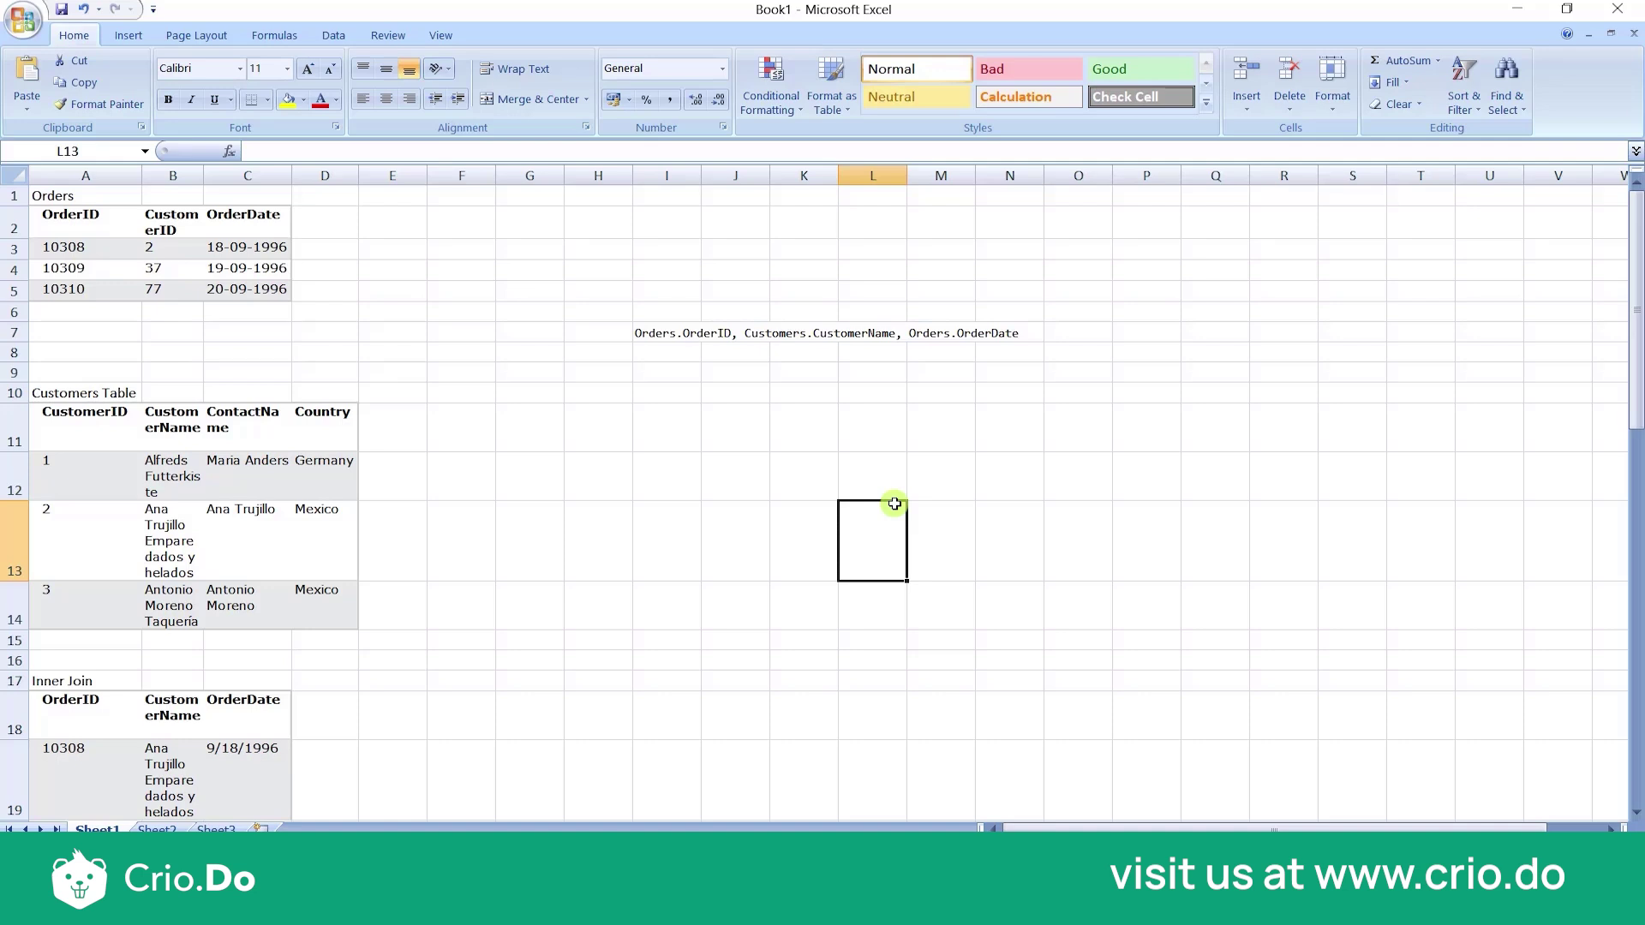
Step: Examine the Orders table in A2:C5 and the Customers Table in A11:D14
{"action": "left_click", "coordinate": [44, 201]}
{"action": "left_click_drag", "start_coordinate": [53, 218], "coordinate": [254, 293]}
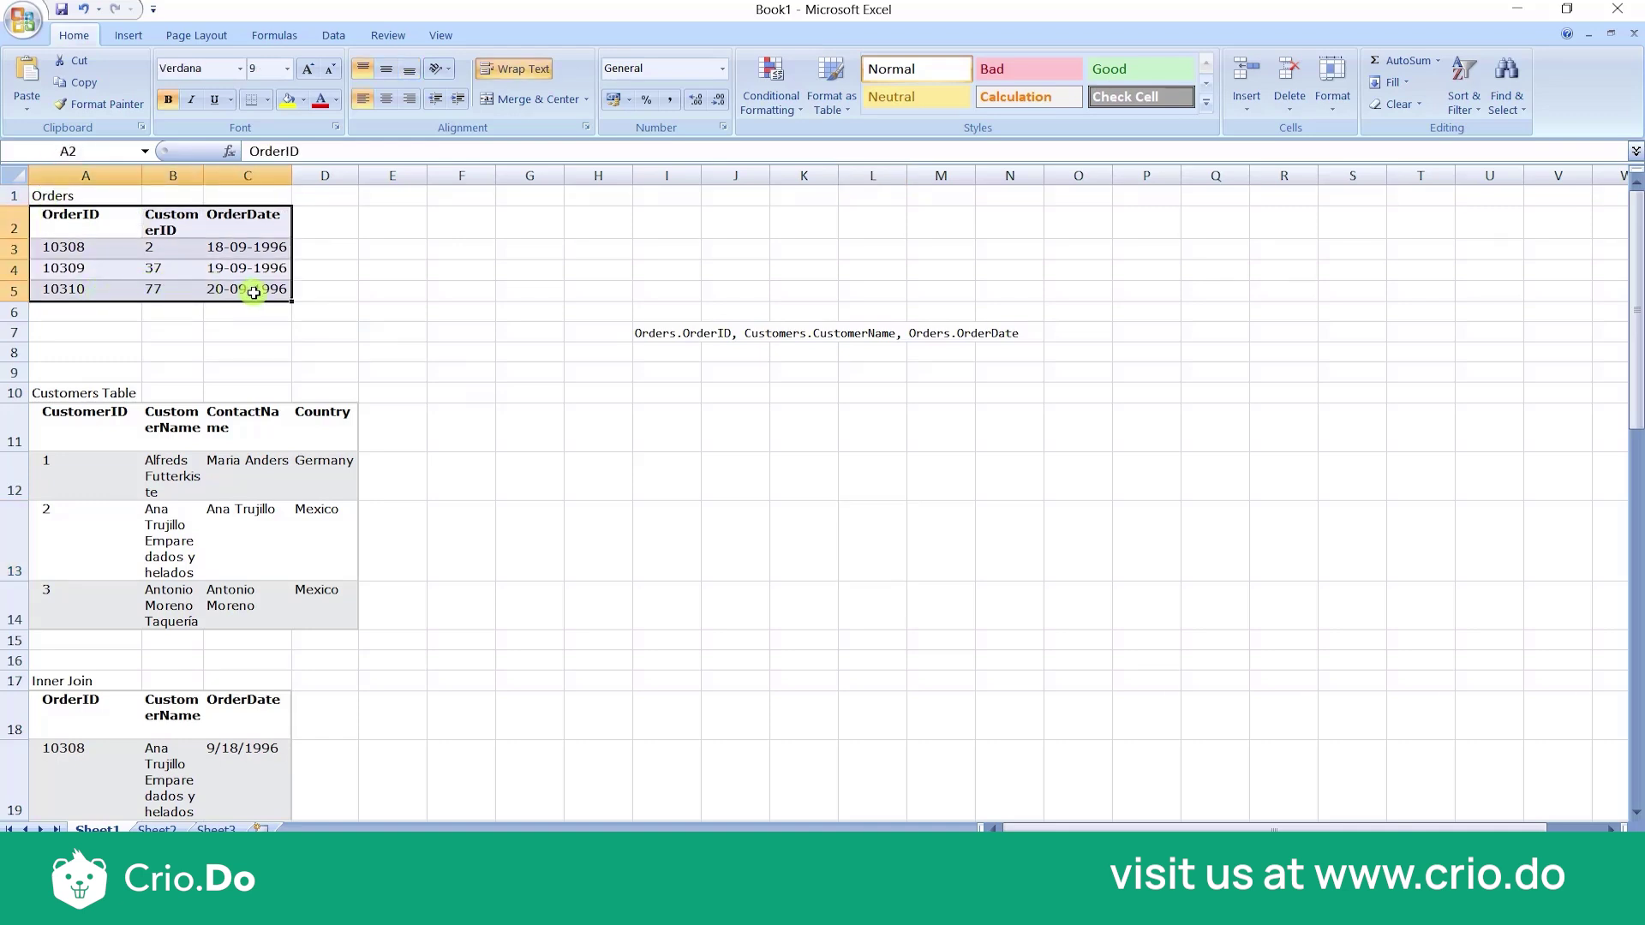
{"action": "left_click_drag", "start_coordinate": [103, 428], "coordinate": [331, 599]}
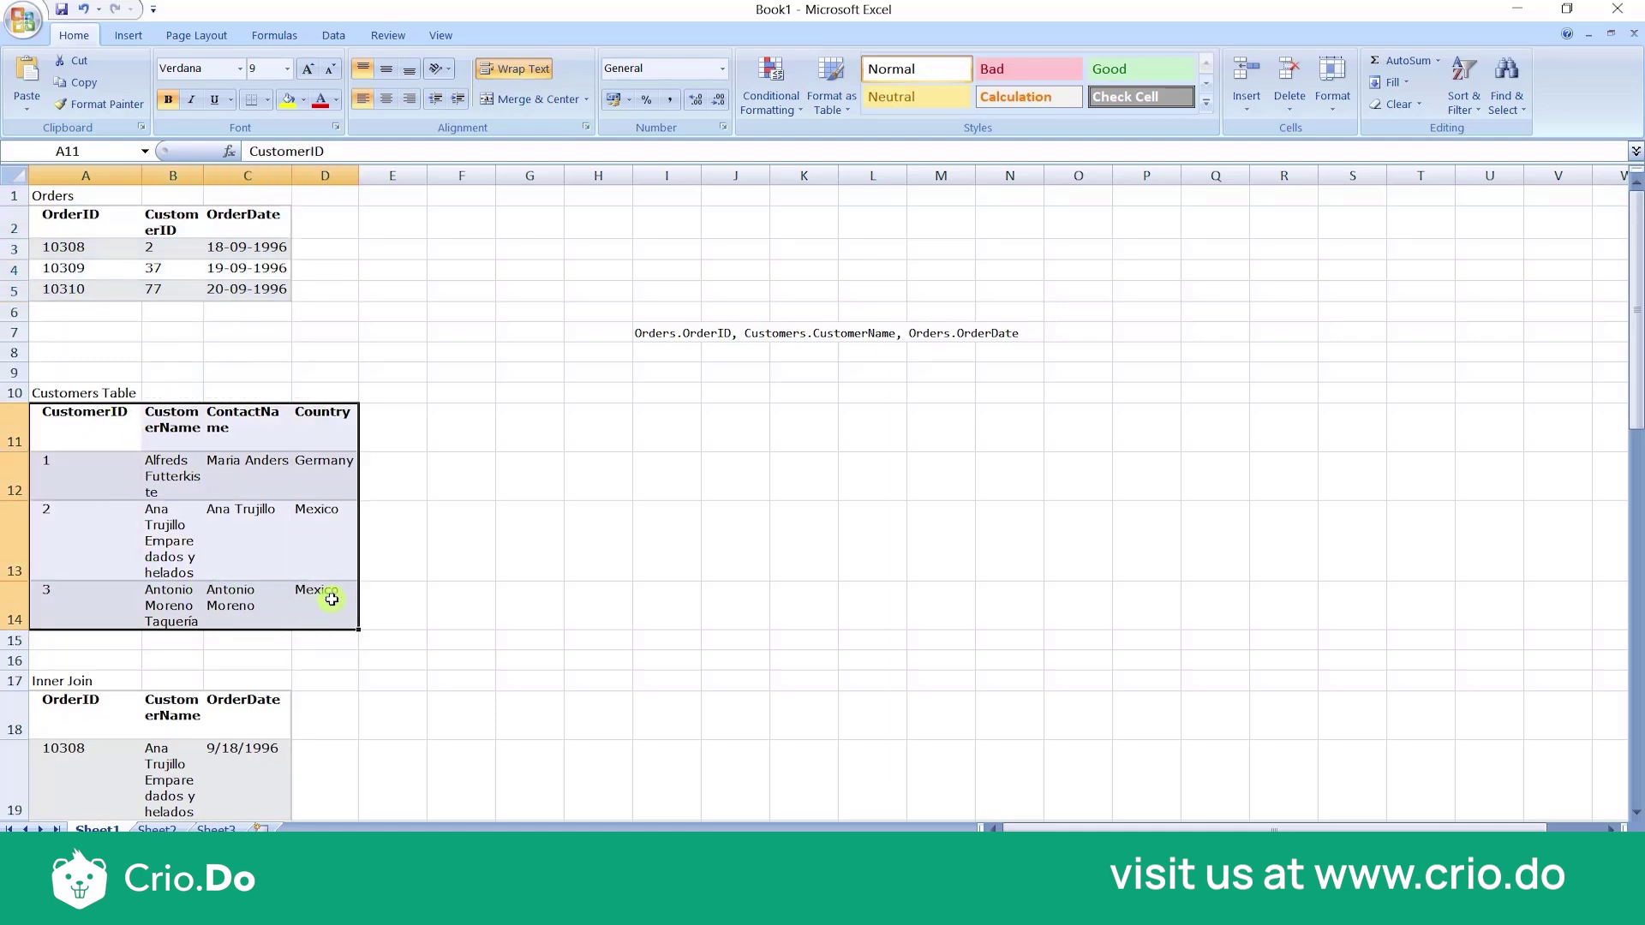
{"action": "key", "text": "alt+Tab"}
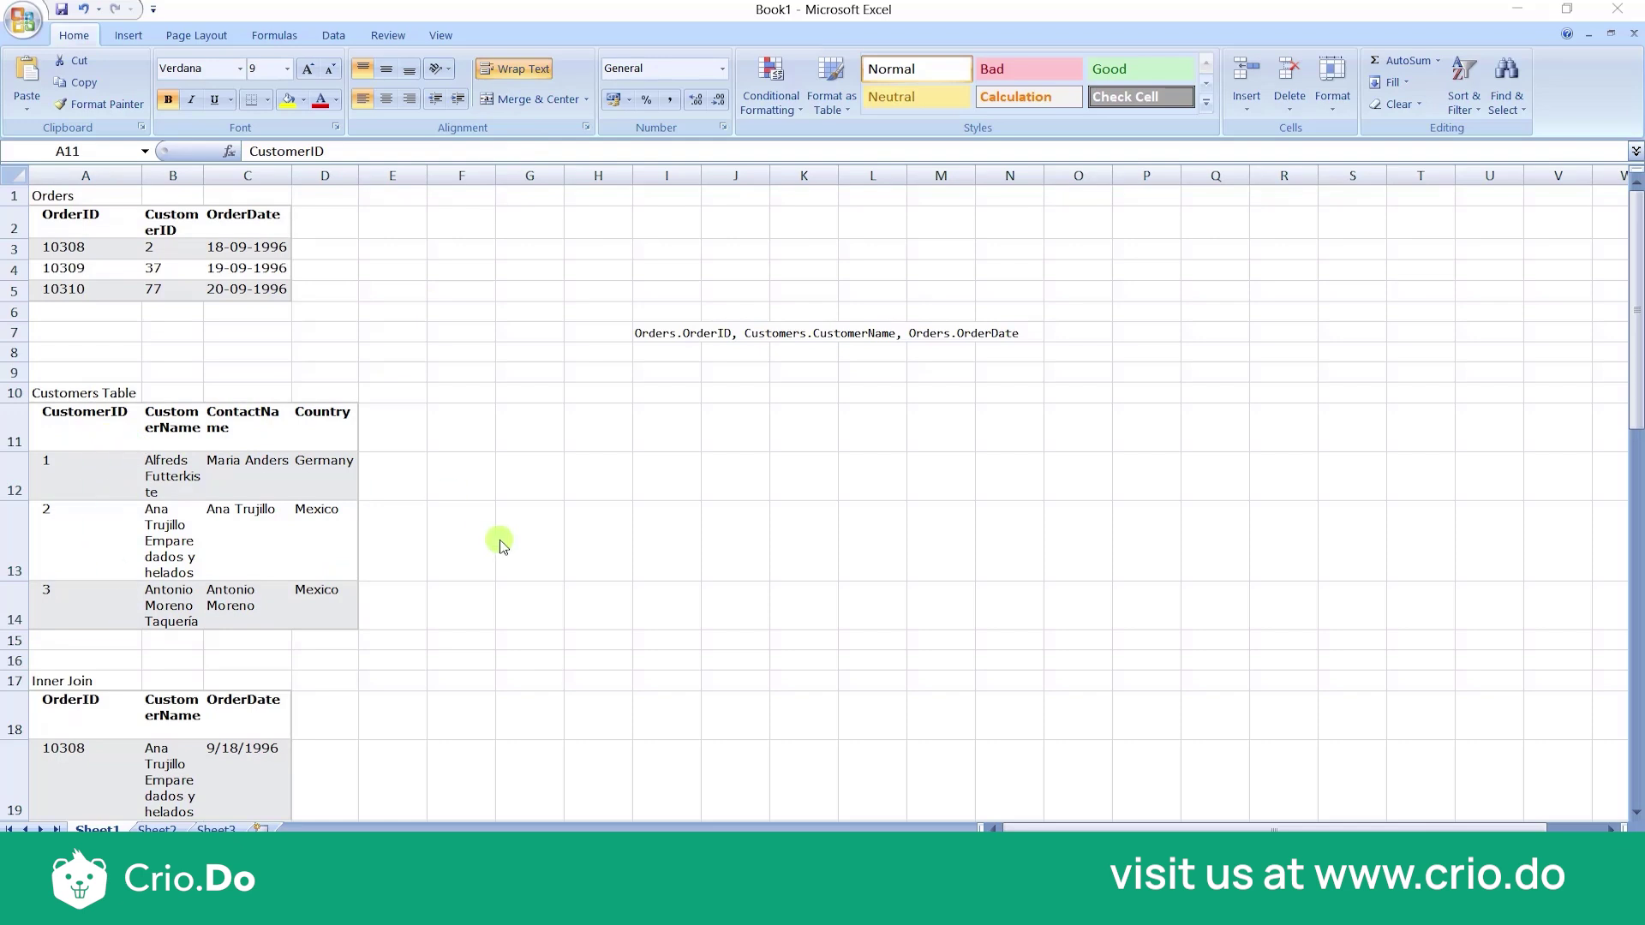
{"action": "scroll", "coordinate": [501, 544], "scroll_direction": "down", "scroll_amount": 1}
{"action": "scroll", "coordinate": [502, 544], "scroll_direction": "up", "scroll_amount": 1}
{"action": "key", "text": "ctrl+a"}
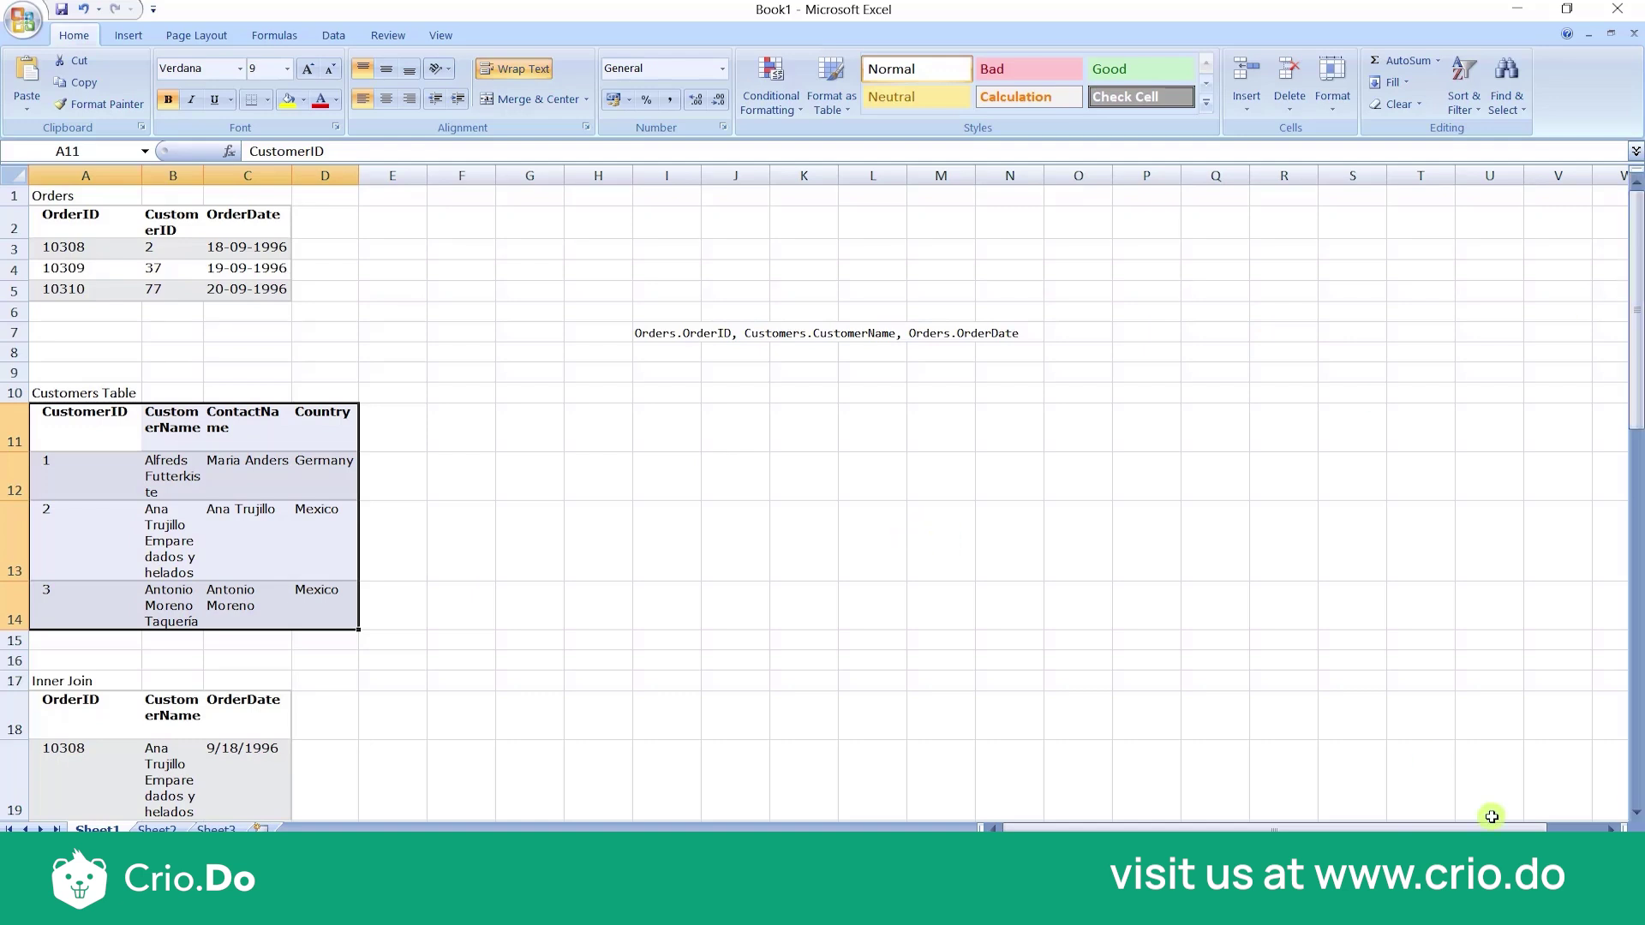
Step: Move the Inner Join block from A17:C19 to H11, beside the Customers Table
{"action": "left_click", "coordinate": [1636, 814]}
{"action": "left_click", "coordinate": [1637, 814]}
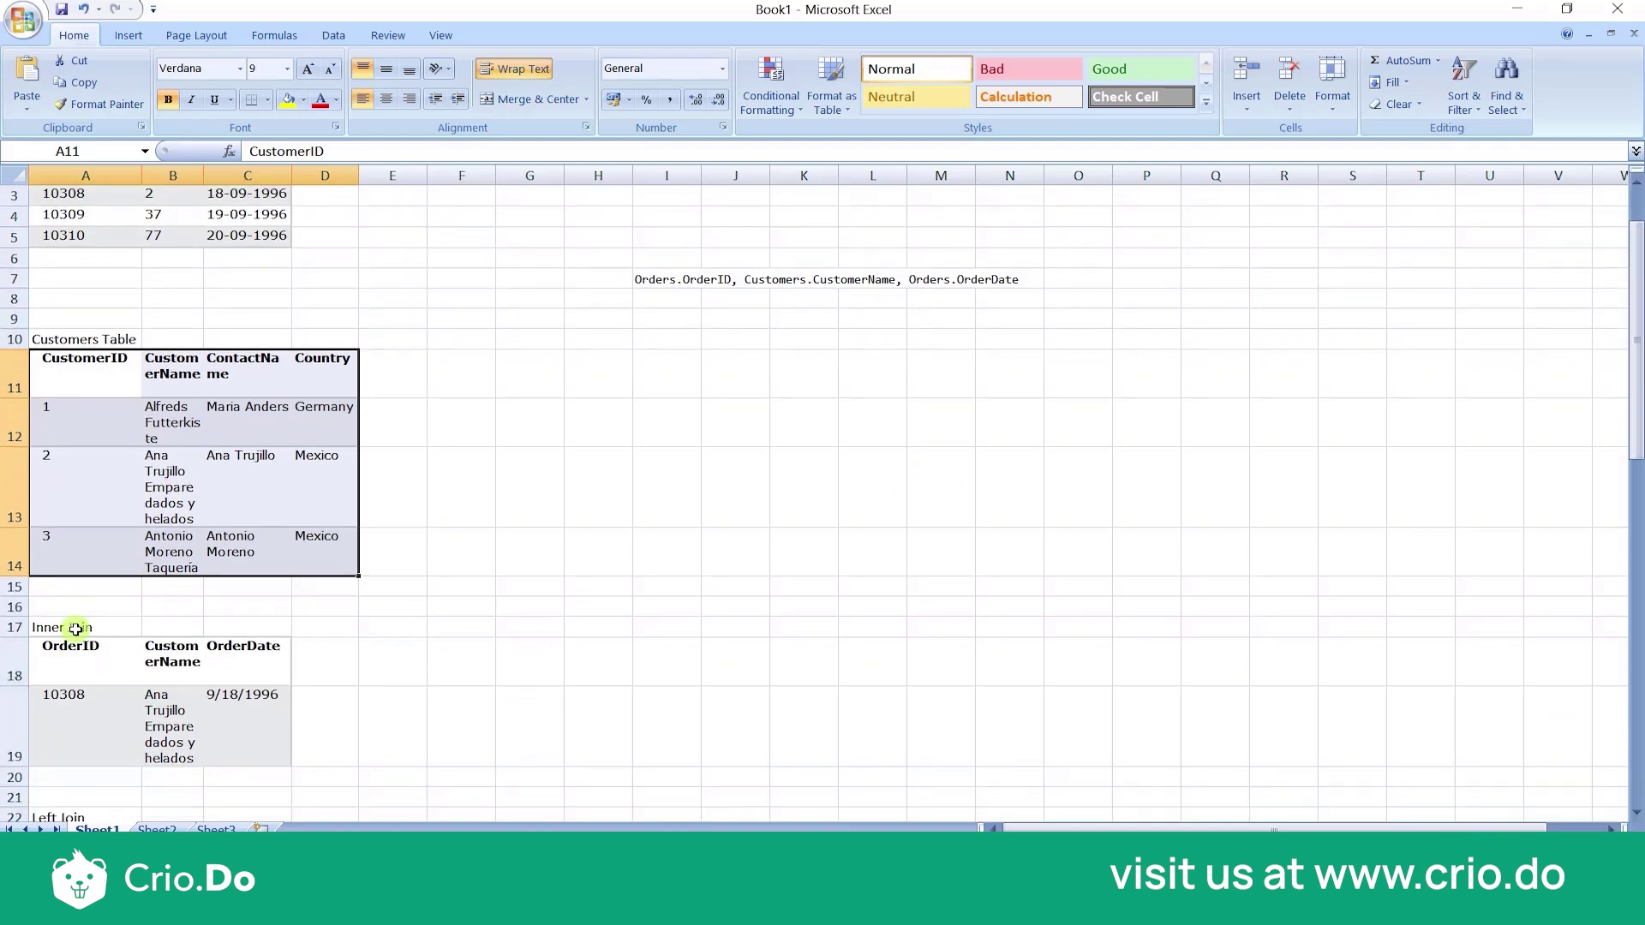
{"action": "left_click_drag", "start_coordinate": [82, 622], "coordinate": [249, 742]}
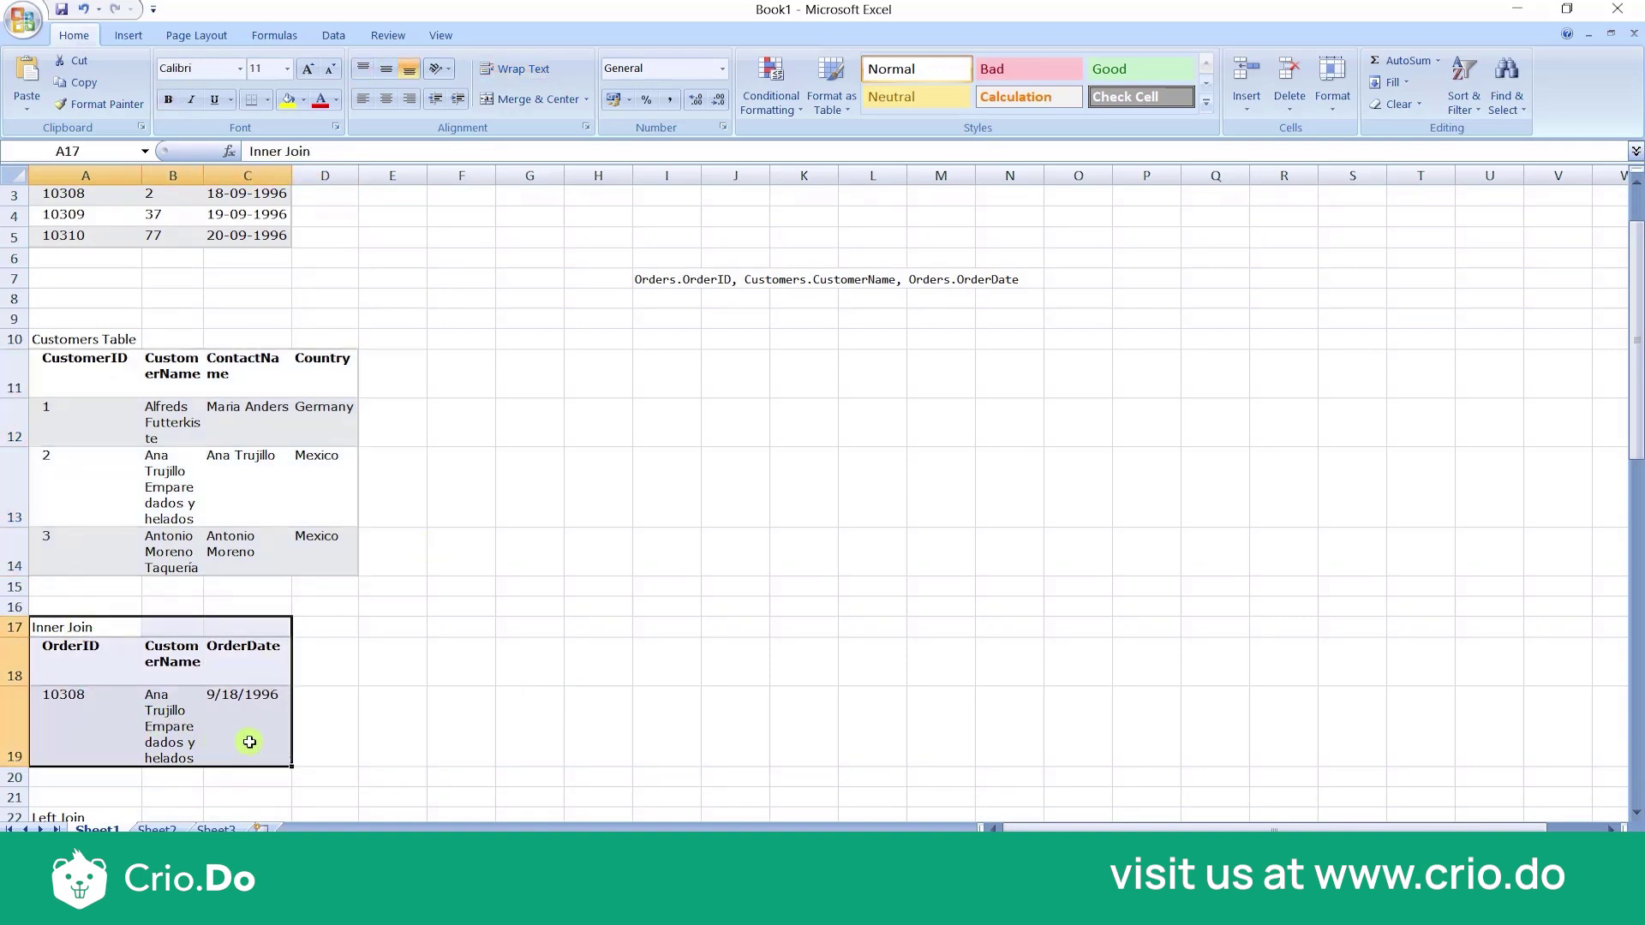
{"action": "key", "text": "ctrl+c"}
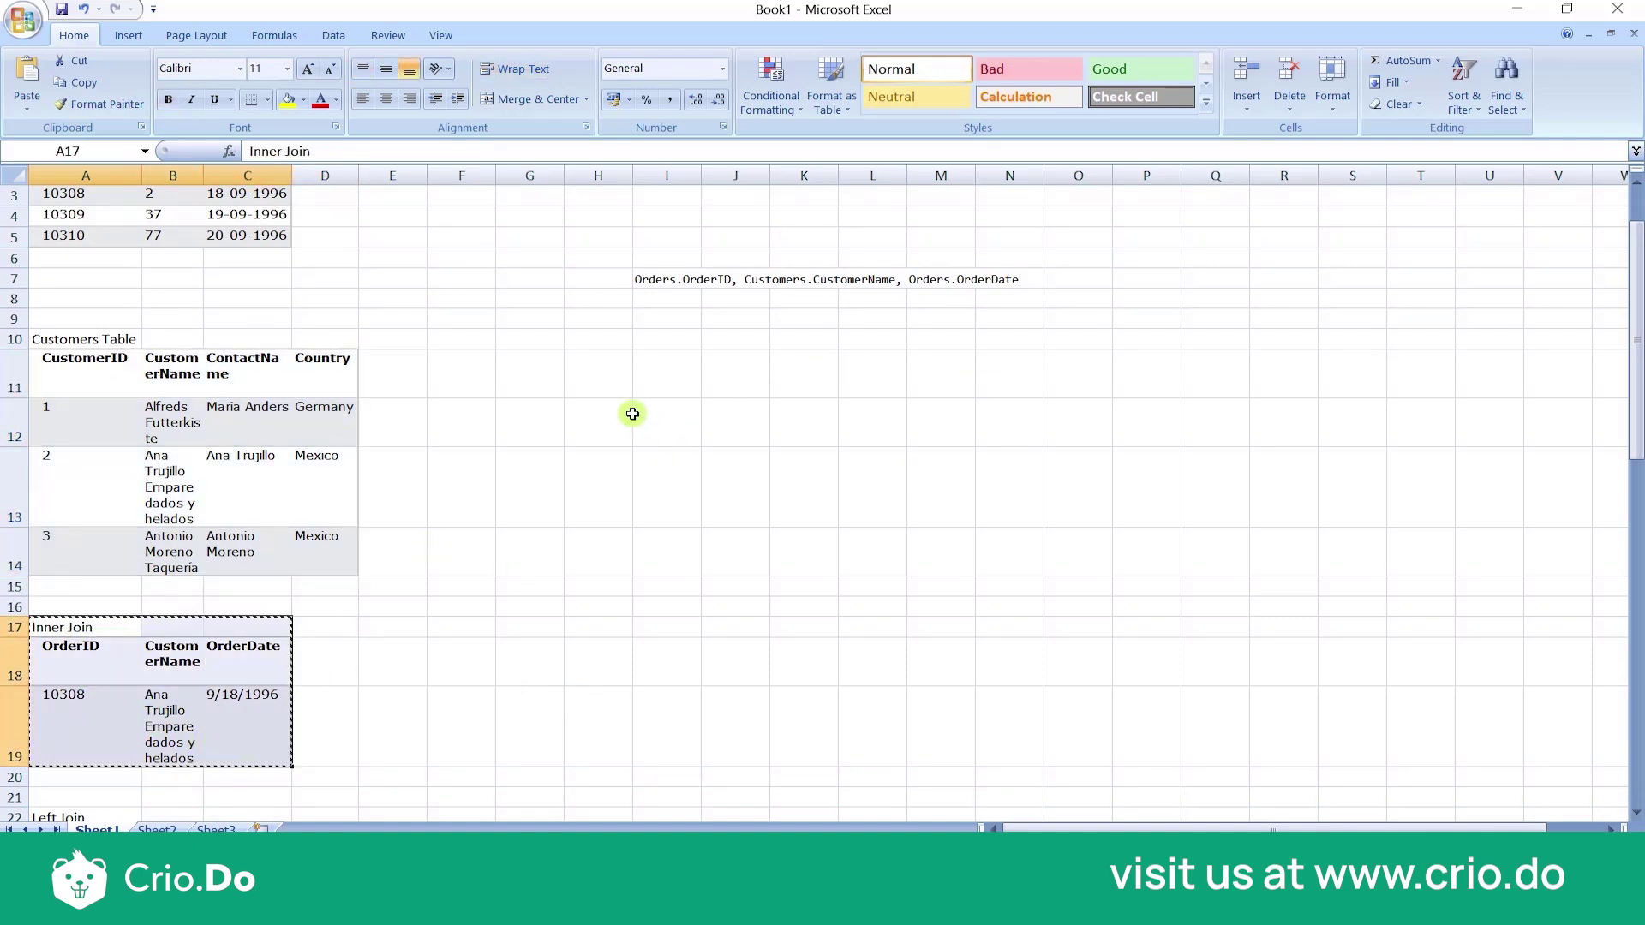
{"action": "left_click", "coordinate": [624, 359]}
{"action": "key", "text": "ctrl+v"}
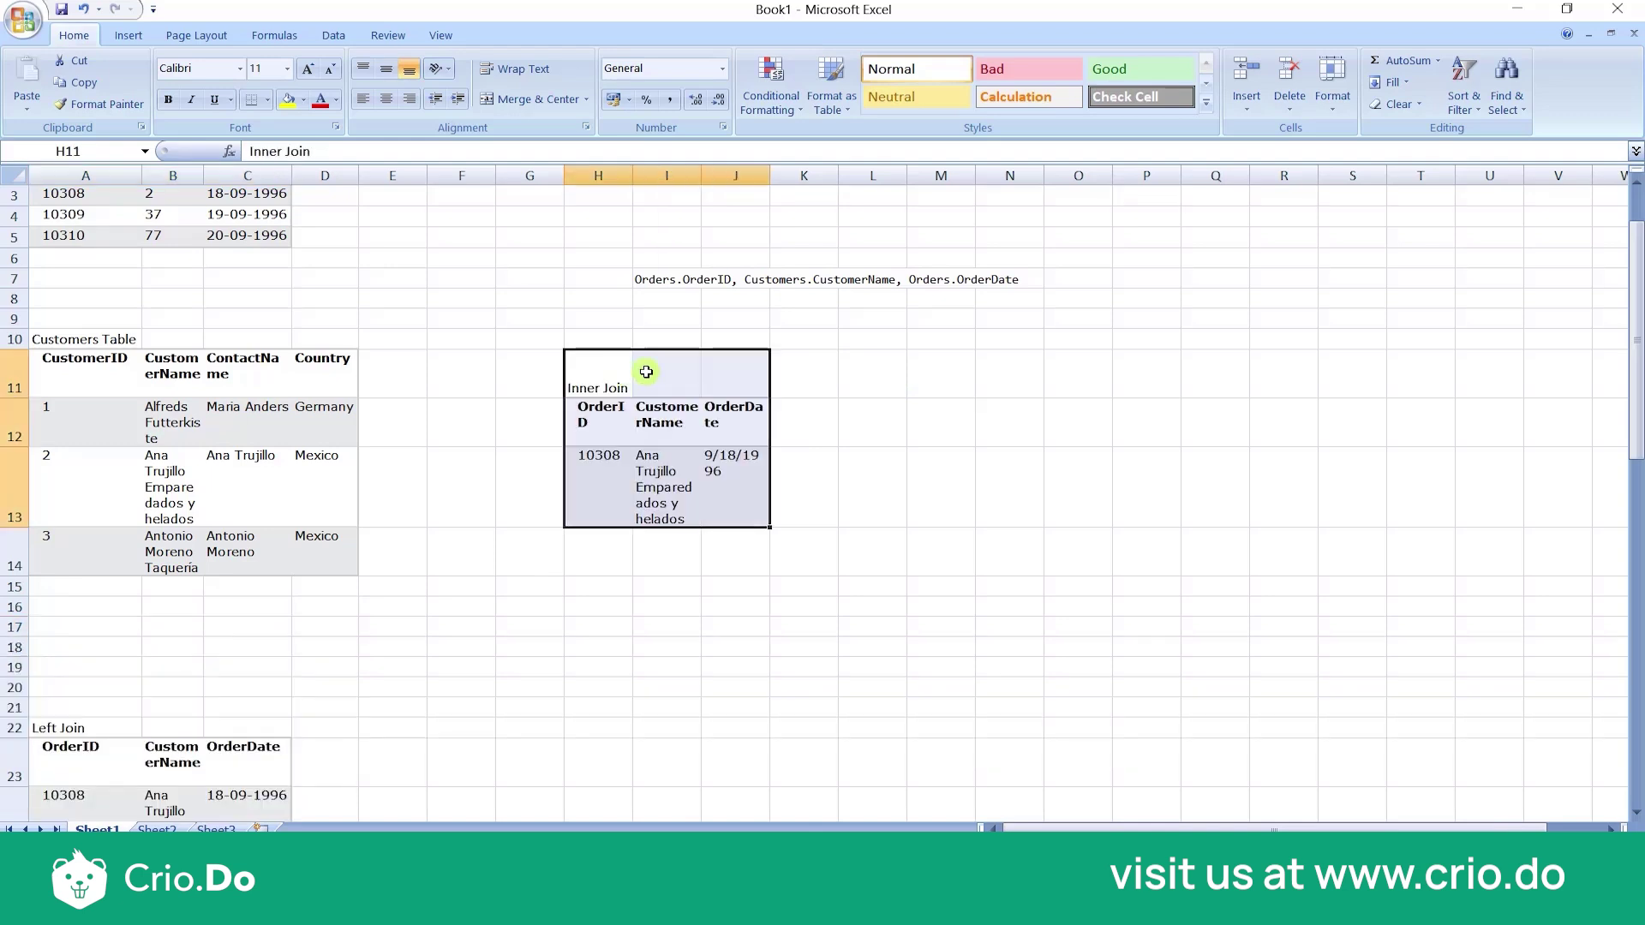
{"action": "left_click", "coordinate": [1025, 451]}
{"action": "scroll", "coordinate": [1024, 448], "scroll_direction": "up", "scroll_amount": 1}
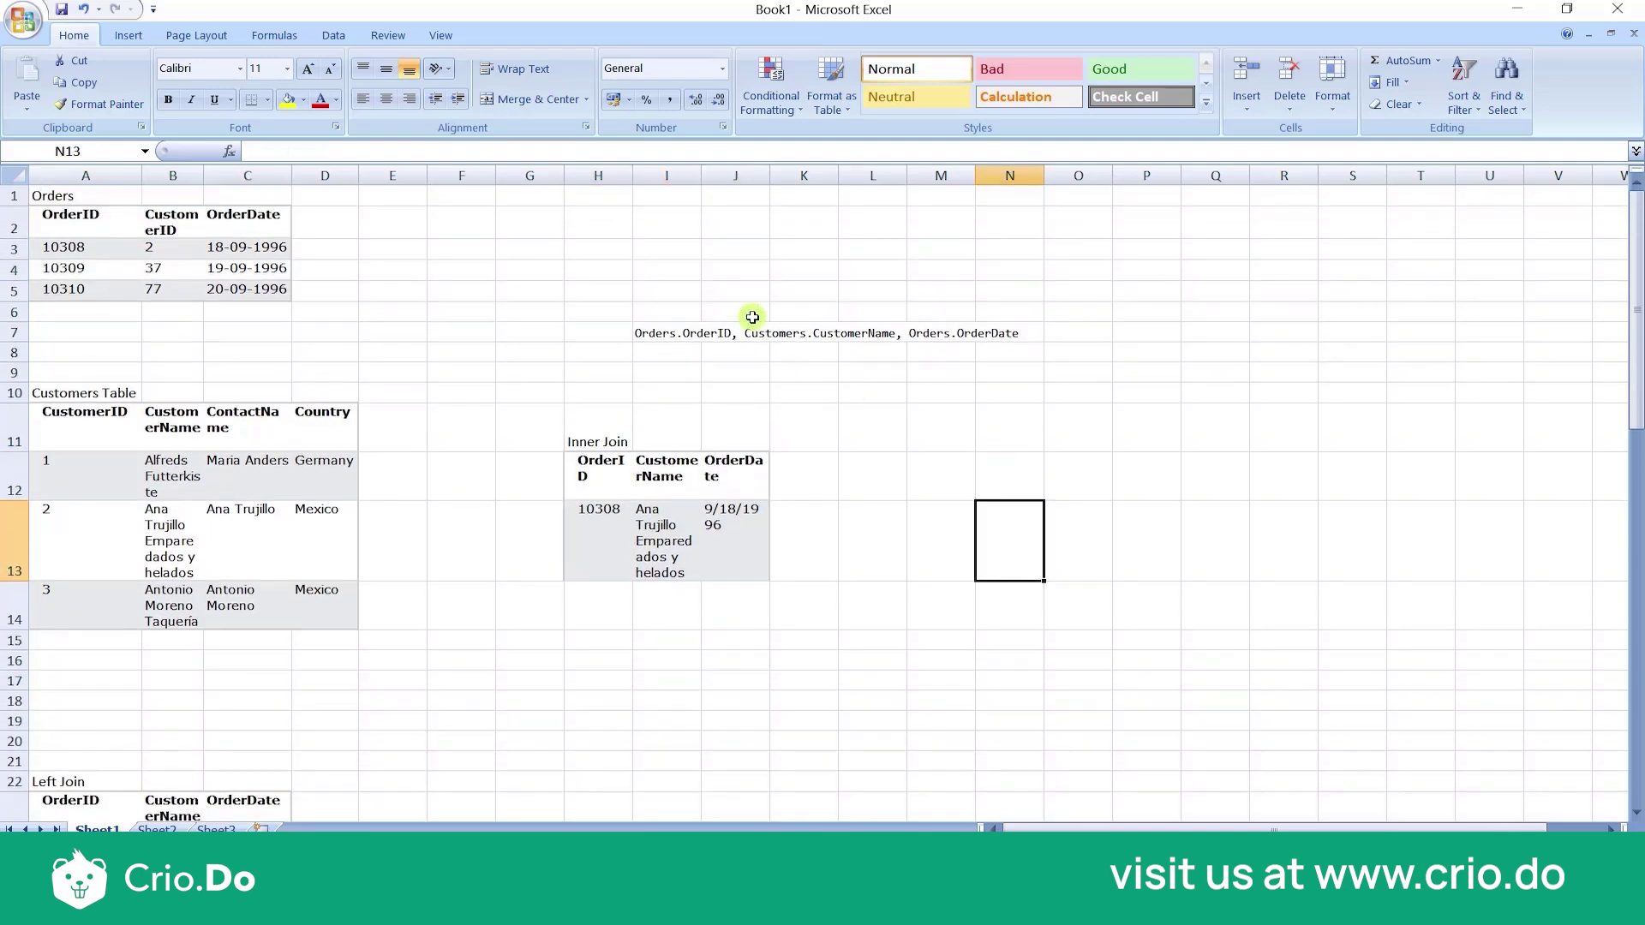
Step: Review the Inner Join column headings and compare the CustomerID columns of the Orders and Customers tables
{"action": "left_click", "coordinate": [593, 475]}
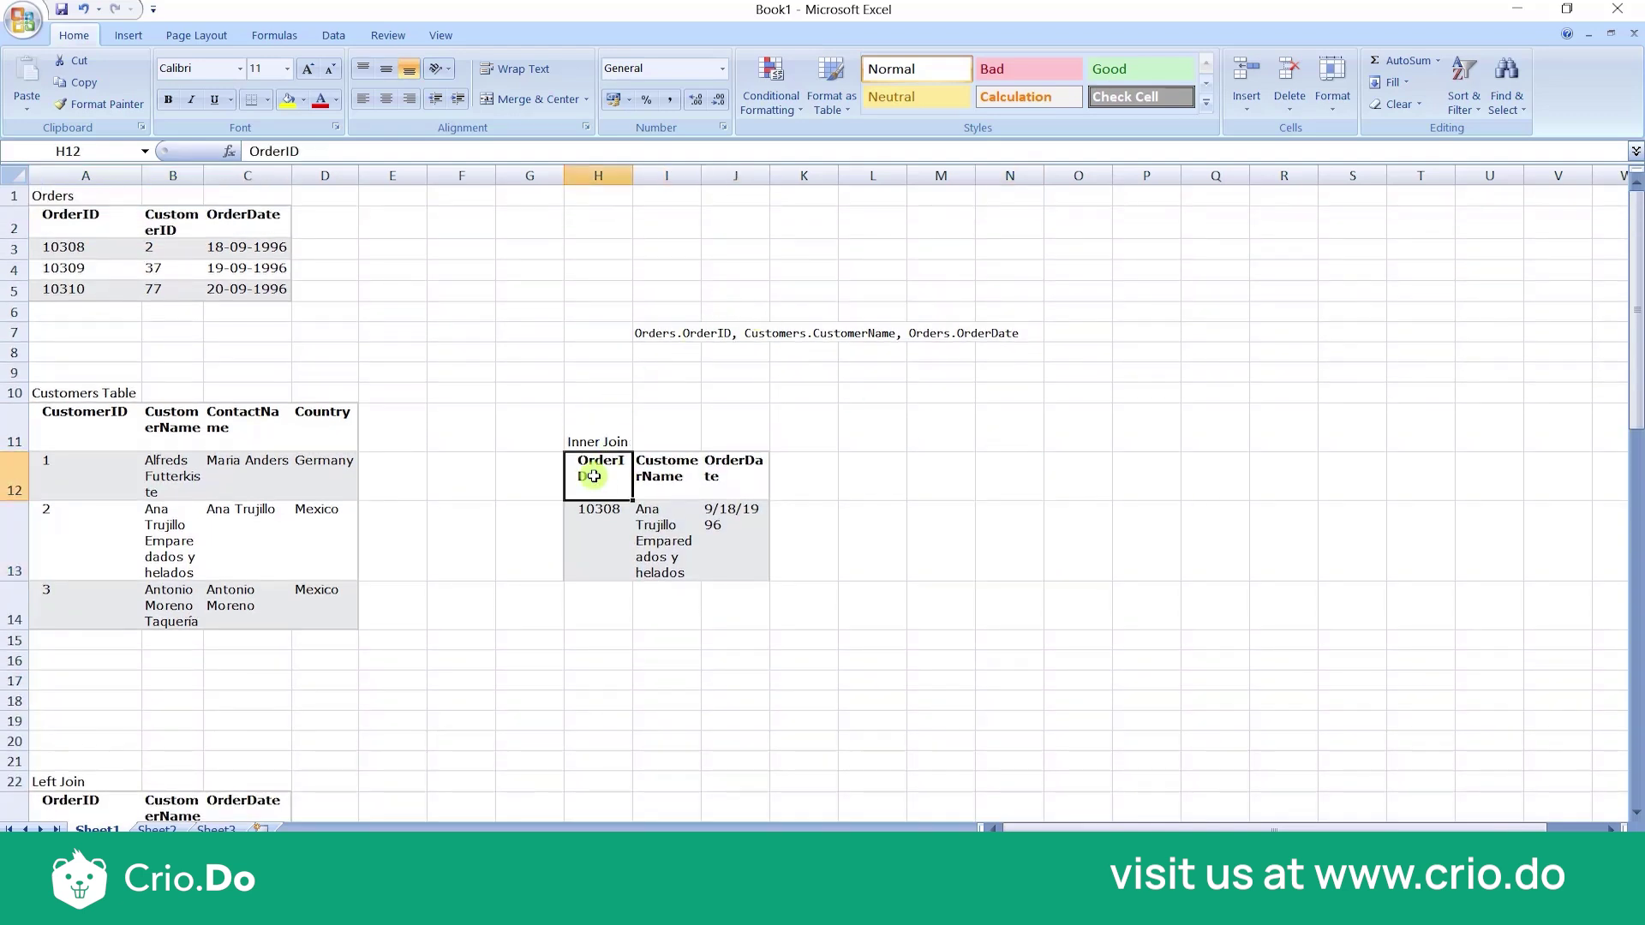
{"action": "left_click", "coordinate": [657, 475]}
{"action": "left_click", "coordinate": [753, 470]}
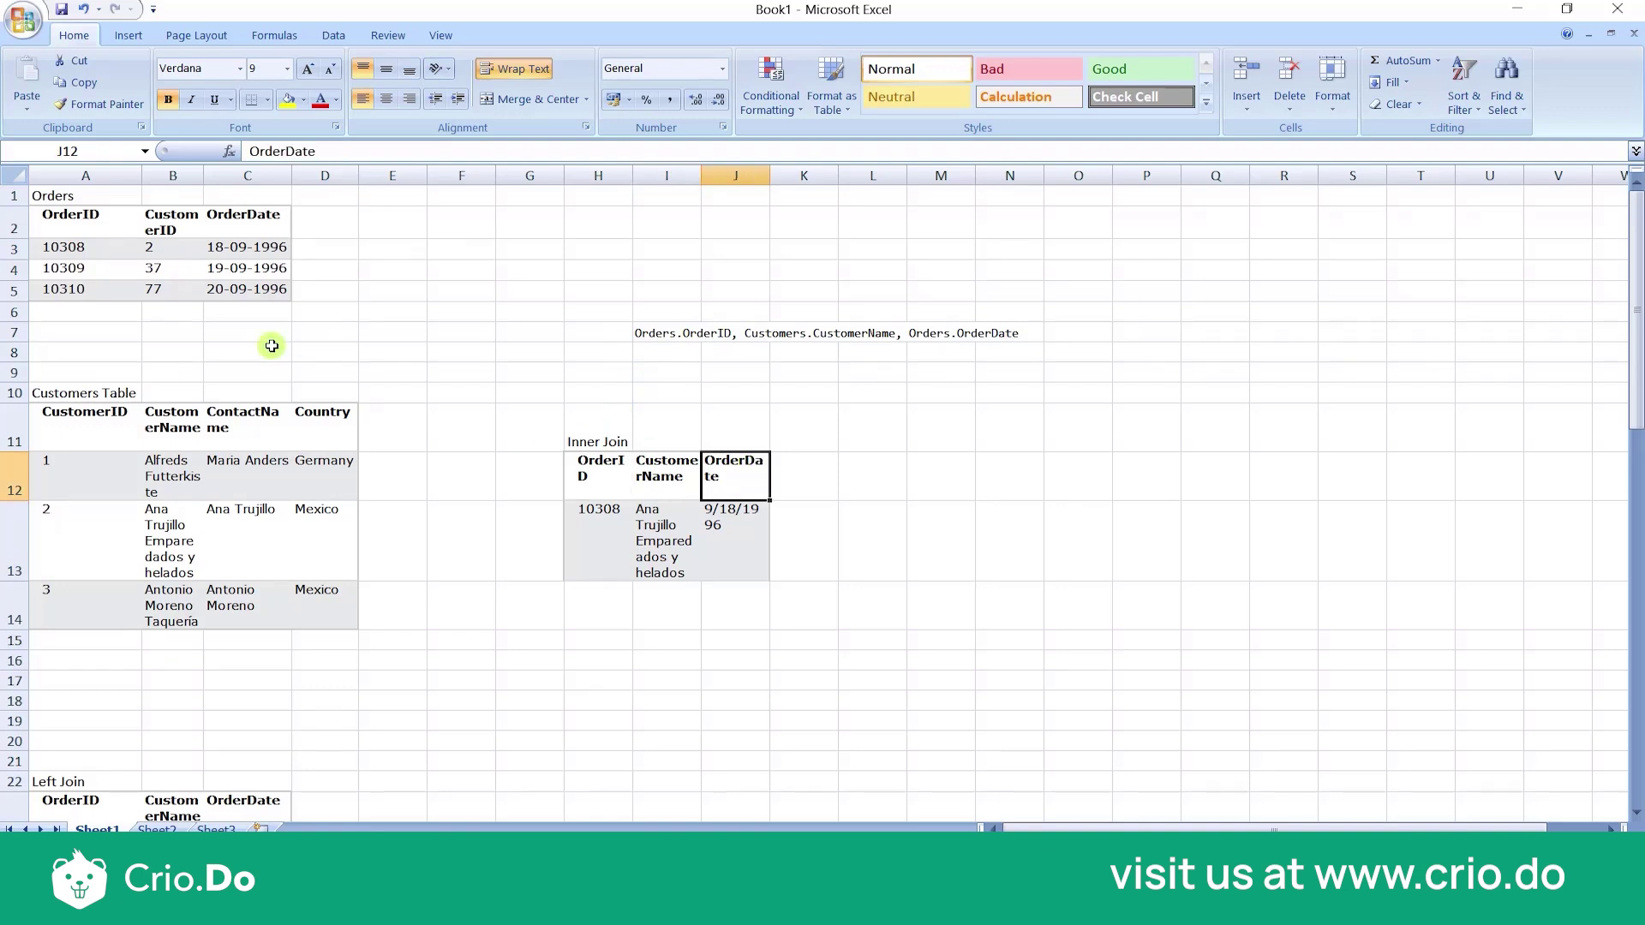
{"action": "left_click", "coordinate": [175, 231]}
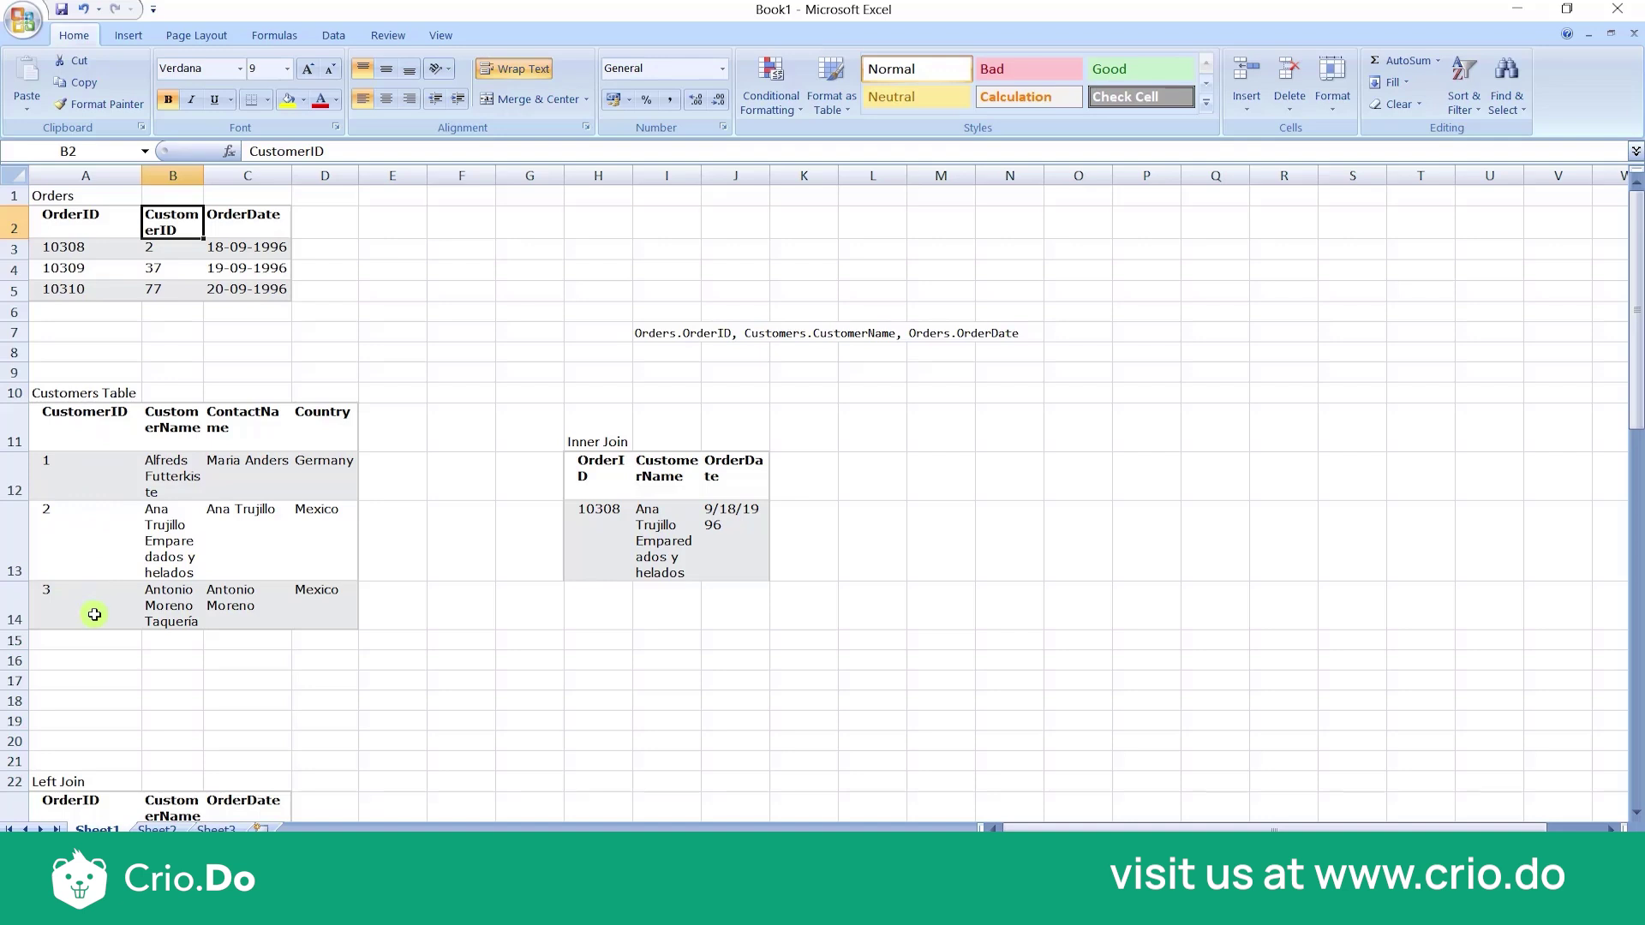
{"action": "left_click", "coordinate": [87, 511]}
{"action": "key", "text": "alt+Tab"}
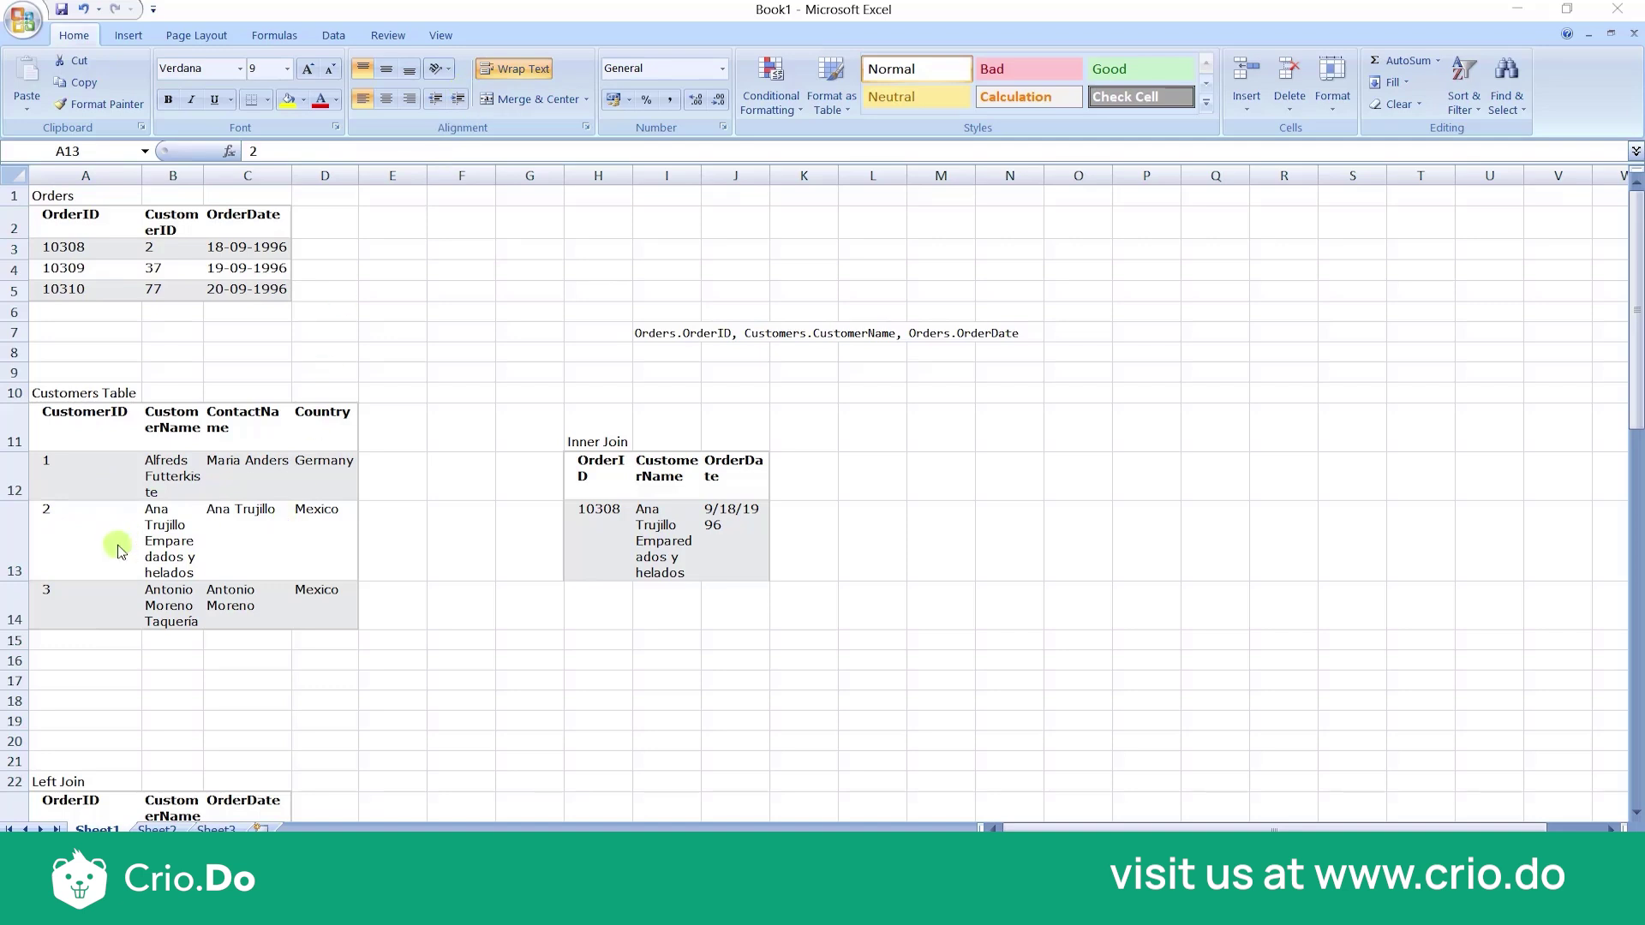
Step: Trace the Inner Join row's order ID, customer name and order date back to the matching Orders and Customers rows
{"action": "left_click", "coordinate": [170, 247]}
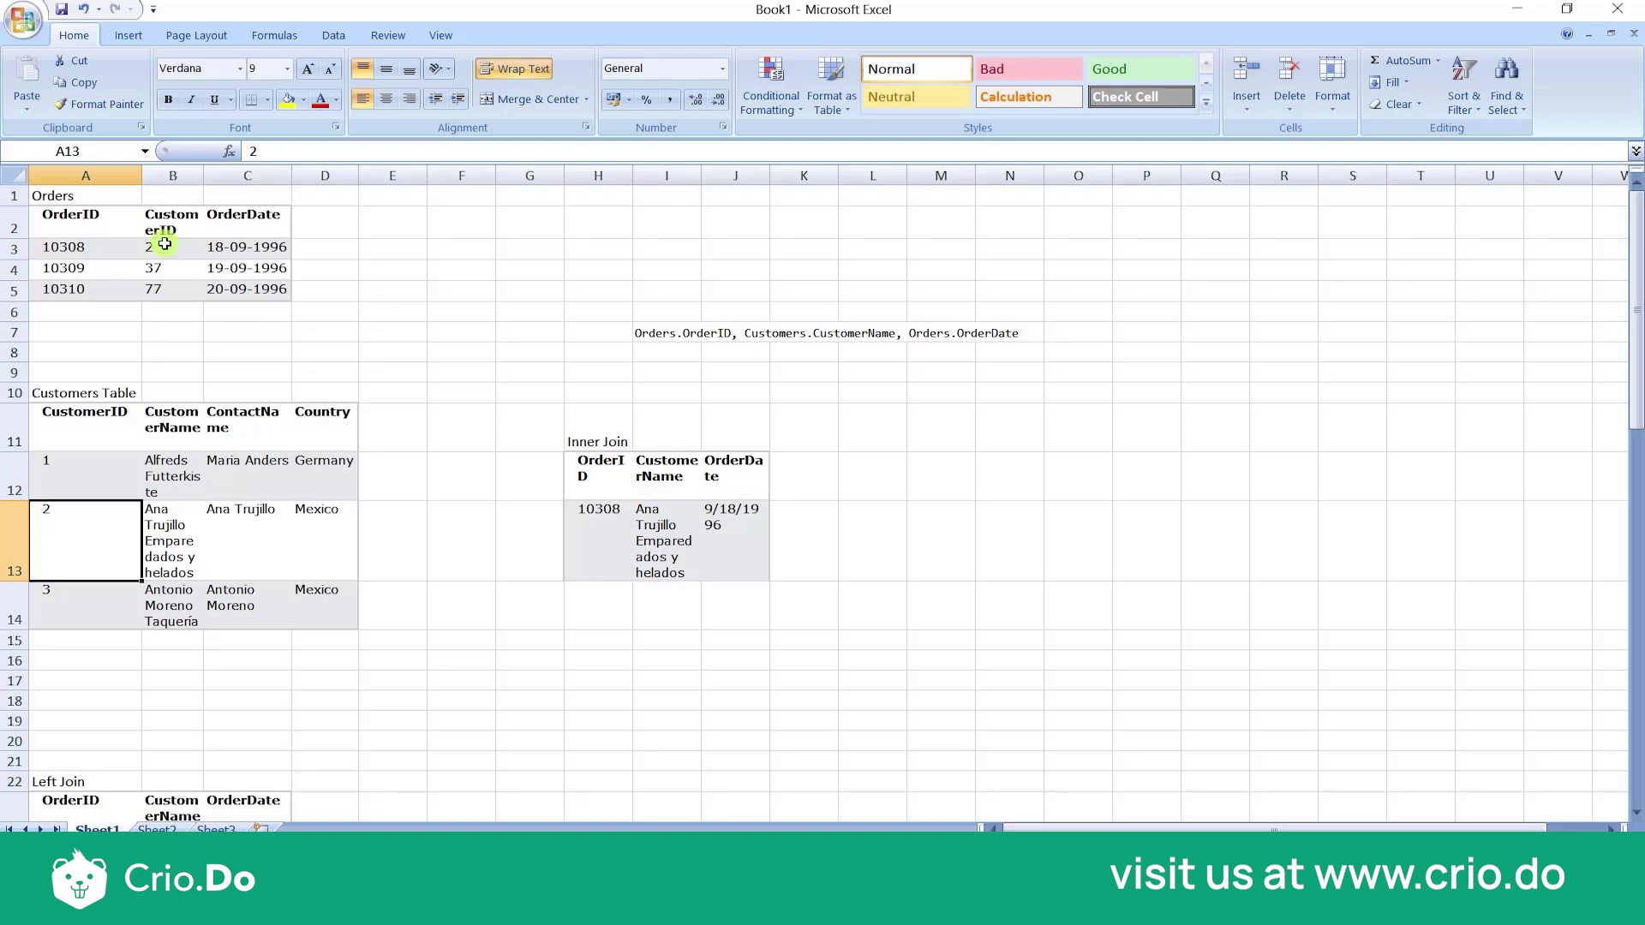
{"action": "left_click", "coordinate": [105, 250]}
{"action": "left_click", "coordinate": [604, 540]}
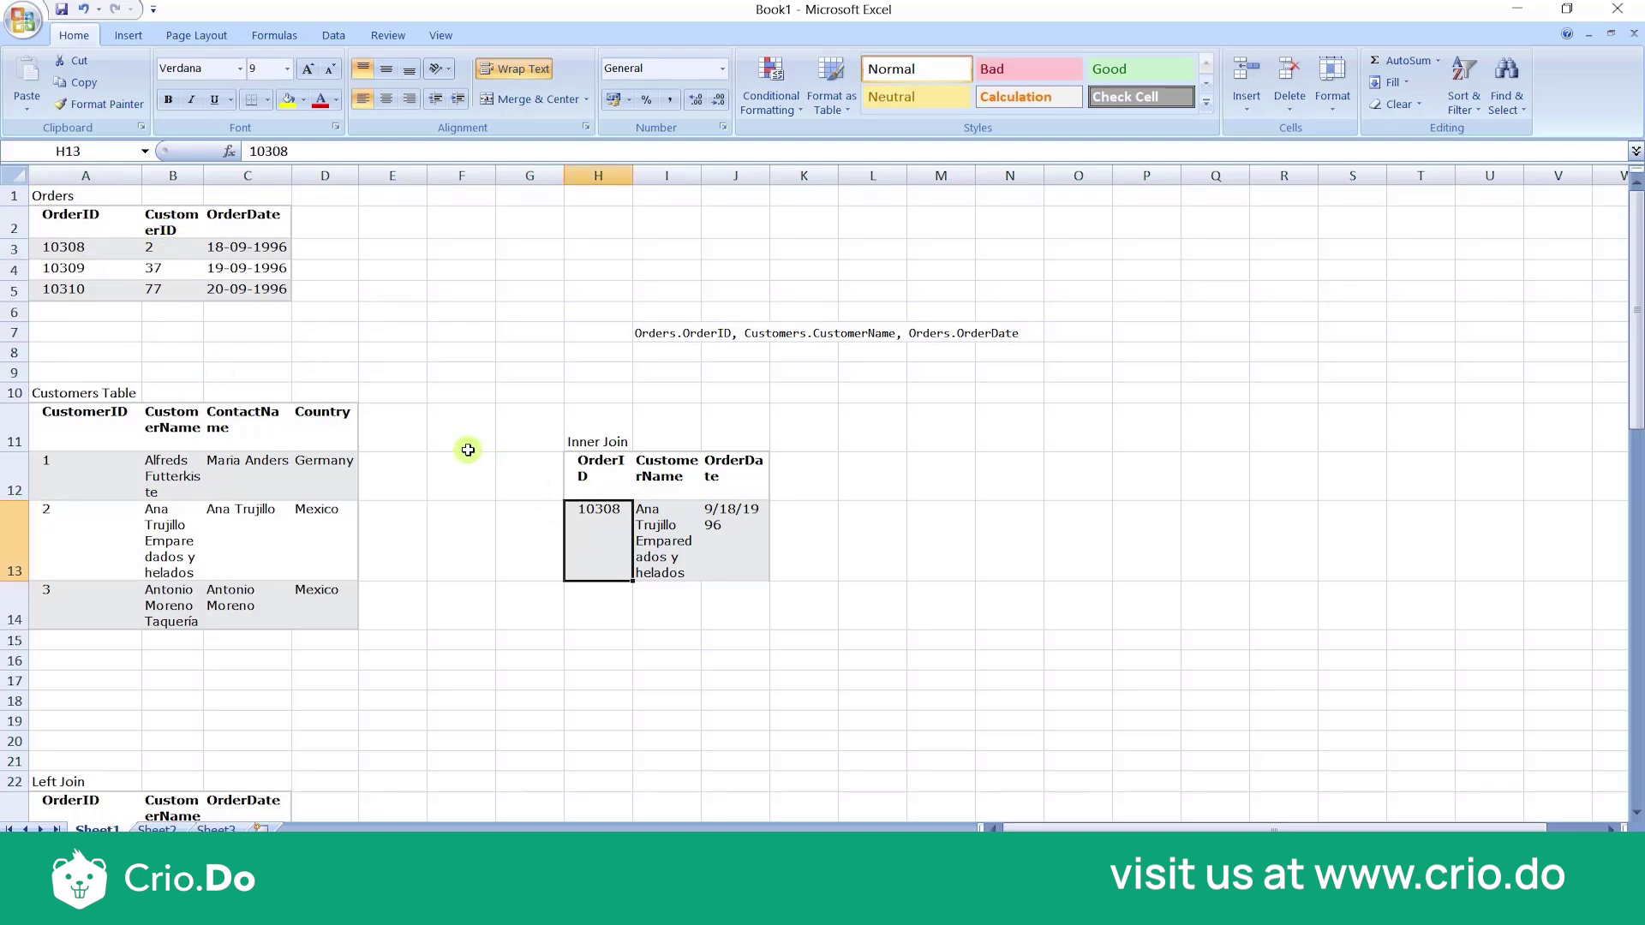
{"action": "left_click", "coordinate": [83, 527]}
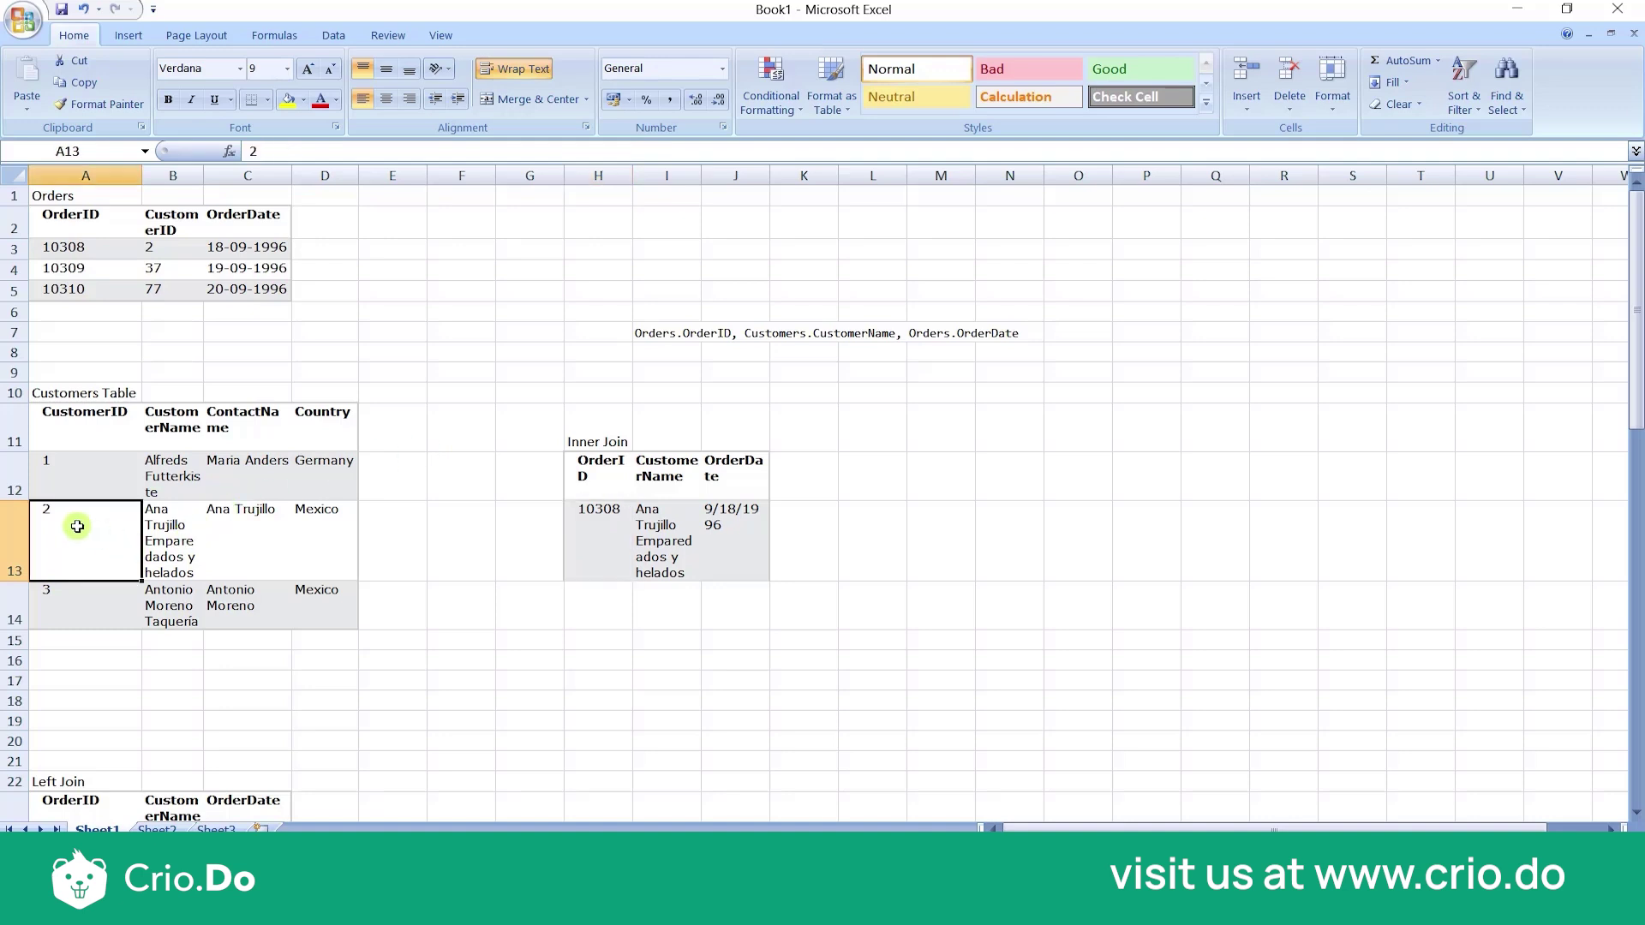
{"action": "left_click", "coordinate": [162, 531]}
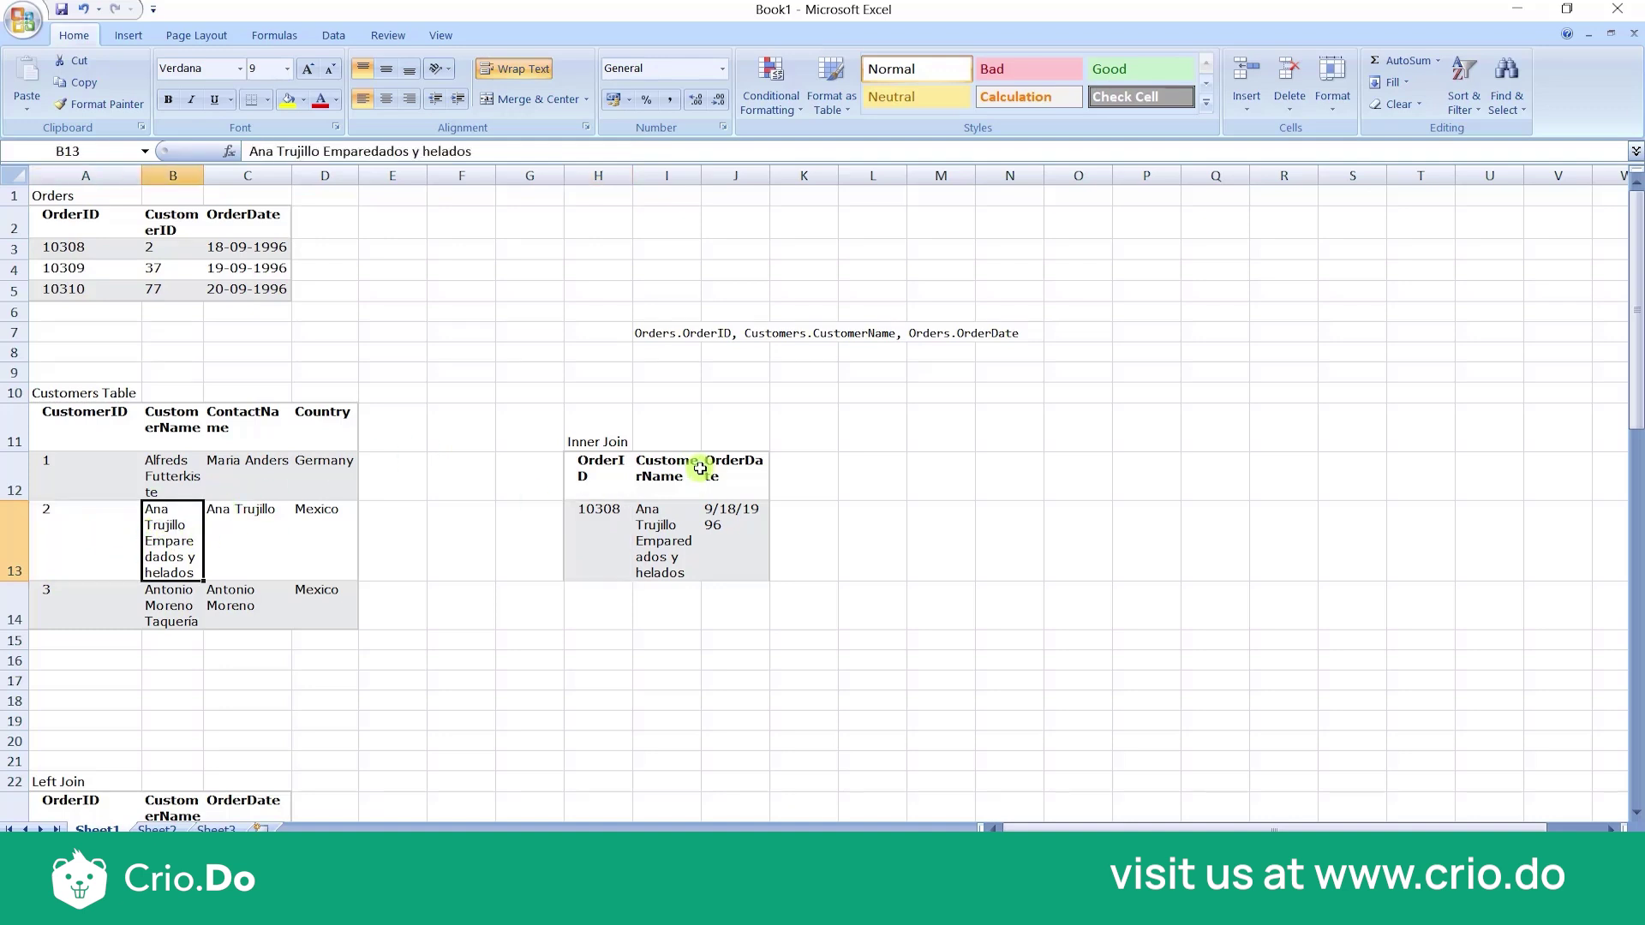
{"action": "left_click", "coordinate": [655, 535]}
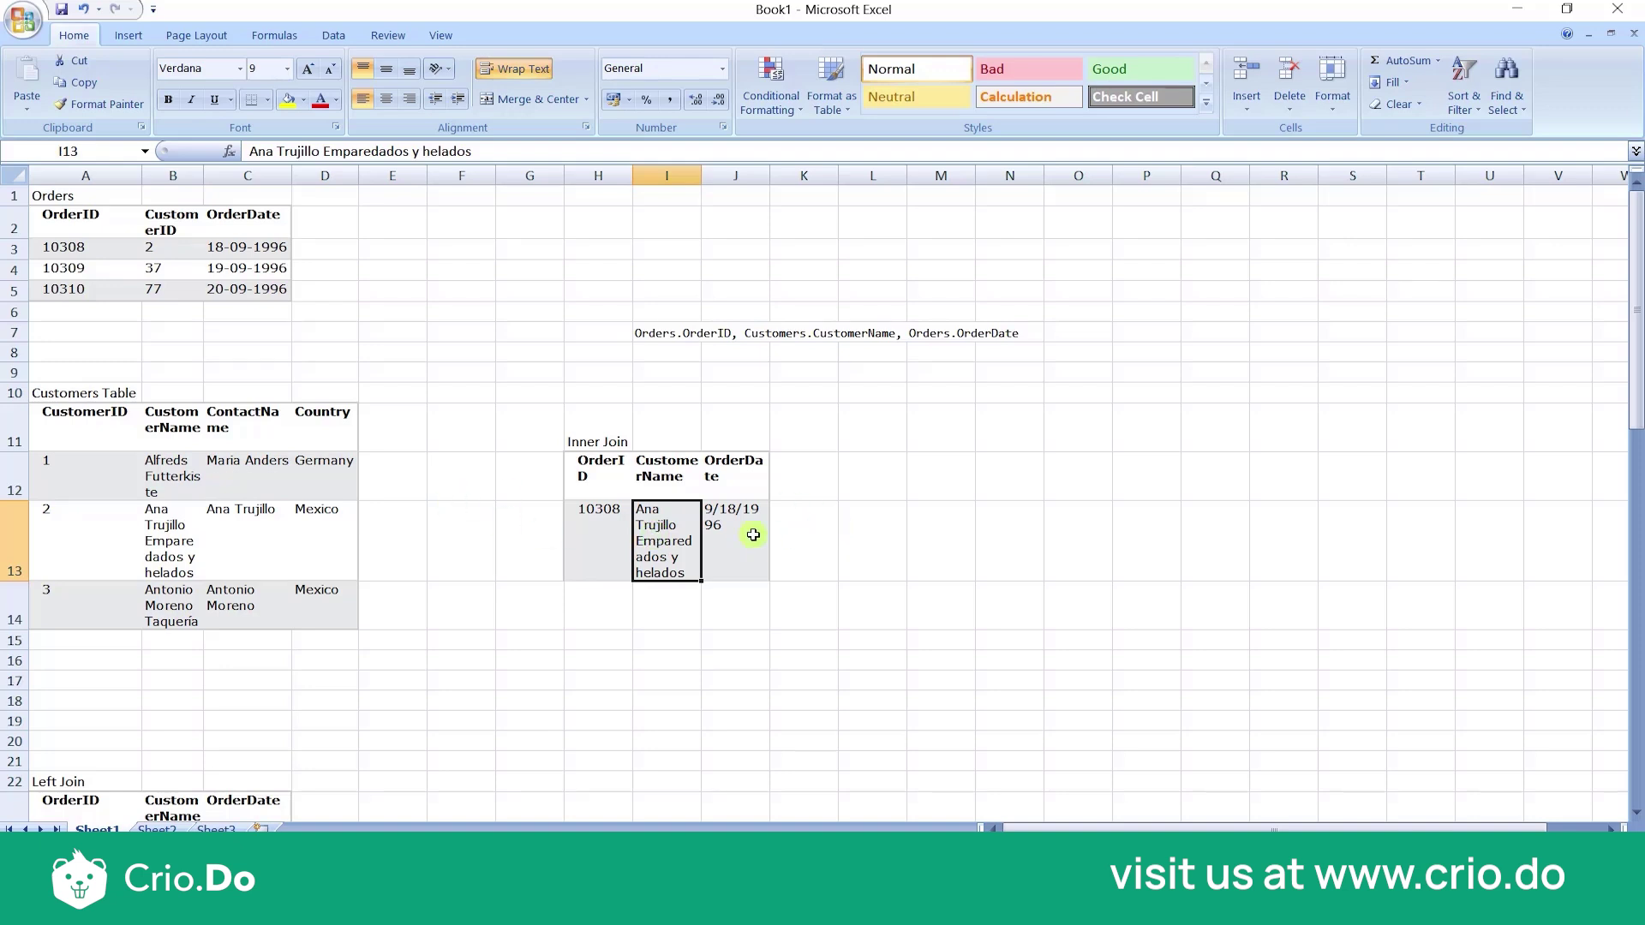
{"action": "left_click", "coordinate": [154, 247]}
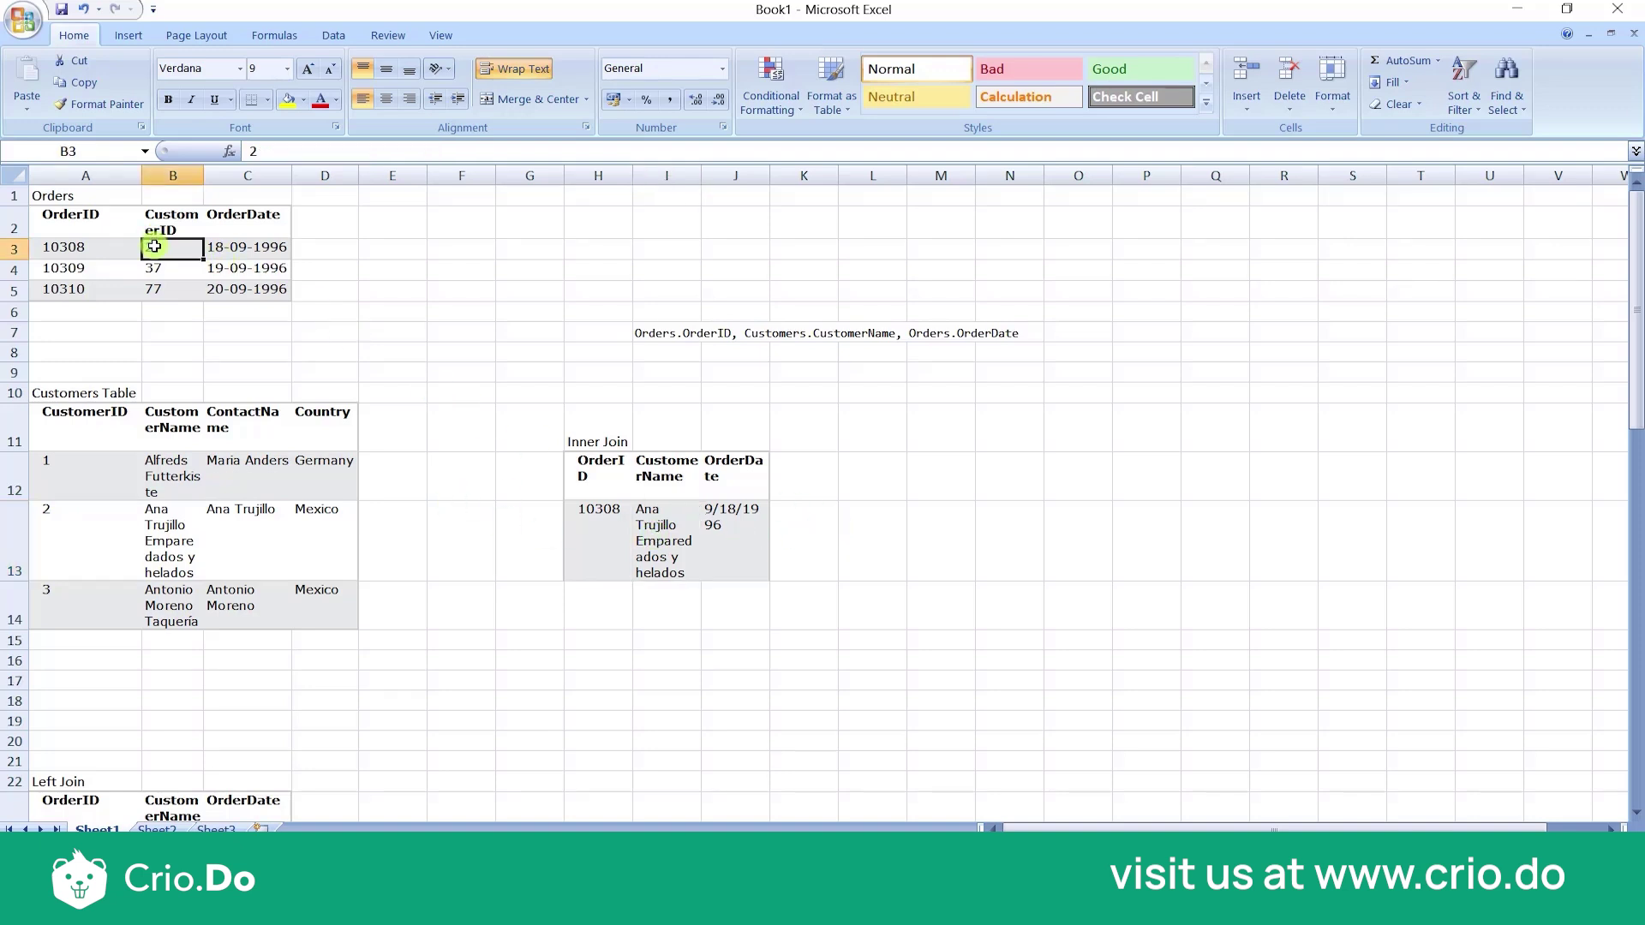
{"action": "left_click", "coordinate": [232, 247]}
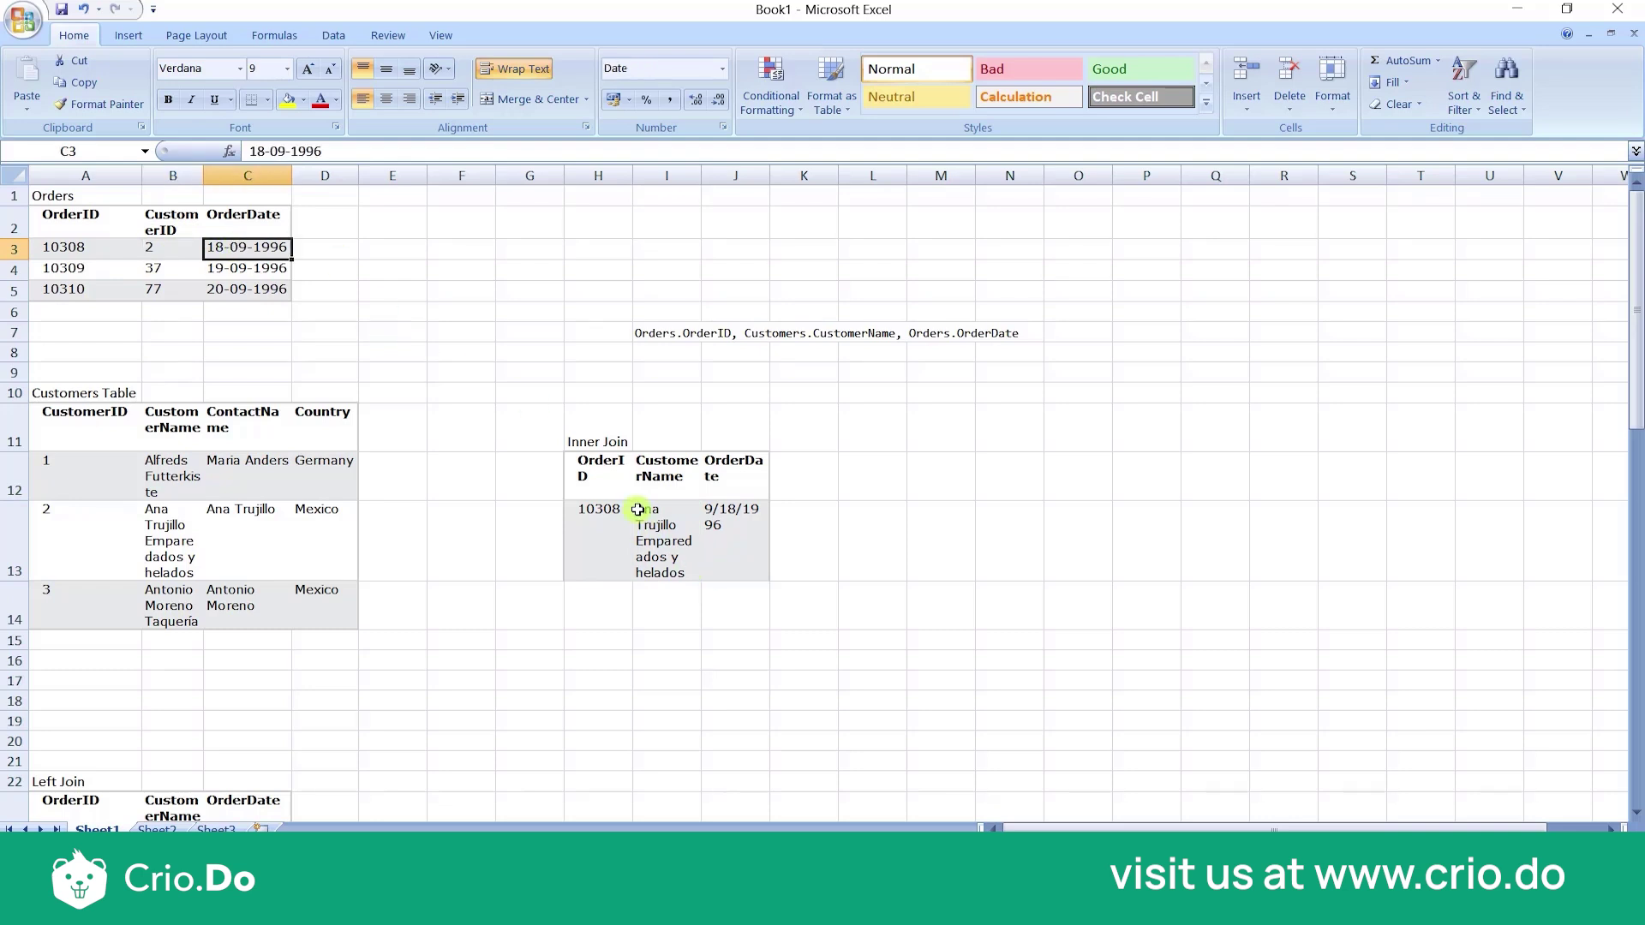
{"action": "left_click_drag", "start_coordinate": [612, 480], "coordinate": [770, 573]}
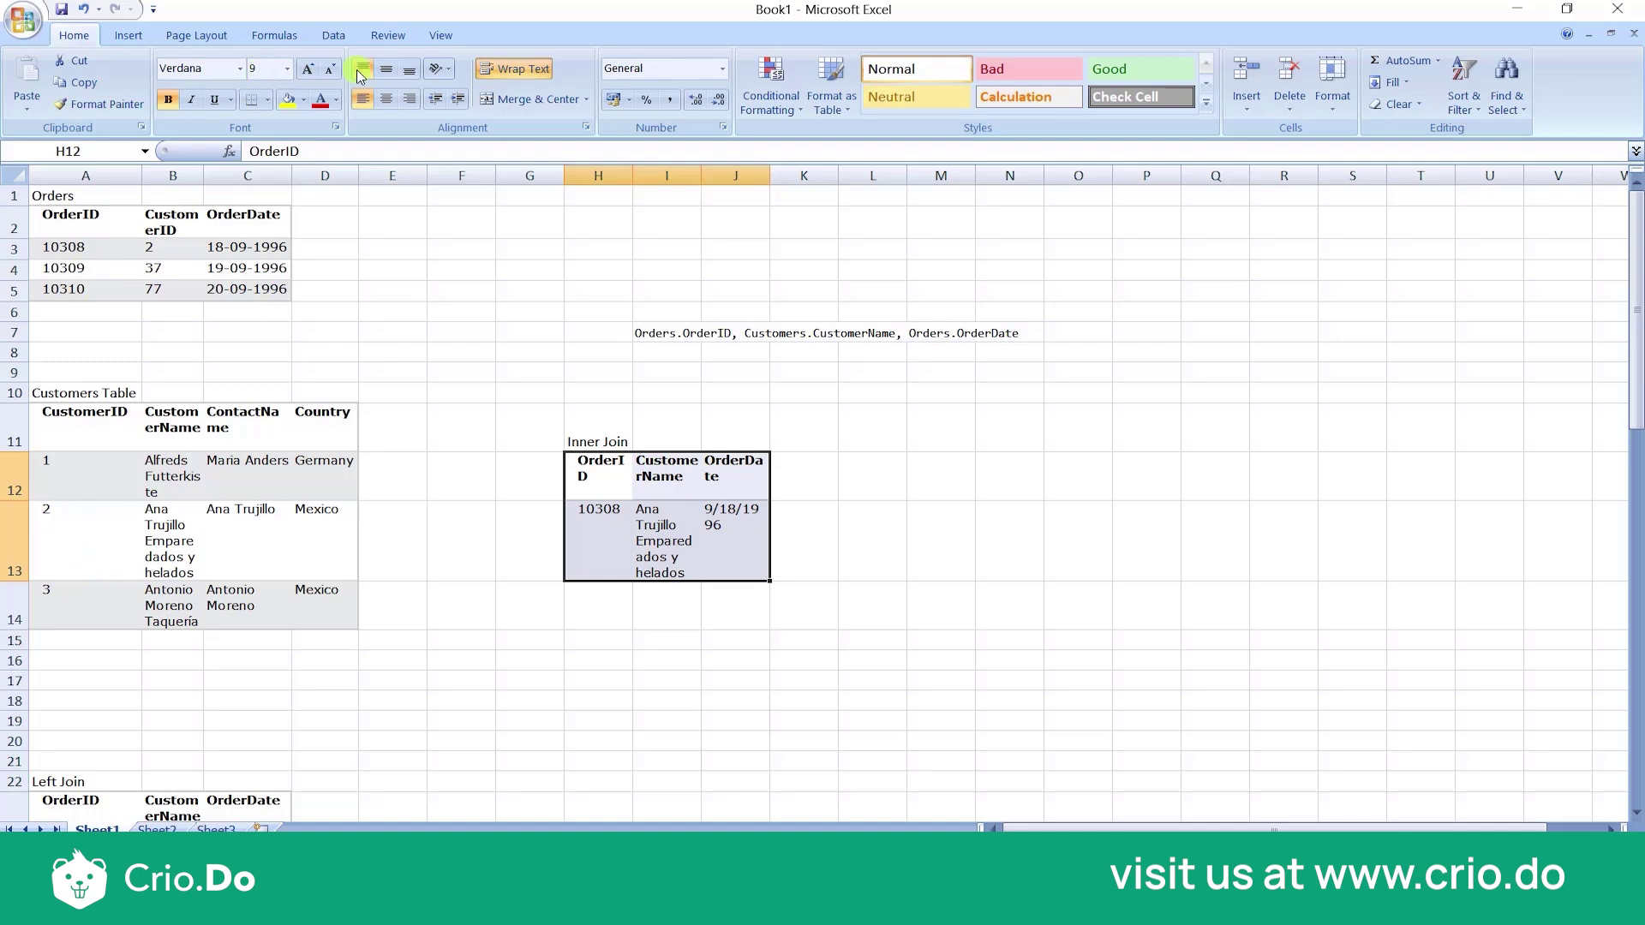
{"action": "left_click", "coordinate": [474, 77]}
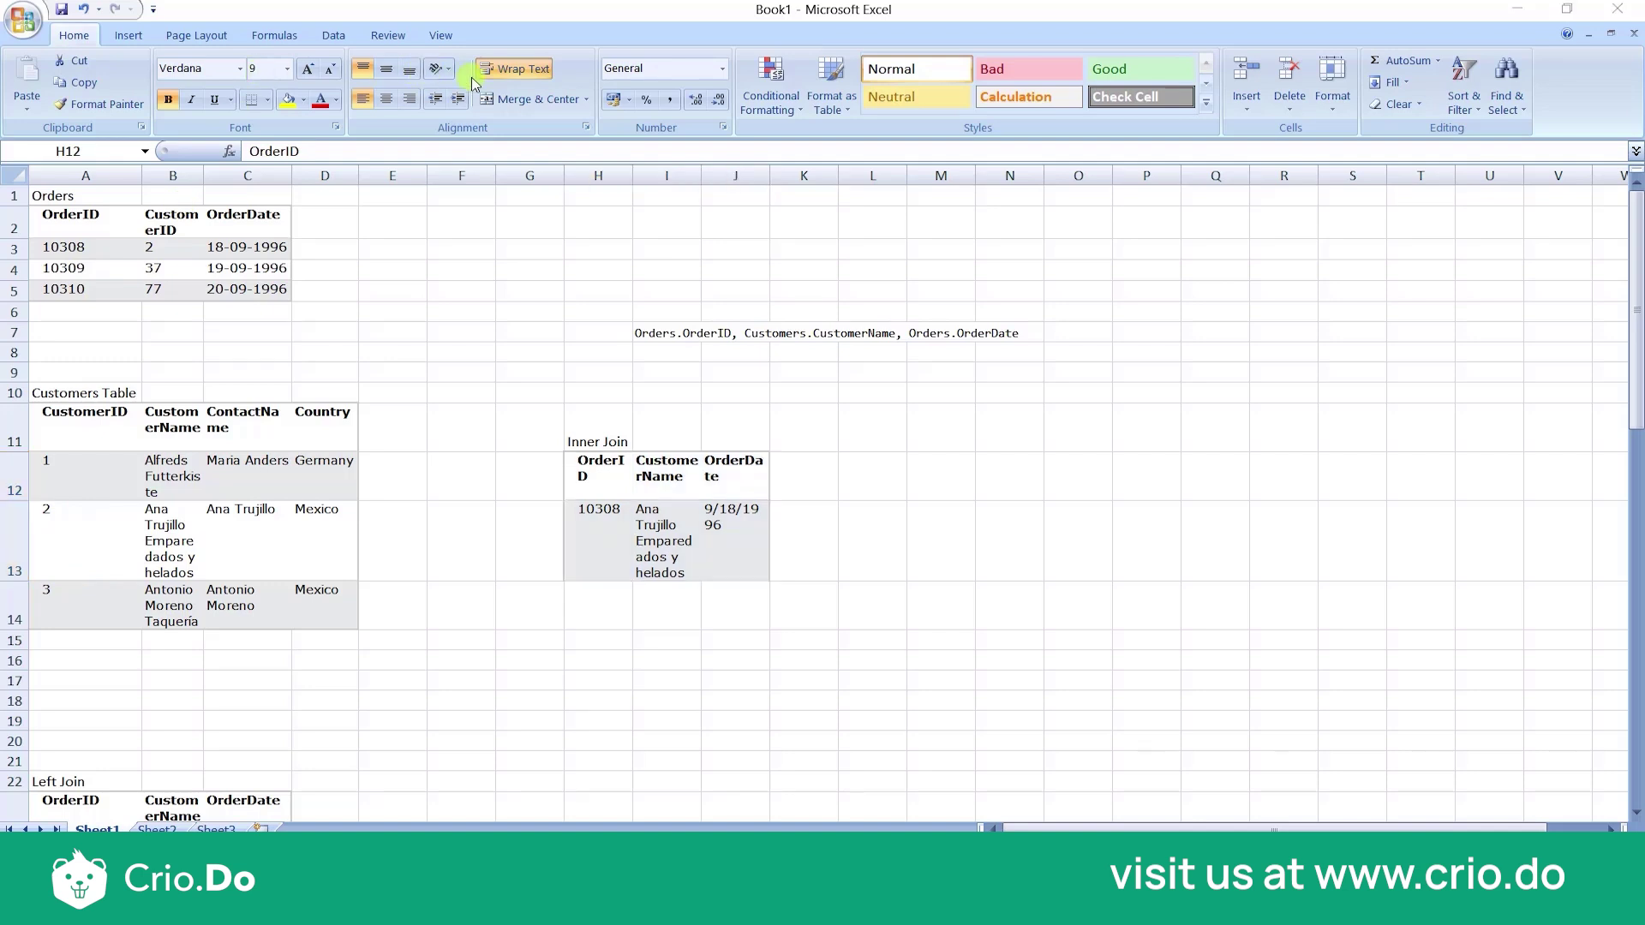
{"action": "left_click", "coordinate": [606, 425]}
{"action": "left_click_drag", "start_coordinate": [606, 425], "coordinate": [681, 525]}
Step: Move the Left Join block from A22:C26 to L12, beside the Inner Join table
{"action": "scroll", "coordinate": [295, 727], "scroll_direction": "down", "scroll_amount": 4}
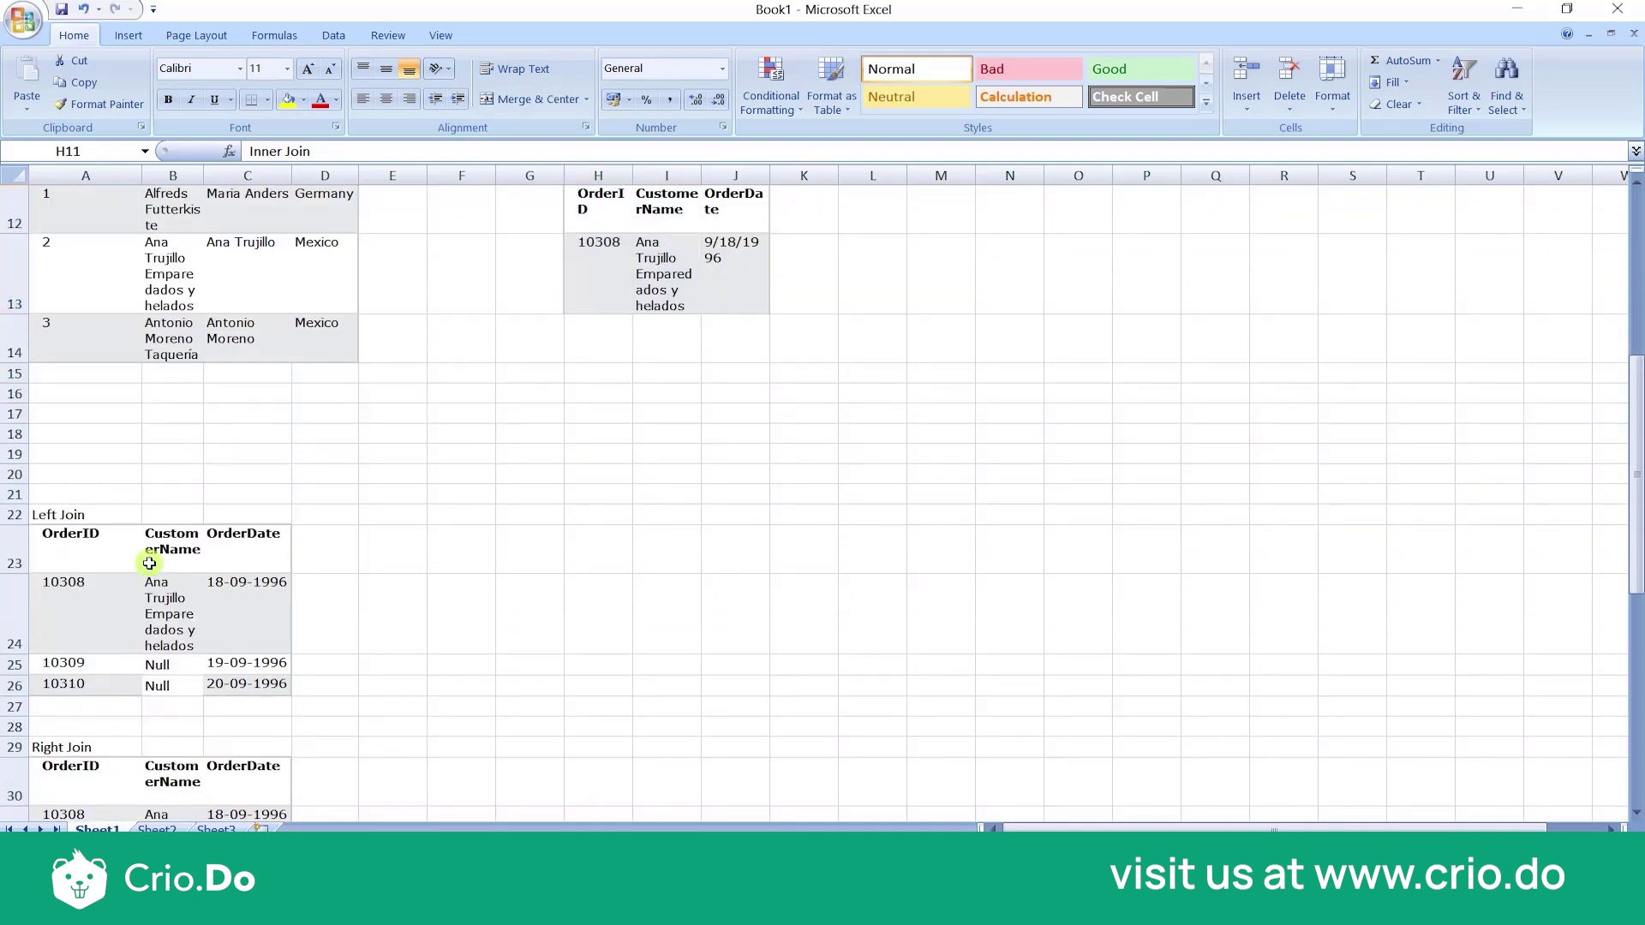
{"action": "left_click", "coordinate": [100, 514]}
{"action": "left_click_drag", "start_coordinate": [100, 514], "coordinate": [273, 681]}
{"action": "key", "text": "ctrl+c"}
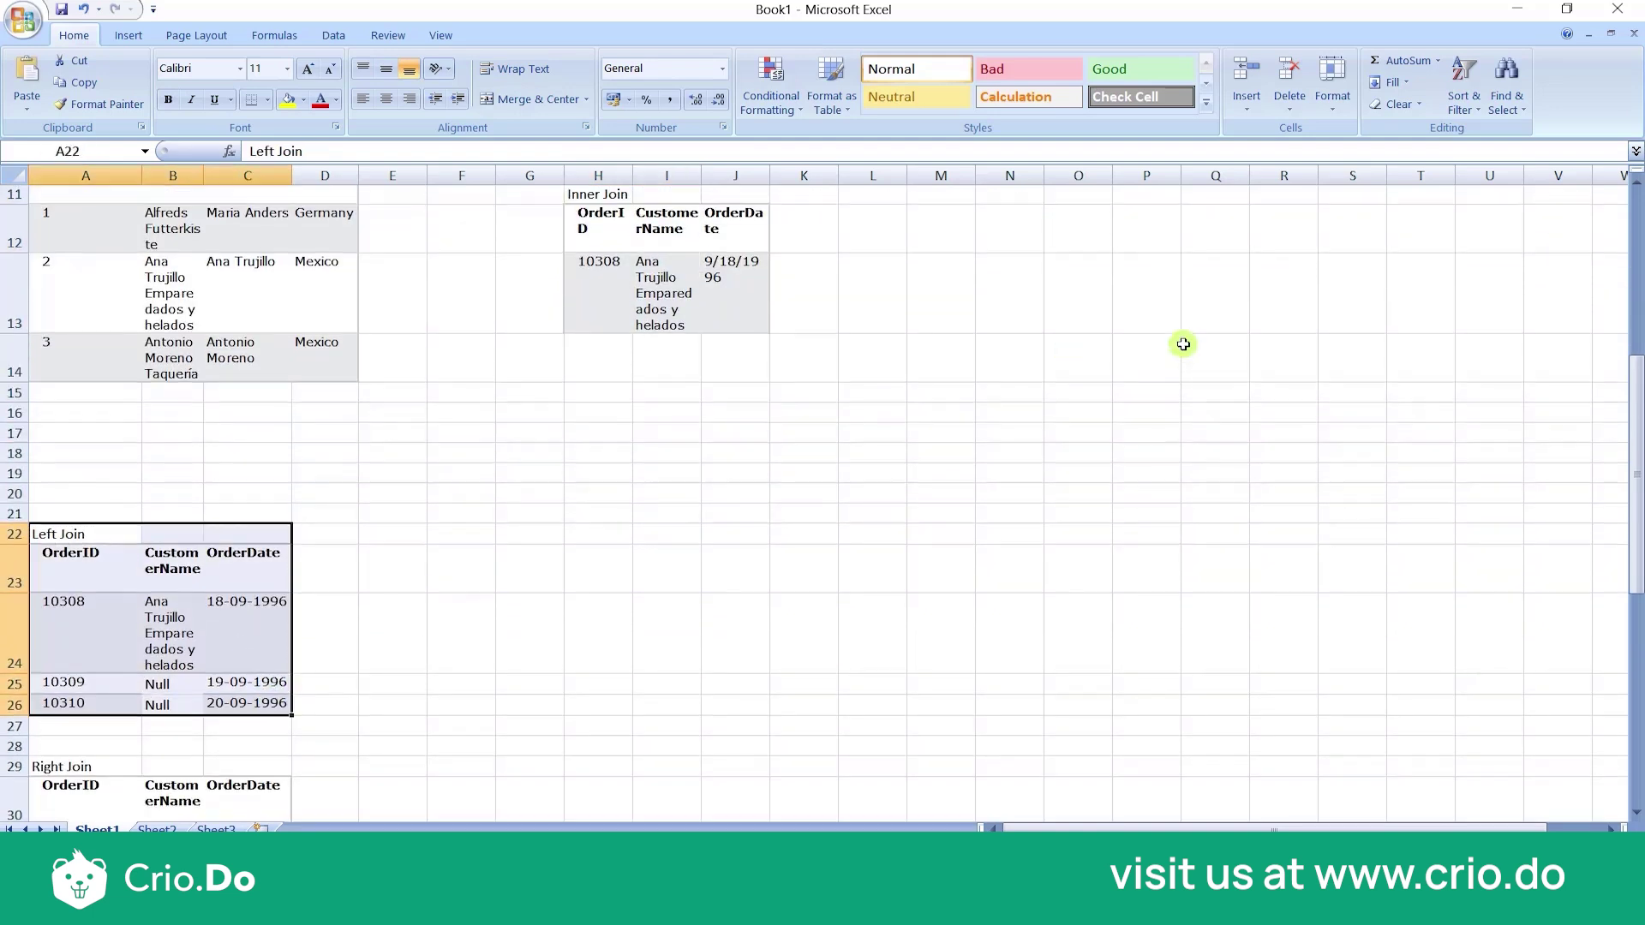
{"action": "scroll", "coordinate": [1183, 343], "scroll_direction": "up", "scroll_amount": 4}
{"action": "left_click", "coordinate": [878, 476]}
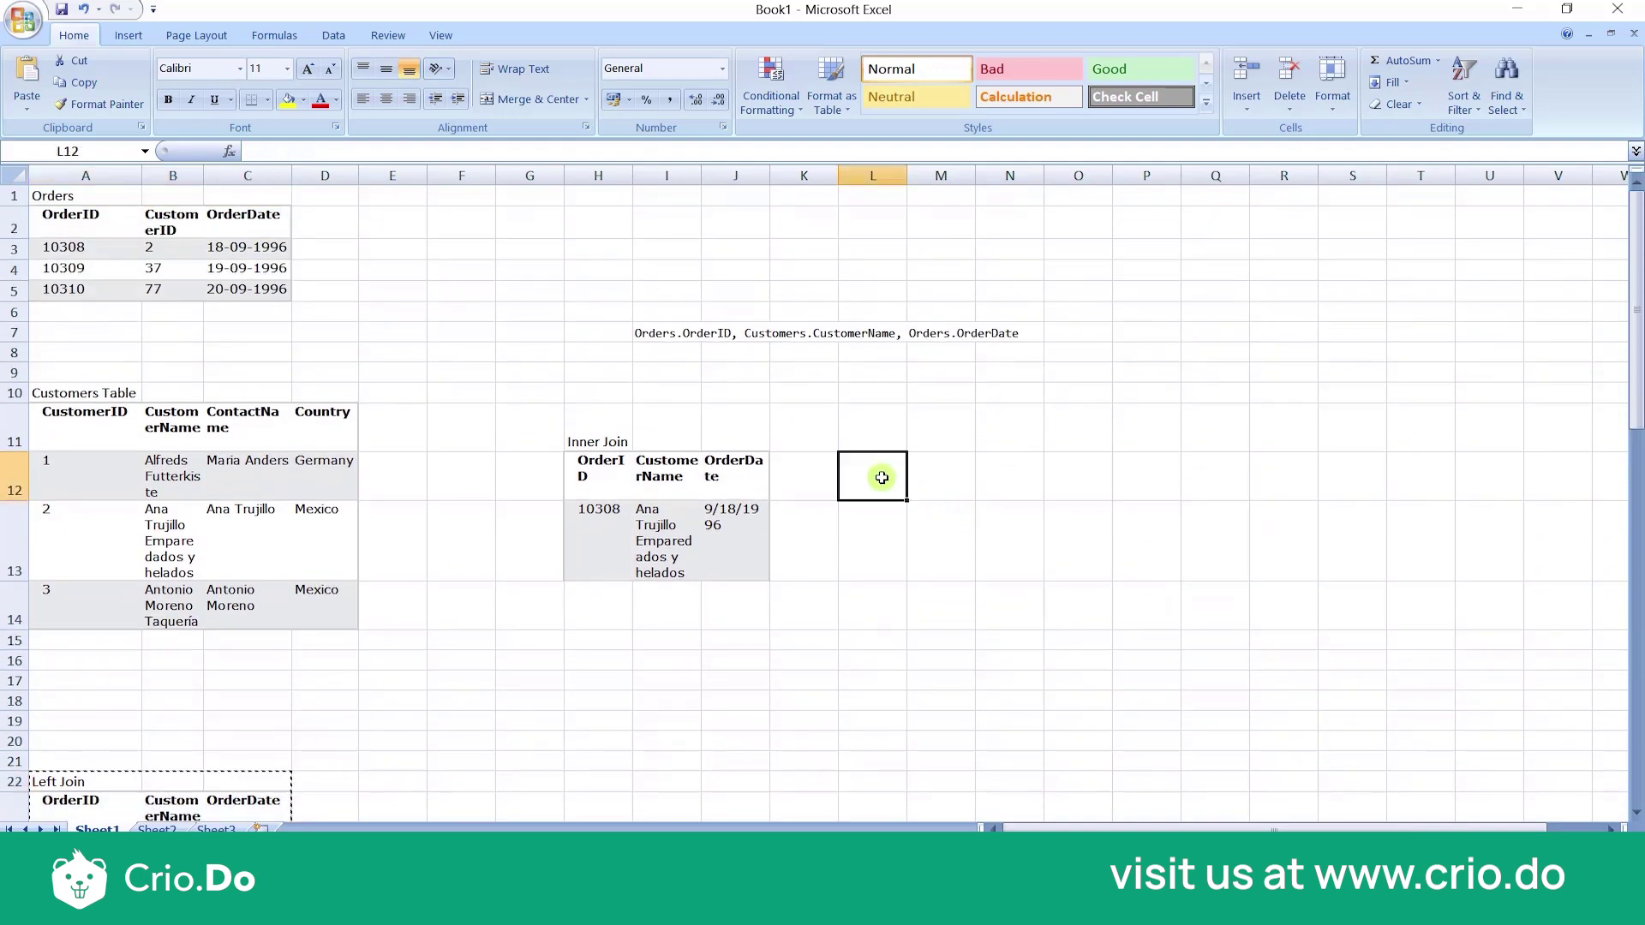
{"action": "key", "text": "ctrl+v"}
{"action": "left_click", "coordinate": [1094, 434]}
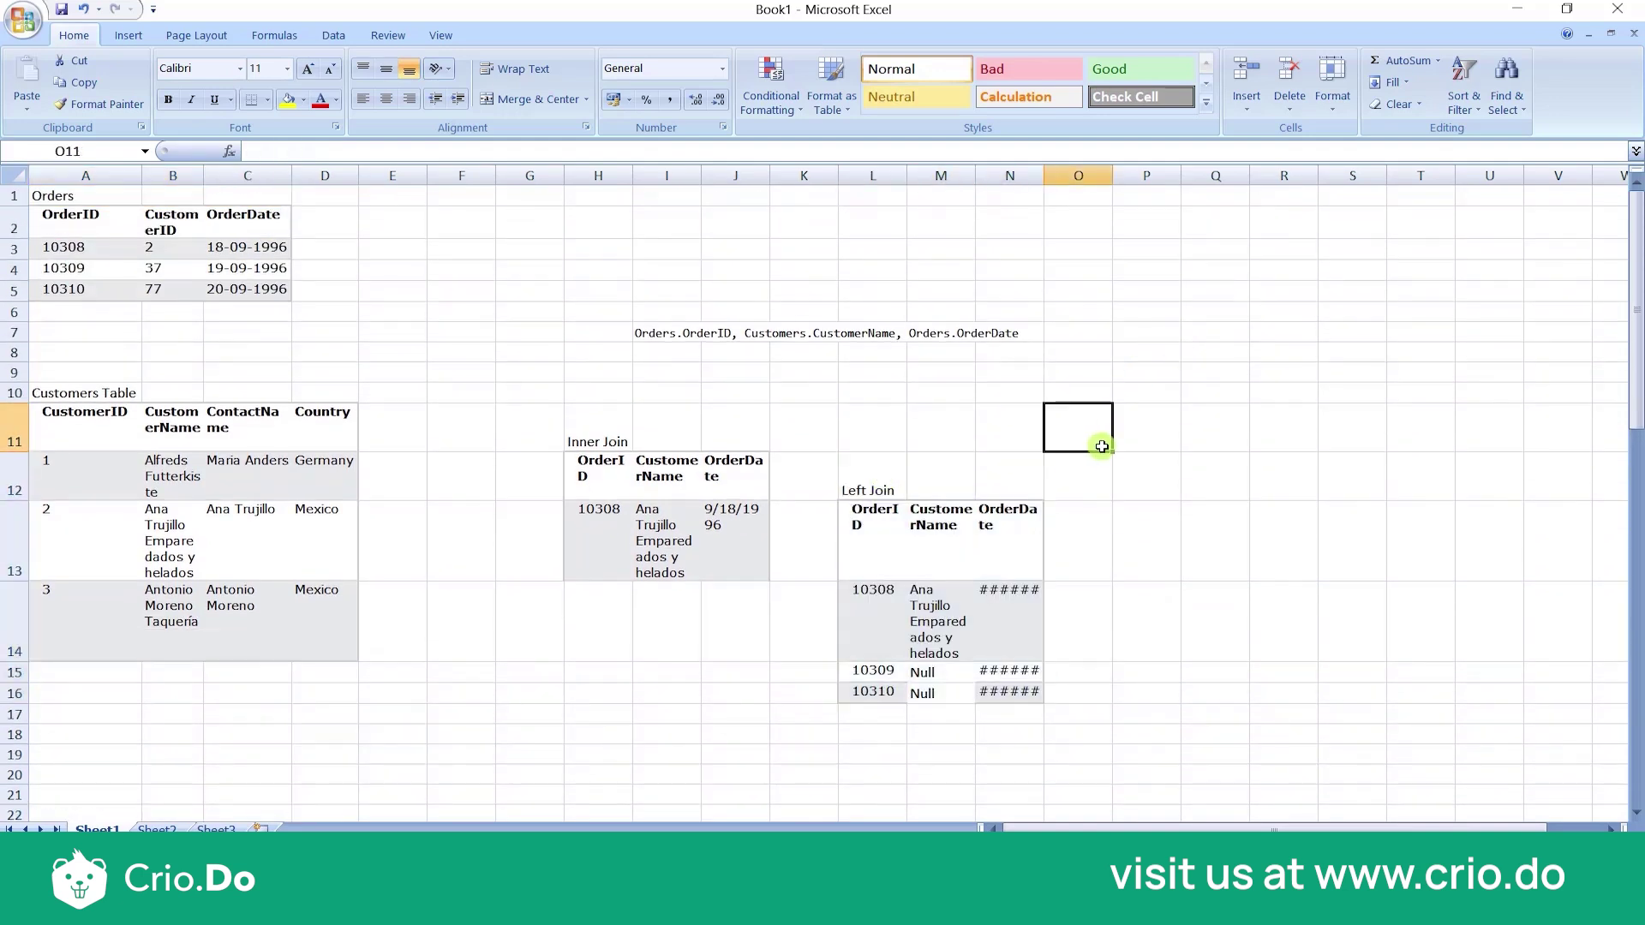
Step: AutoFit the widths of columns N, M and L to the Left Join table's contents
{"action": "left_click_drag", "start_coordinate": [1046, 168], "coordinate": [975, 178]}
{"action": "double_click", "coordinate": [975, 179]}
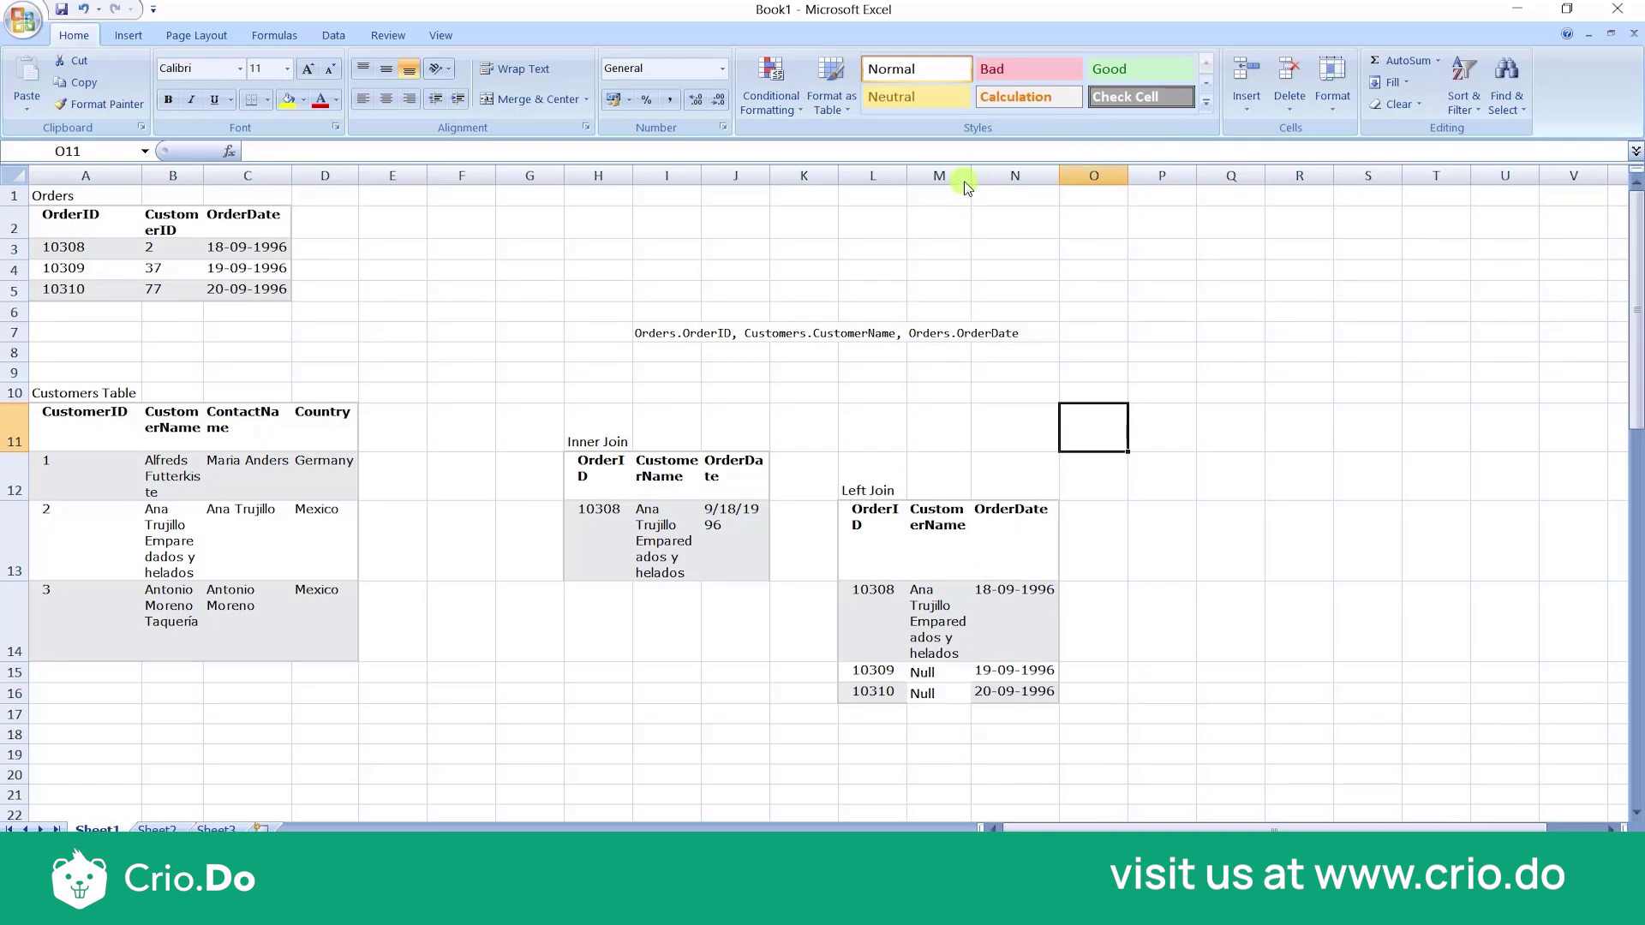
{"action": "double_click", "coordinate": [907, 175]}
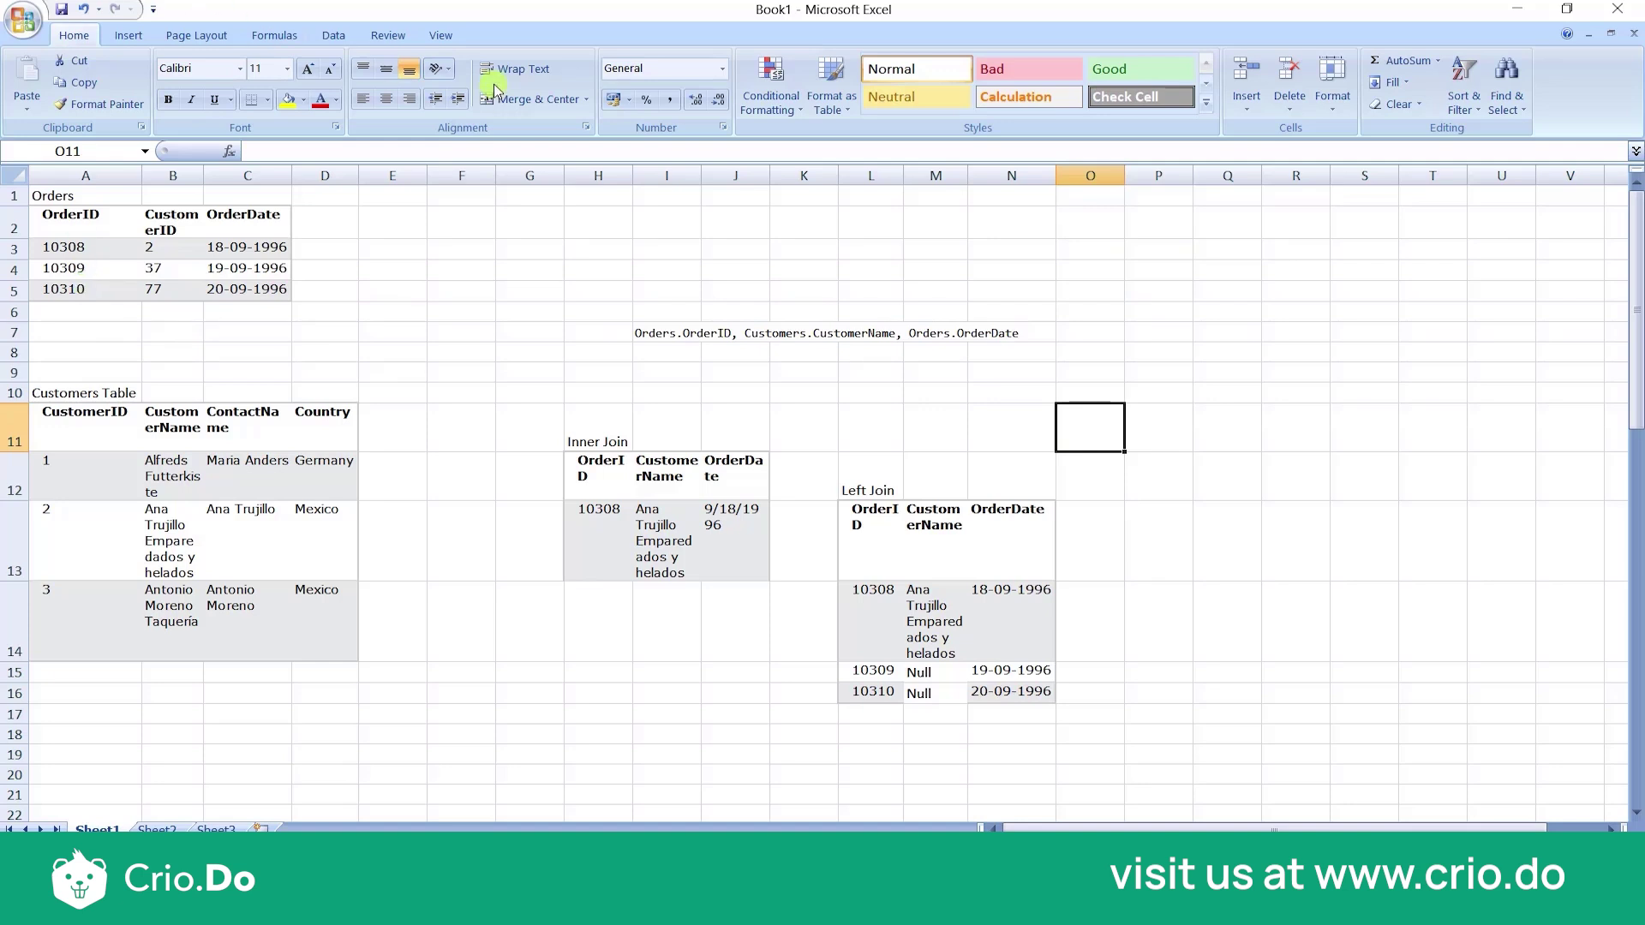
Step: Trace the first Left Join row back to CustomerID 2 in the Orders and Customers tables, including customer name and order date
{"action": "key", "text": "alt+Tab"}
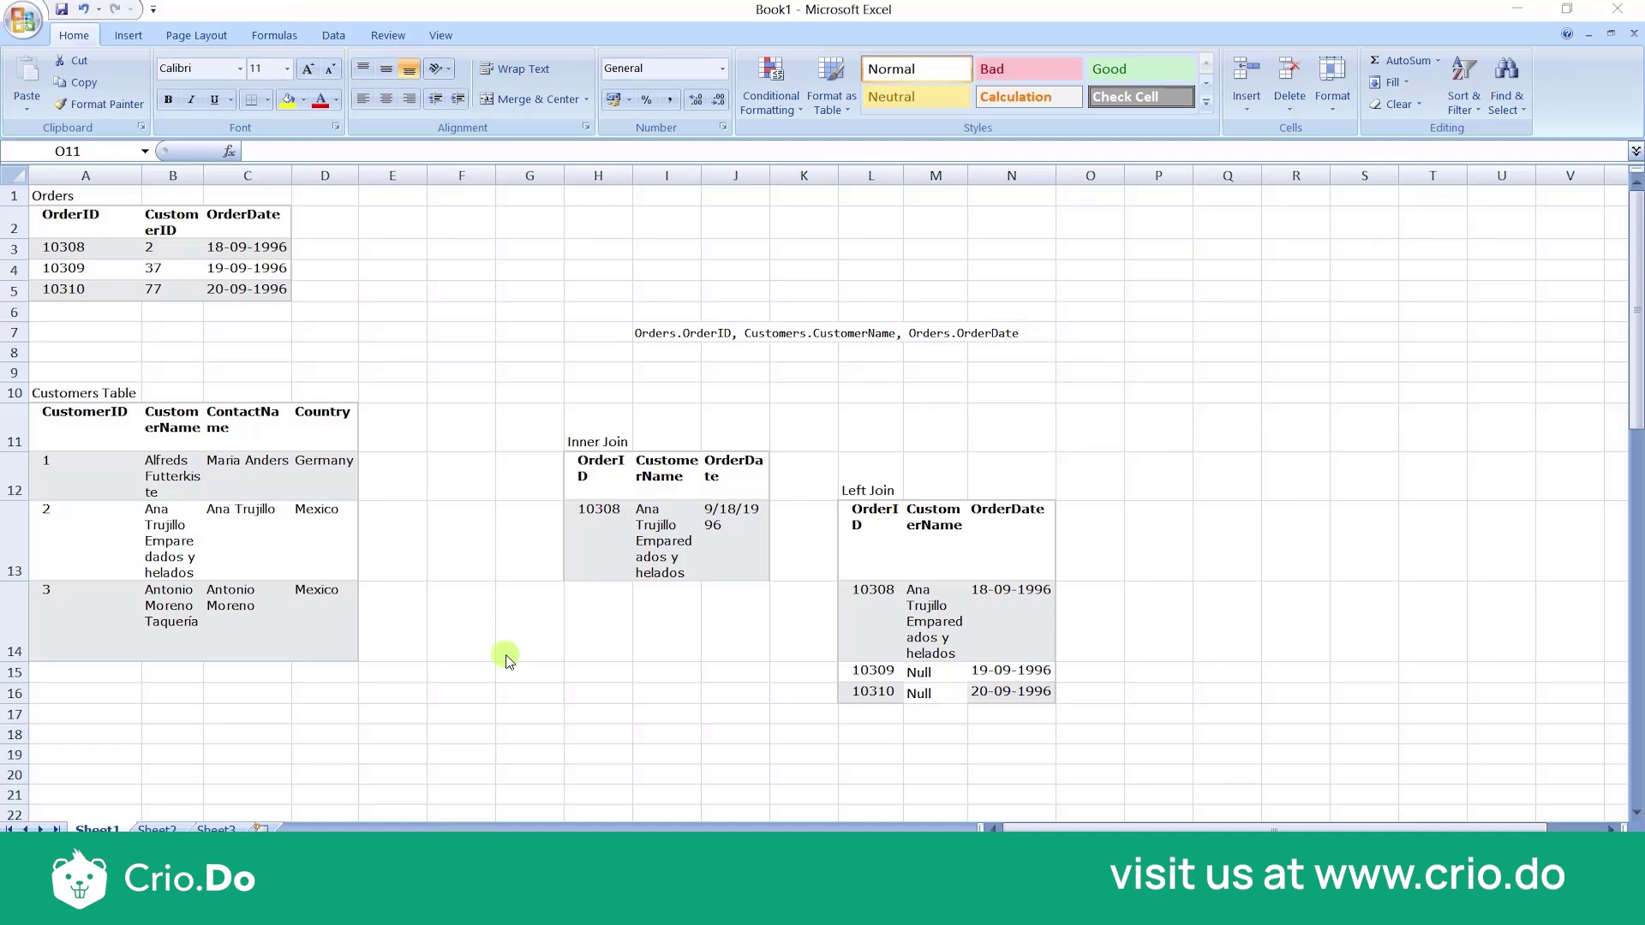
{"action": "left_click", "coordinate": [176, 250]}
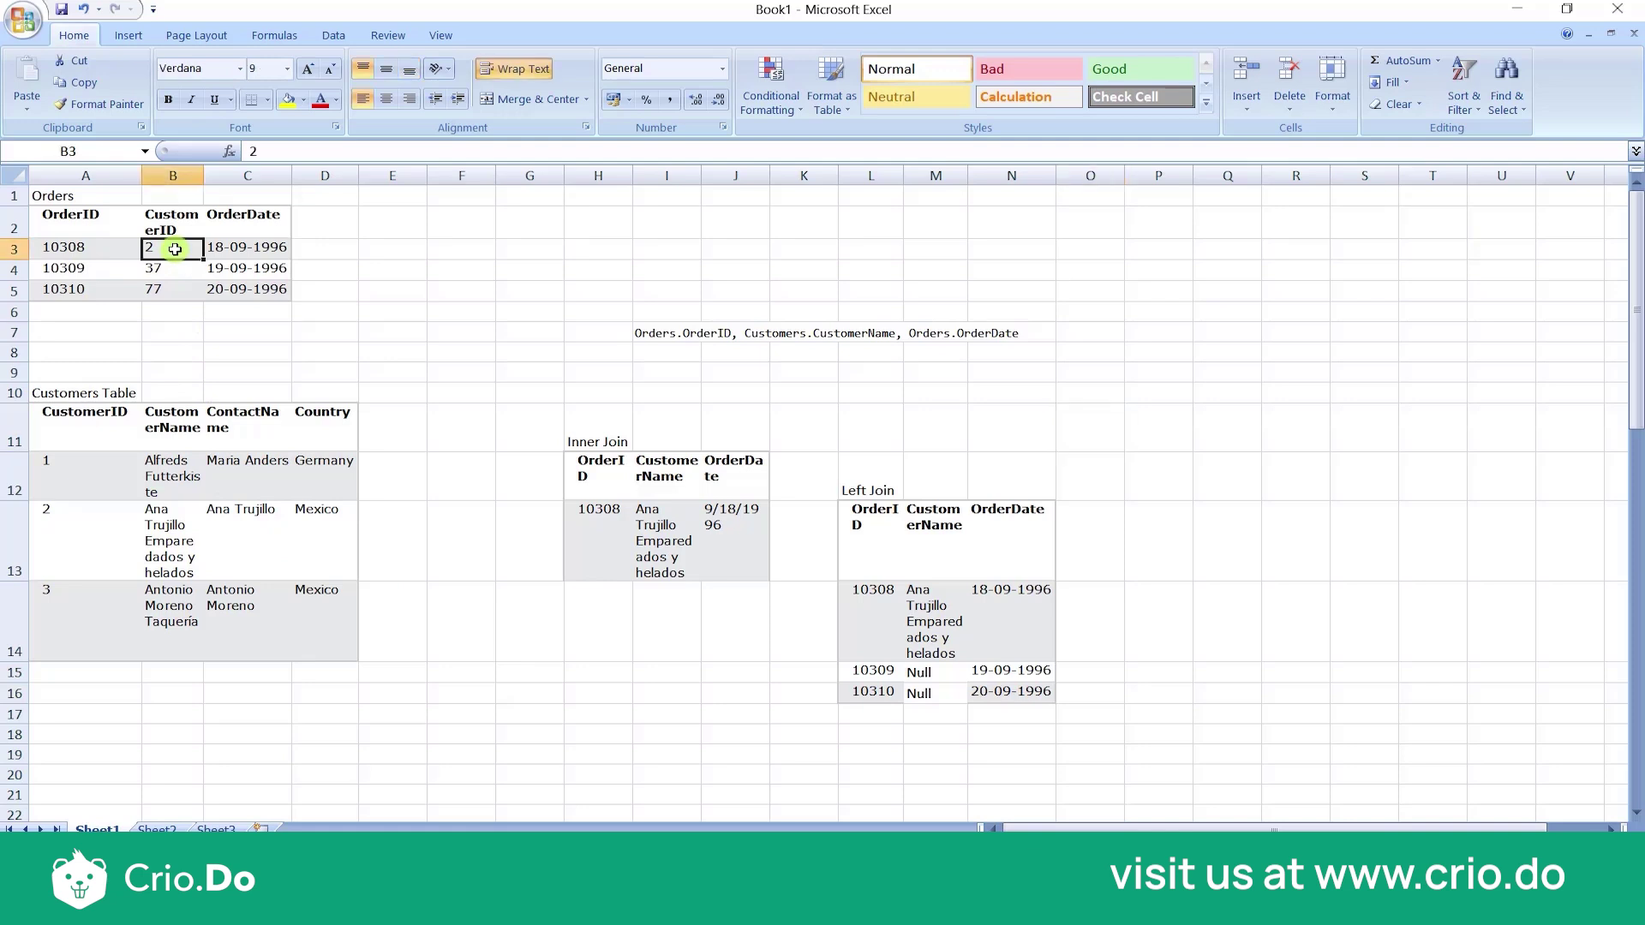
{"action": "left_click", "coordinate": [75, 522]}
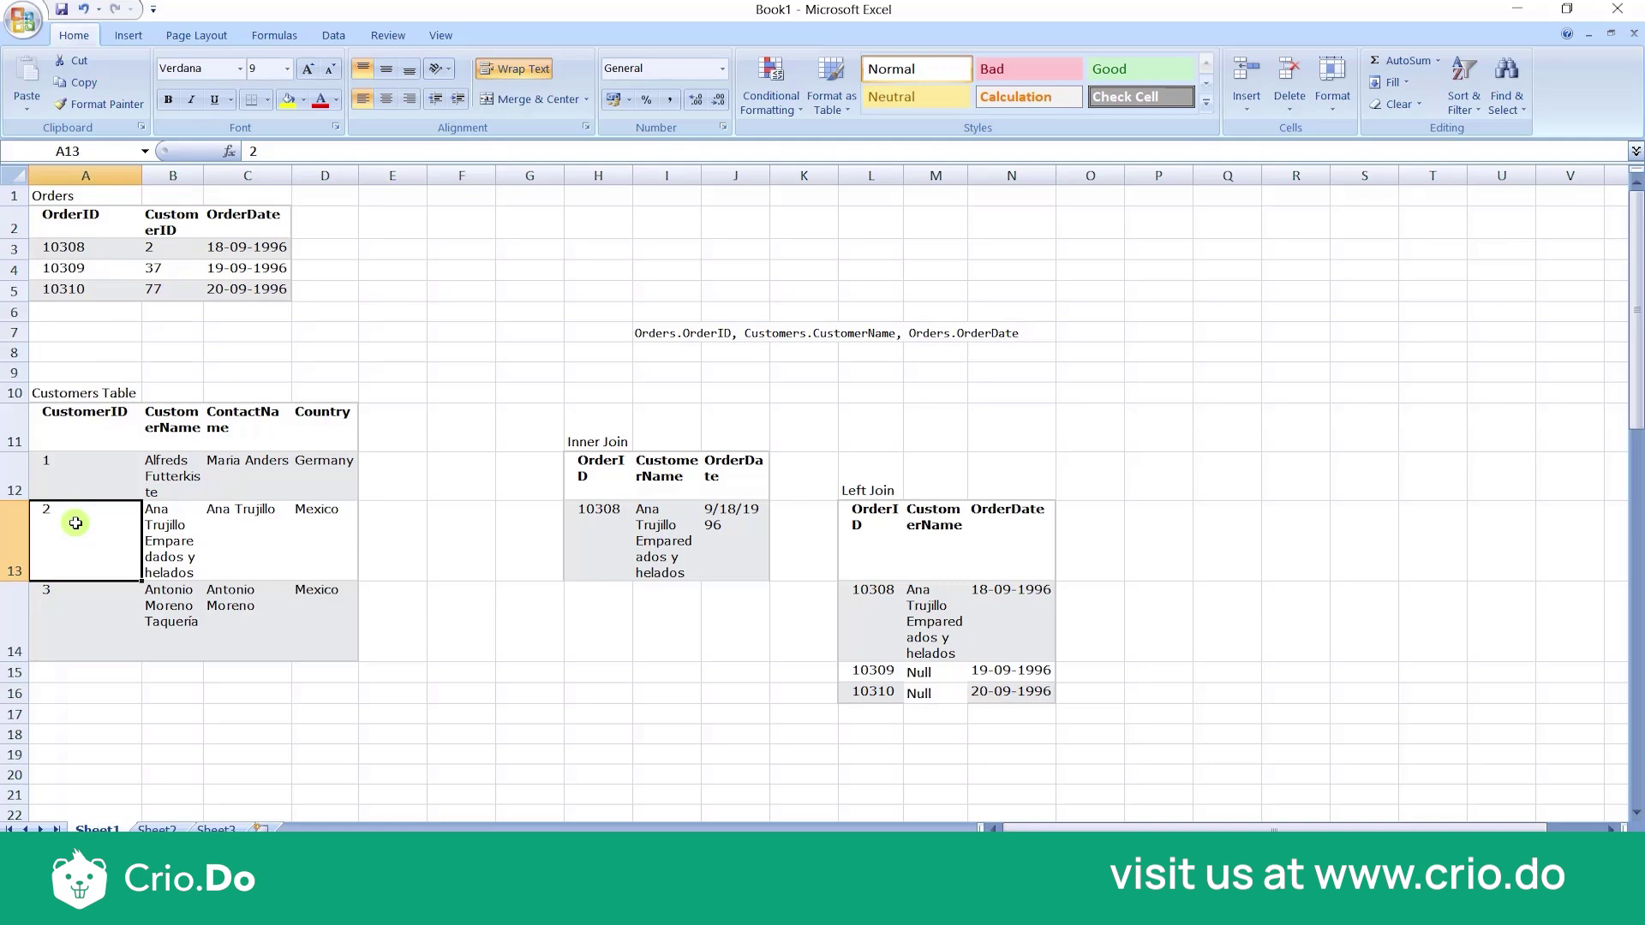
{"action": "left_click", "coordinate": [155, 256]}
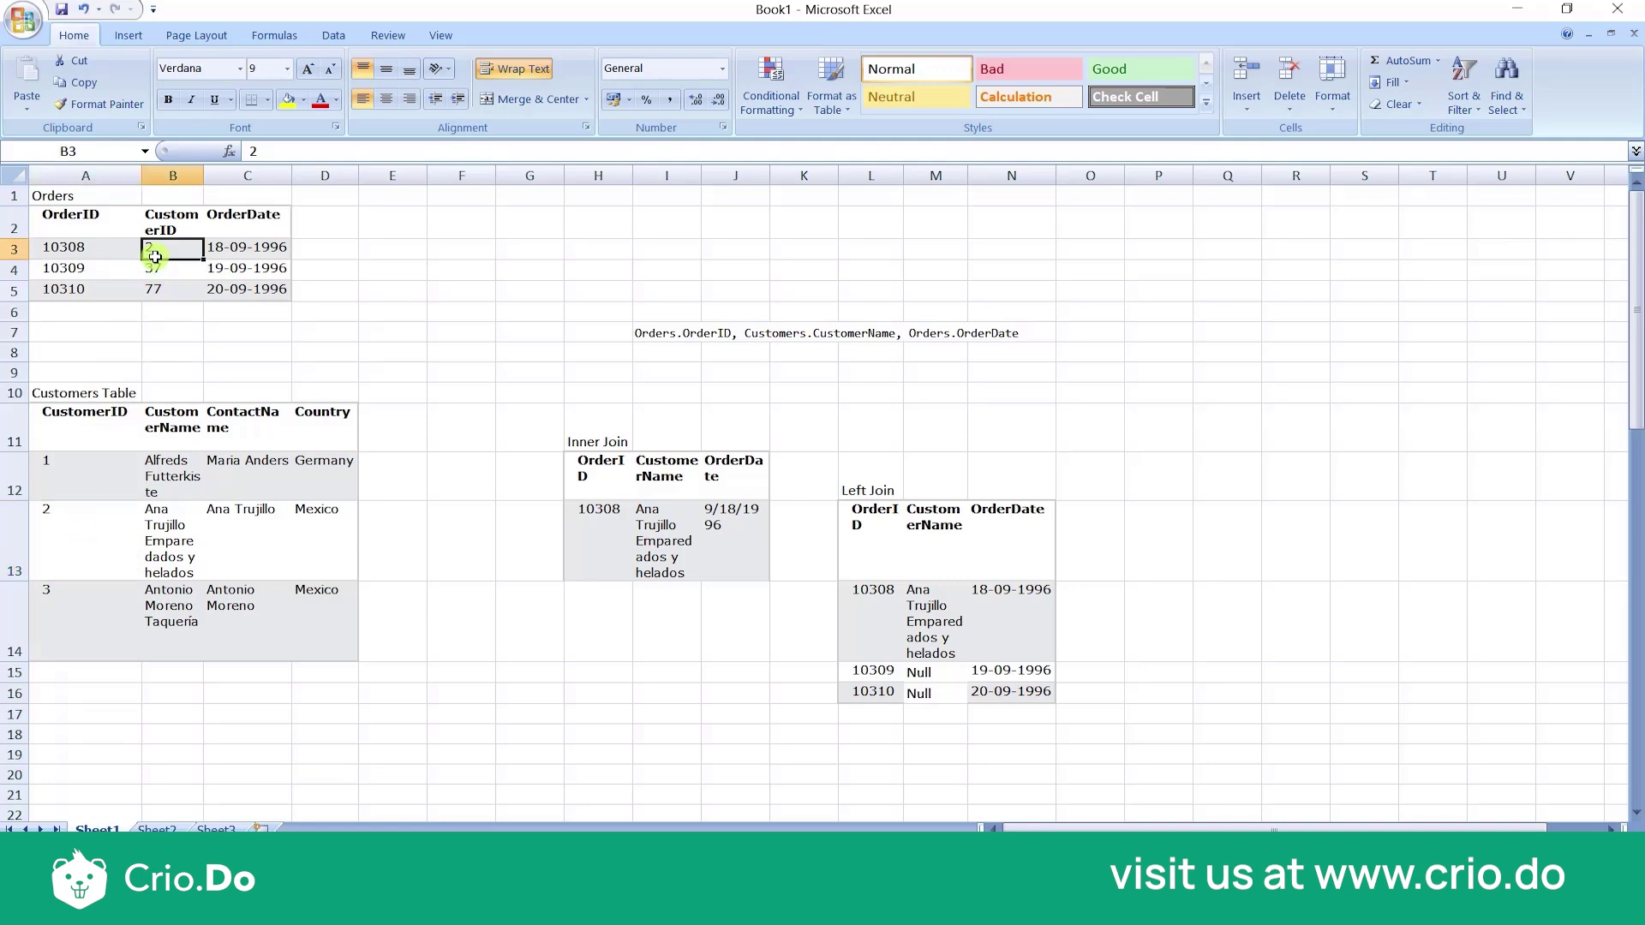
{"action": "left_click", "coordinate": [112, 252]}
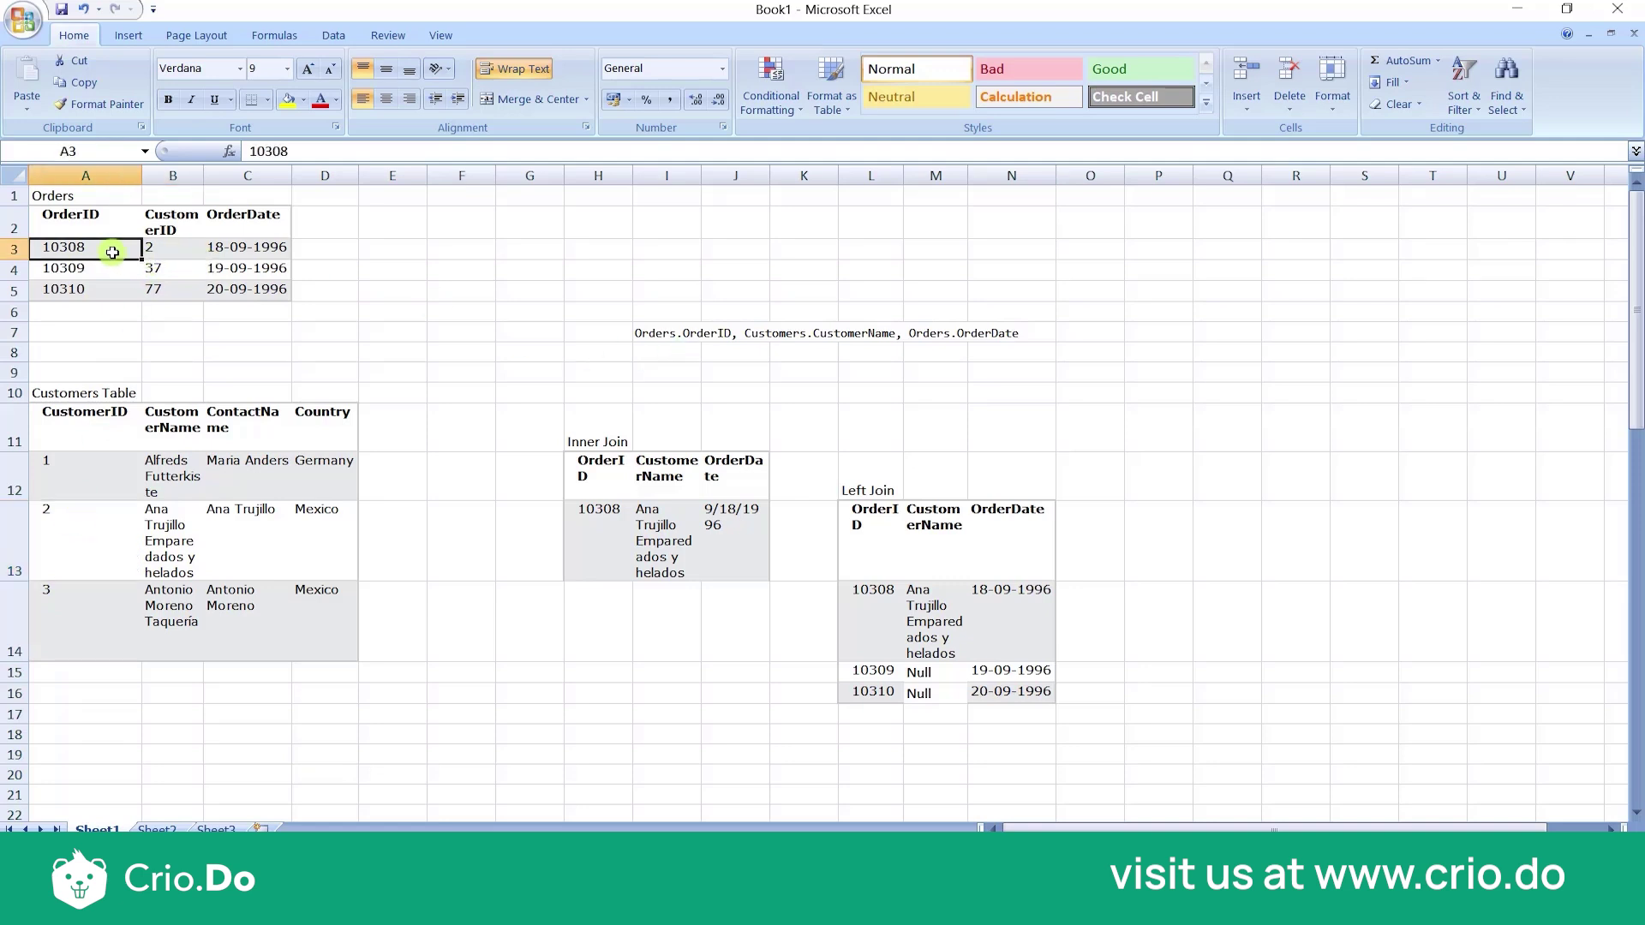
{"action": "left_click", "coordinate": [182, 527]}
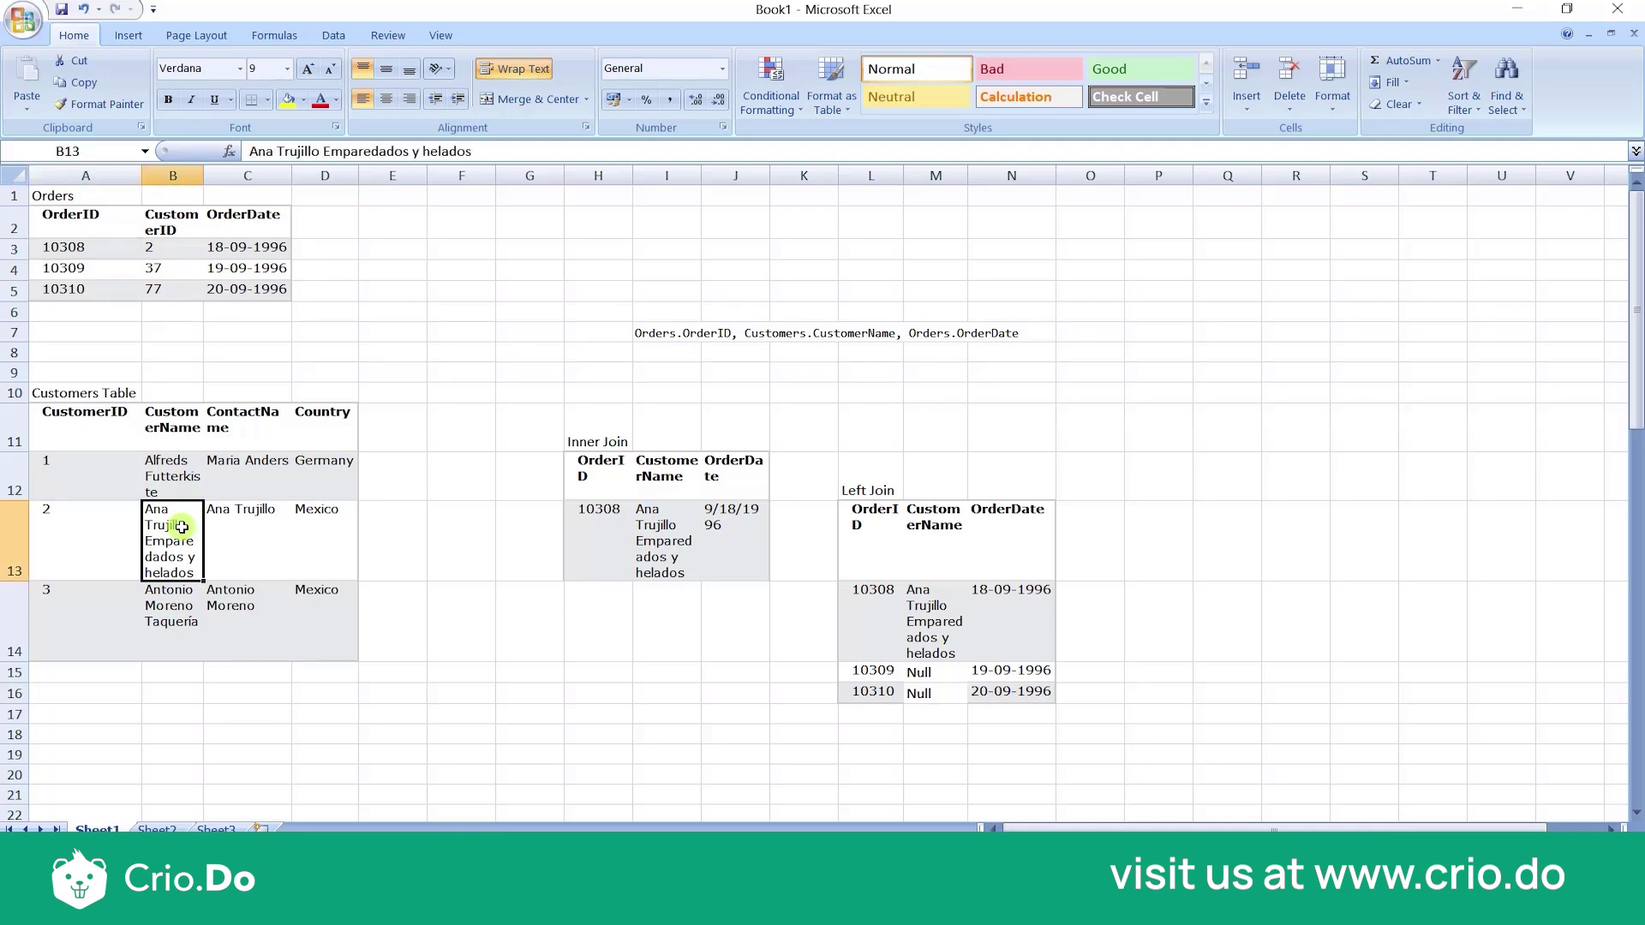
{"action": "left_click", "coordinate": [264, 246]}
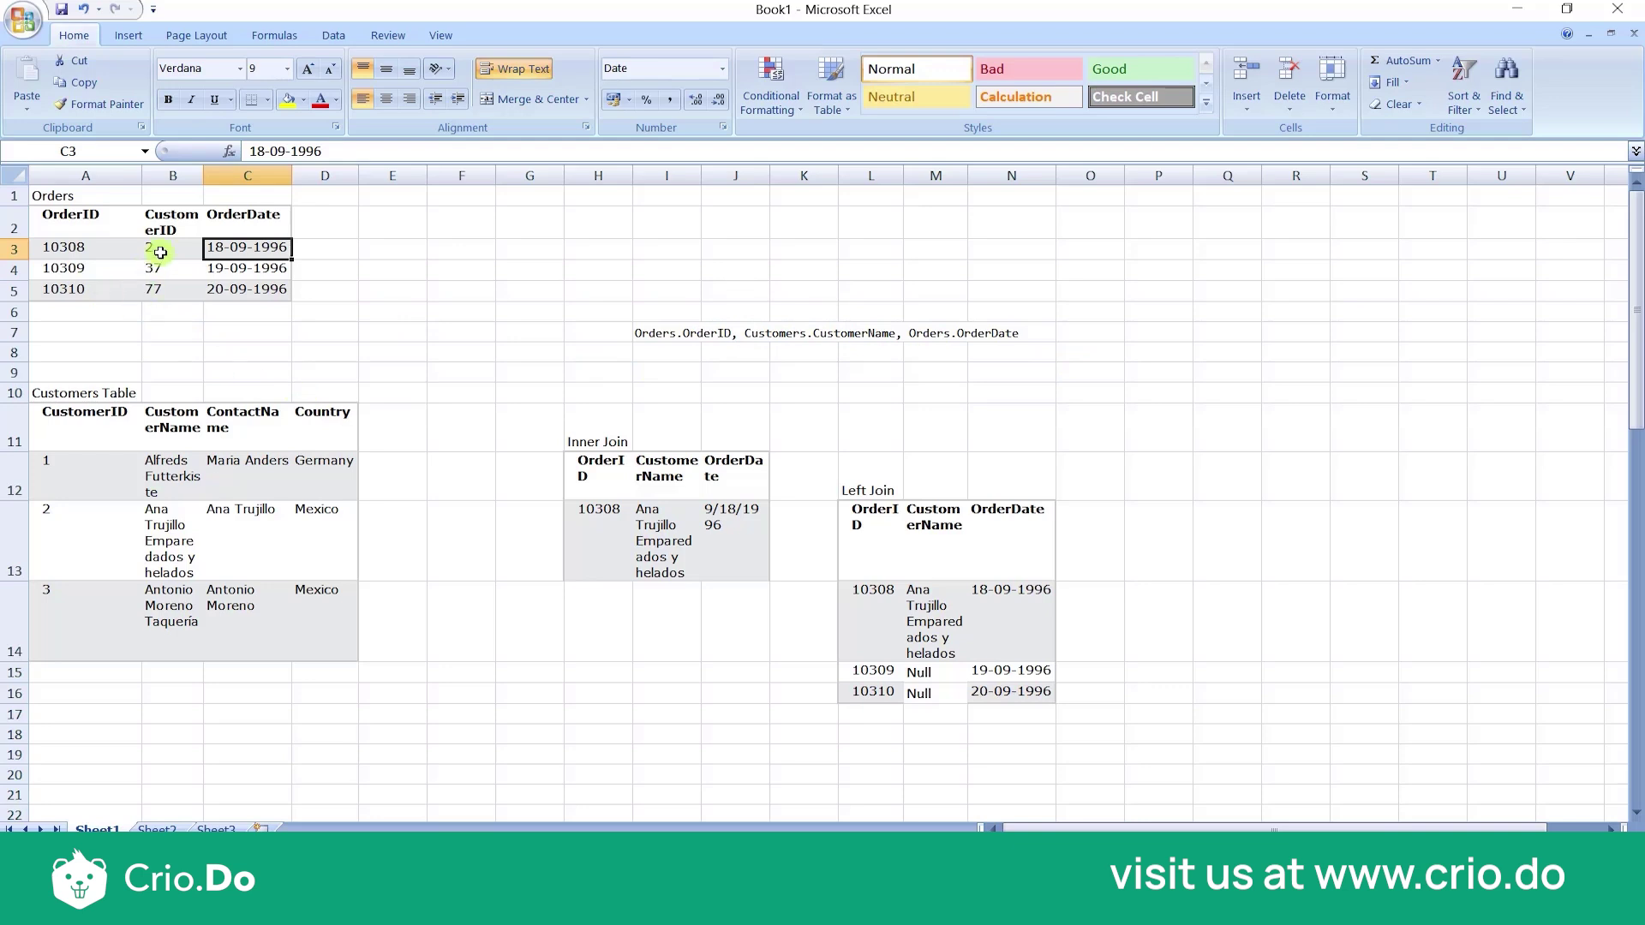
Step: Trace orders 10309 and 10310 from the Orders table to the Null customer names in the Left Join table
{"action": "left_click", "coordinate": [108, 268]}
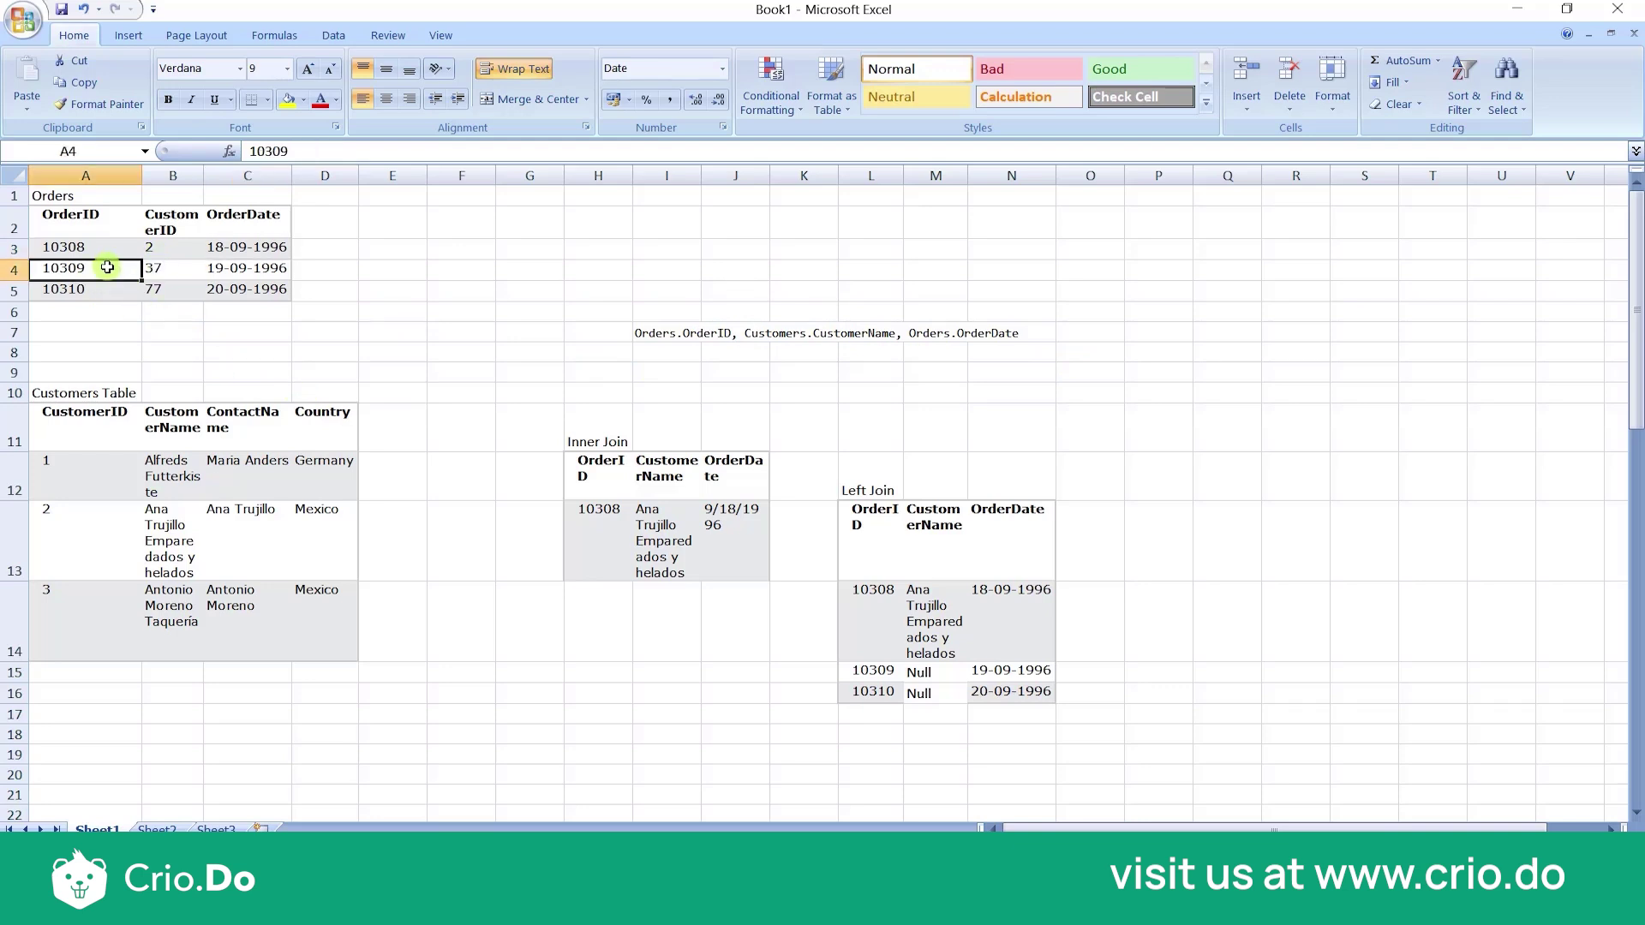
{"action": "left_click_drag", "start_coordinate": [107, 268], "coordinate": [115, 283]}
{"action": "left_click_drag", "start_coordinate": [245, 278], "coordinate": [245, 290]}
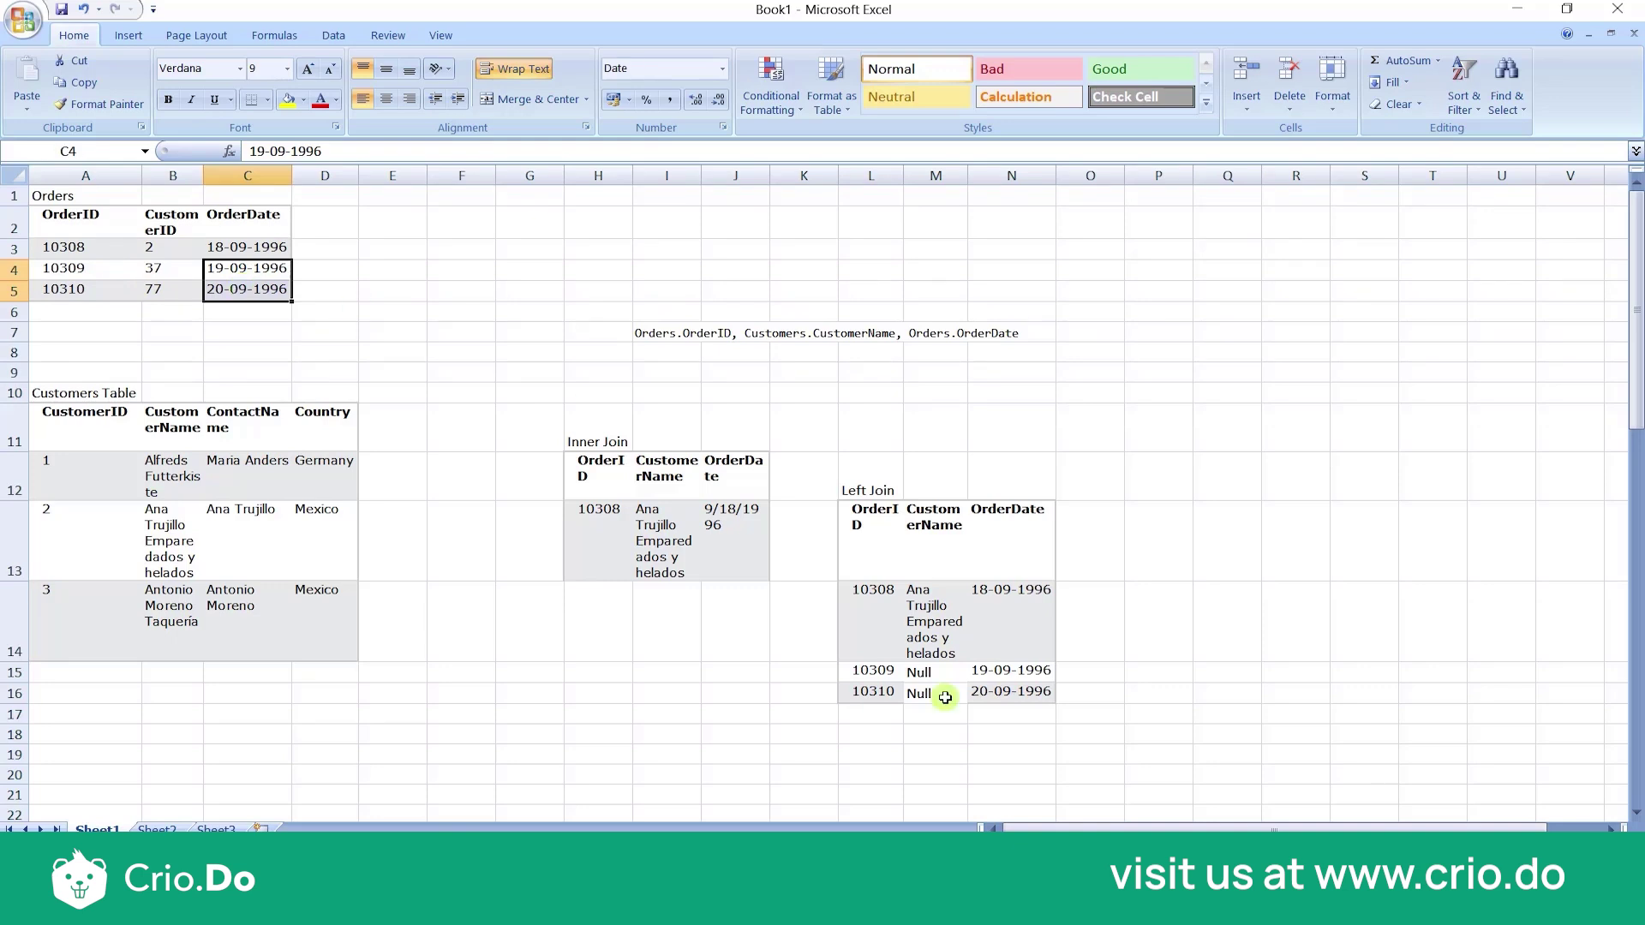
{"action": "left_click_drag", "start_coordinate": [933, 671], "coordinate": [947, 685]}
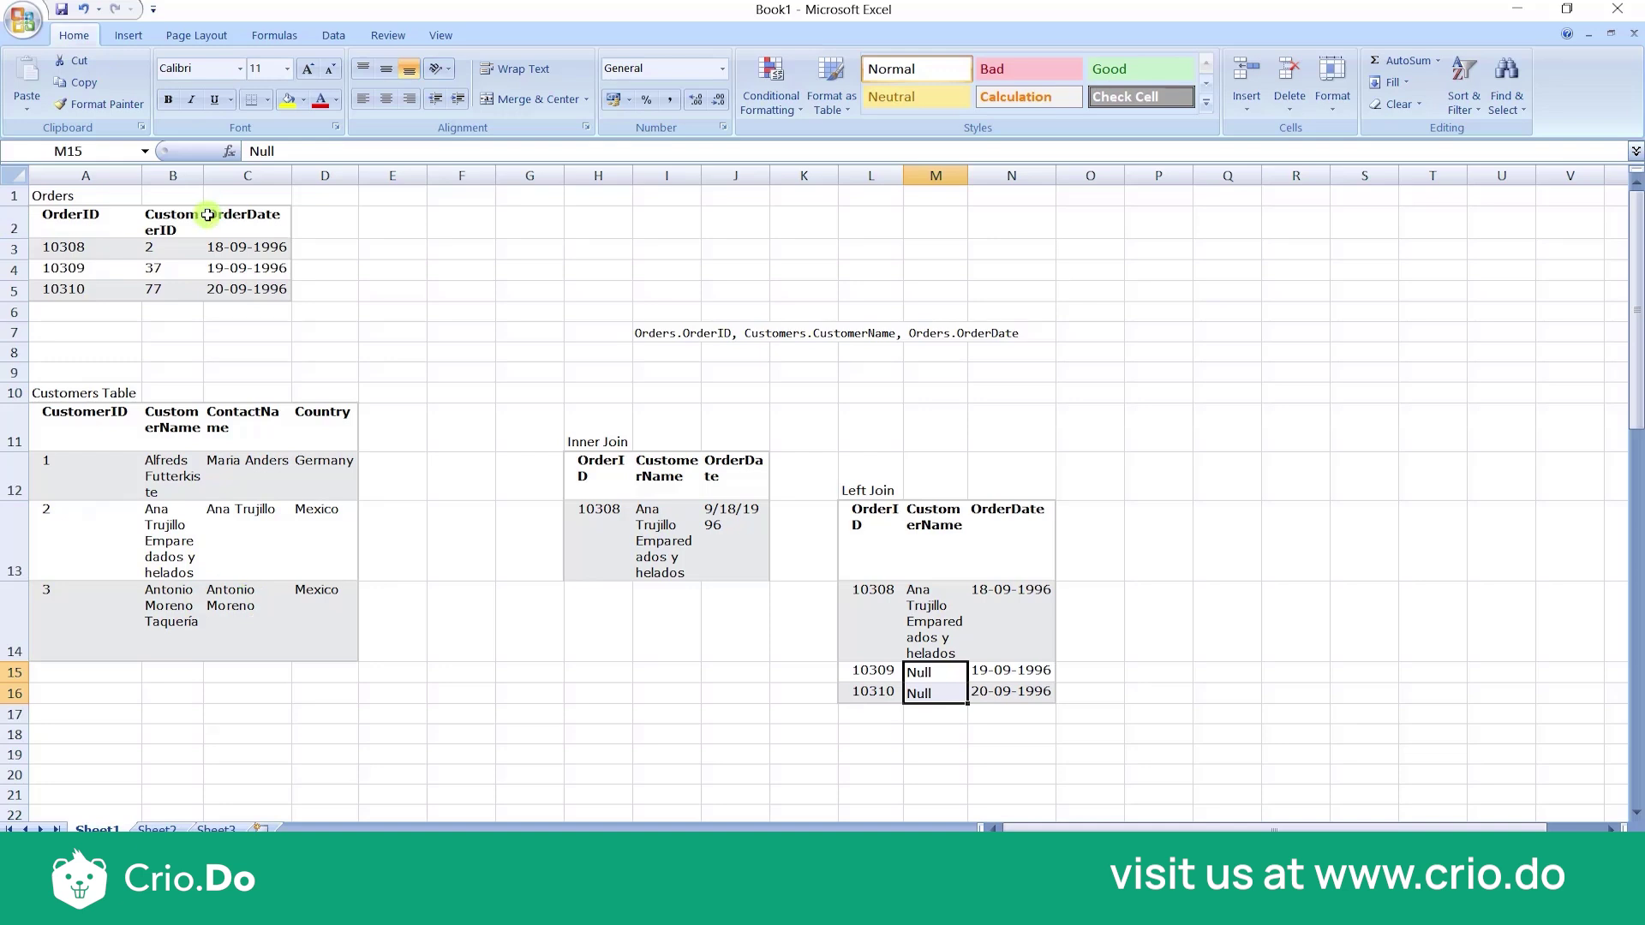
{"action": "left_click_drag", "start_coordinate": [107, 267], "coordinate": [232, 288]}
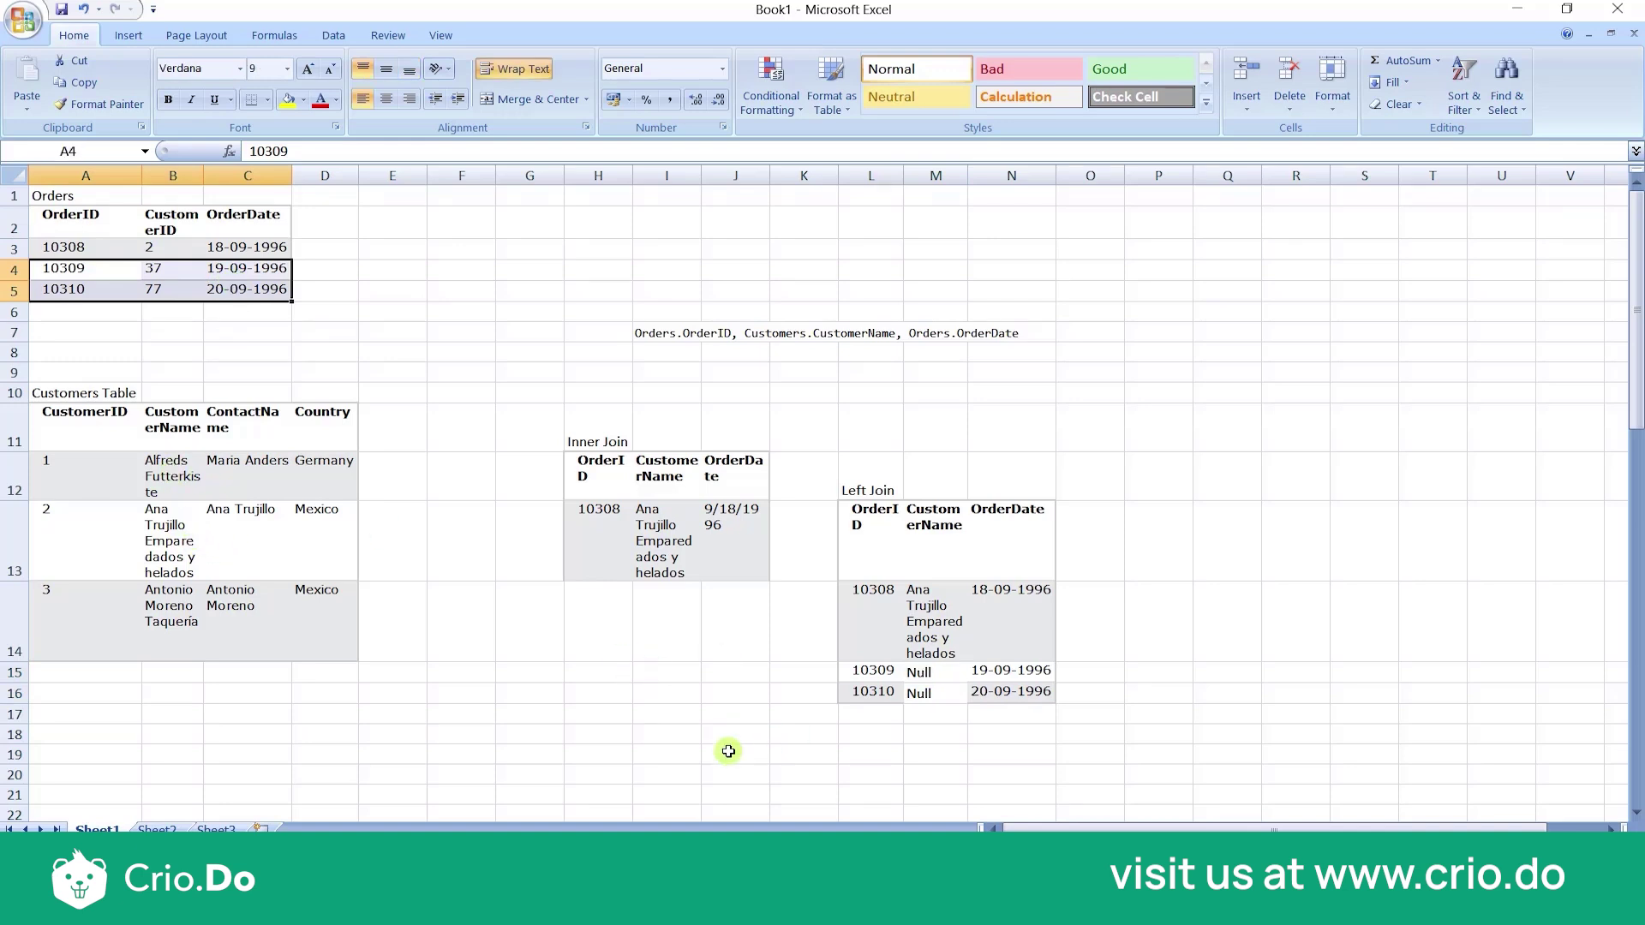
{"action": "left_click_drag", "start_coordinate": [944, 672], "coordinate": [946, 688]}
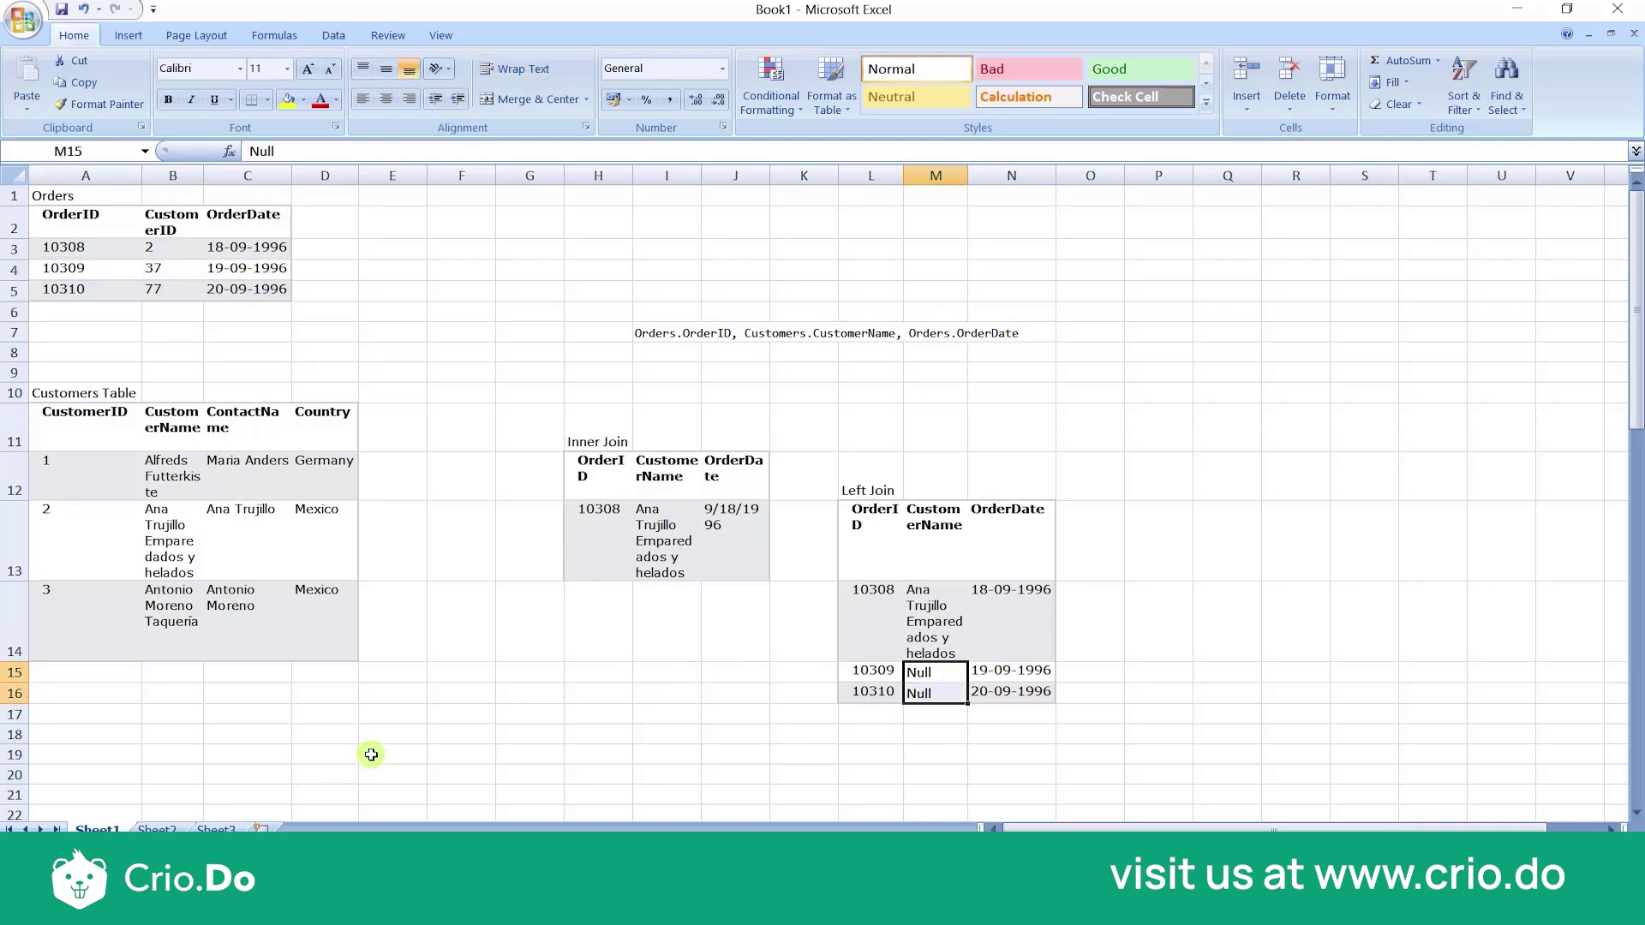
Step: Copy the Right Join block A29:C33, including its title
{"action": "scroll", "coordinate": [367, 749], "scroll_direction": "down", "scroll_amount": 5}
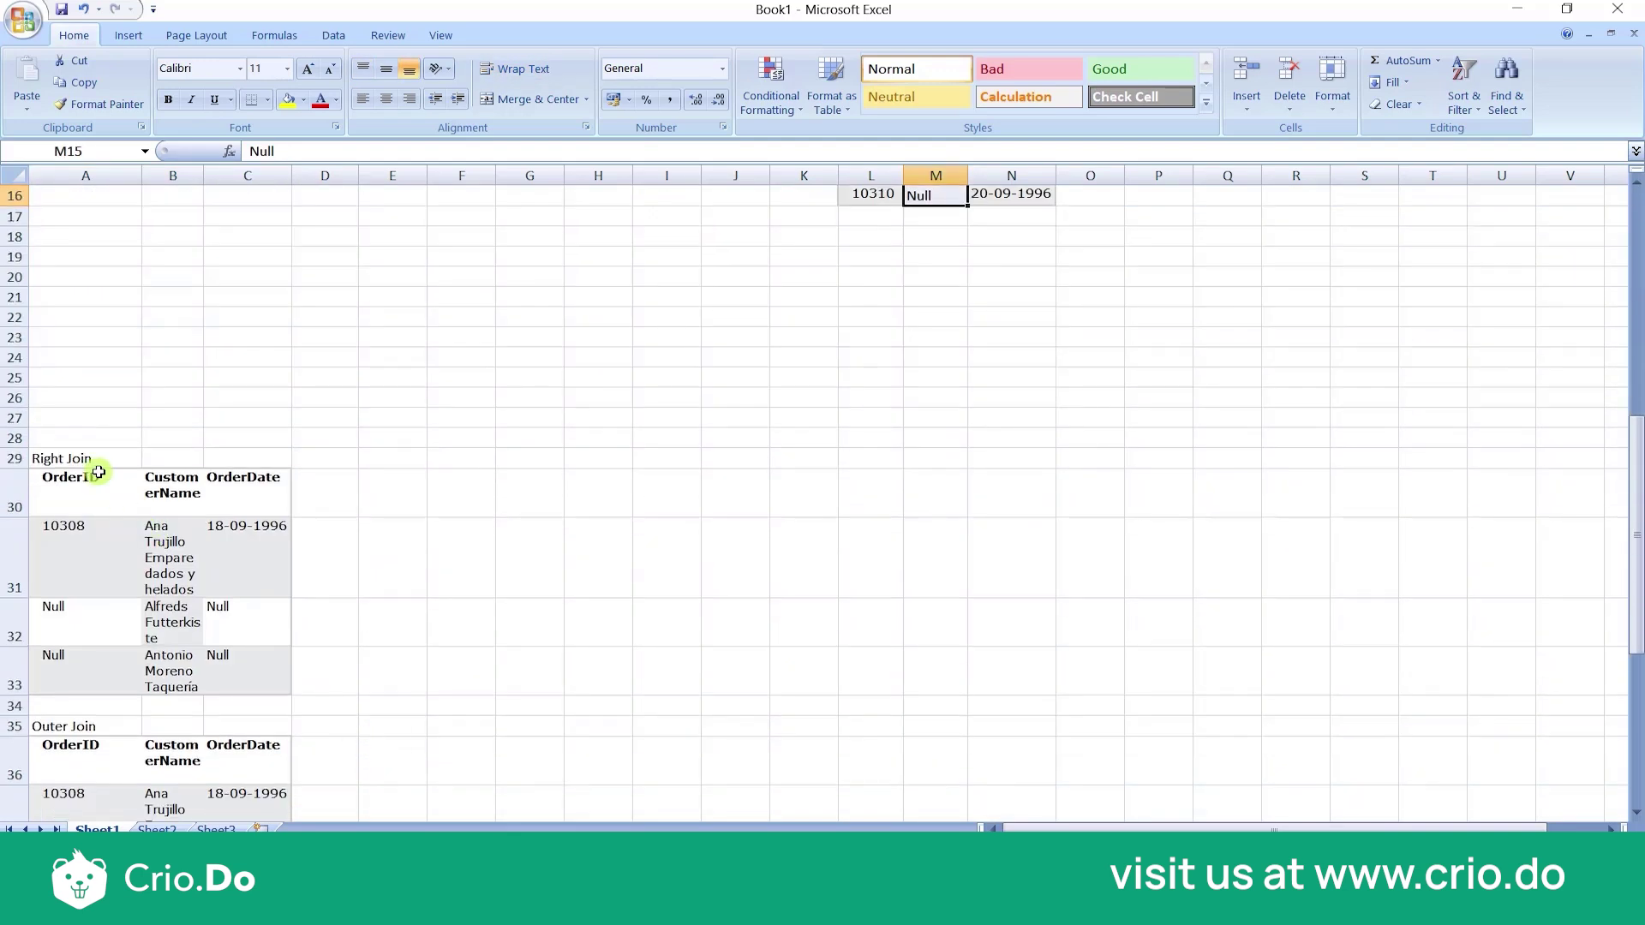
{"action": "left_click_drag", "start_coordinate": [99, 459], "coordinate": [254, 669]}
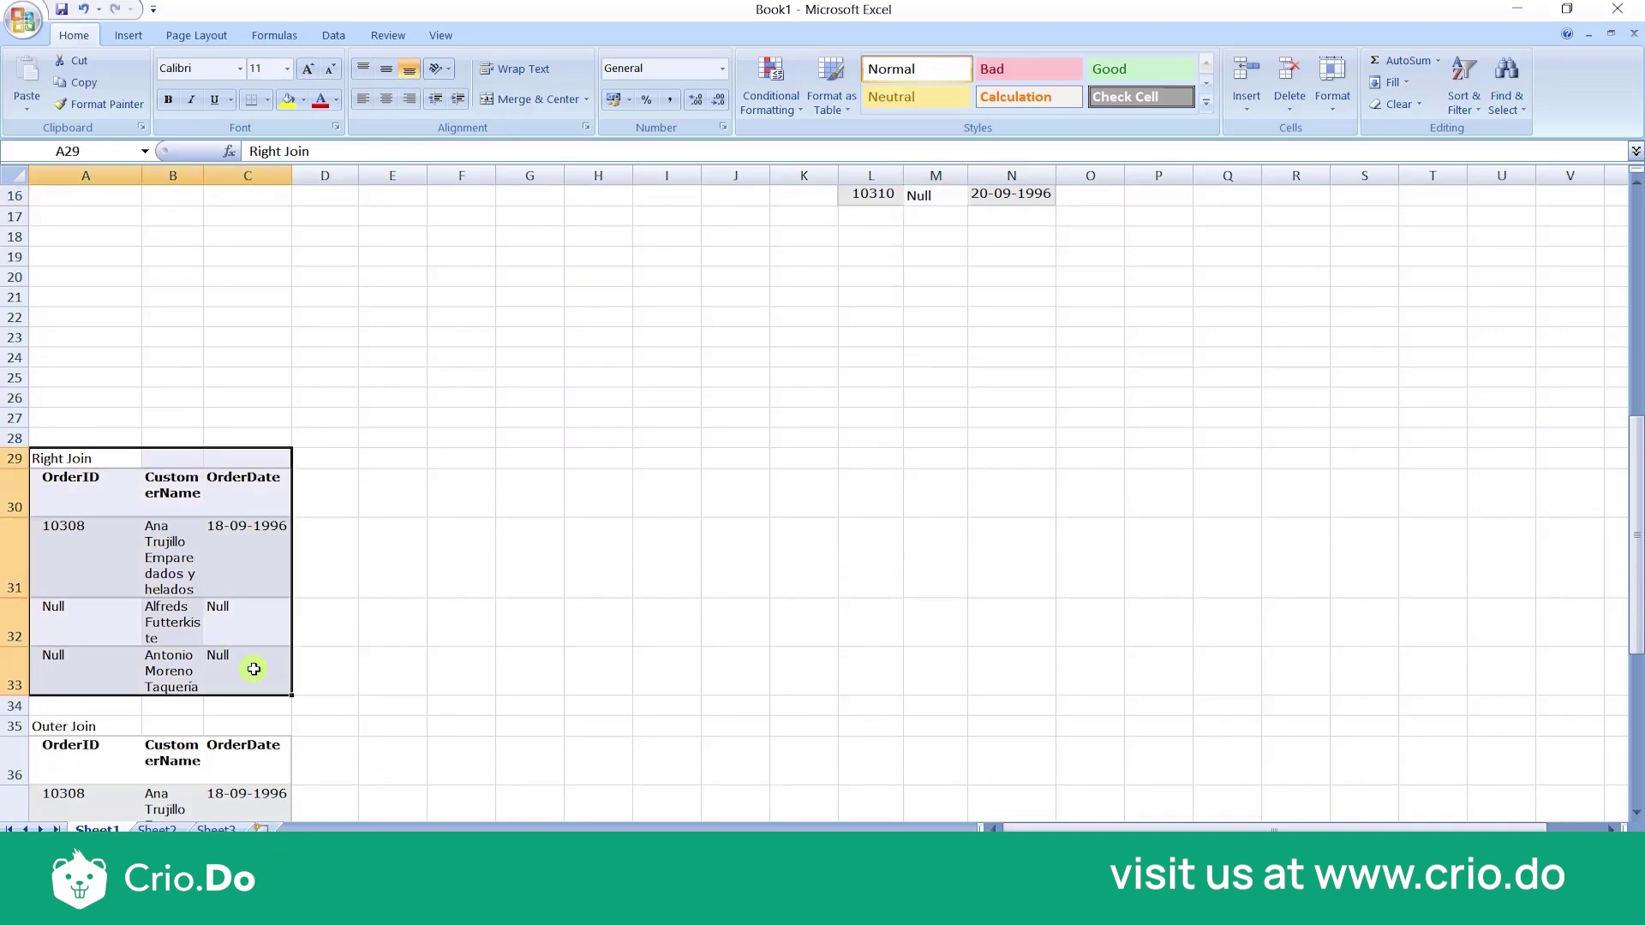
{"action": "scroll", "coordinate": [1119, 551], "scroll_direction": "up", "scroll_amount": 4}
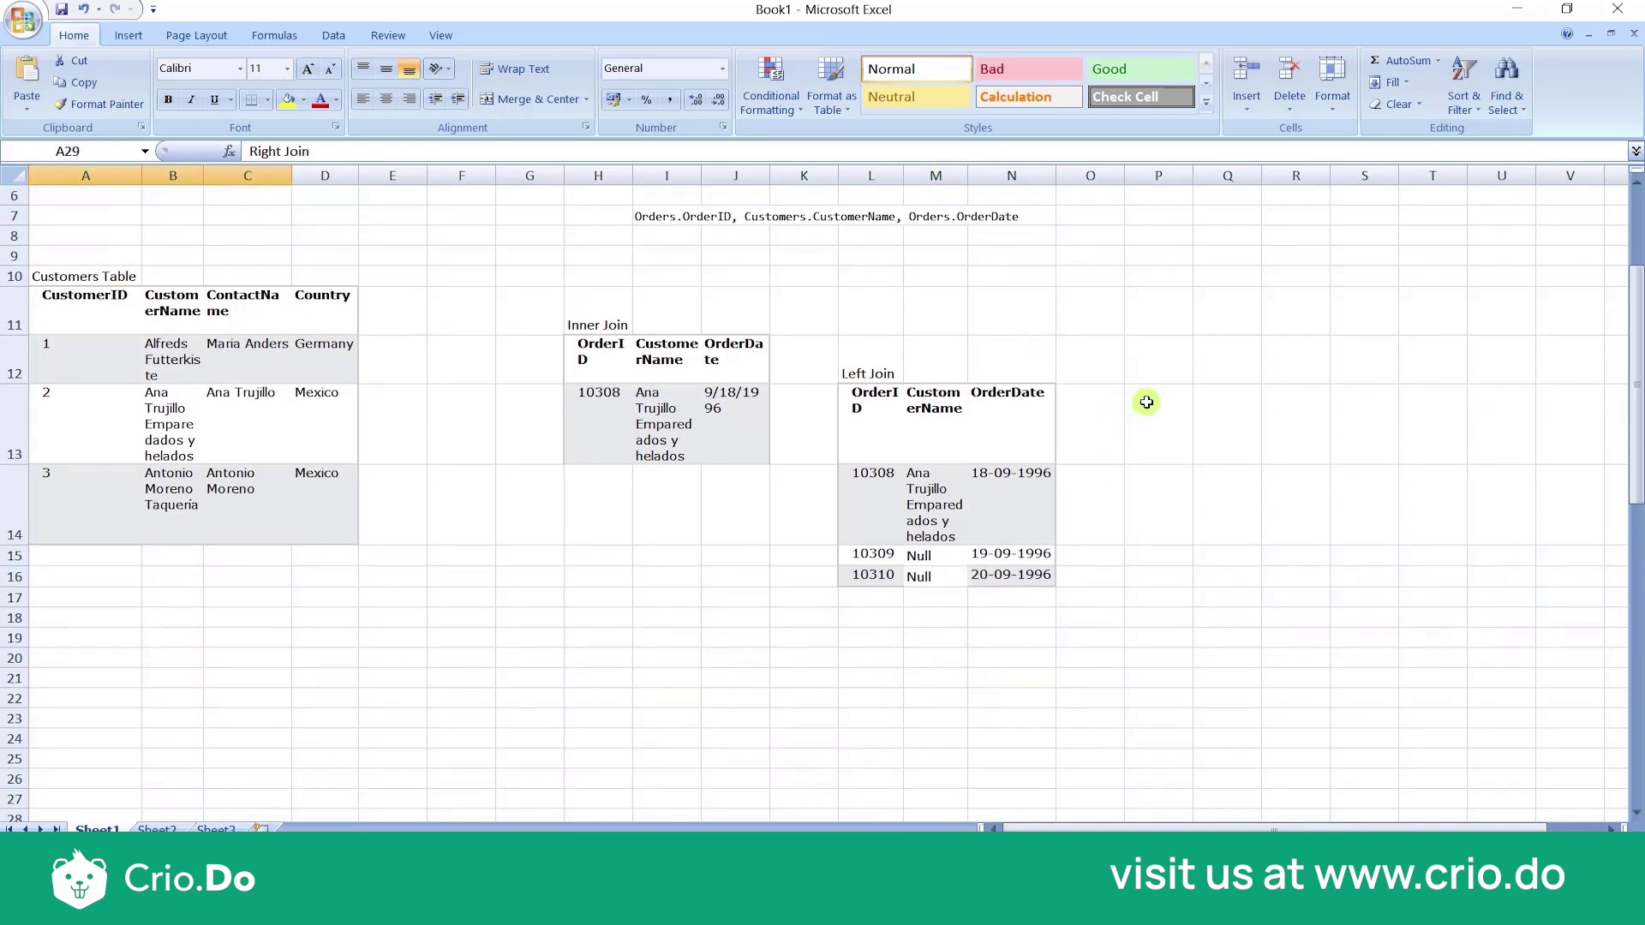
{"action": "left_click", "coordinate": [1116, 380]}
{"action": "key", "text": "ctrl+v"}
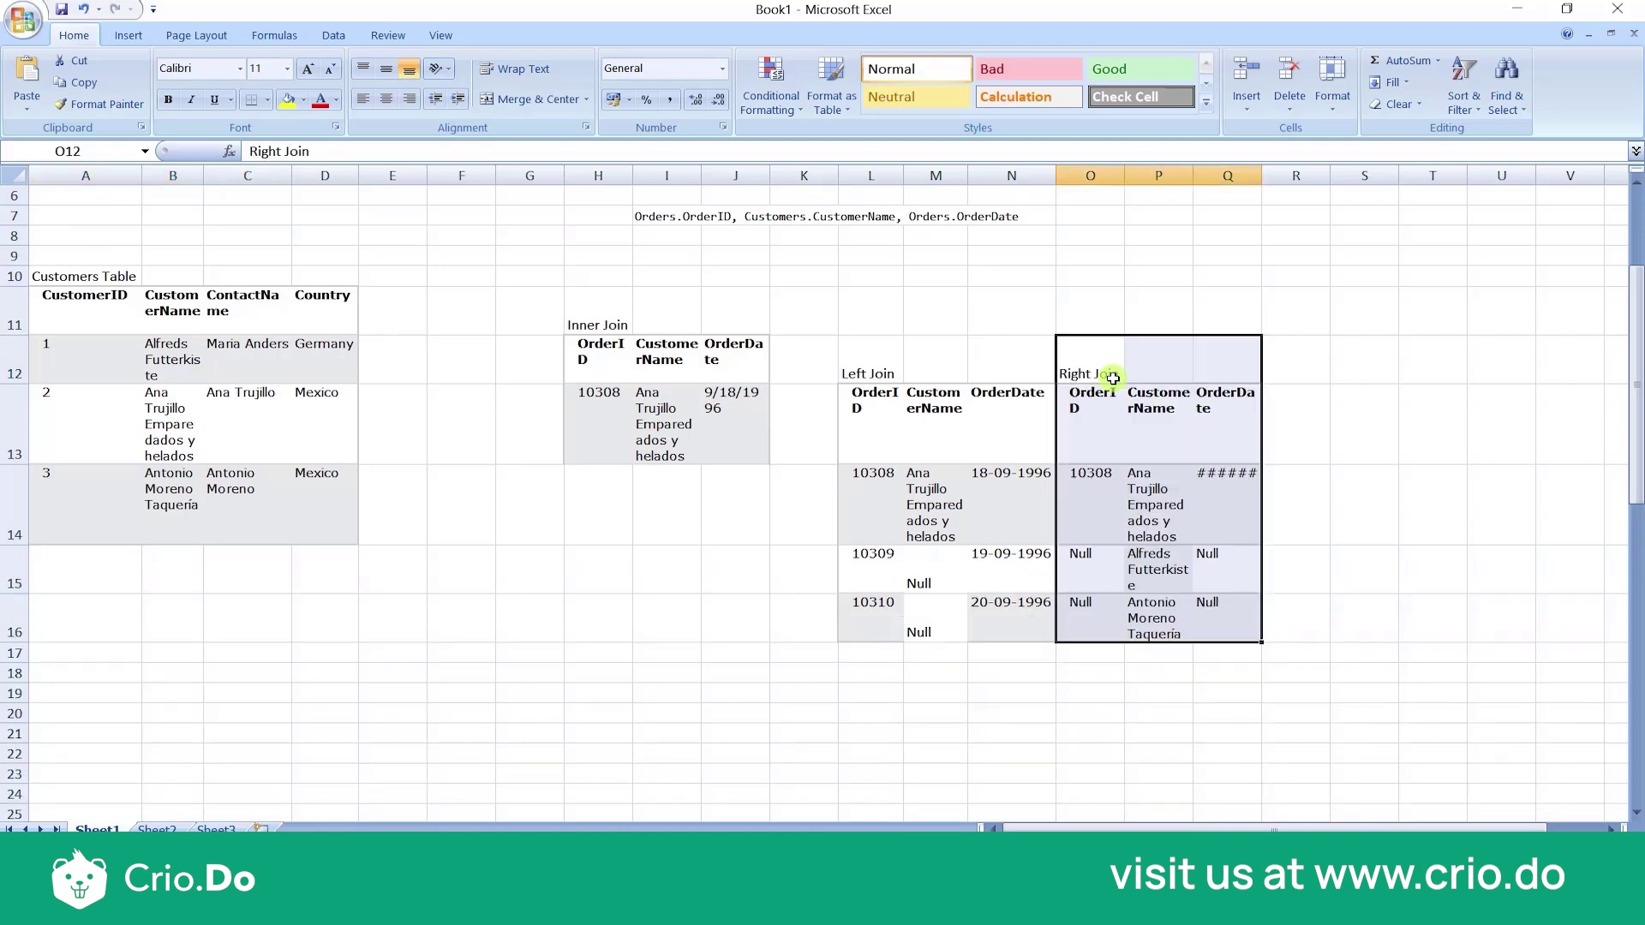
{"action": "left_click", "coordinate": [1427, 489]}
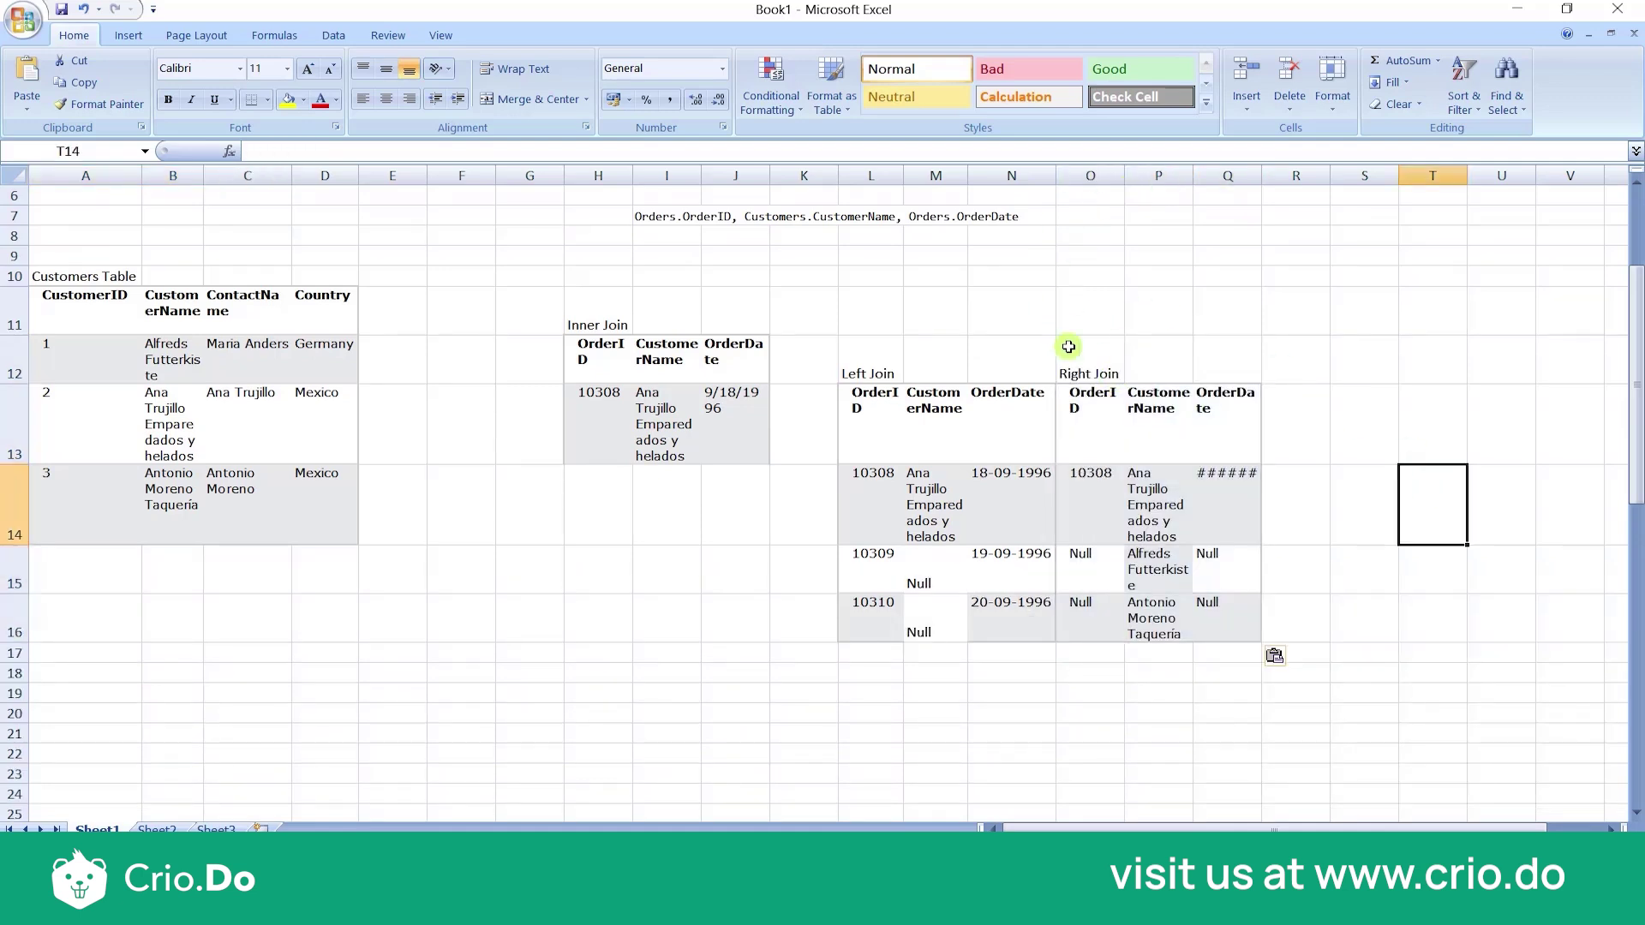
{"action": "key", "text": "ctrl+z"}
Step: Paste the copied Right Join block at P12 and AutoFit column R to its order dates
{"action": "left_click", "coordinate": [1157, 354]}
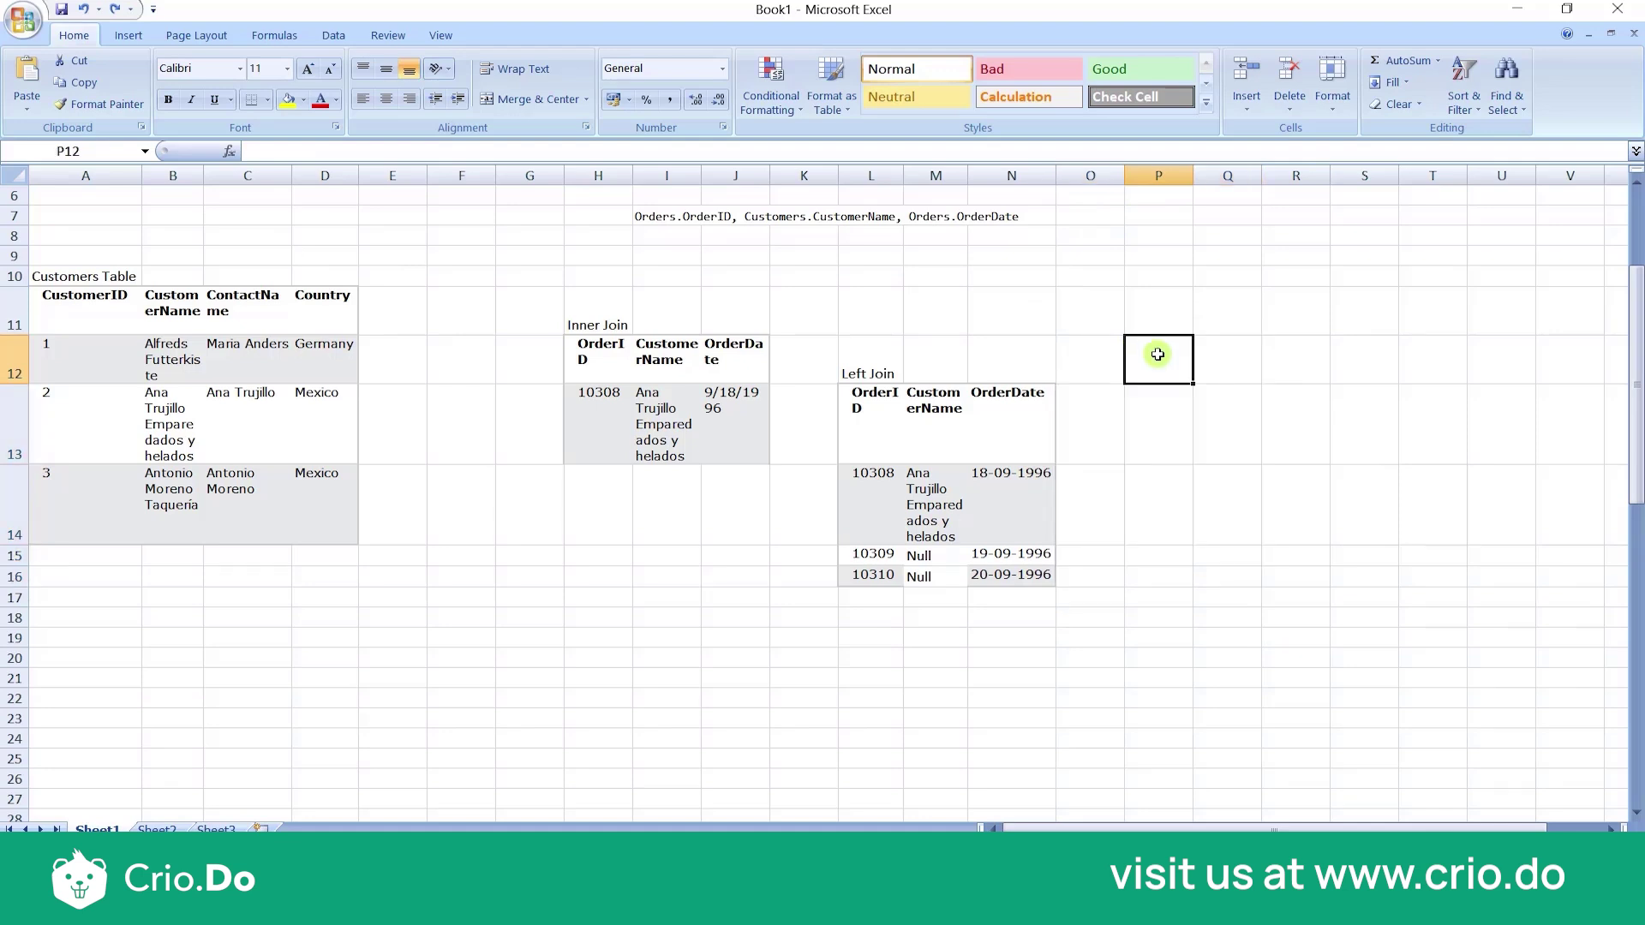
{"action": "key", "text": "ctrl+v"}
{"action": "left_click", "coordinate": [1517, 576]}
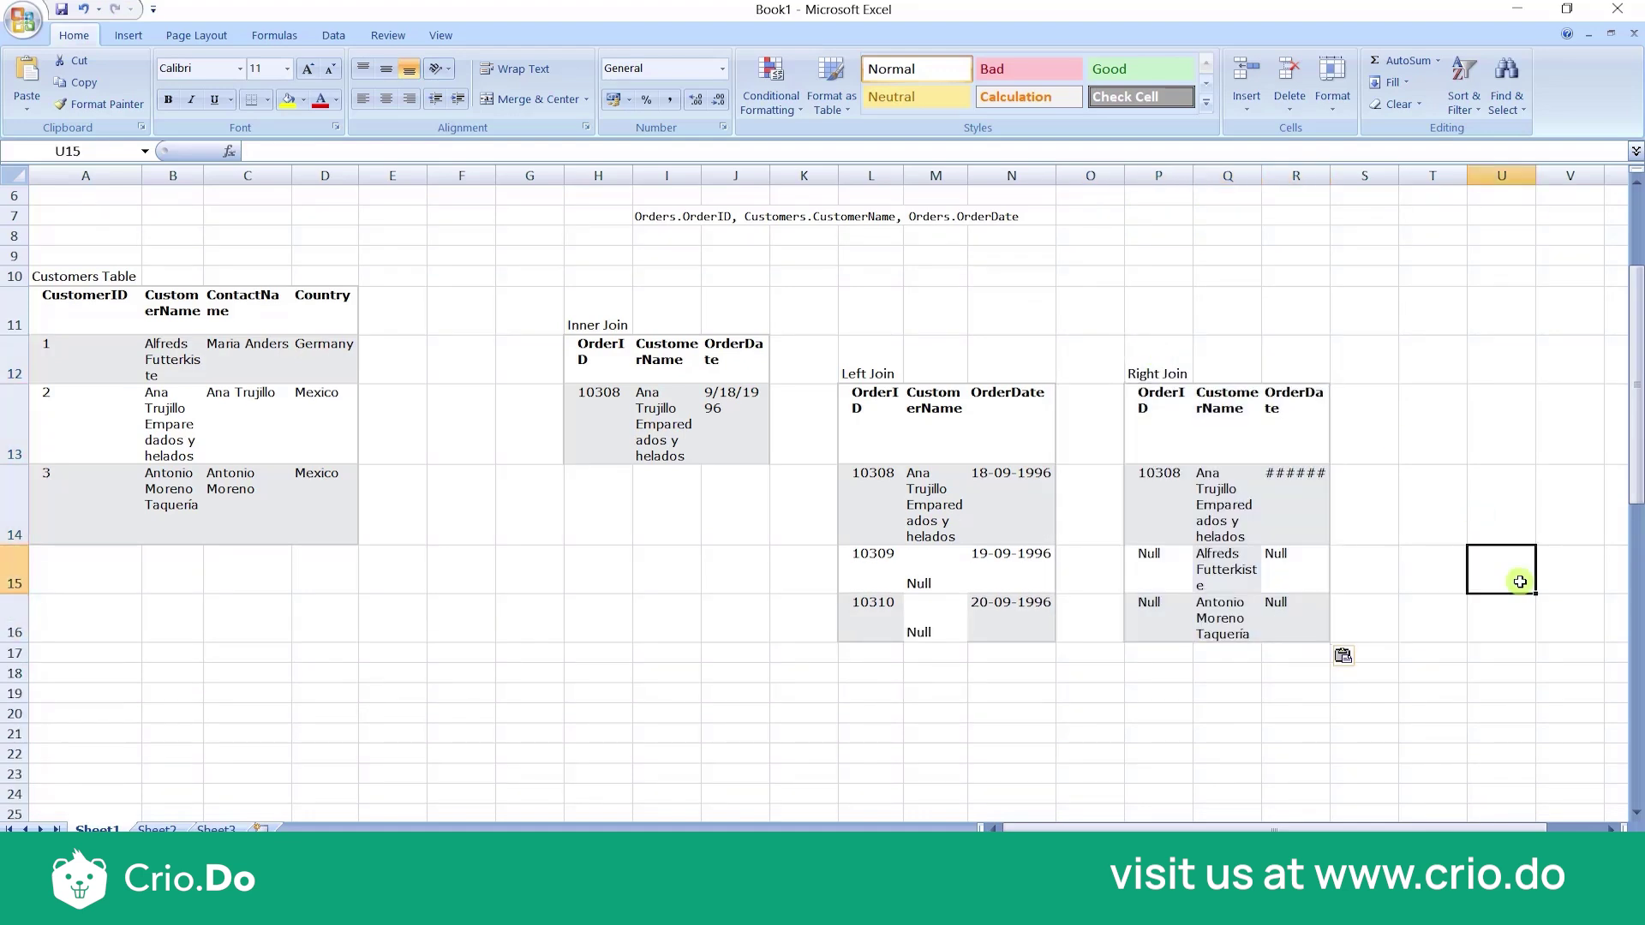
{"action": "double_click", "coordinate": [1329, 175]}
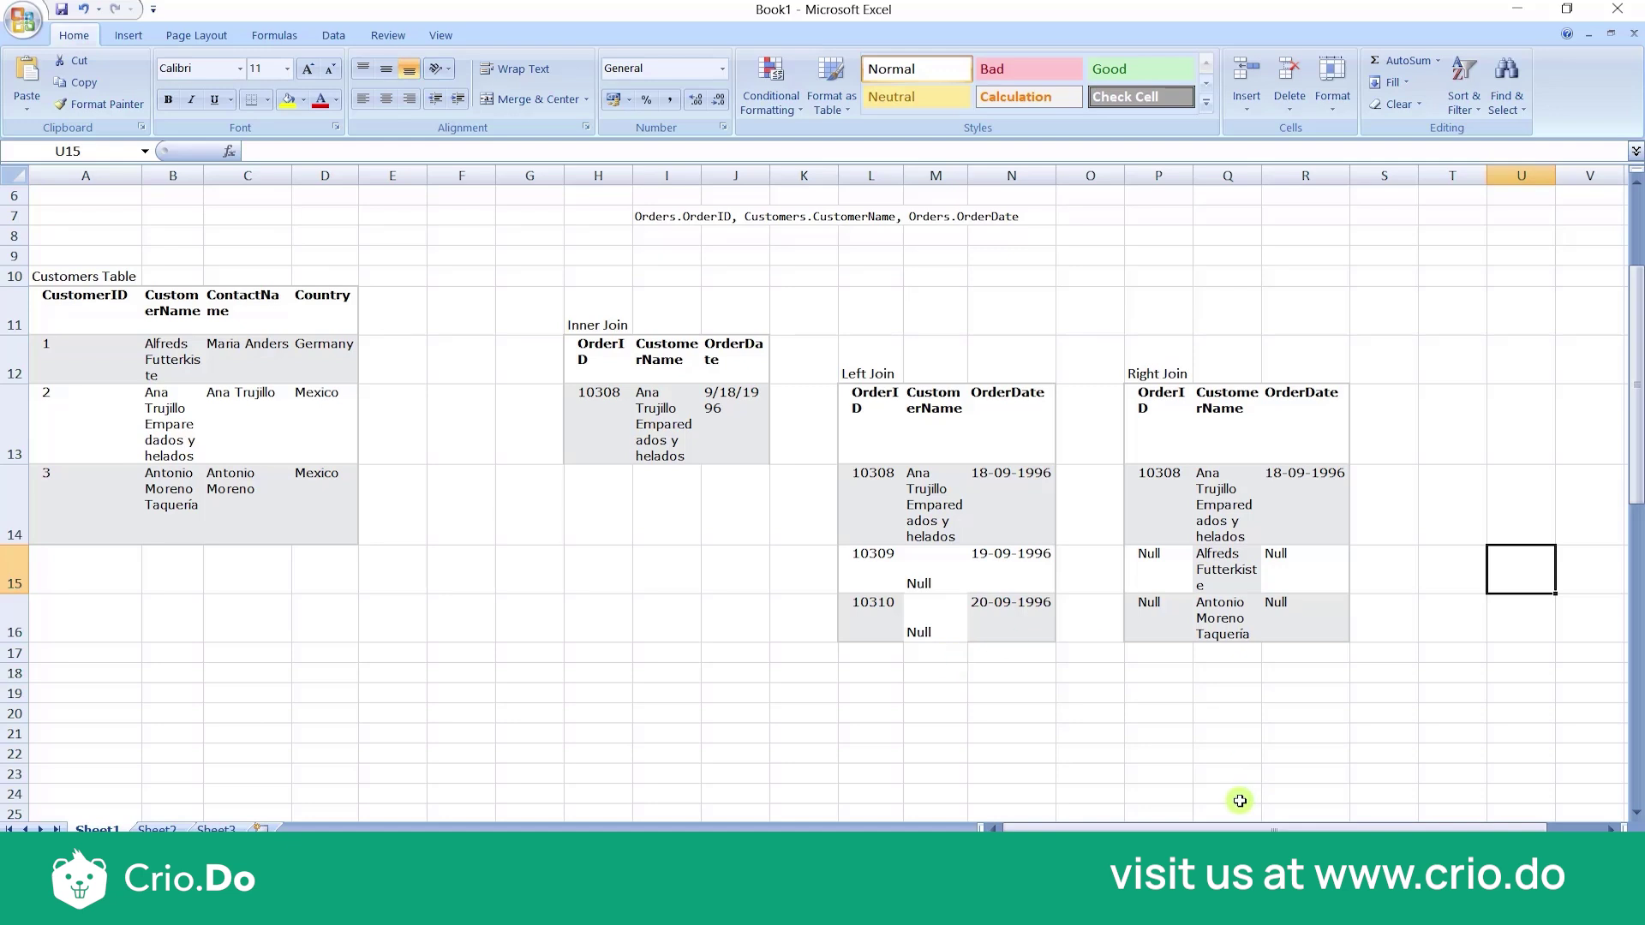
Step: Trace the first Right Join row back to CustomerID 2 in Orders and Customers, including order ID 10308 and its order date
{"action": "scroll", "coordinate": [613, 574], "scroll_direction": "up", "scroll_amount": 2}
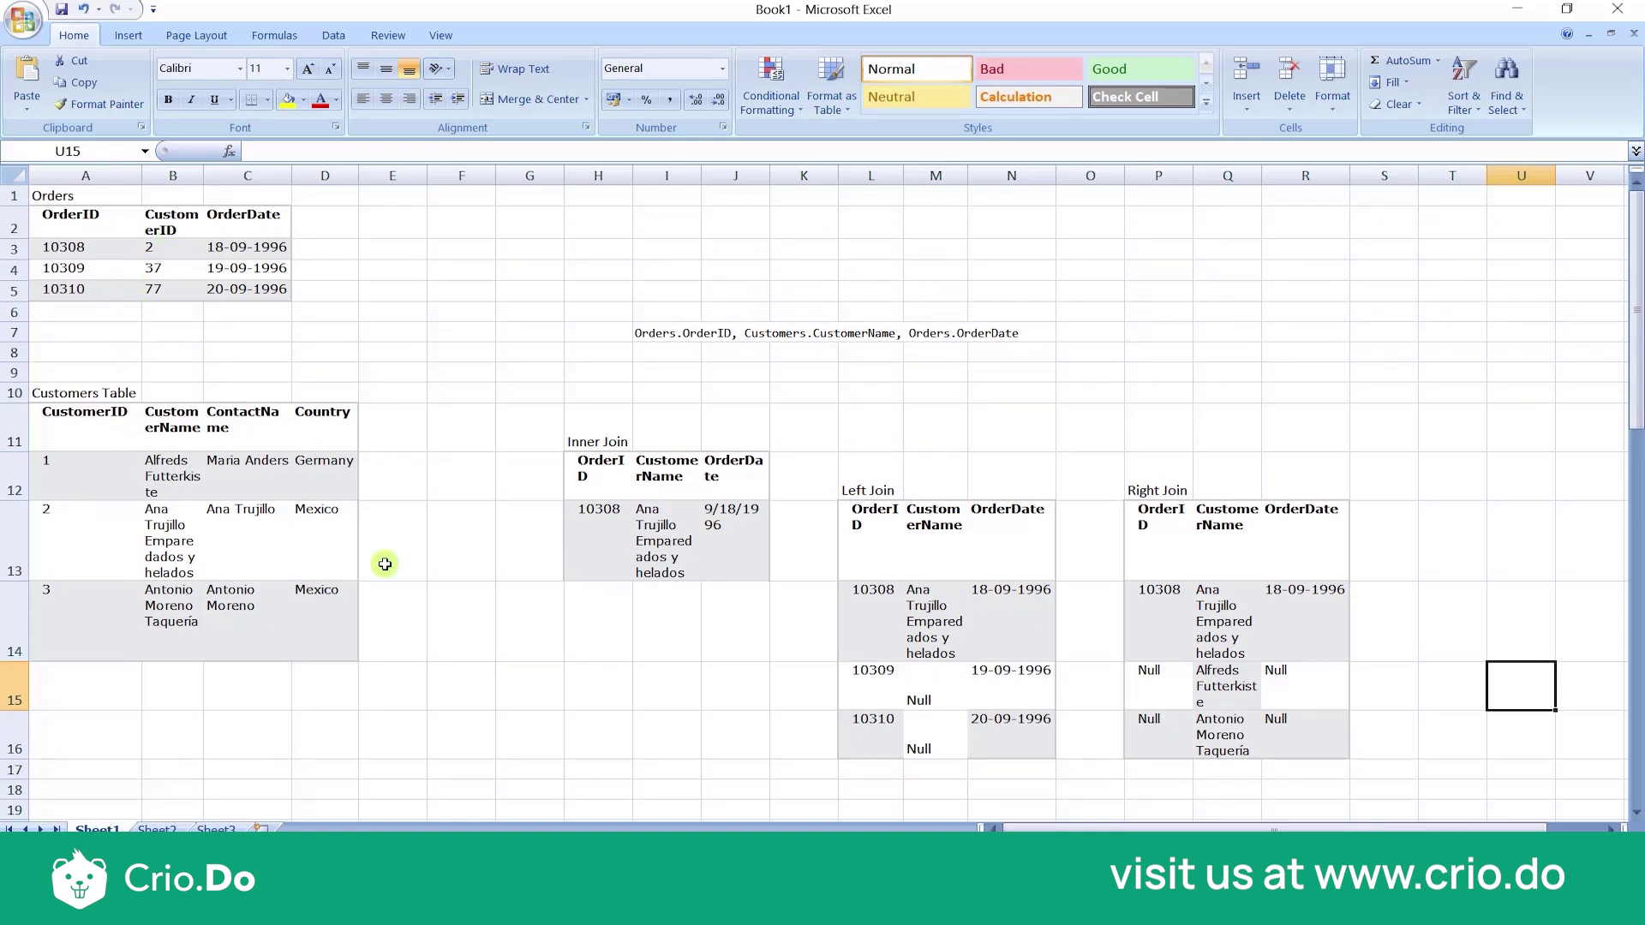
{"action": "left_click", "coordinate": [163, 246]}
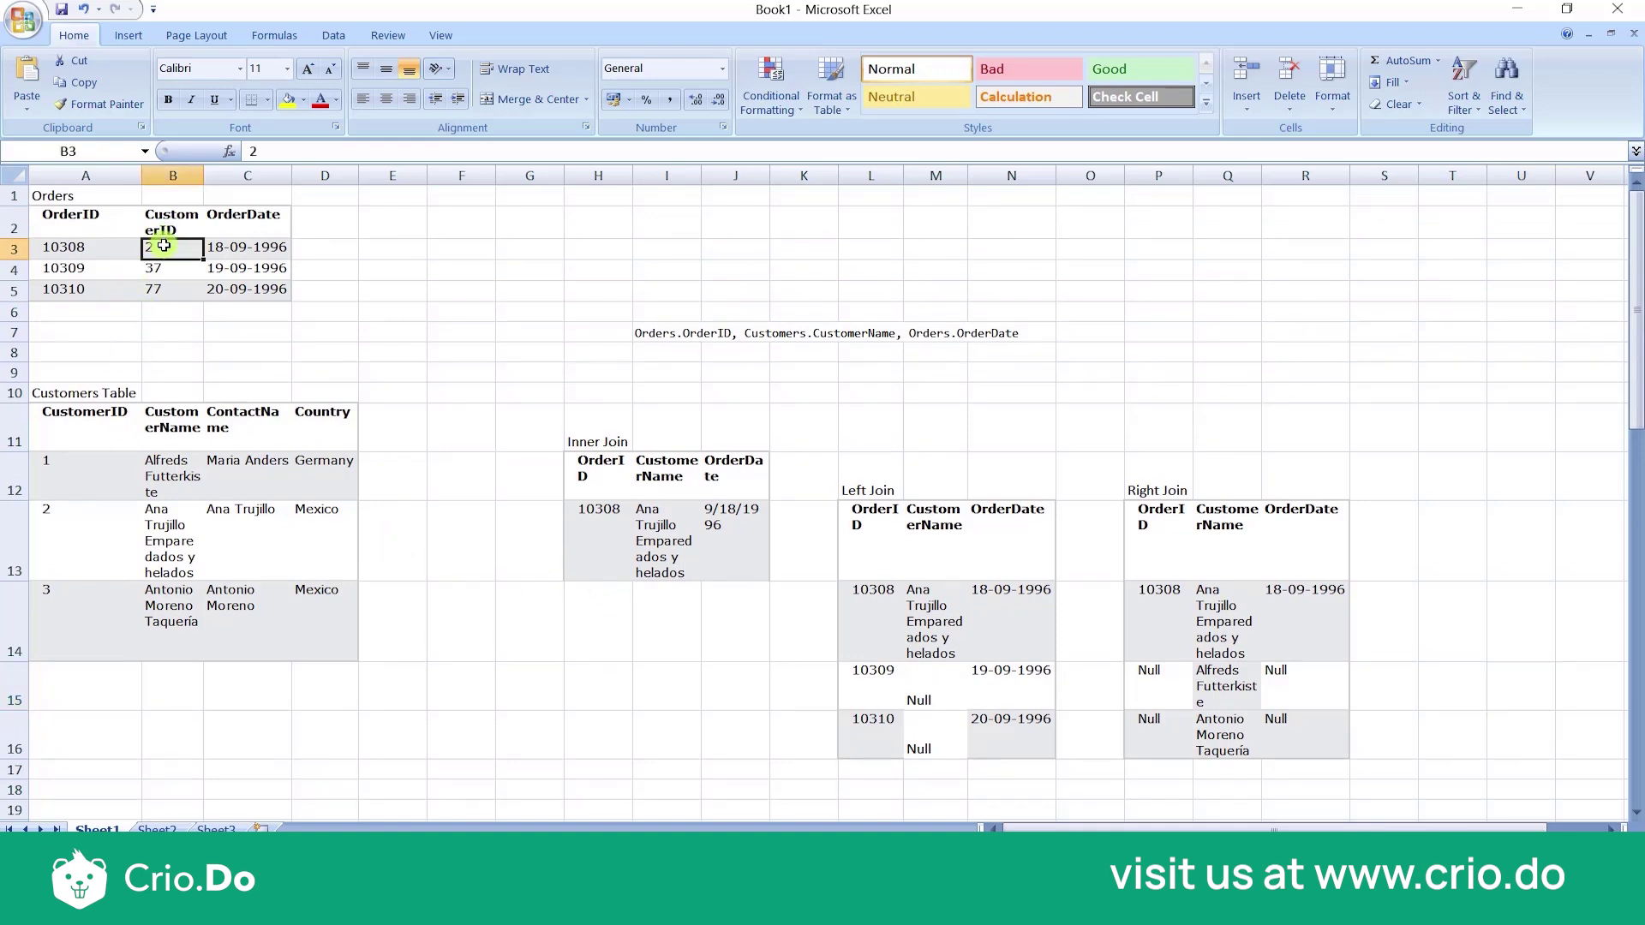
{"action": "left_click", "coordinate": [103, 523]}
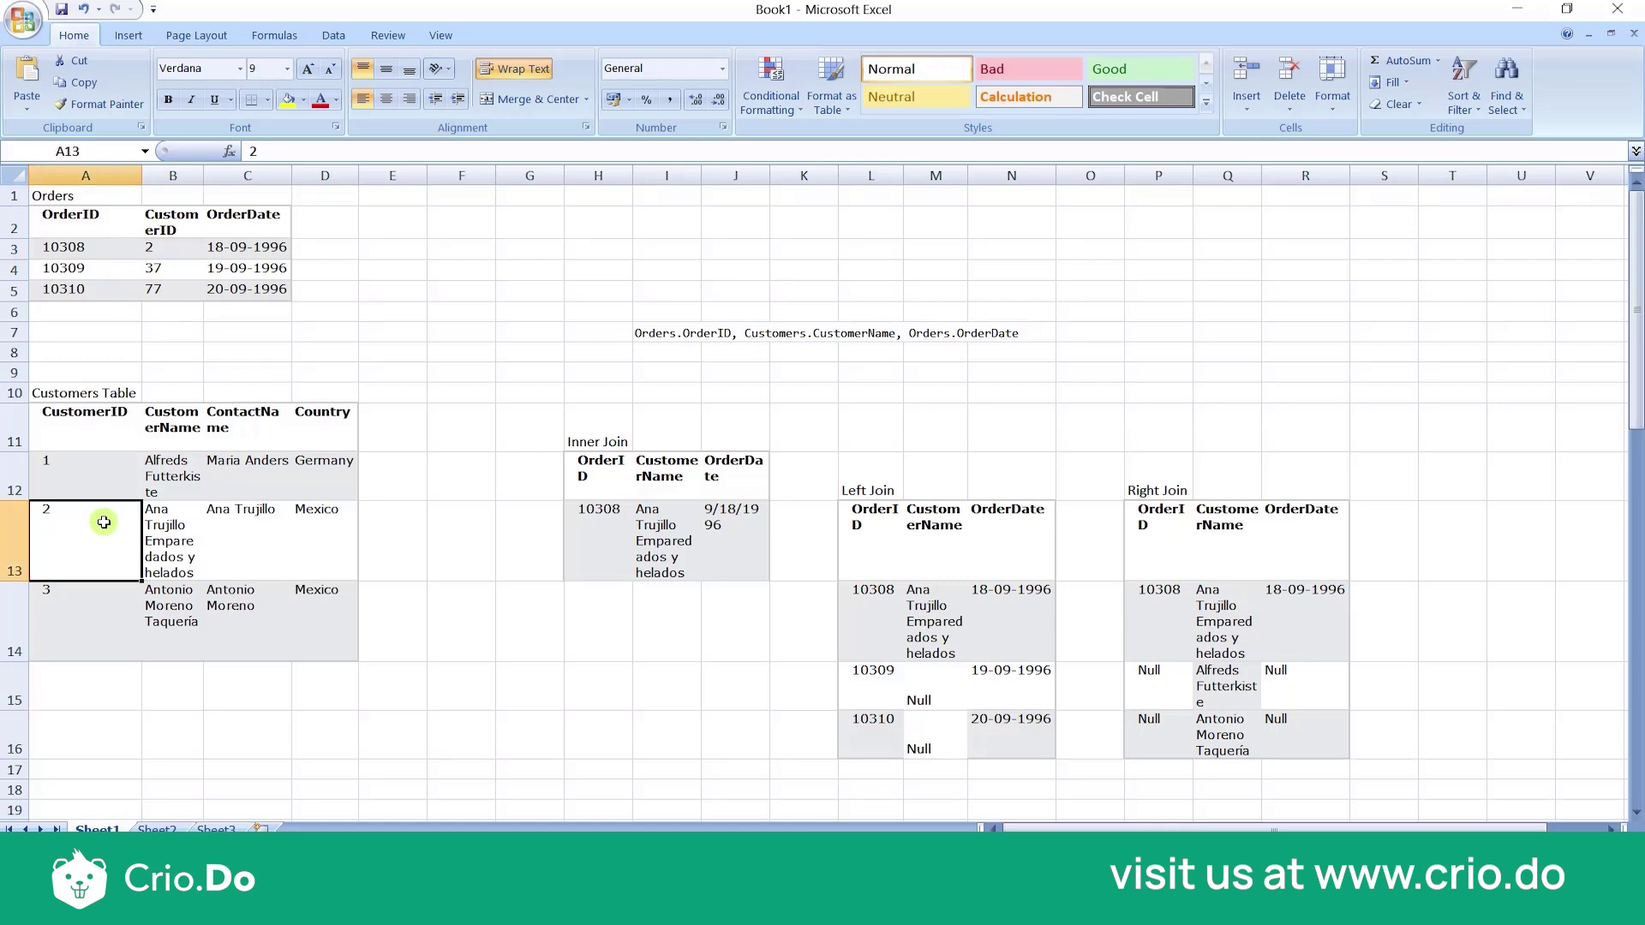
{"action": "left_click", "coordinate": [75, 249]}
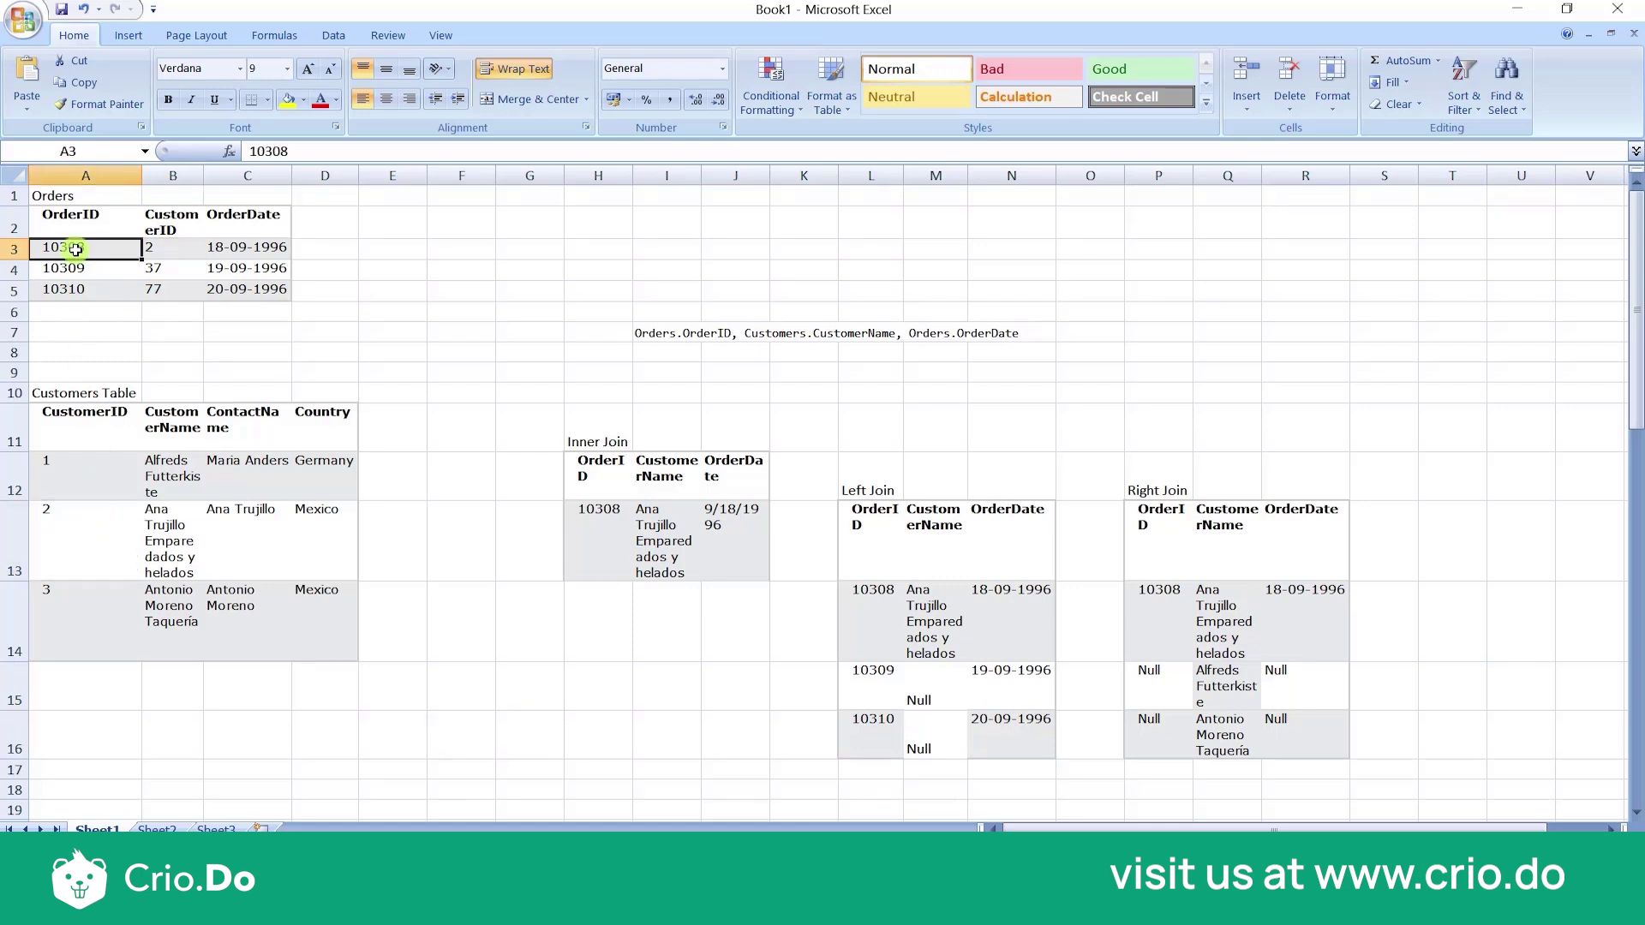
{"action": "left_click", "coordinate": [223, 255]}
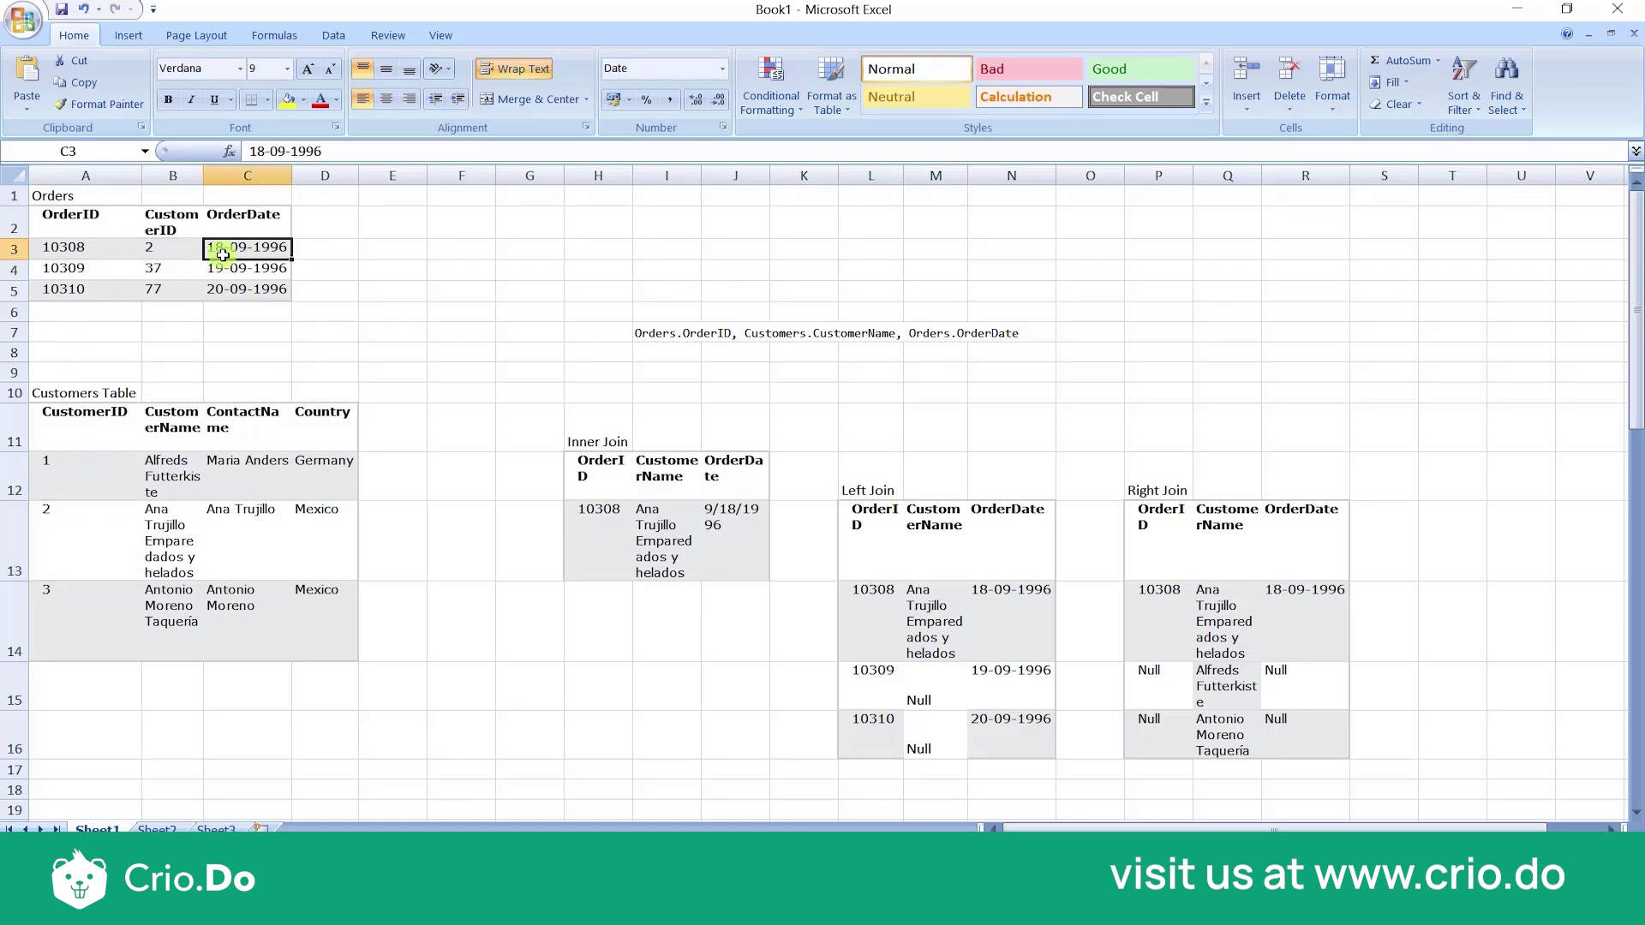
{"action": "left_click_drag", "start_coordinate": [99, 249], "coordinate": [224, 246]}
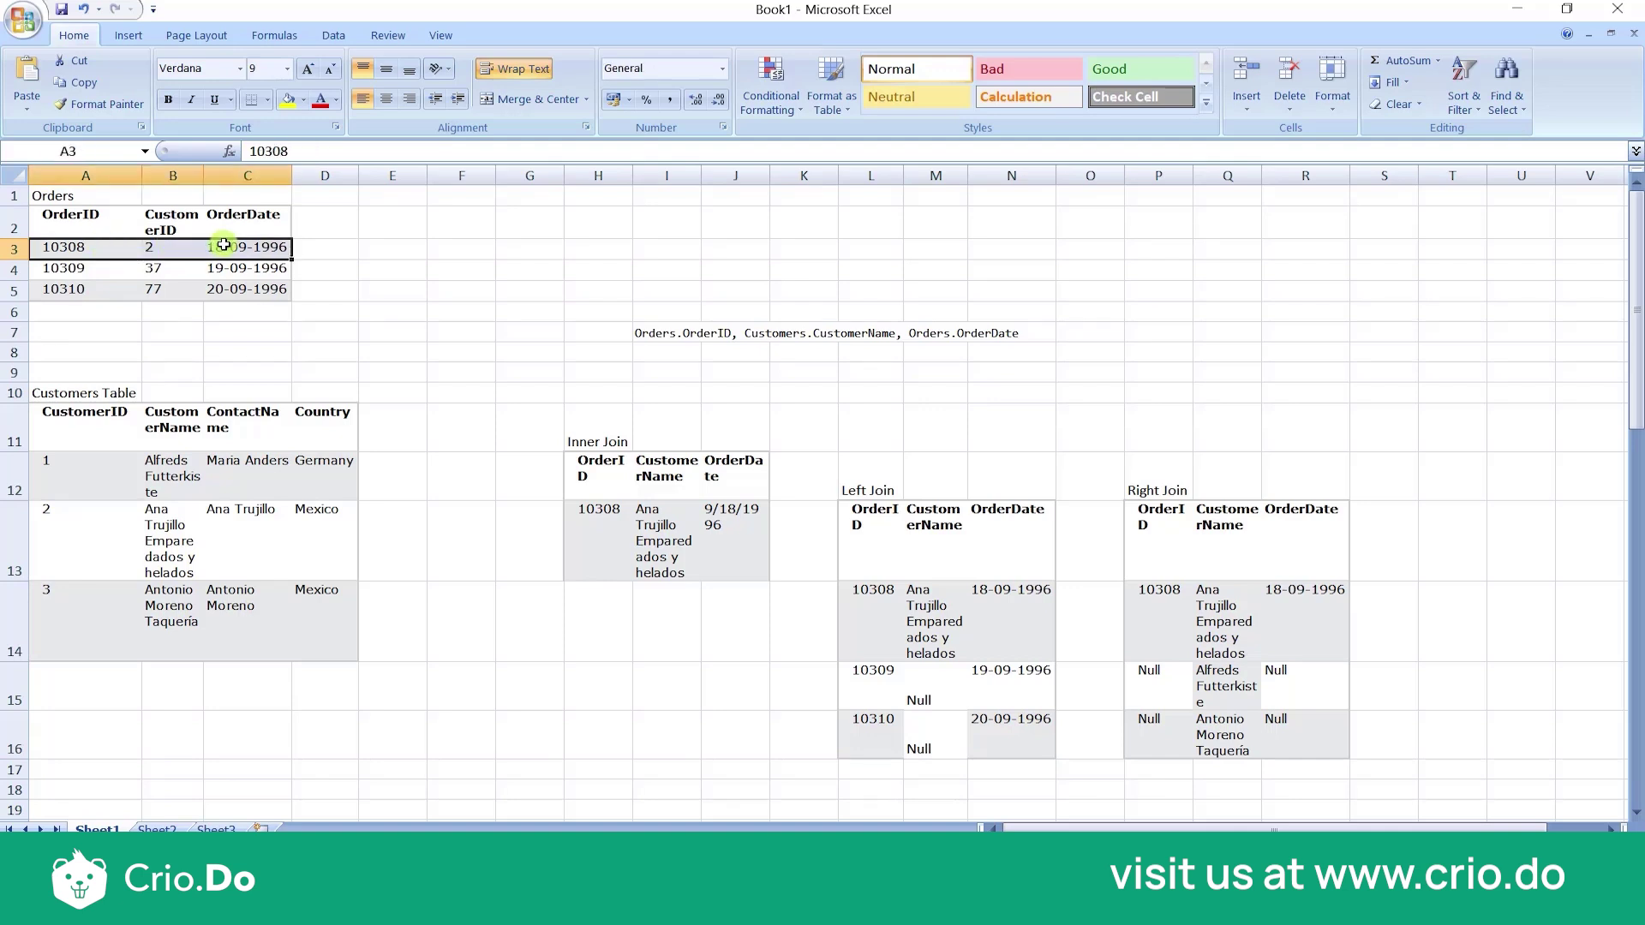
{"action": "left_click", "coordinate": [482, 387]}
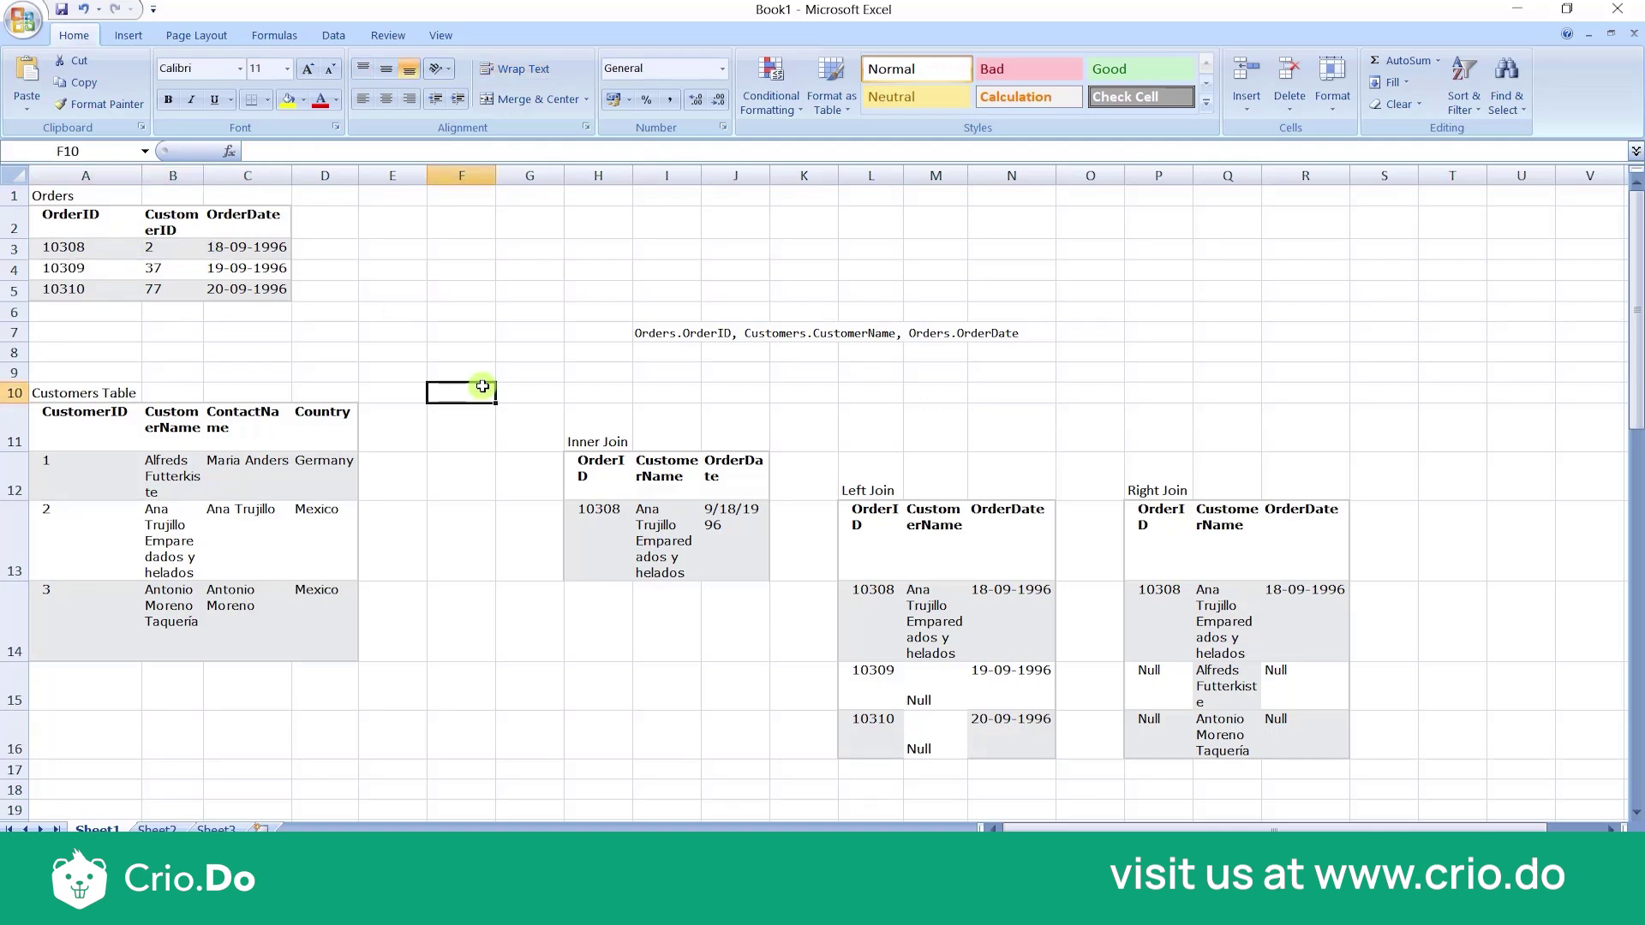
Step: Compare the Customers table's names with the Right Join rows, examining the Null order IDs and order dates of unmatched customers
{"action": "left_click_drag", "start_coordinate": [172, 522], "coordinate": [336, 615]}
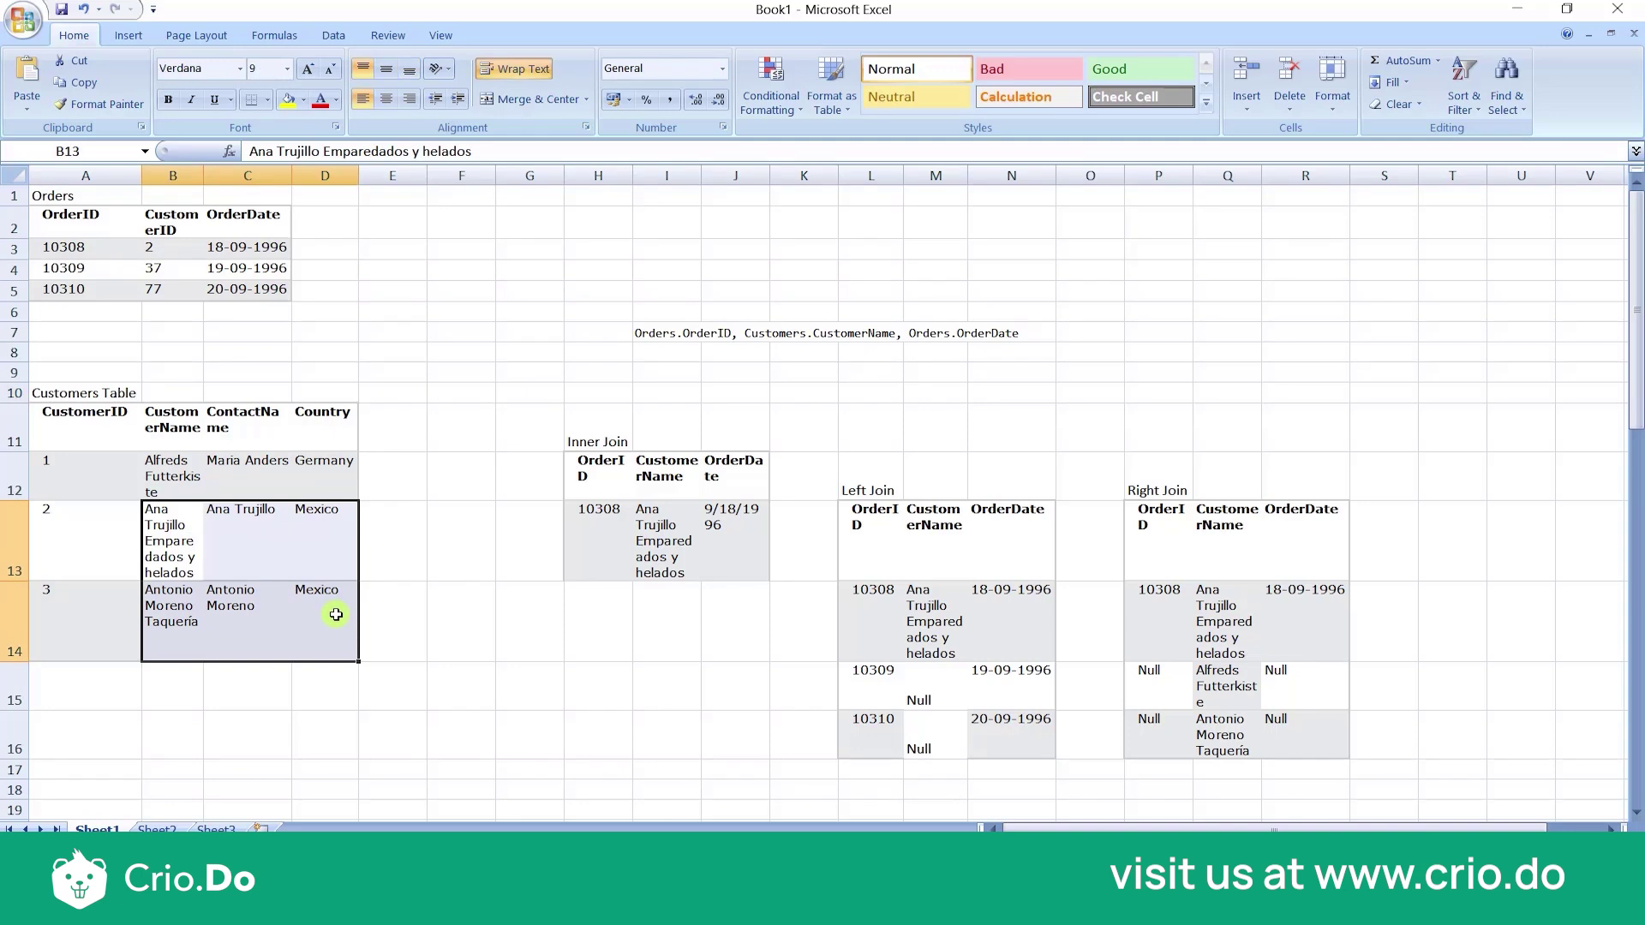
{"action": "left_click", "coordinate": [336, 615]}
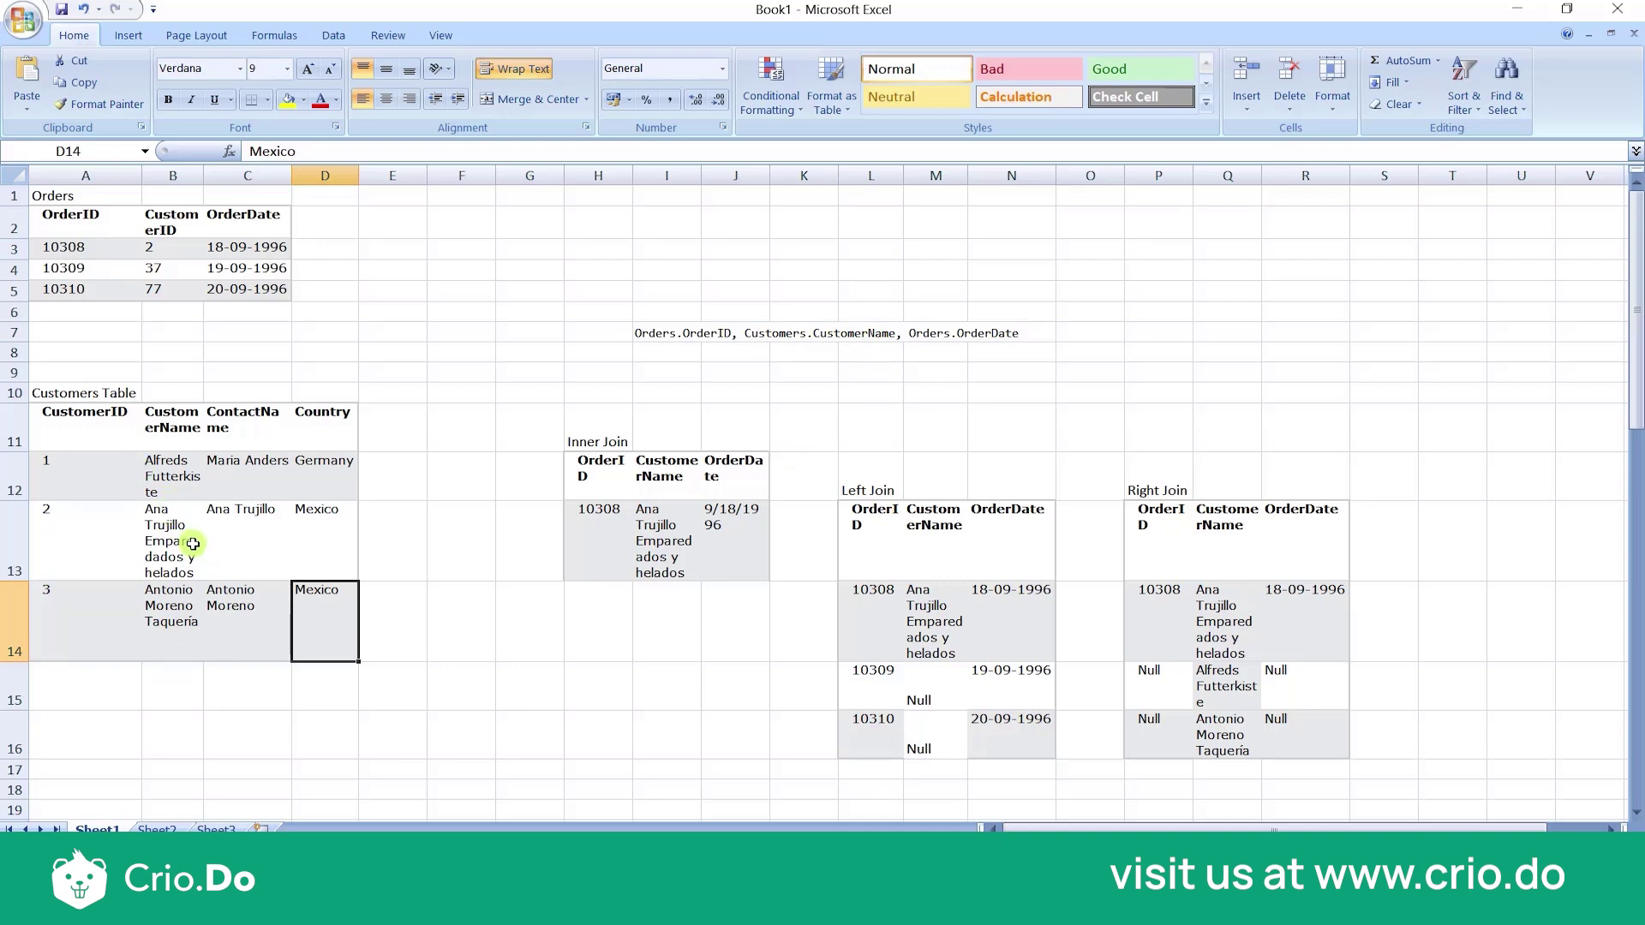
{"action": "left_click_drag", "start_coordinate": [180, 523], "coordinate": [170, 608]}
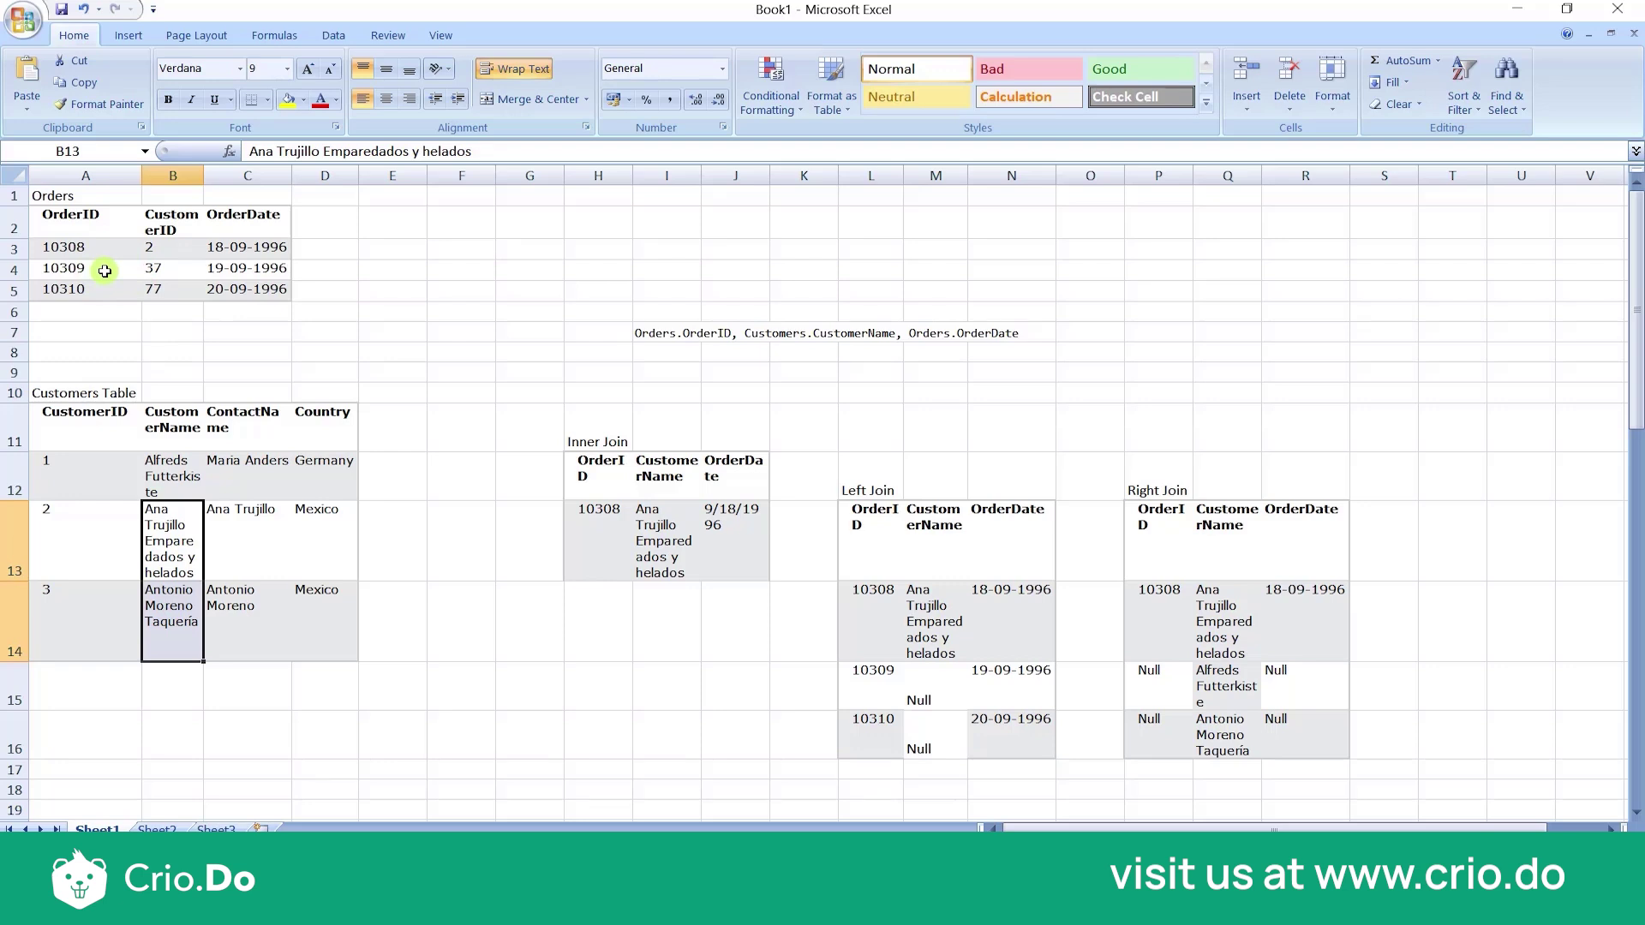
{"action": "left_click_drag", "start_coordinate": [1157, 676], "coordinate": [1150, 731]}
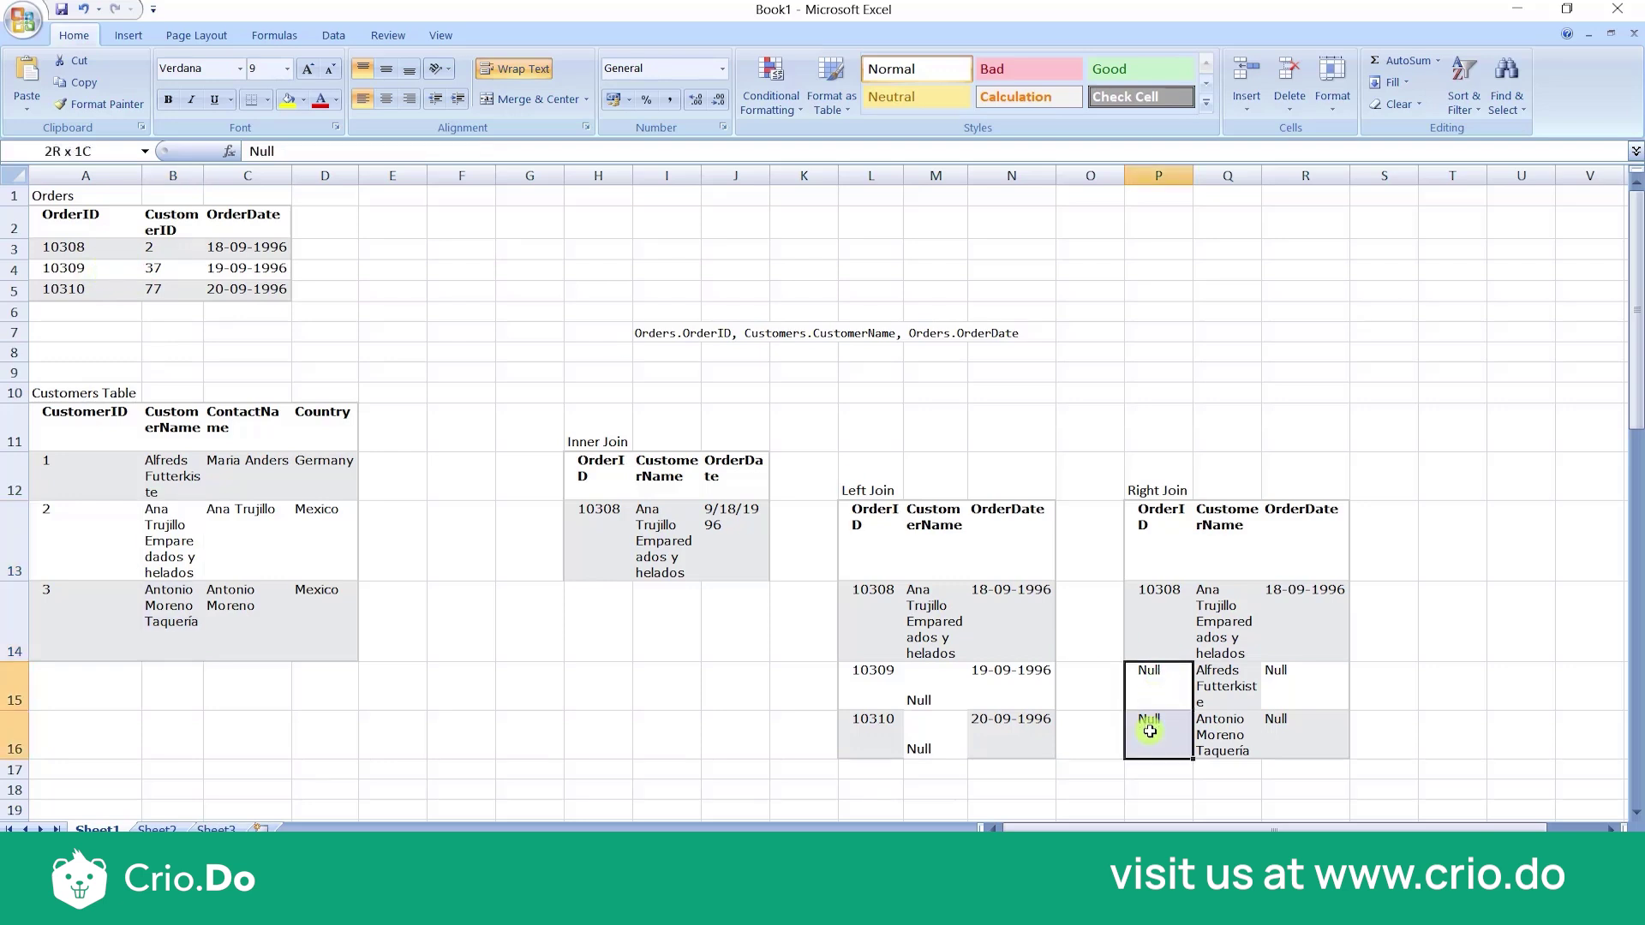
{"action": "left_click_drag", "start_coordinate": [1278, 679], "coordinate": [1314, 735]}
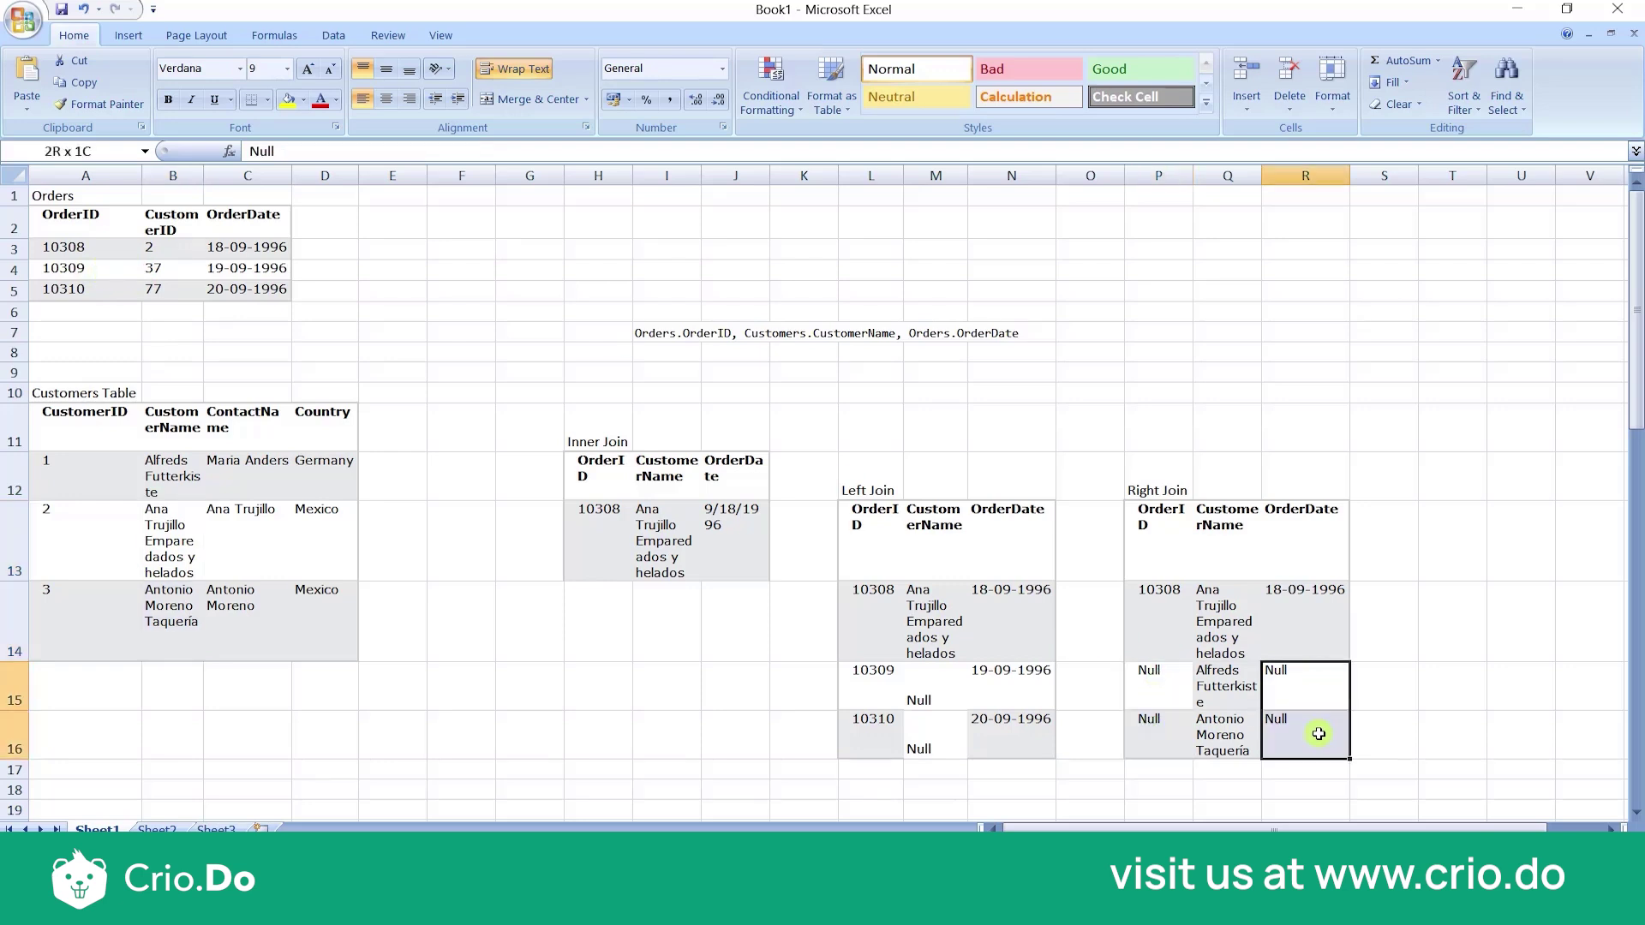
{"action": "left_click", "coordinate": [1424, 633]}
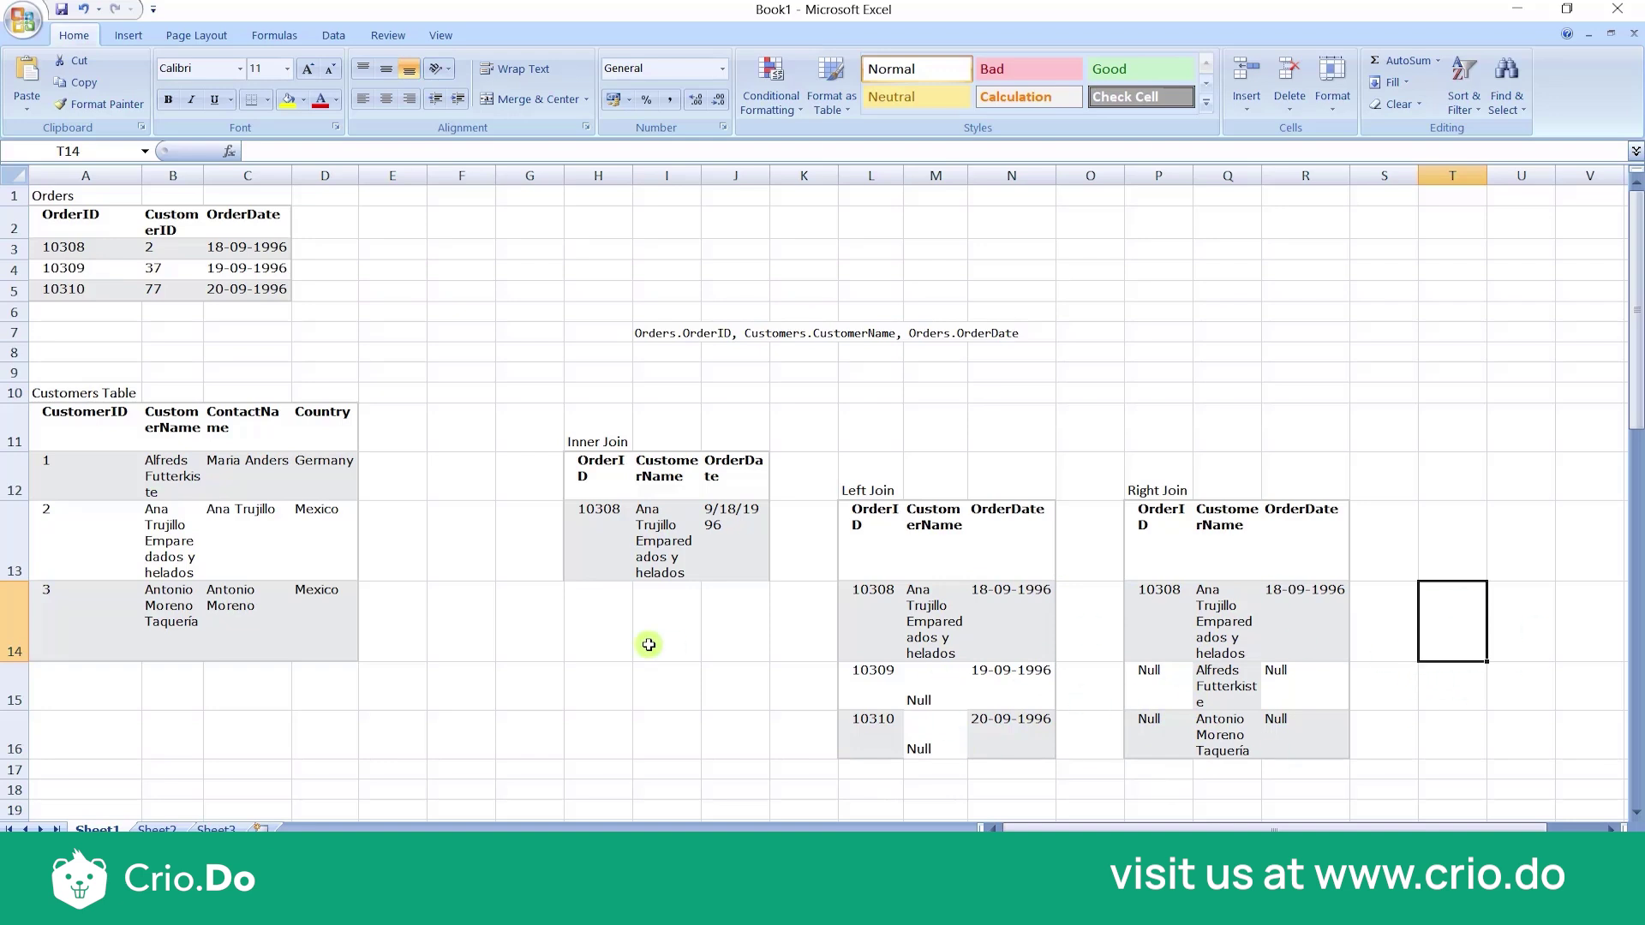
{"action": "scroll", "coordinate": [649, 646], "scroll_direction": "down", "scroll_amount": 1}
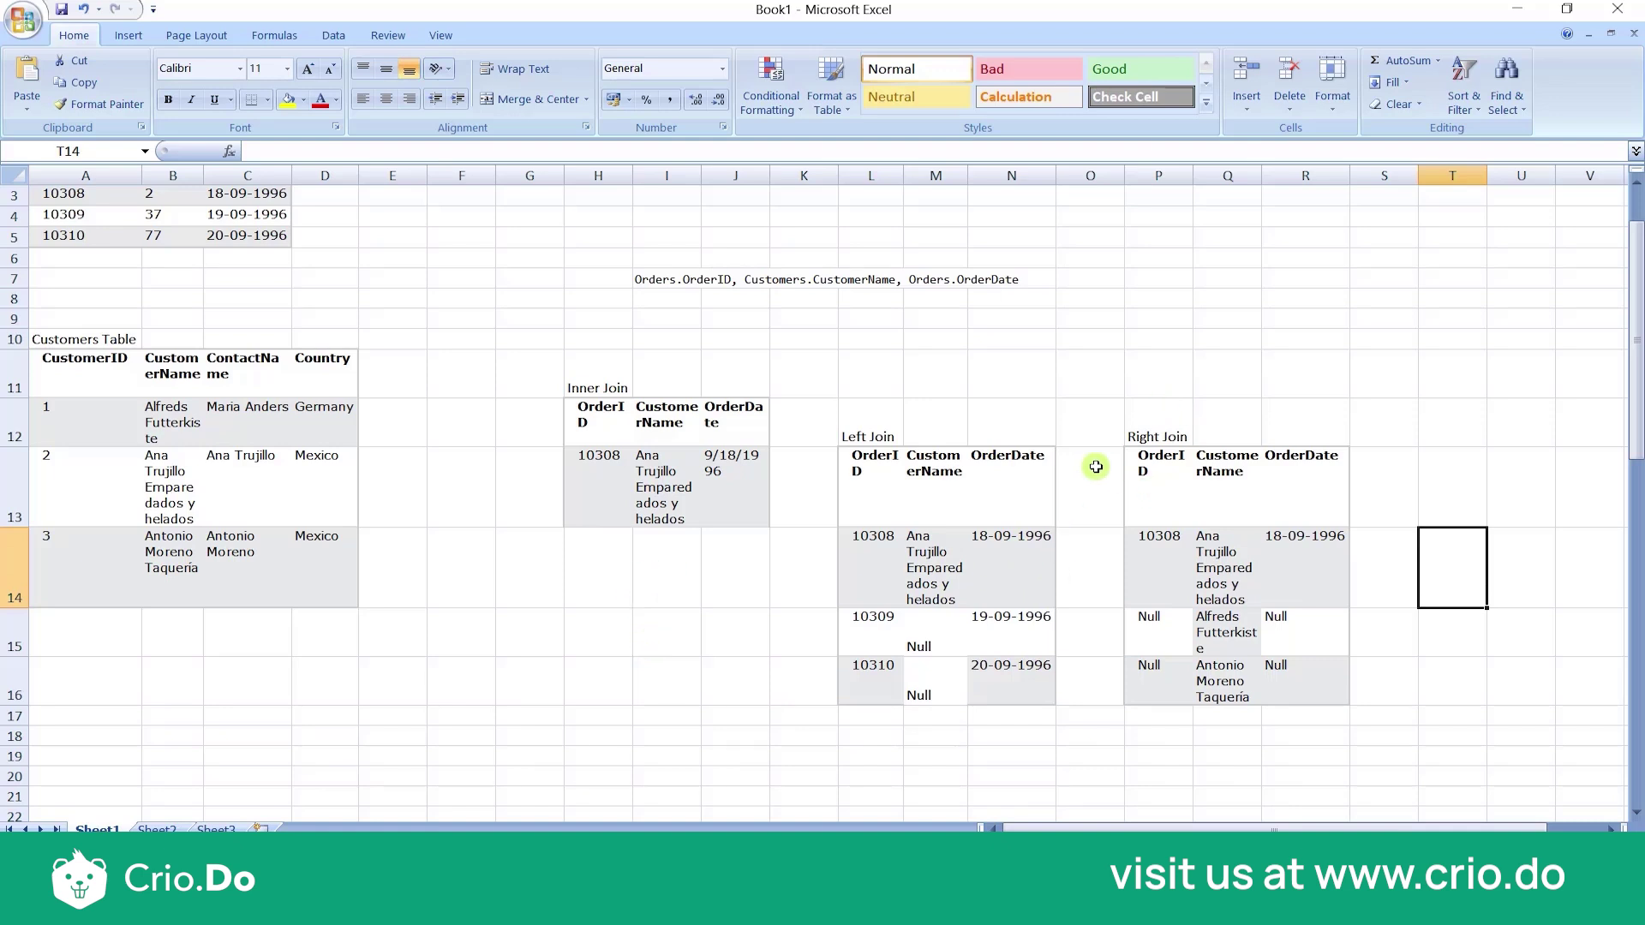
{"action": "left_click_drag", "start_coordinate": [1143, 467], "coordinate": [1298, 679]}
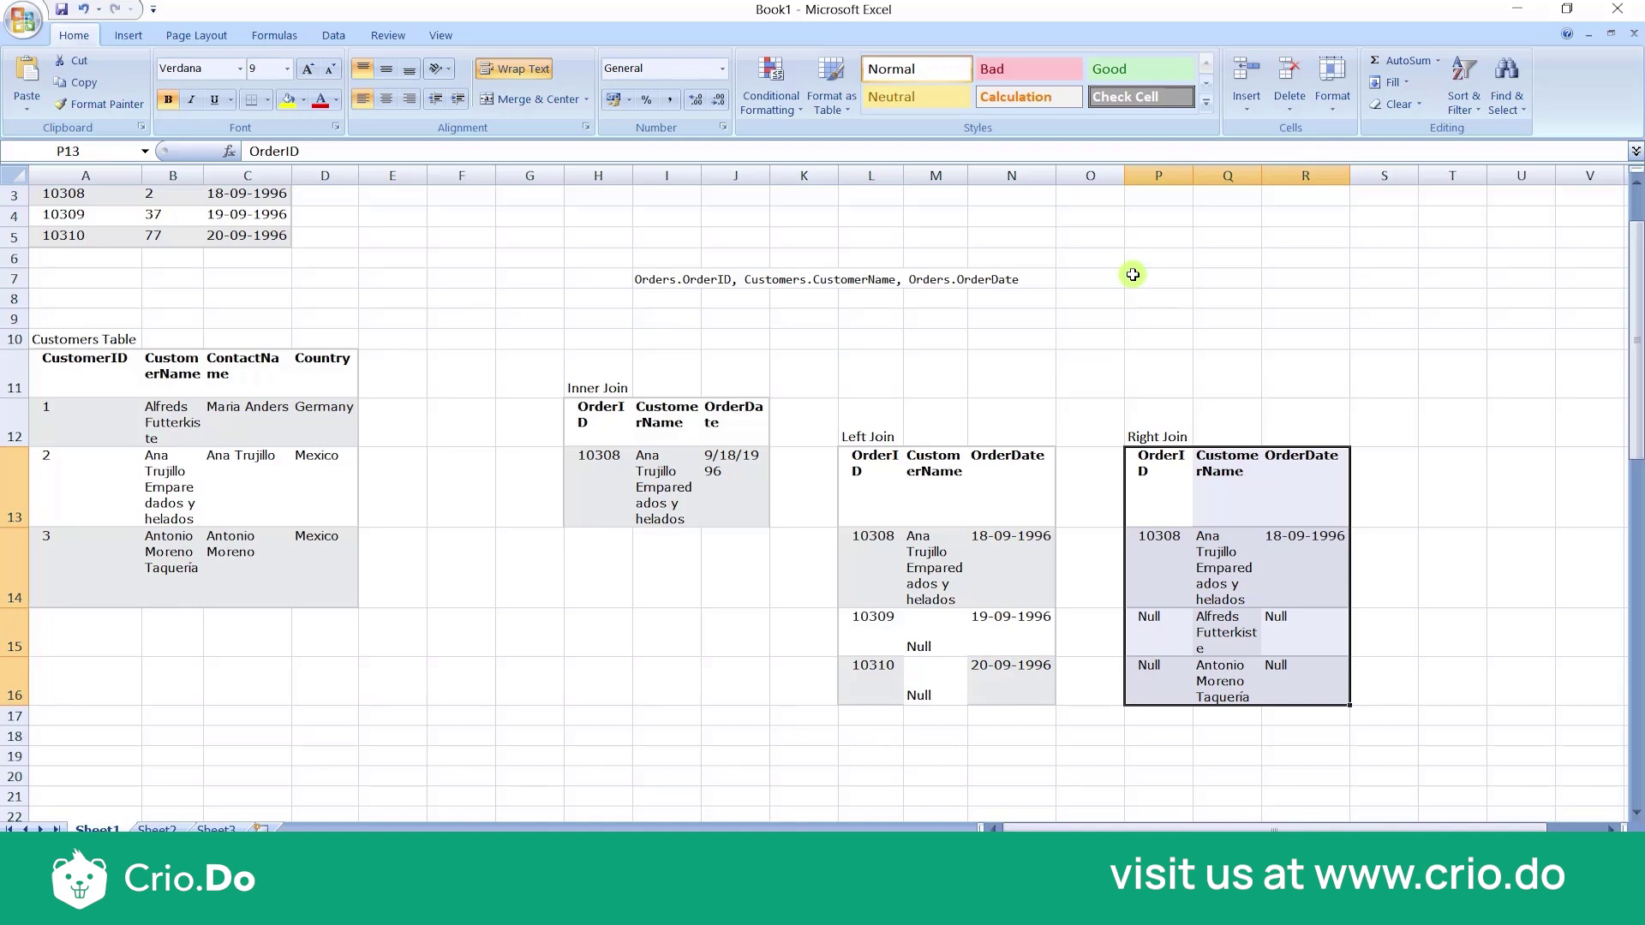
Step: Copy the Outer Join block A35:C41, including its title, to F14 below the Inner Join table
{"action": "scroll", "coordinate": [1133, 274], "scroll_direction": "down", "scroll_amount": 6}
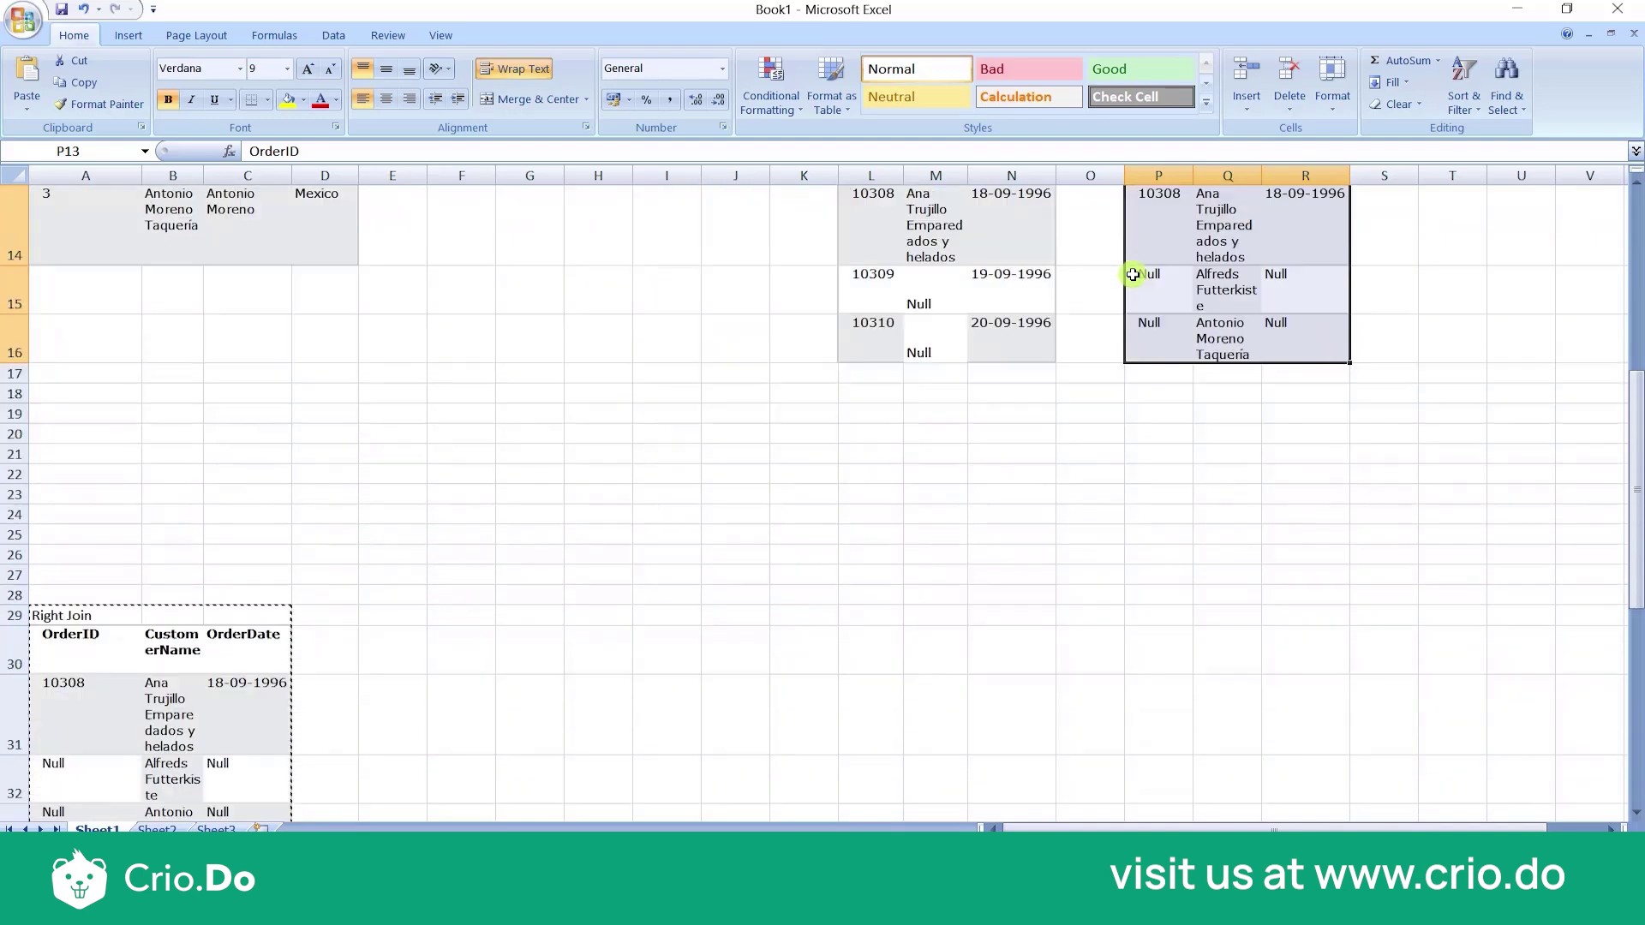
{"action": "scroll", "coordinate": [657, 492], "scroll_direction": "down", "scroll_amount": 1}
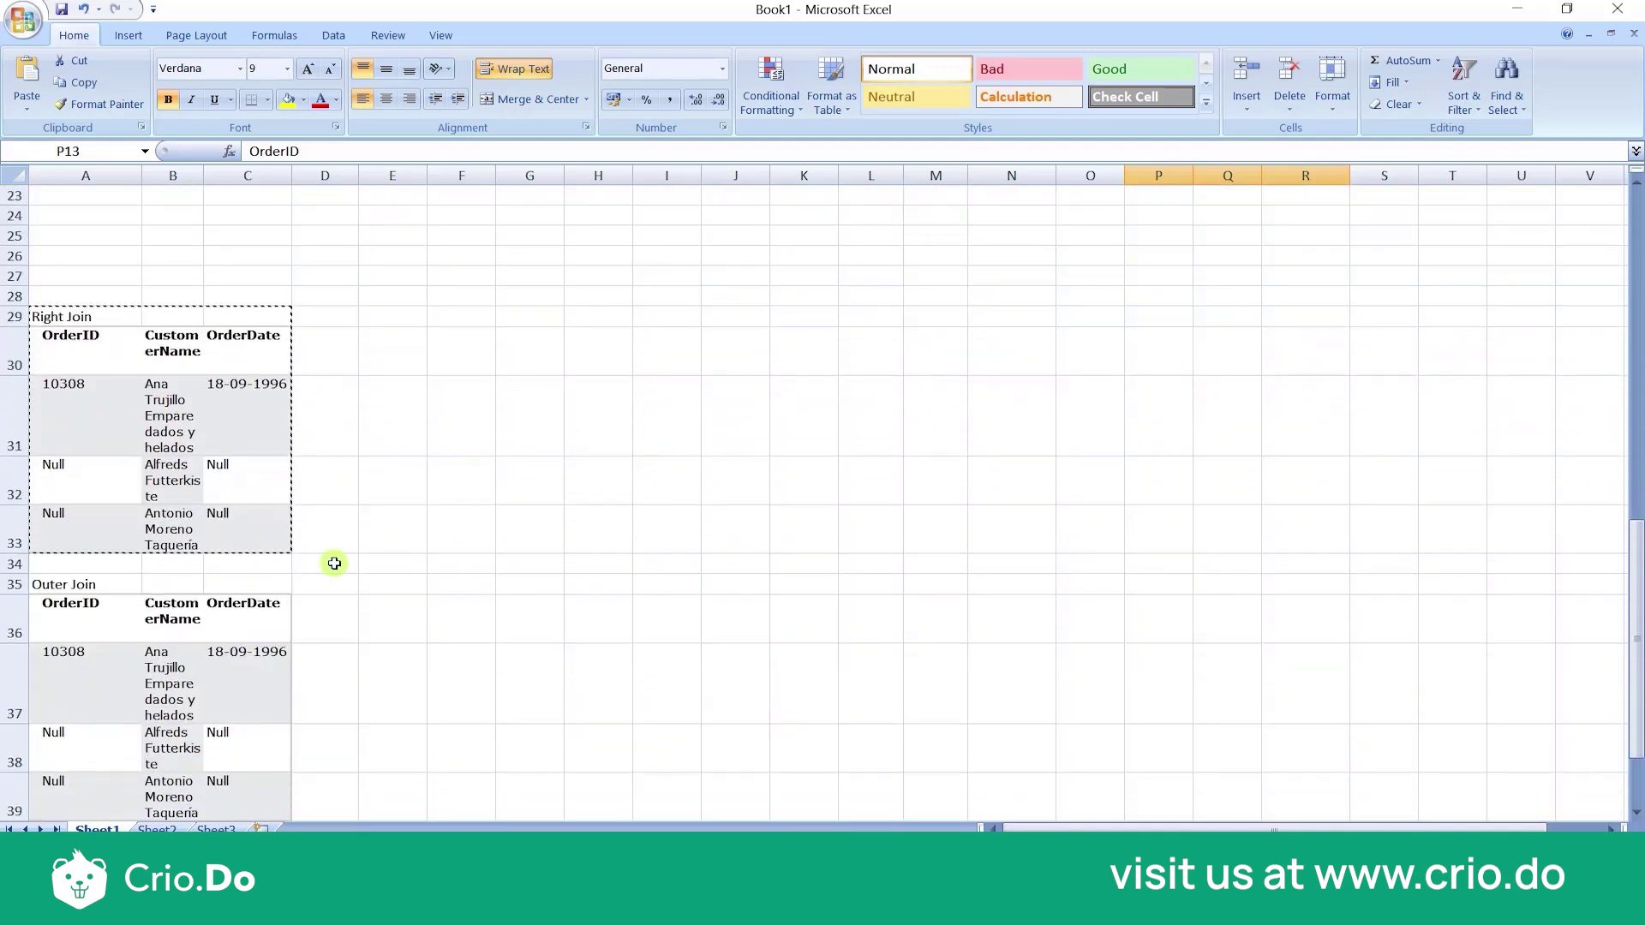
{"action": "scroll", "coordinate": [457, 610], "scroll_direction": "down", "scroll_amount": 1}
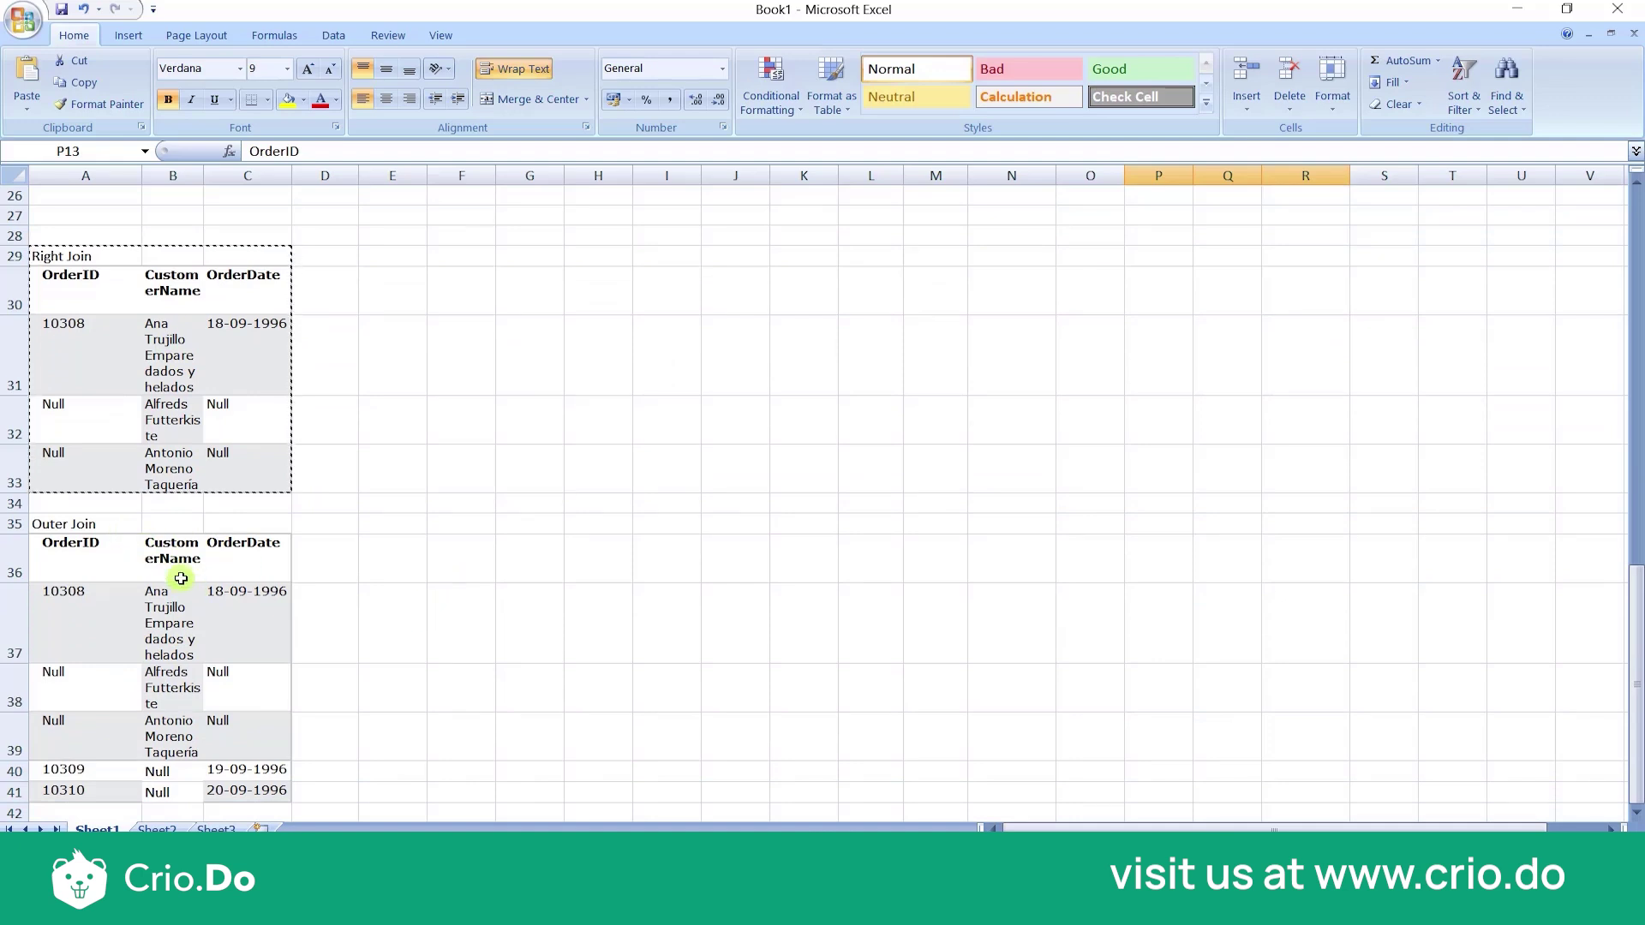
{"action": "left_click_drag", "start_coordinate": [93, 526], "coordinate": [279, 797]}
{"action": "key", "text": "ctrl+c"}
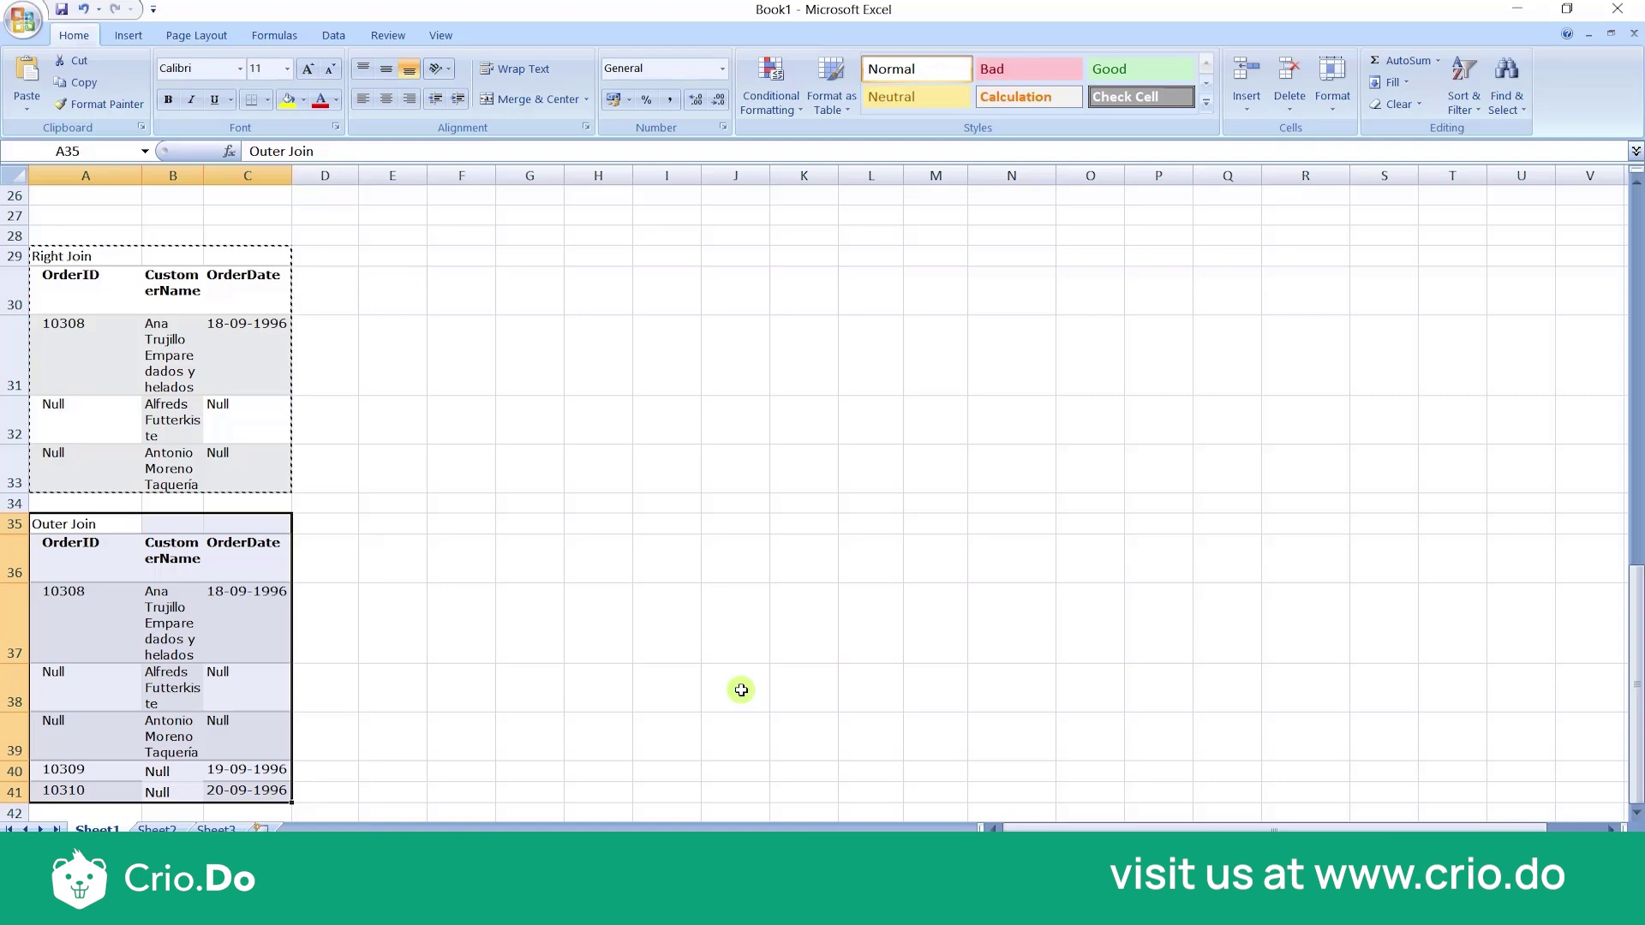
{"action": "scroll", "coordinate": [741, 689], "scroll_direction": "up", "scroll_amount": 8}
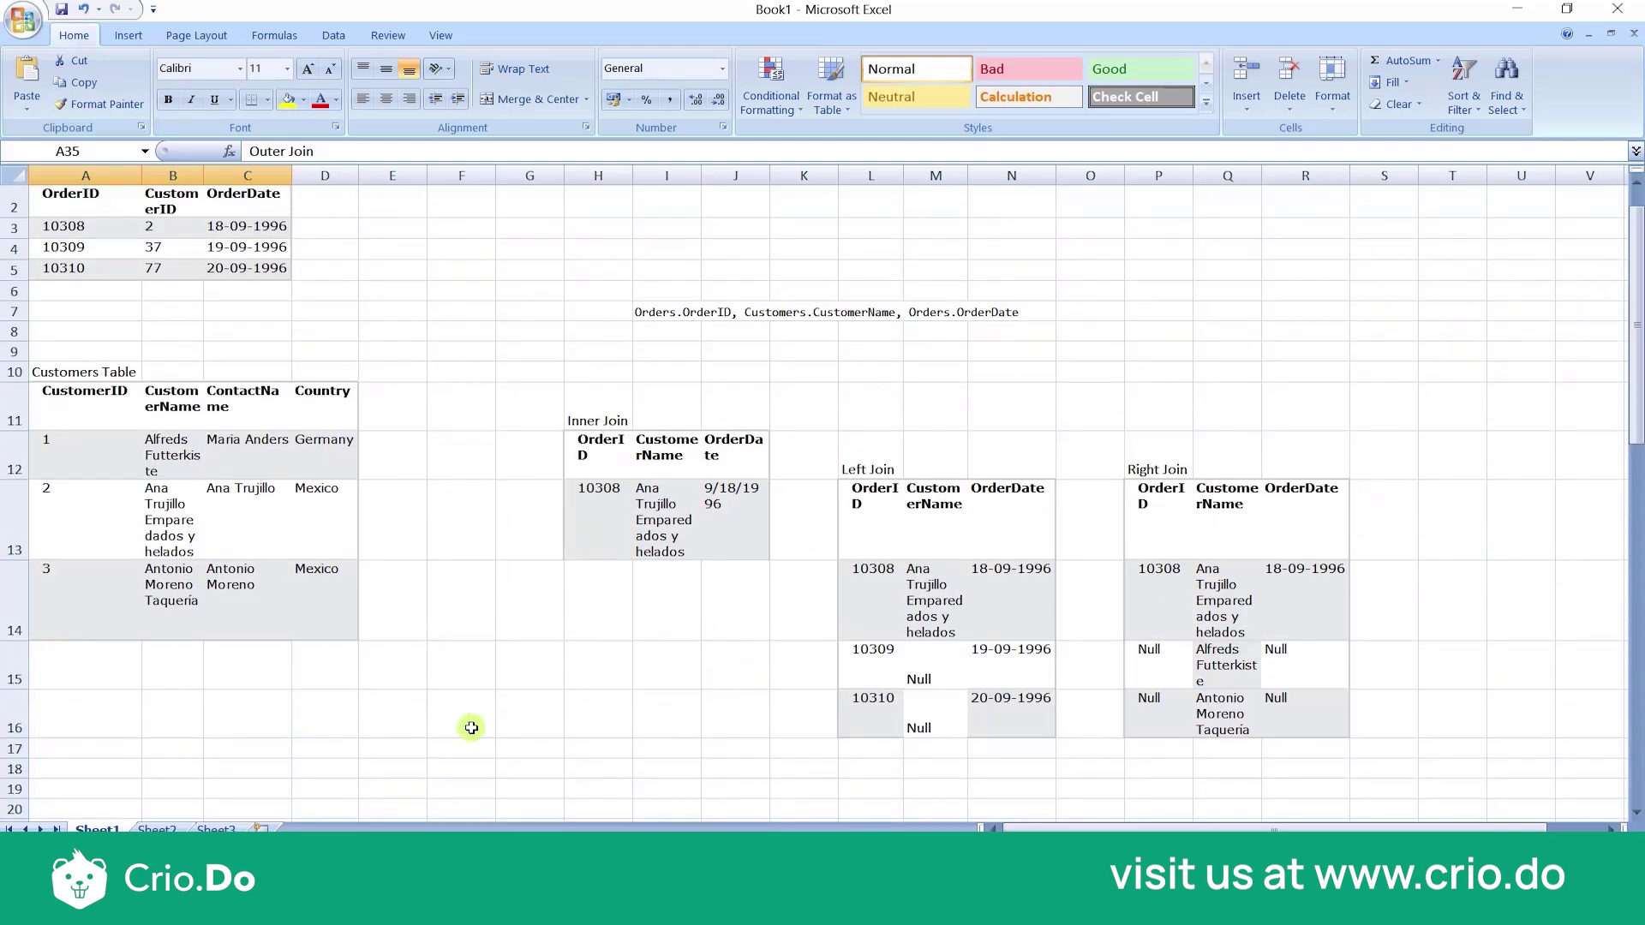
{"action": "left_click", "coordinate": [480, 612]}
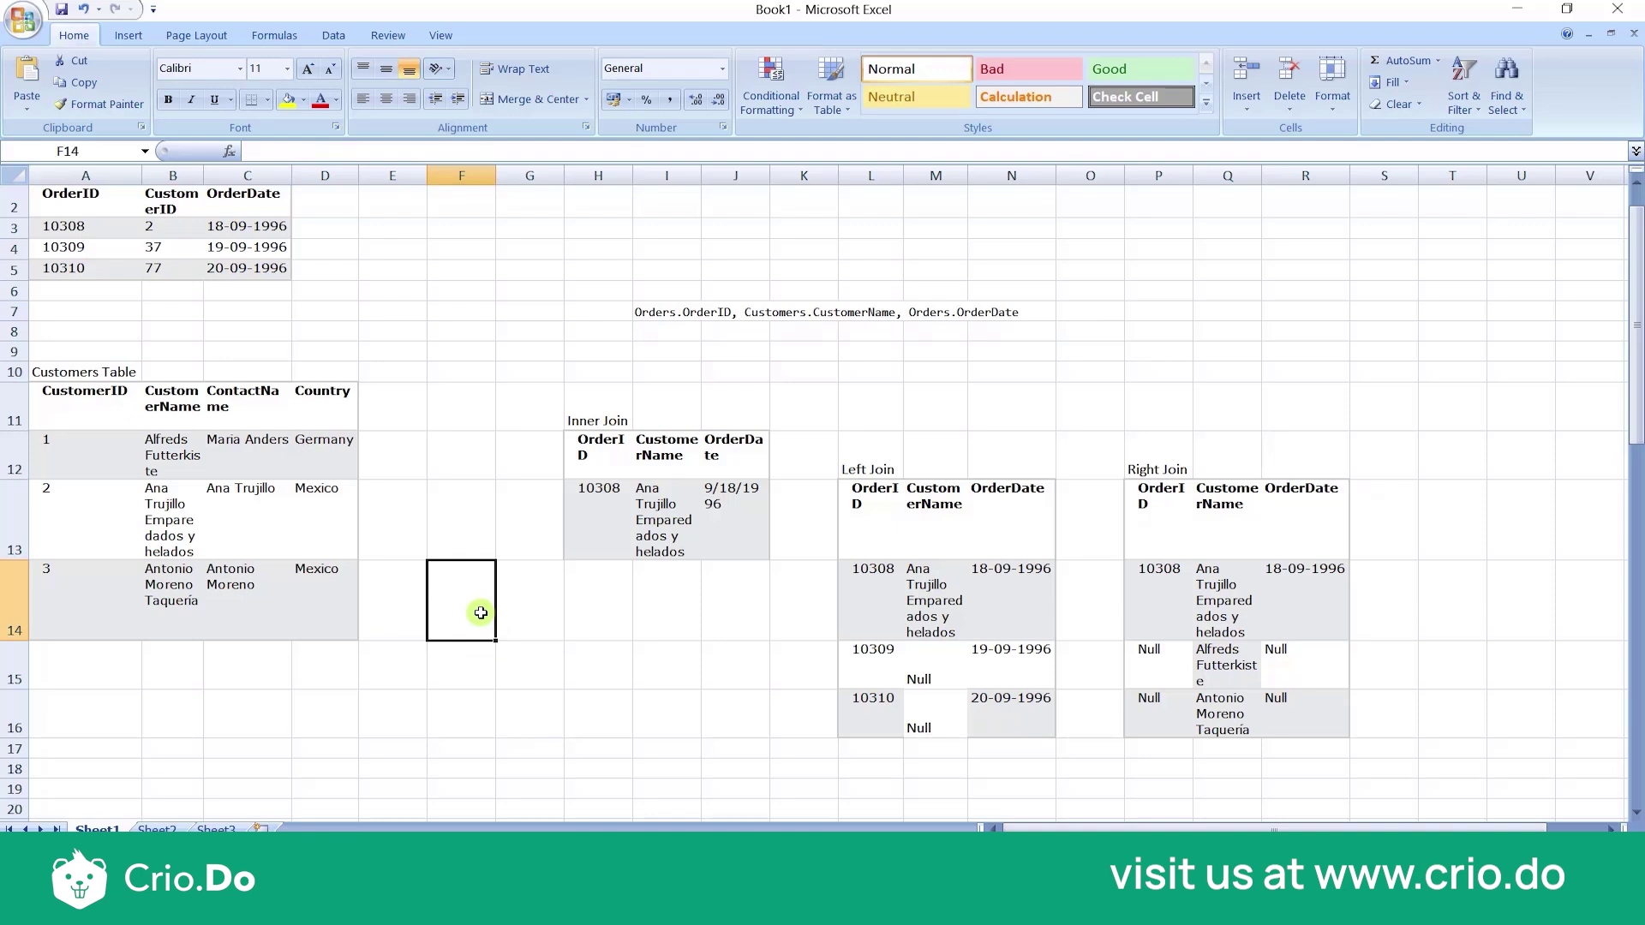
{"action": "key", "text": "ctrl+v"}
{"action": "scroll", "coordinate": [703, 631], "scroll_direction": "down", "scroll_amount": 1}
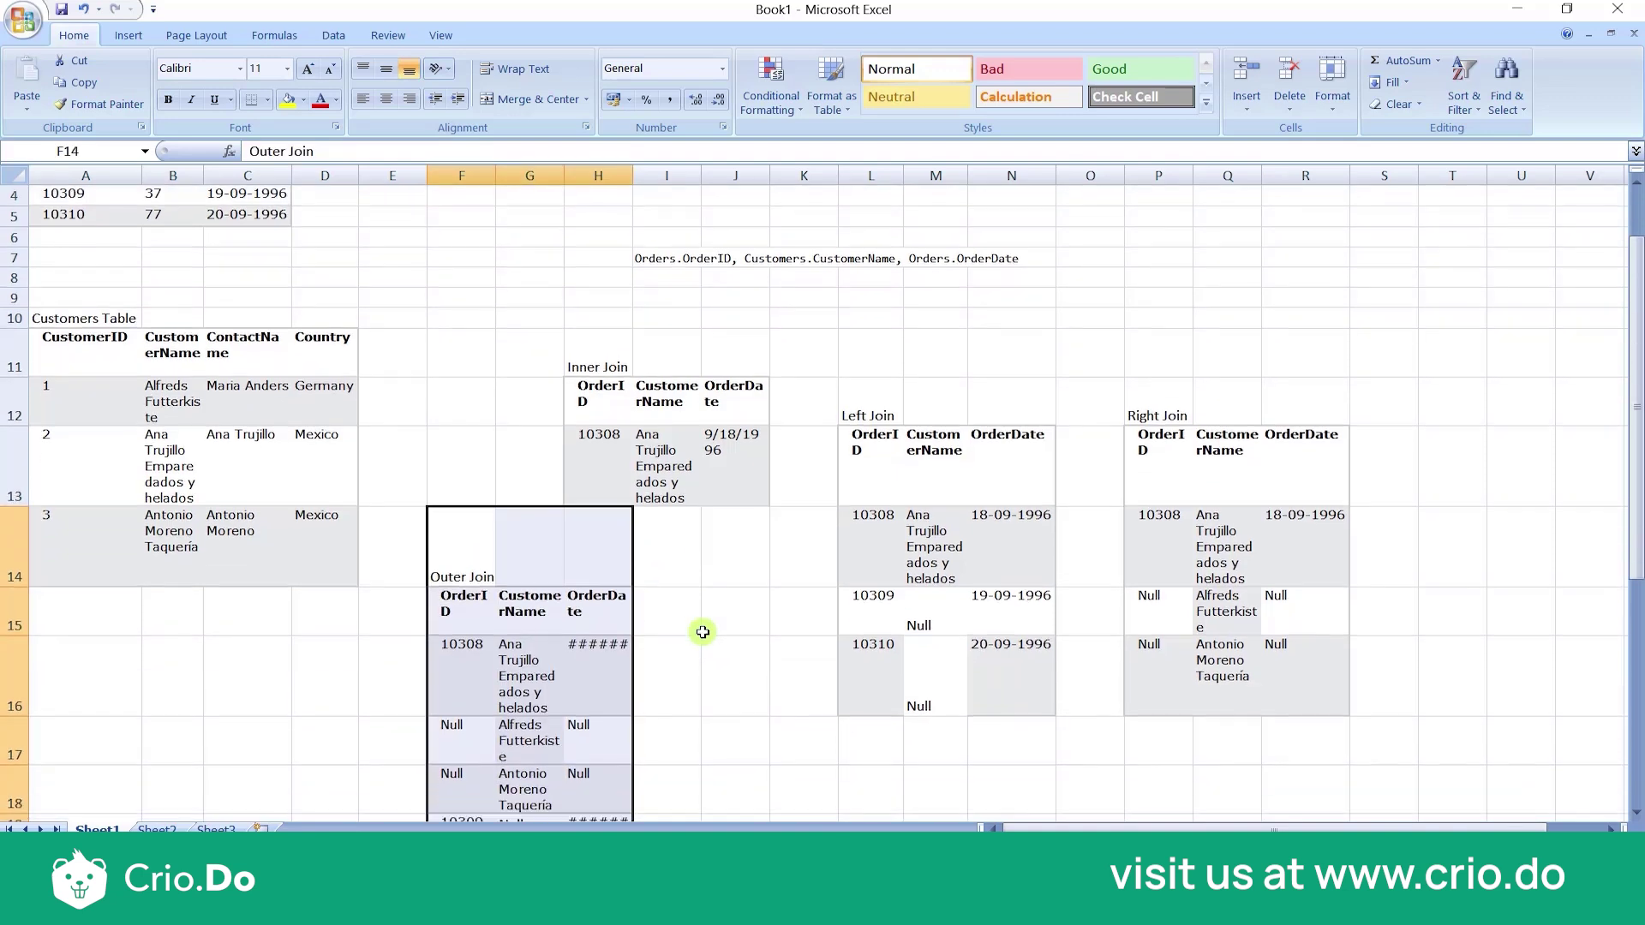
Step: Move the Outer Join block from F14 to O2 and AutoFit column Q to its order dates
{"action": "scroll", "coordinate": [702, 631], "scroll_direction": "up", "scroll_amount": 1}
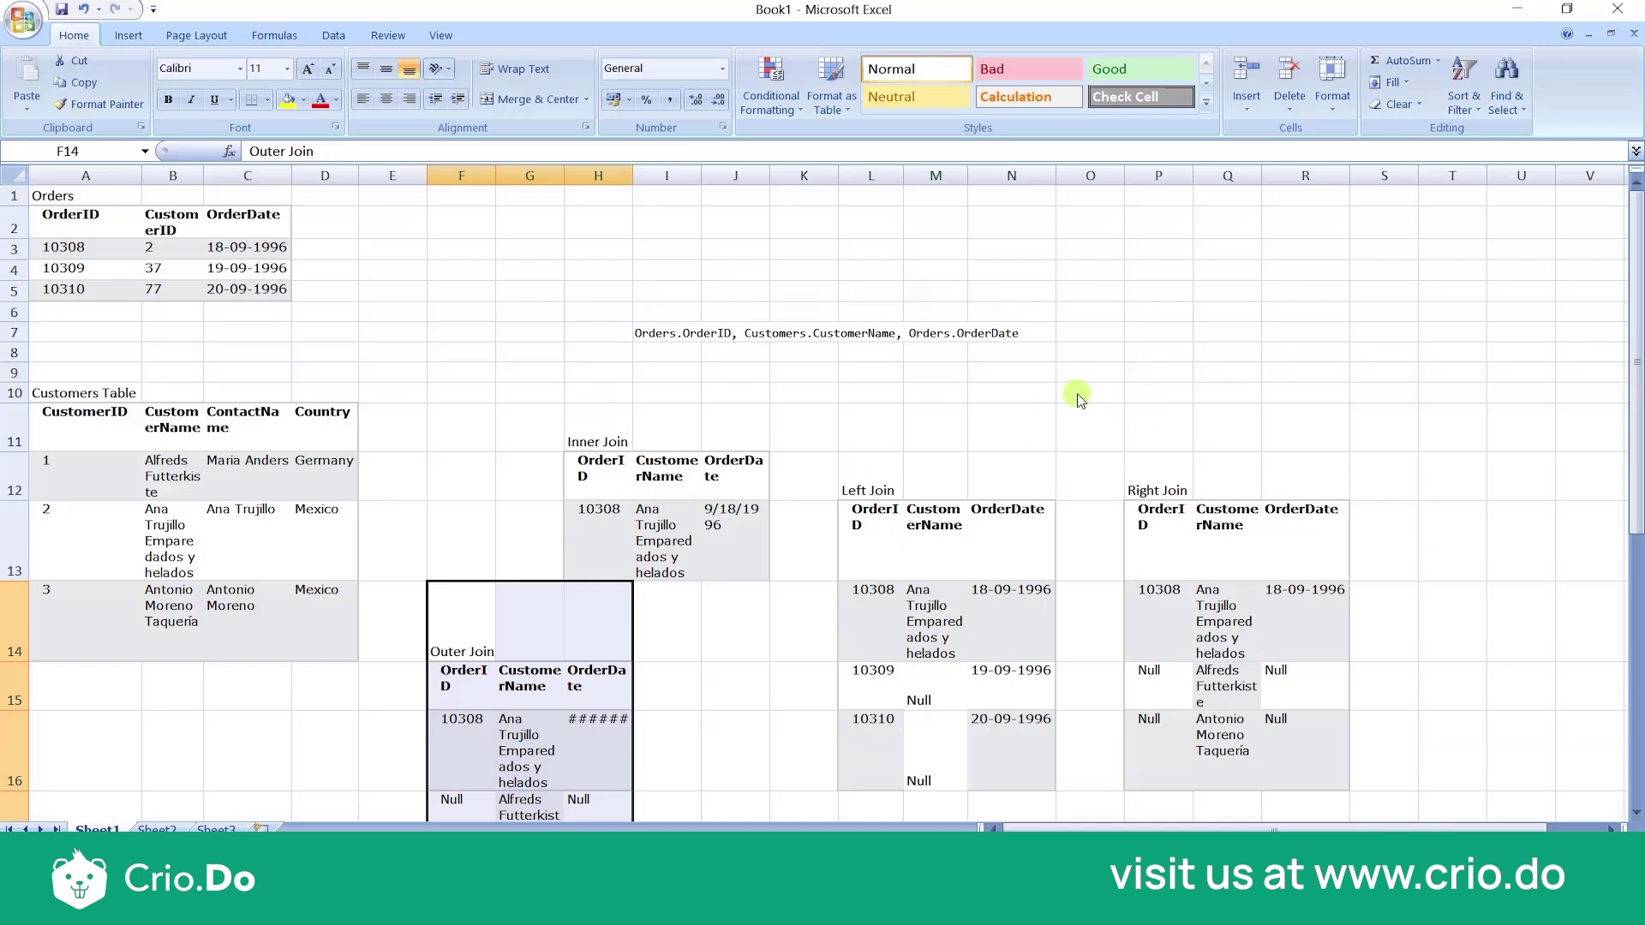
{"action": "key", "text": "ctrl+c"}
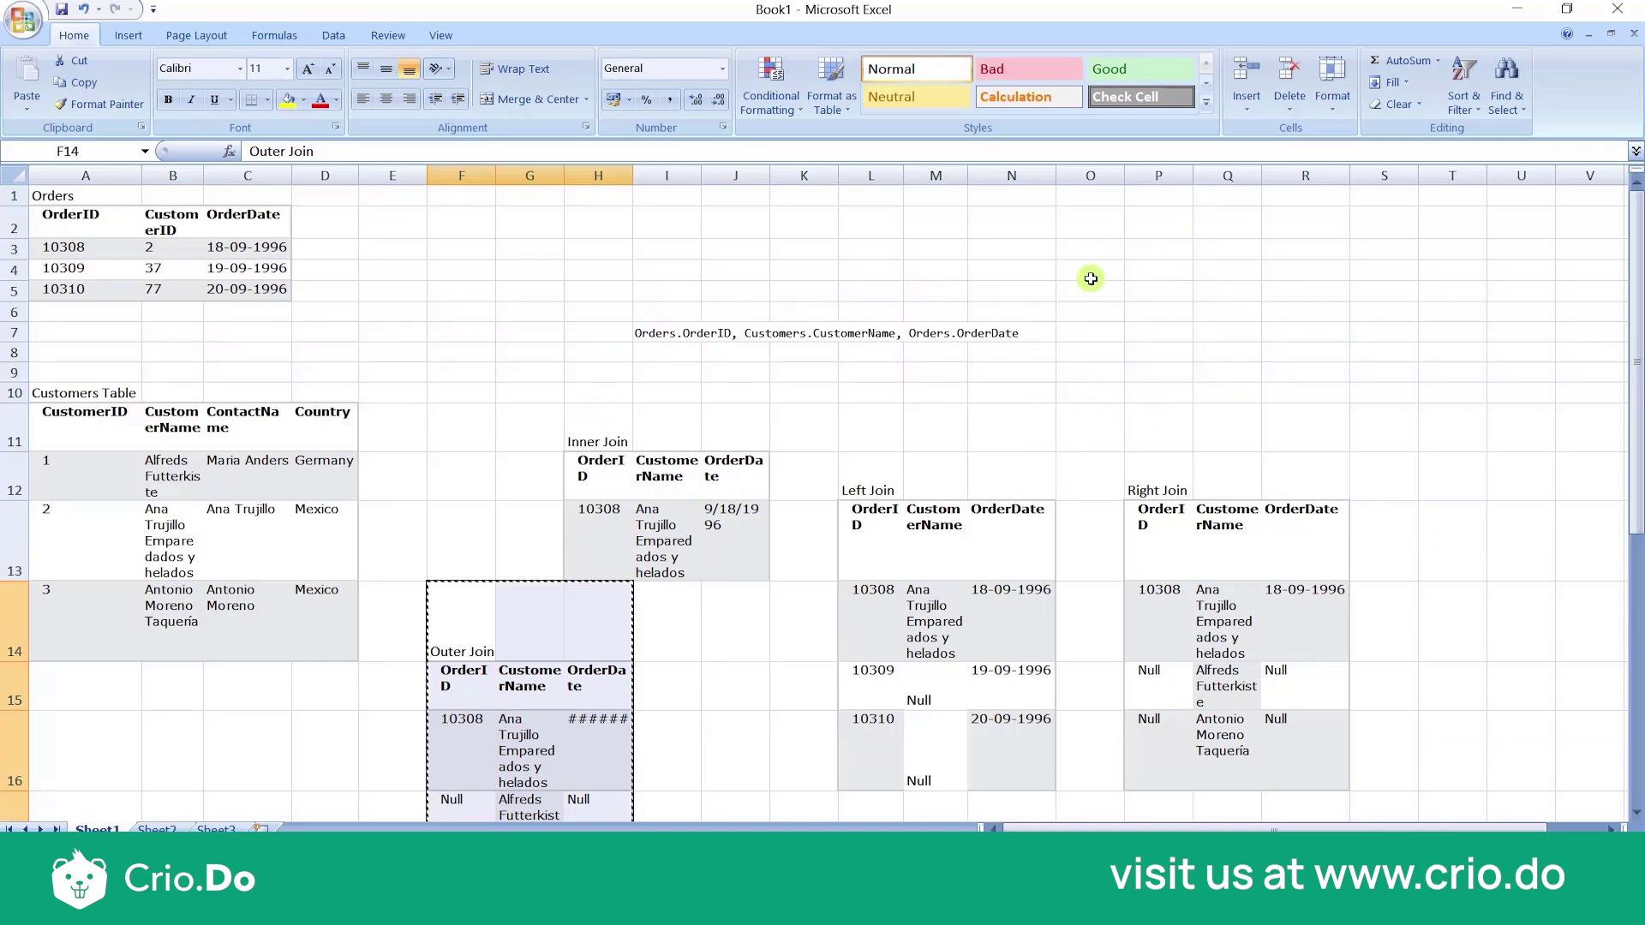
{"action": "left_click", "coordinate": [1078, 217]}
{"action": "key", "text": "ctrl+v"}
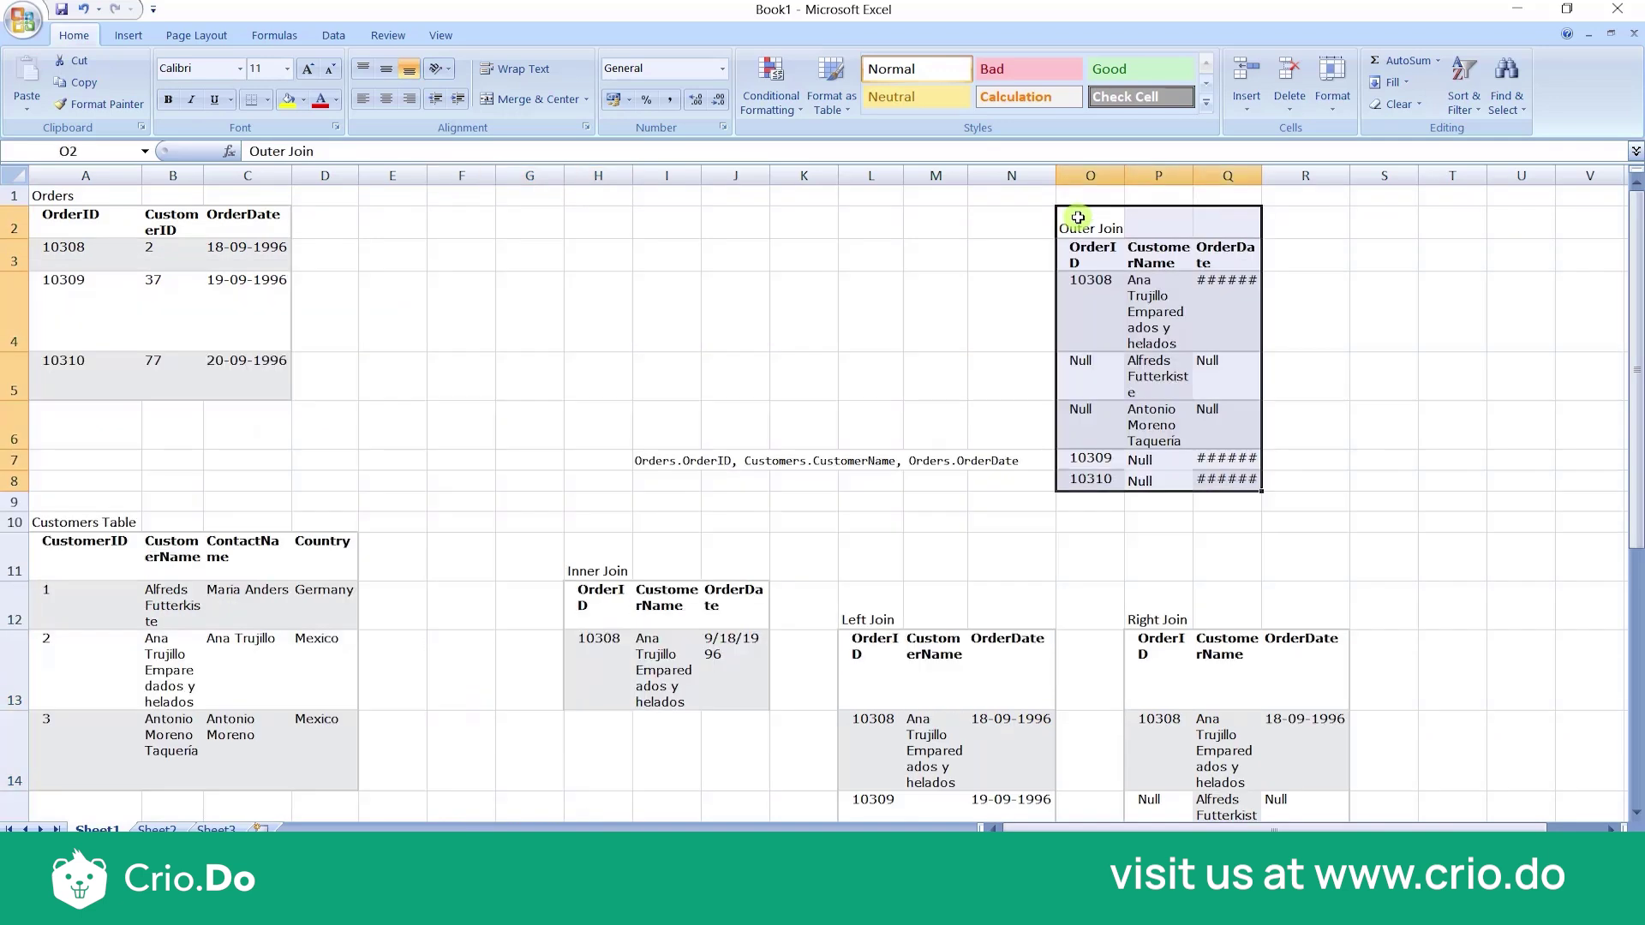
{"action": "left_click", "coordinate": [1418, 424]}
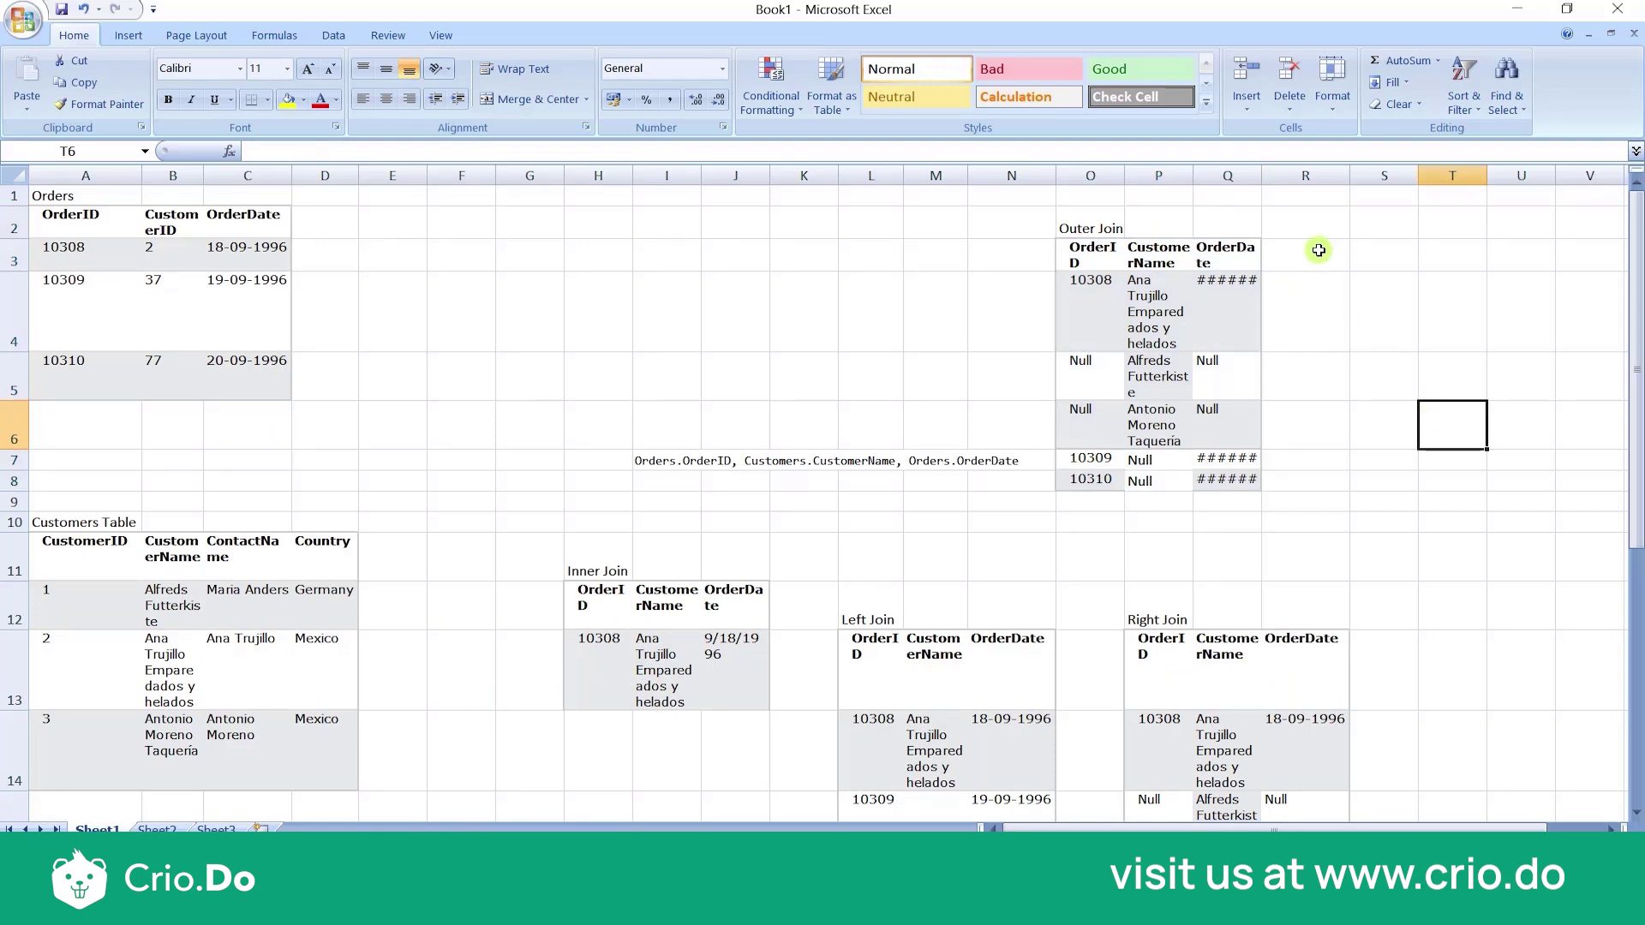
{"action": "double_click", "coordinate": [1261, 175]}
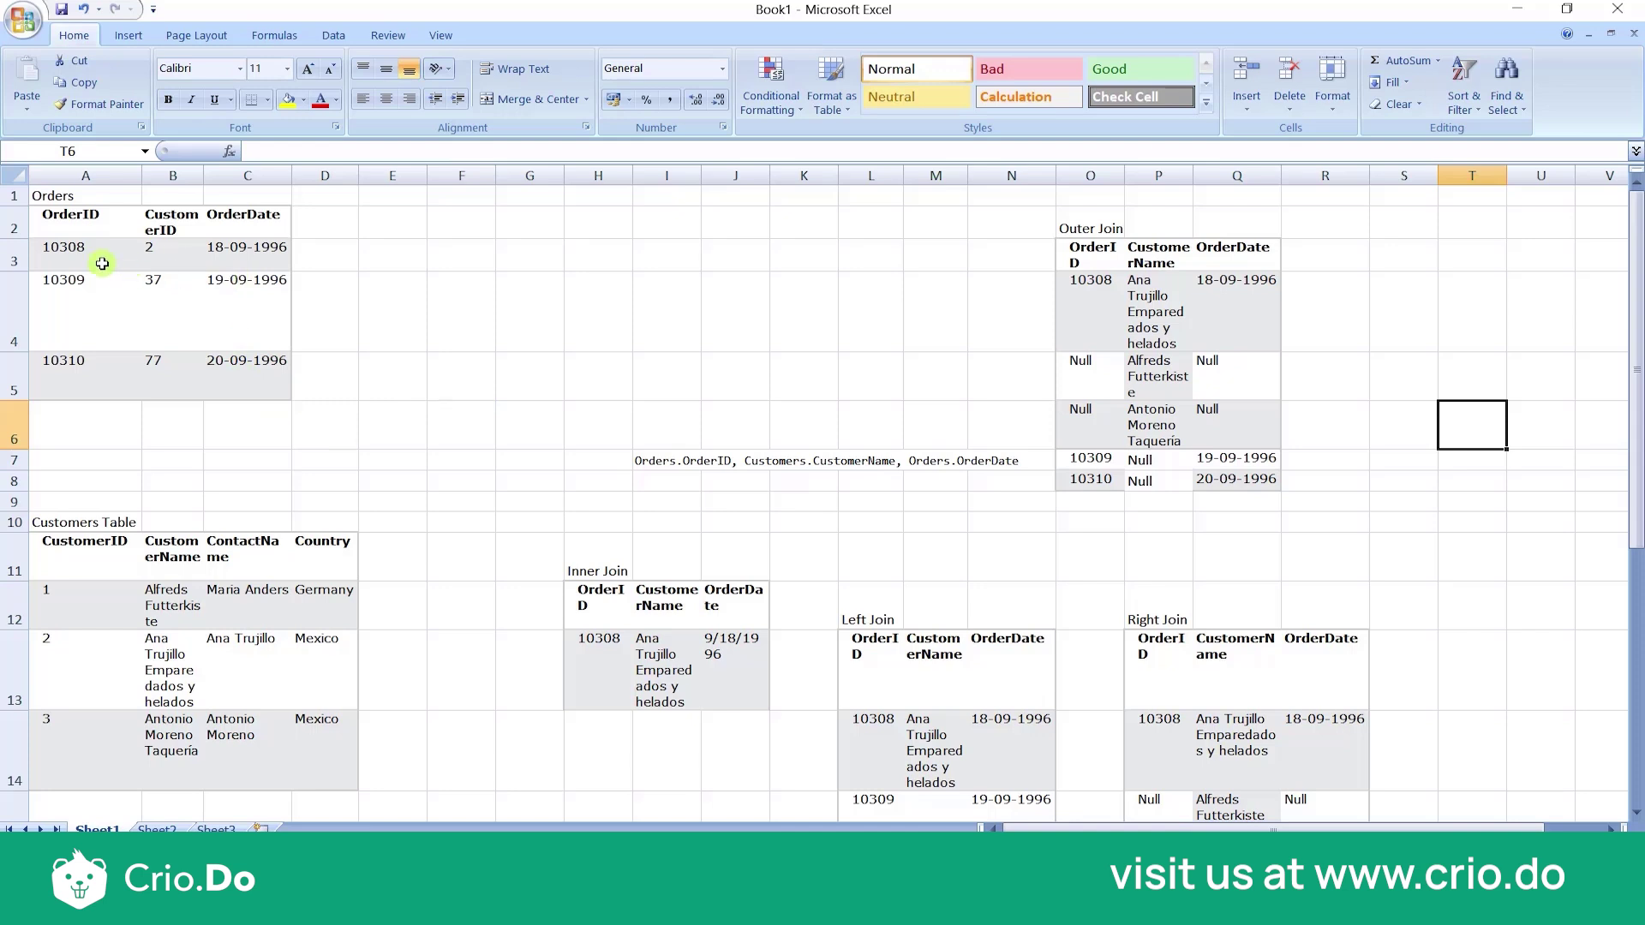
Step: Enlarge the worksheet view and compare the Orders and Customers tables with the Outer Join rows
{"action": "scroll", "coordinate": [274, 277], "scroll_direction": "up", "scroll_amount": 1, "text": "ctrl"}
{"action": "scroll", "coordinate": [246, 255], "scroll_direction": "up", "scroll_amount": 1, "text": "ctrl"}
{"action": "scroll", "coordinate": [247, 255], "scroll_direction": "down", "scroll_amount": 1, "text": "ctrl"}
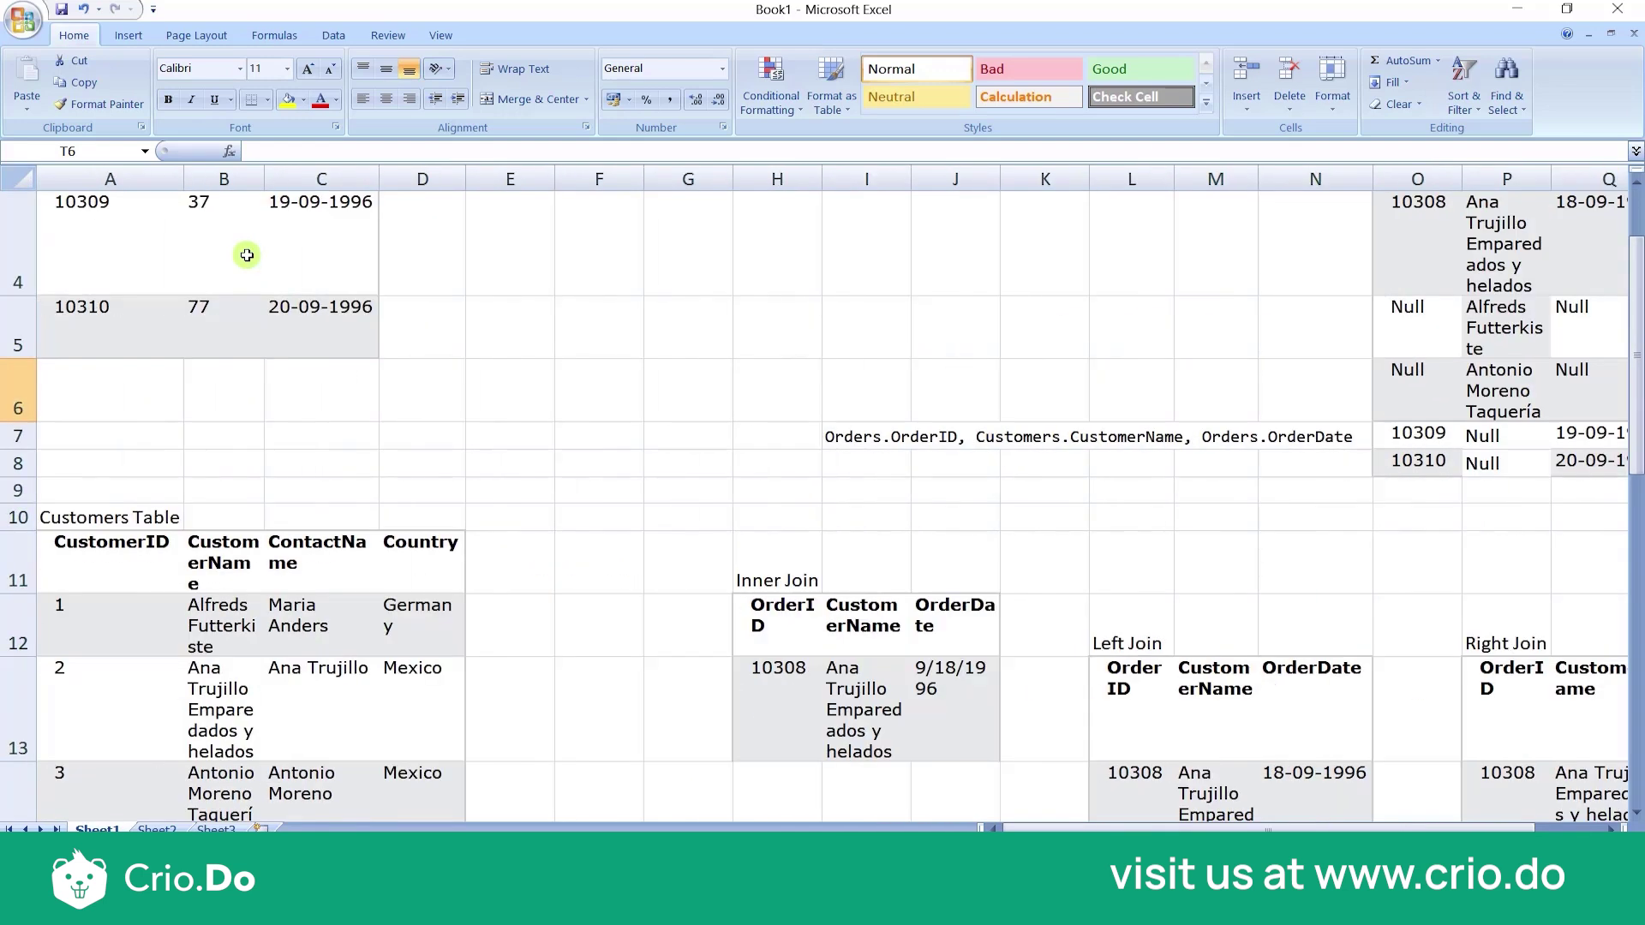
{"action": "scroll", "coordinate": [242, 250], "scroll_direction": "up", "scroll_amount": 1}
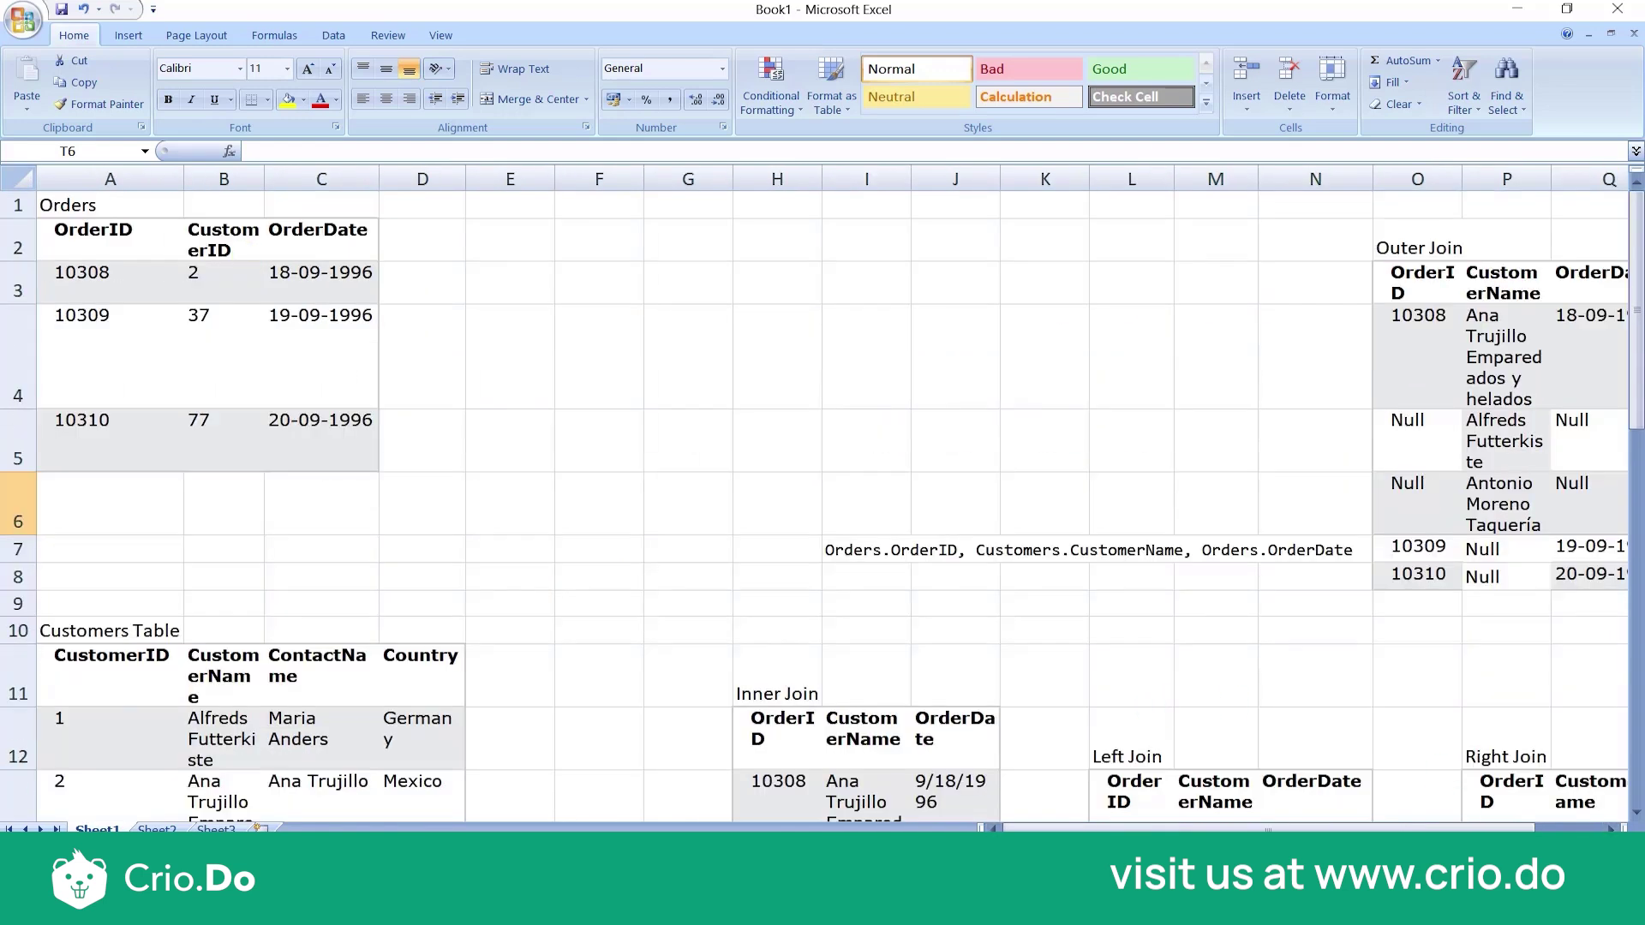
{"action": "scroll", "coordinate": [646, 411], "scroll_direction": "down", "scroll_amount": 1, "text": "ctrl"}
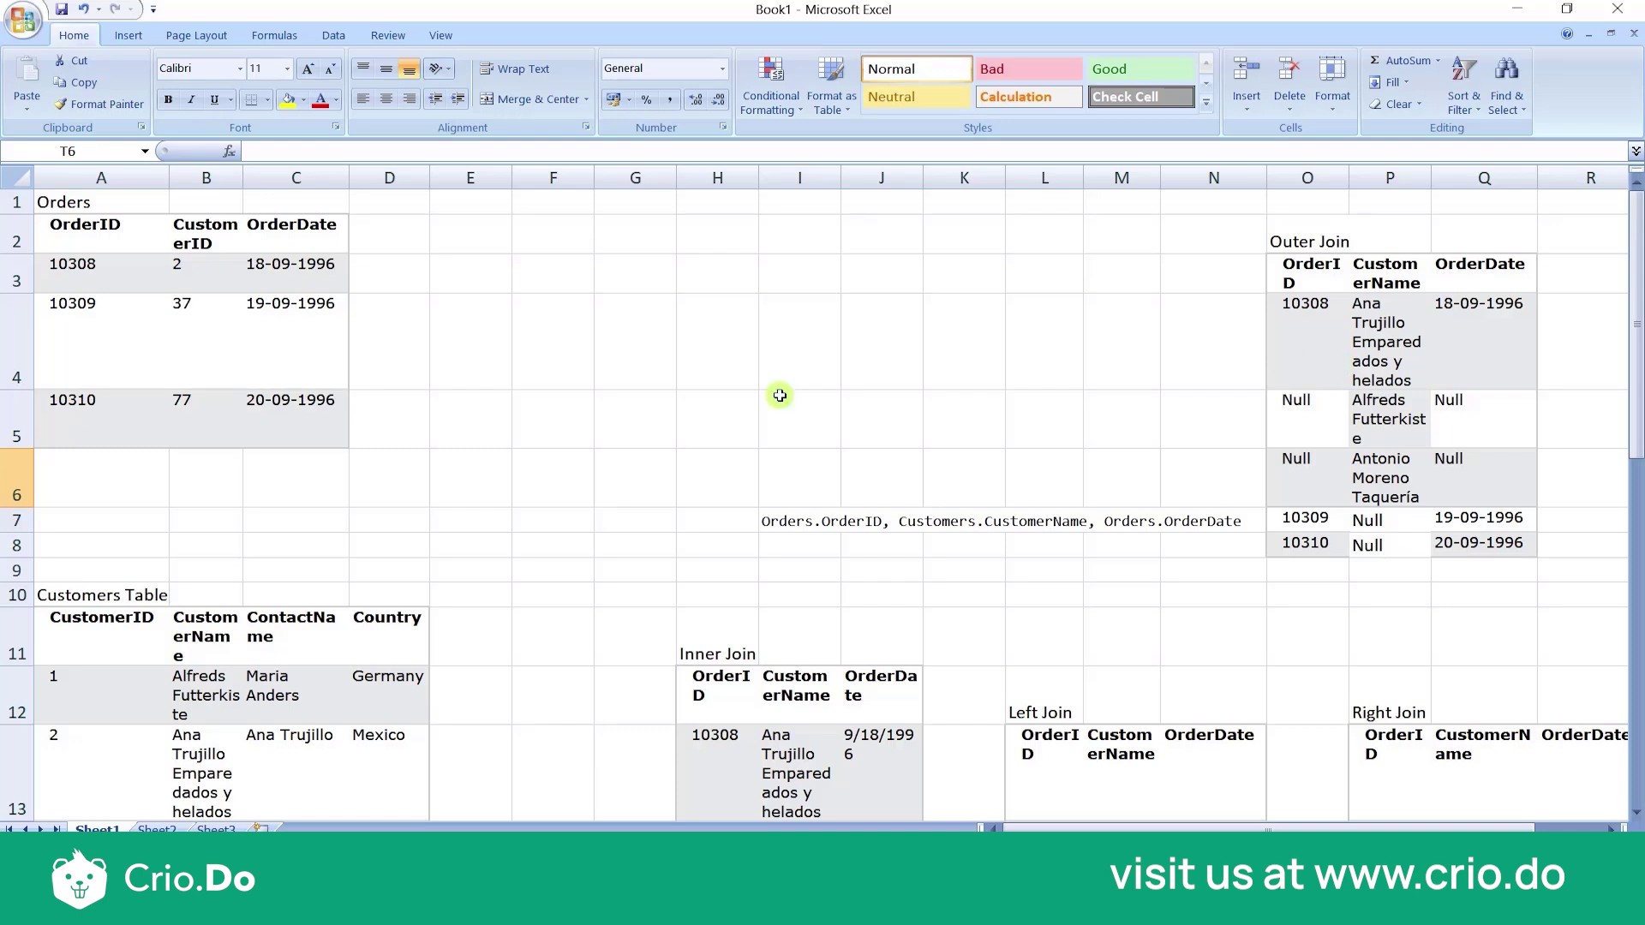
{"action": "scroll", "coordinate": [779, 395], "scroll_direction": "down", "scroll_amount": 3}
{"action": "scroll", "coordinate": [779, 395], "scroll_direction": "up", "scroll_amount": 2}
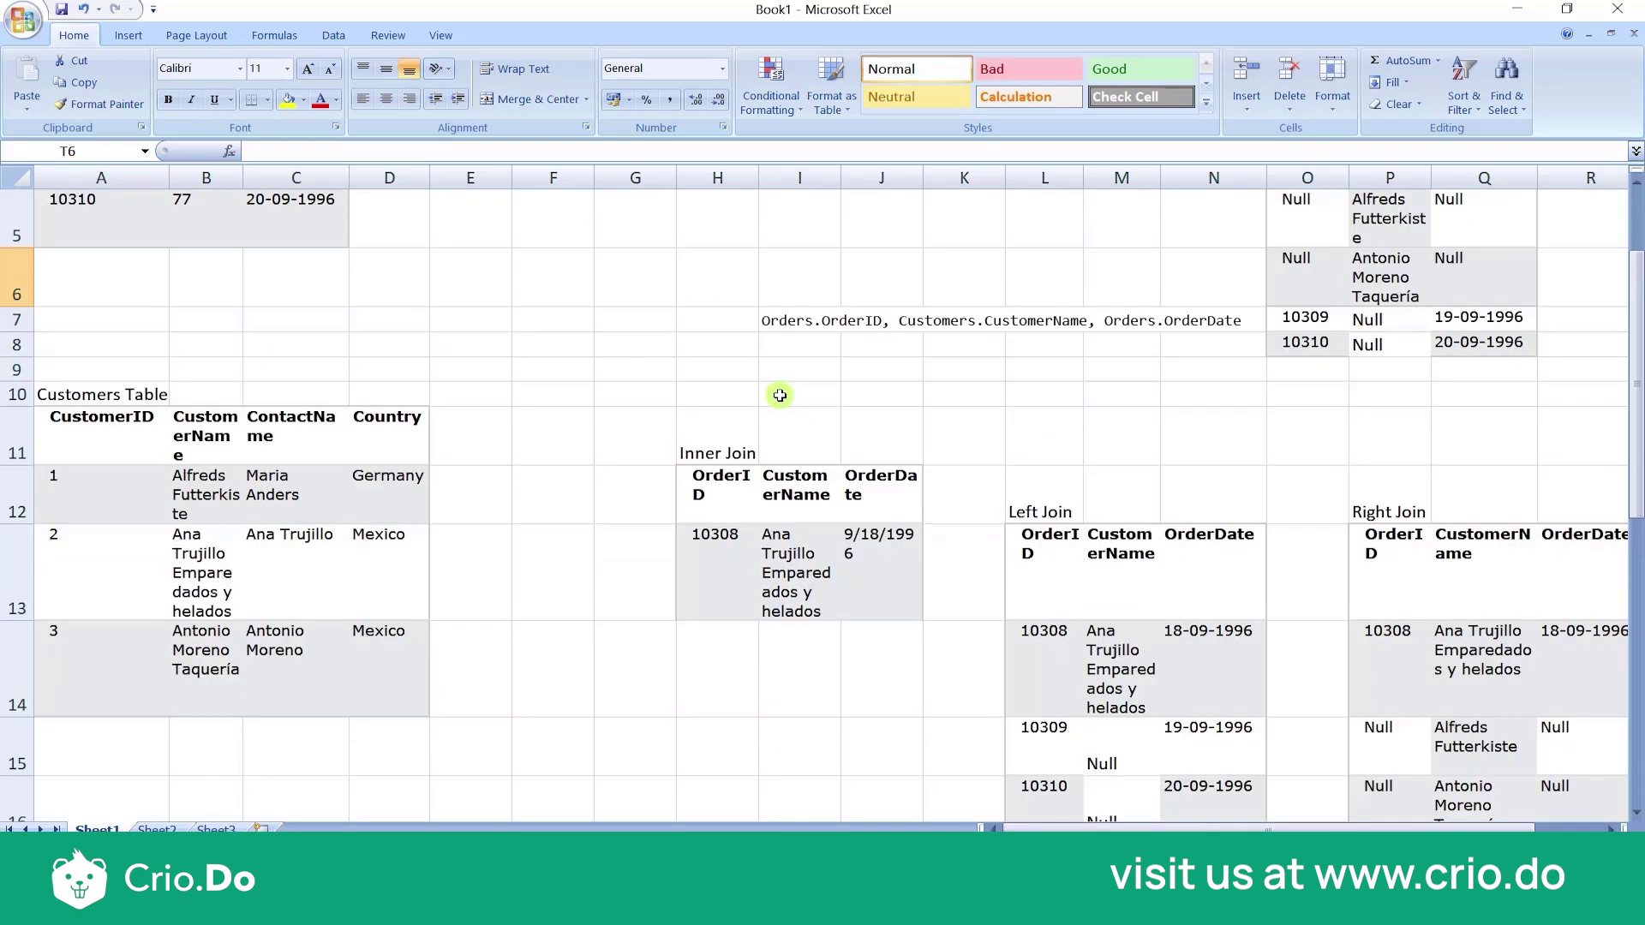
{"action": "scroll", "coordinate": [779, 395], "scroll_direction": "up", "scroll_amount": 1}
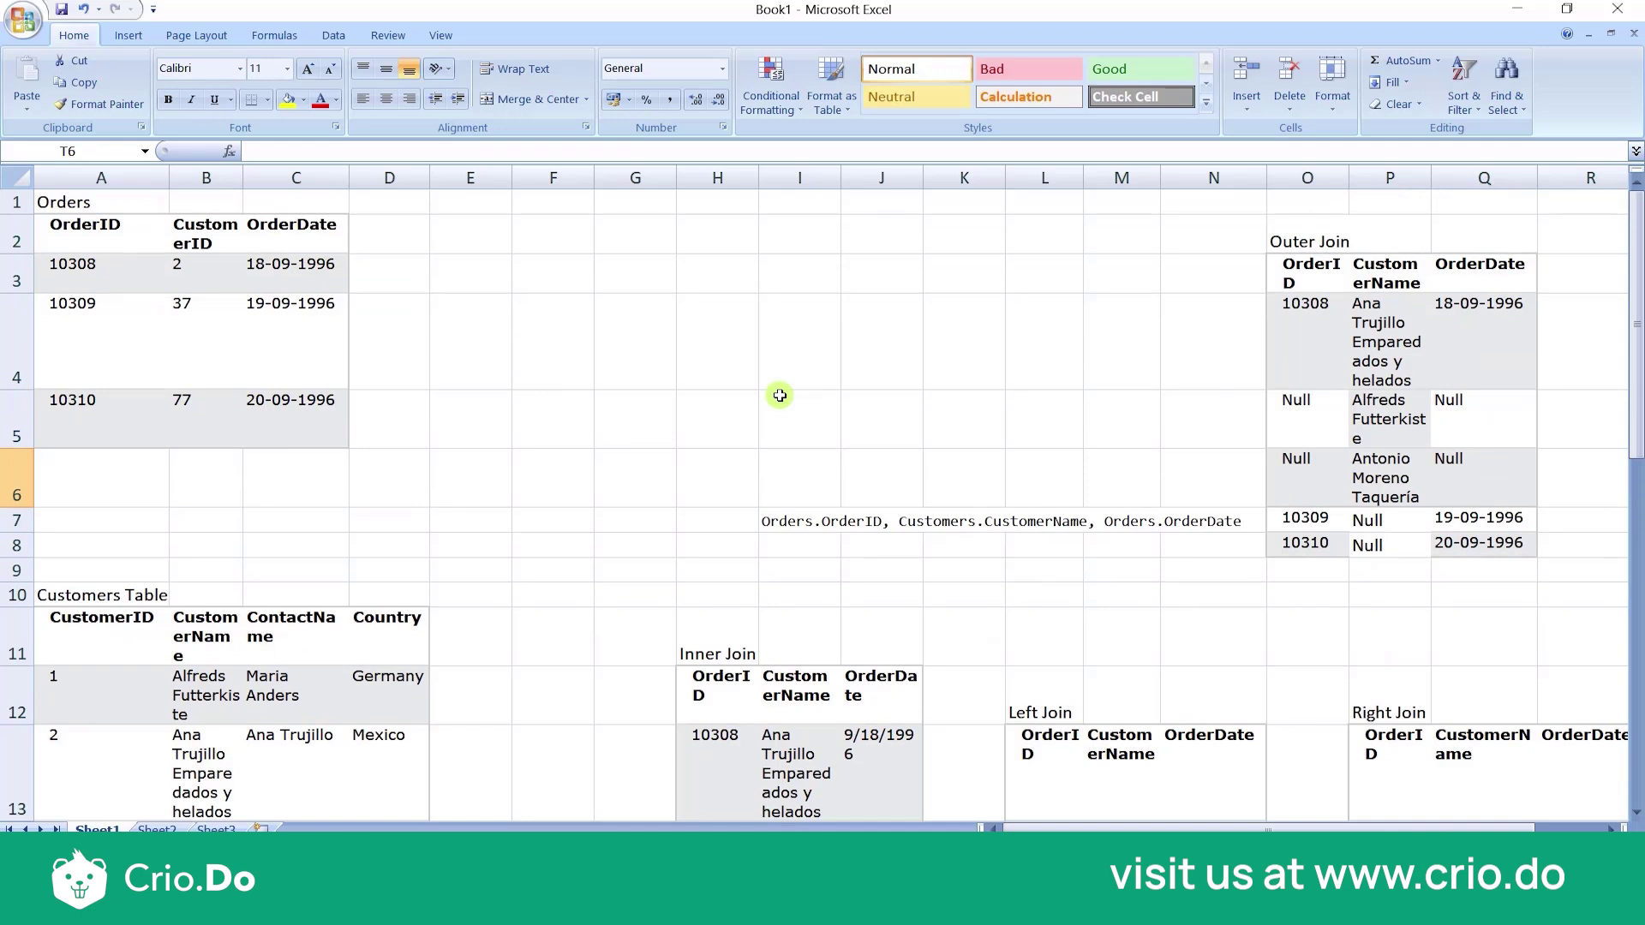
{"action": "scroll", "coordinate": [780, 395], "scroll_direction": "down", "scroll_amount": 2}
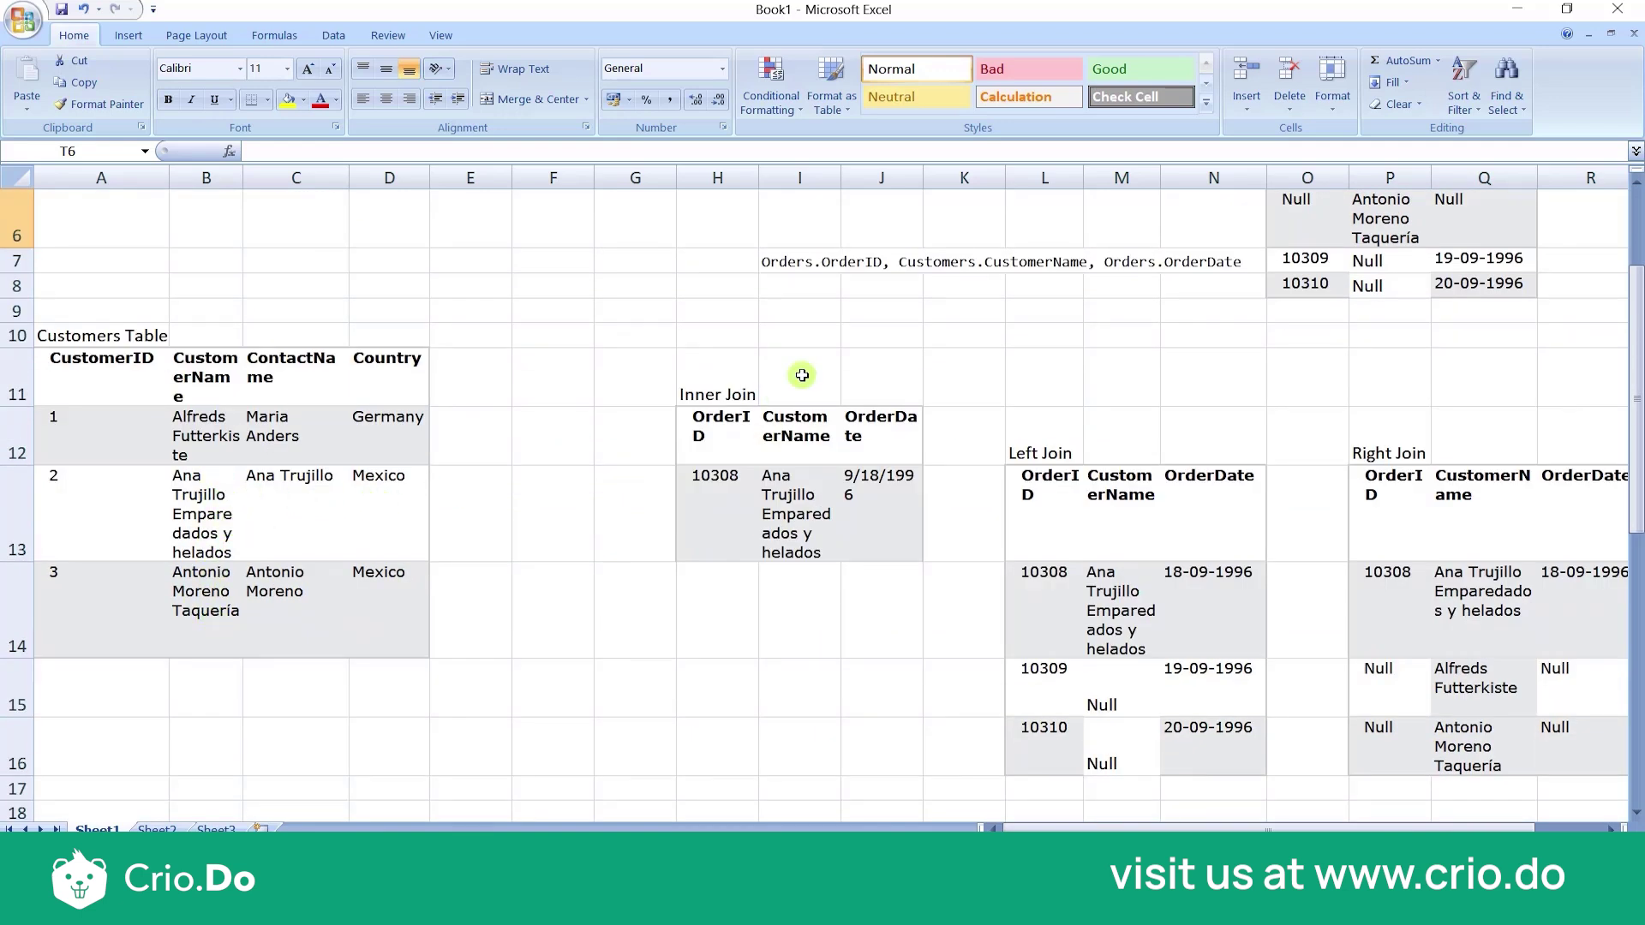
{"action": "scroll", "coordinate": [802, 375], "scroll_direction": "up", "scroll_amount": 2}
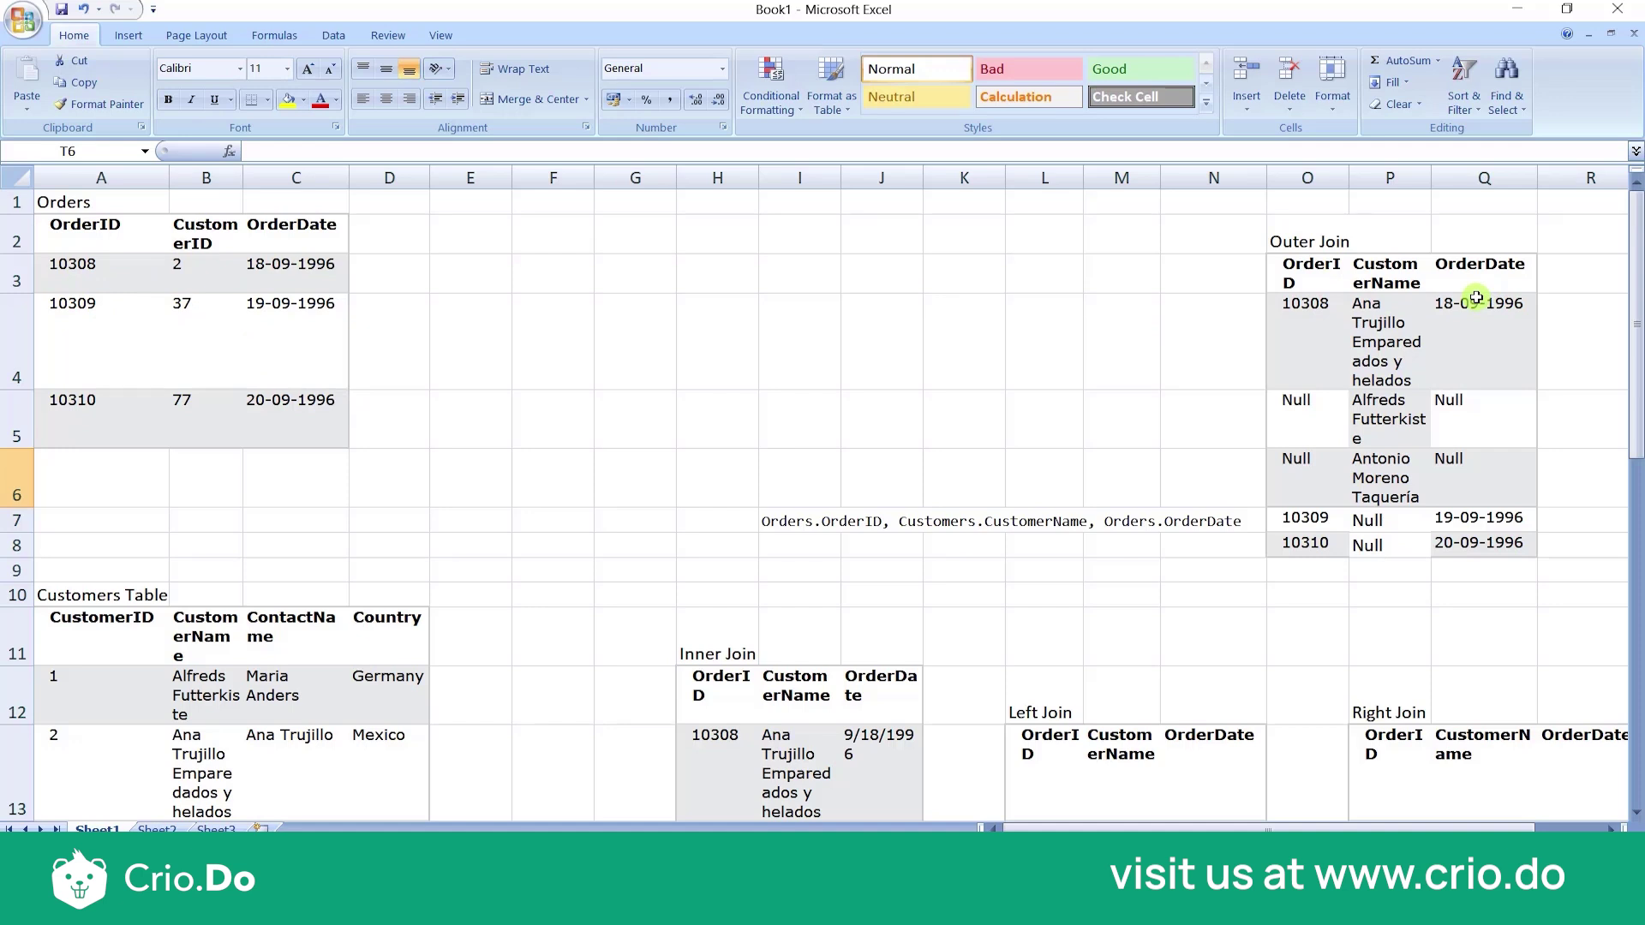
Step: Examine the Null order IDs and order dates in the Outer Join and trace those rows to CustomerID 1 and 3 in Customers
{"action": "left_click", "coordinate": [1305, 426]}
{"action": "left_click", "coordinate": [1301, 469]}
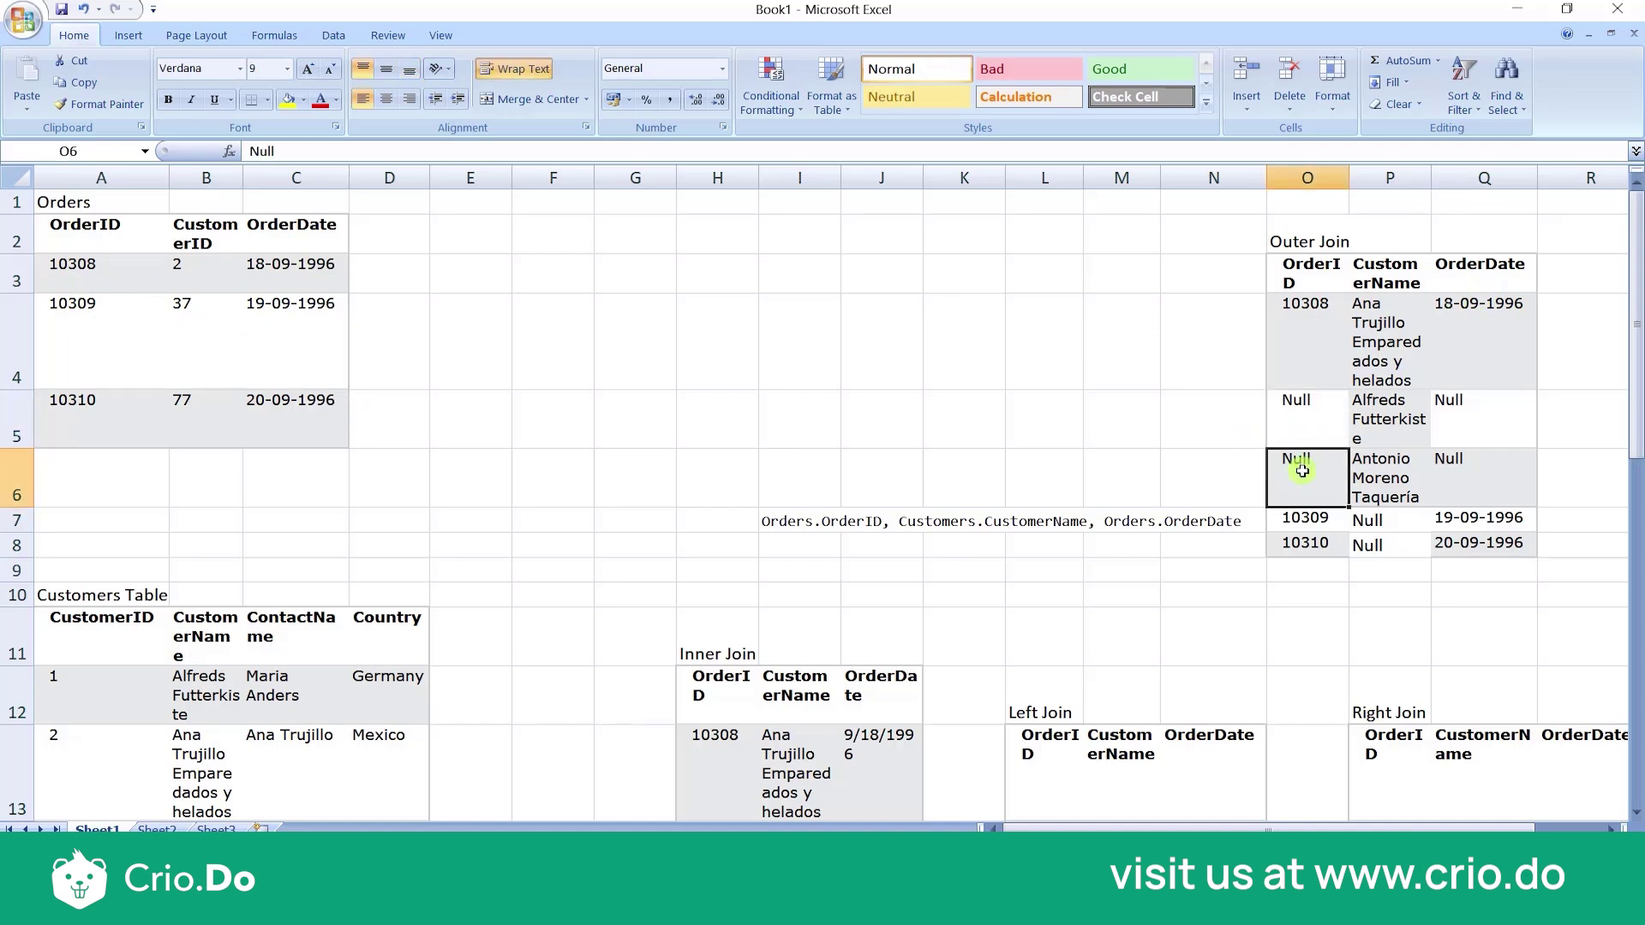
{"action": "left_click", "coordinate": [1501, 418]}
{"action": "left_click", "coordinate": [1491, 467]}
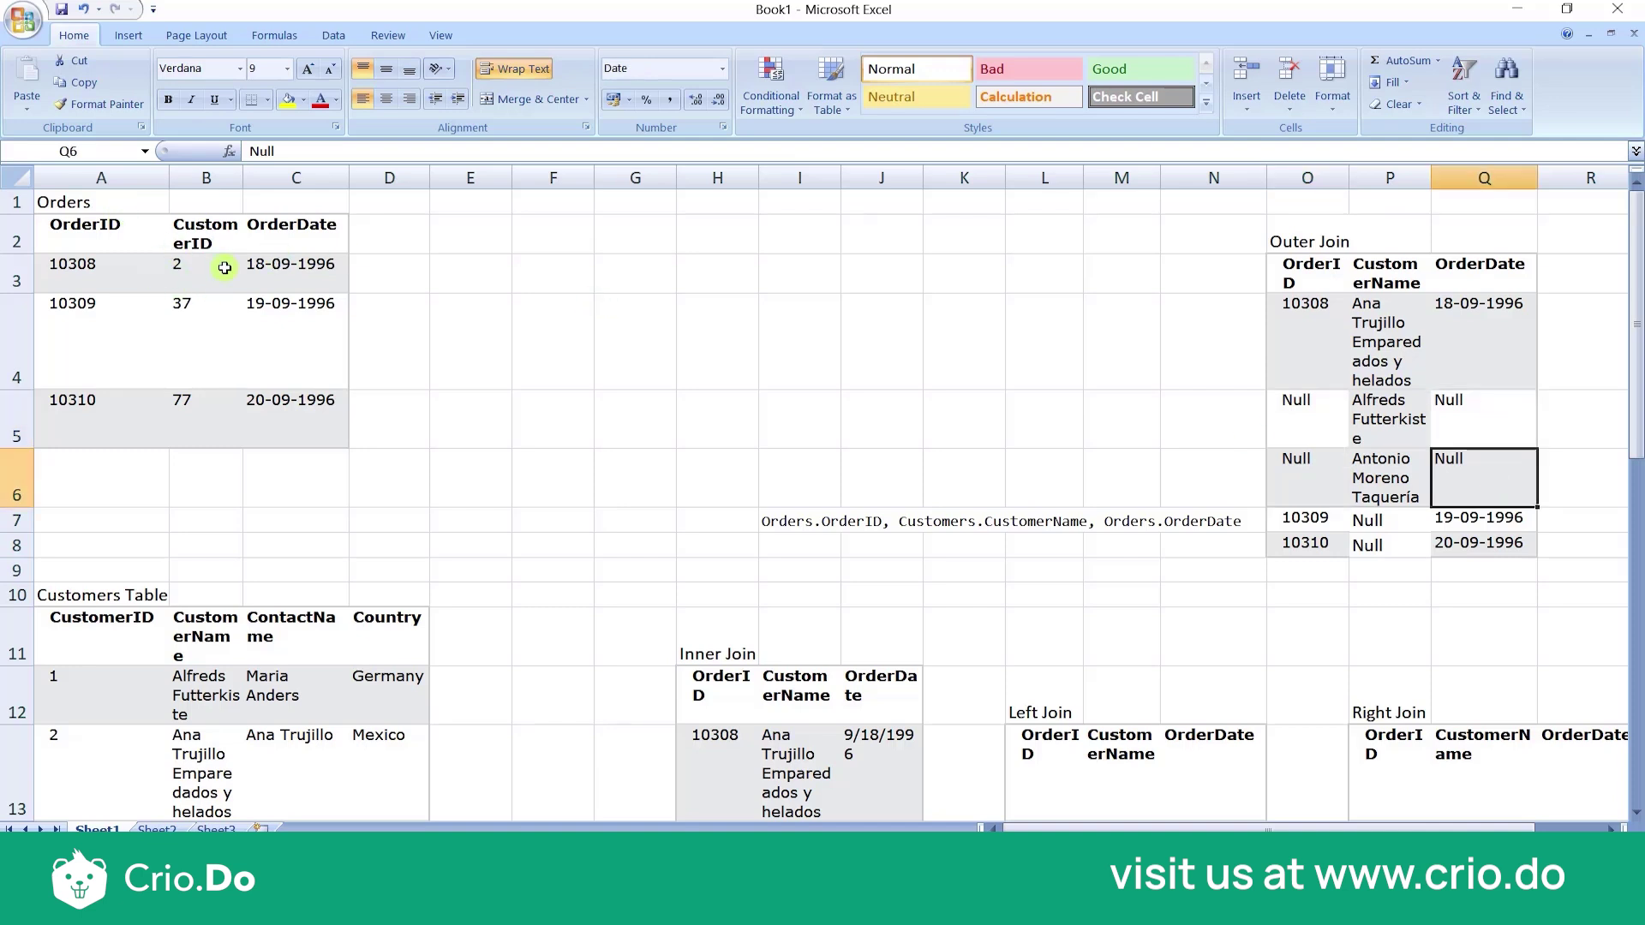
{"action": "scroll", "coordinate": [259, 490], "scroll_direction": "down", "scroll_amount": 2}
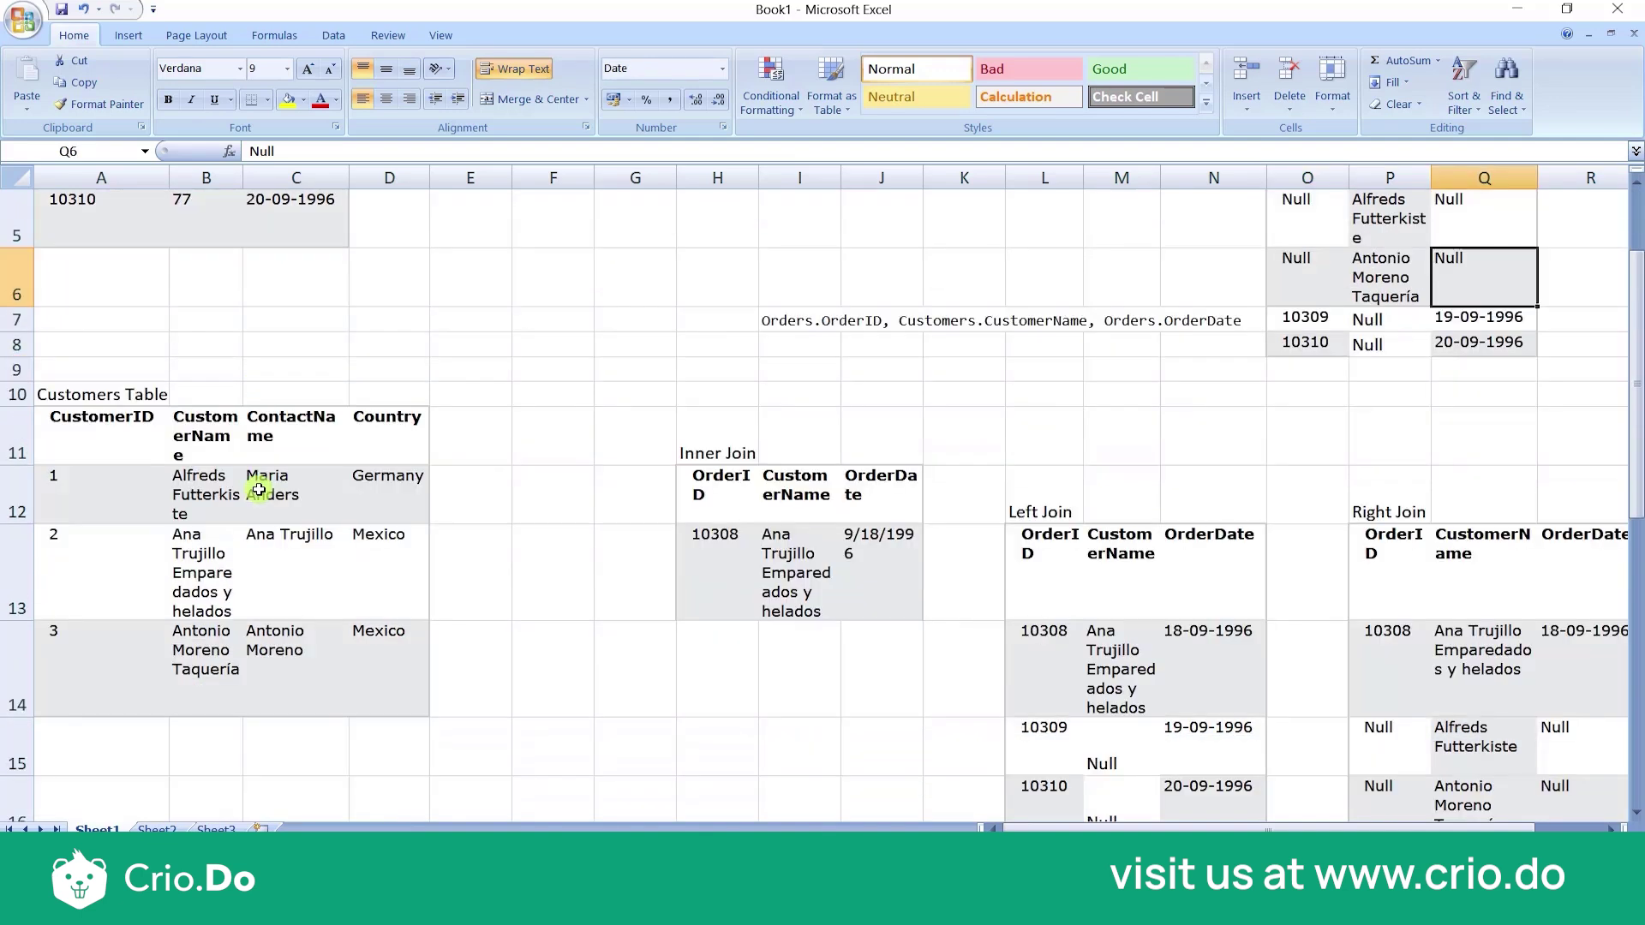
{"action": "scroll", "coordinate": [259, 490], "scroll_direction": "up", "scroll_amount": 2}
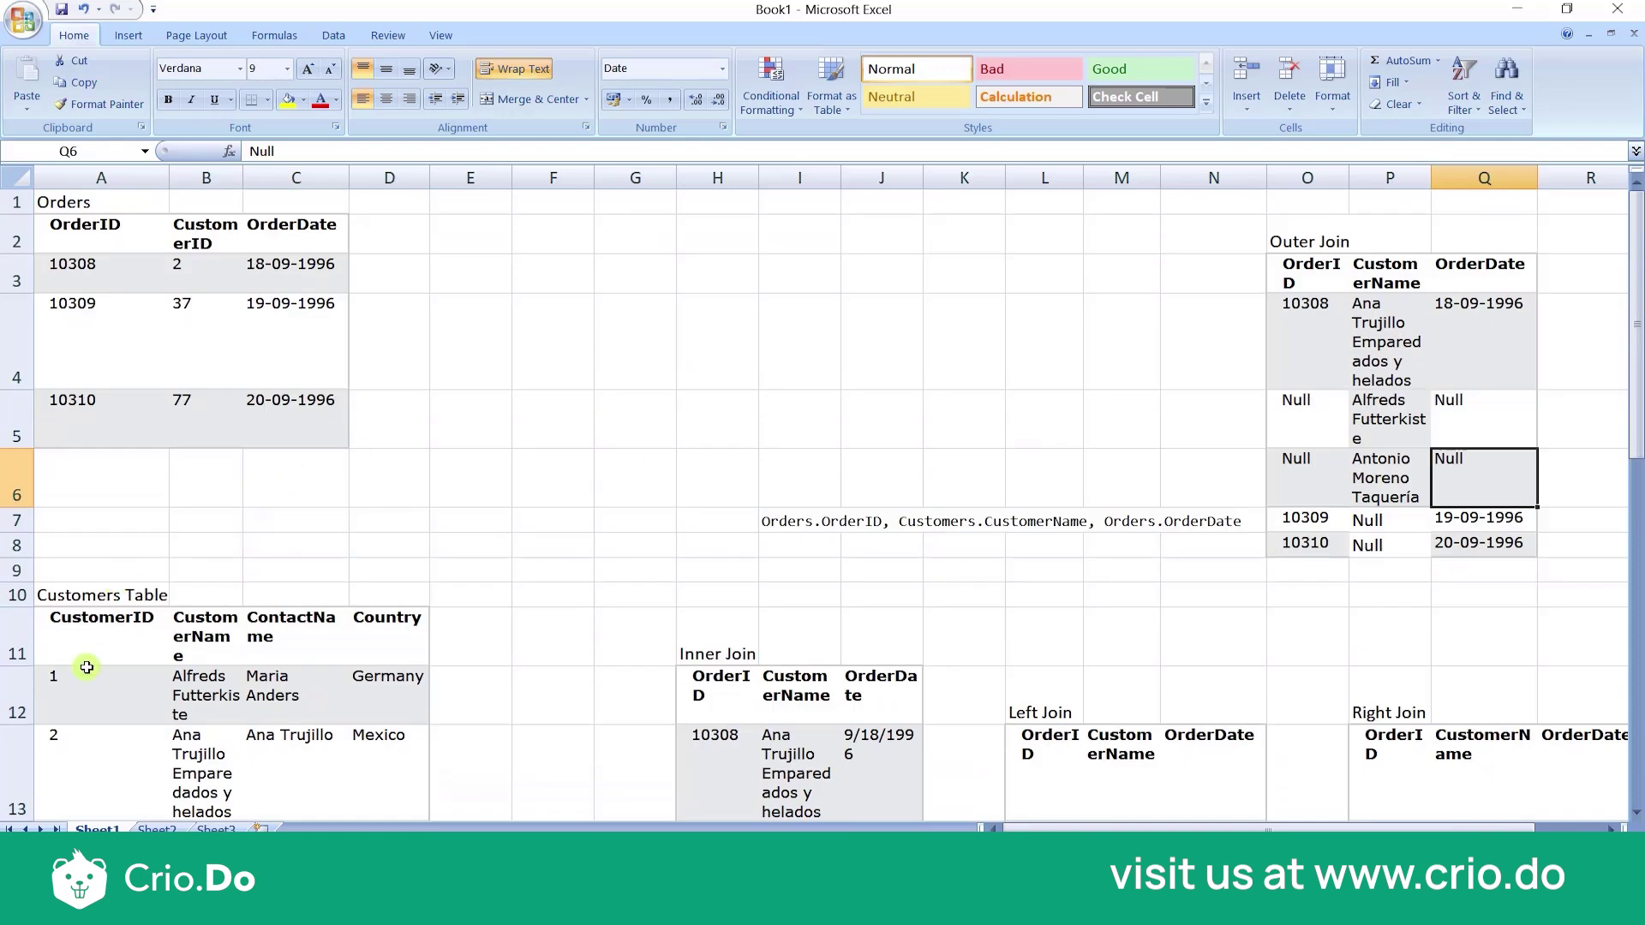
{"action": "scroll", "coordinate": [724, 439], "scroll_direction": "down", "scroll_amount": 2}
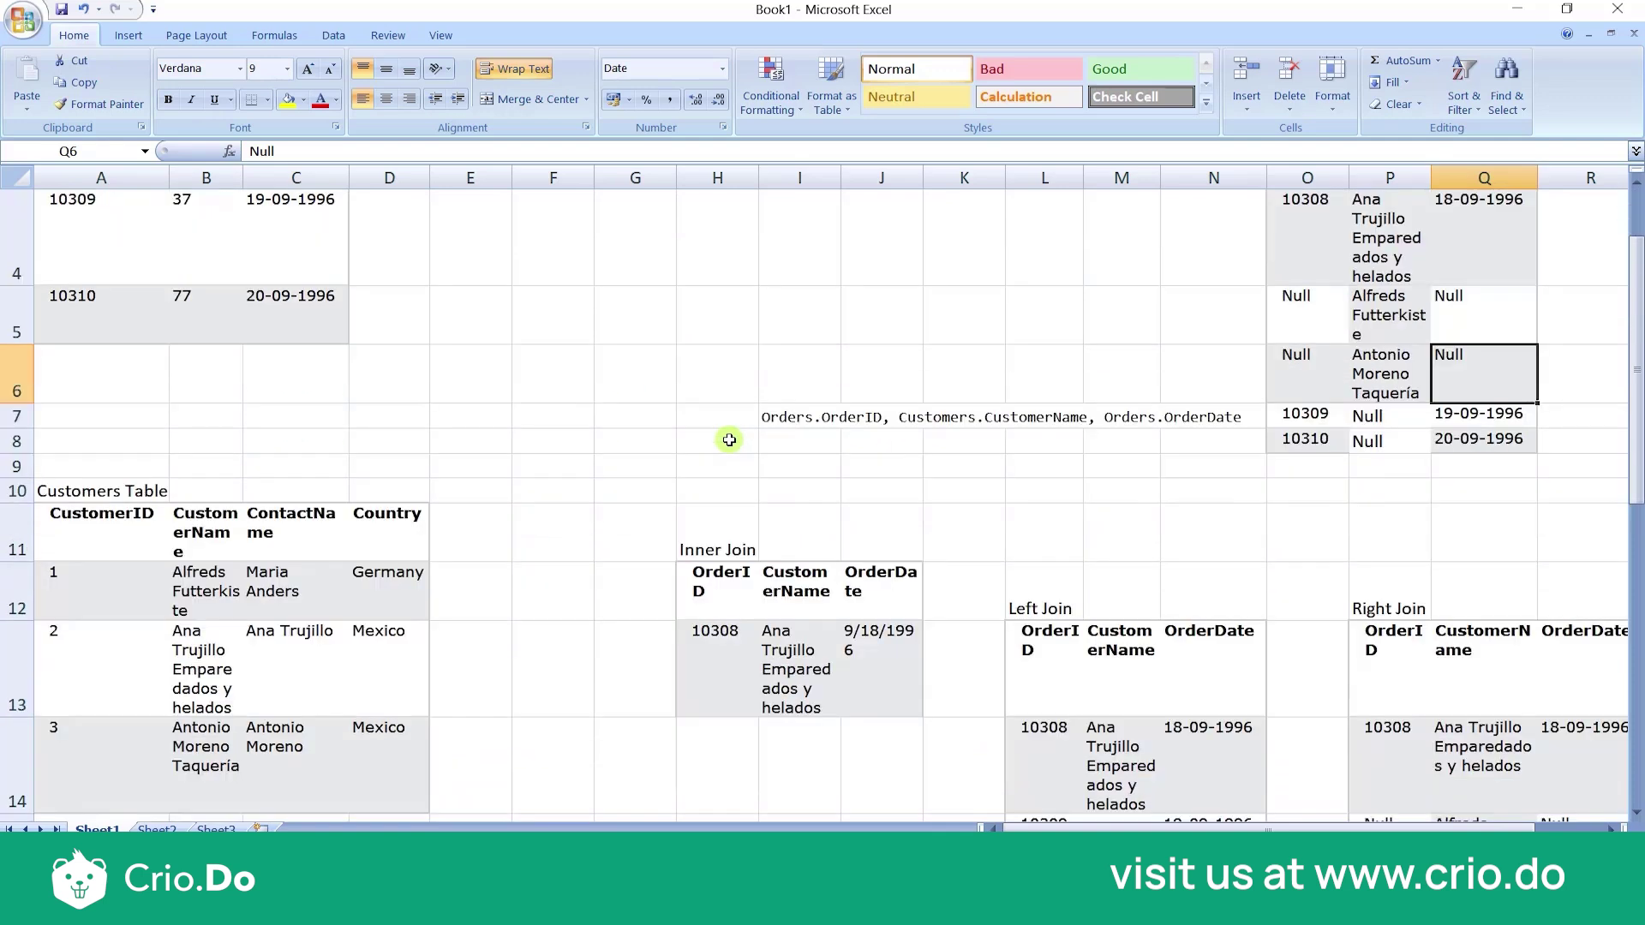
{"action": "left_click", "coordinate": [209, 487]}
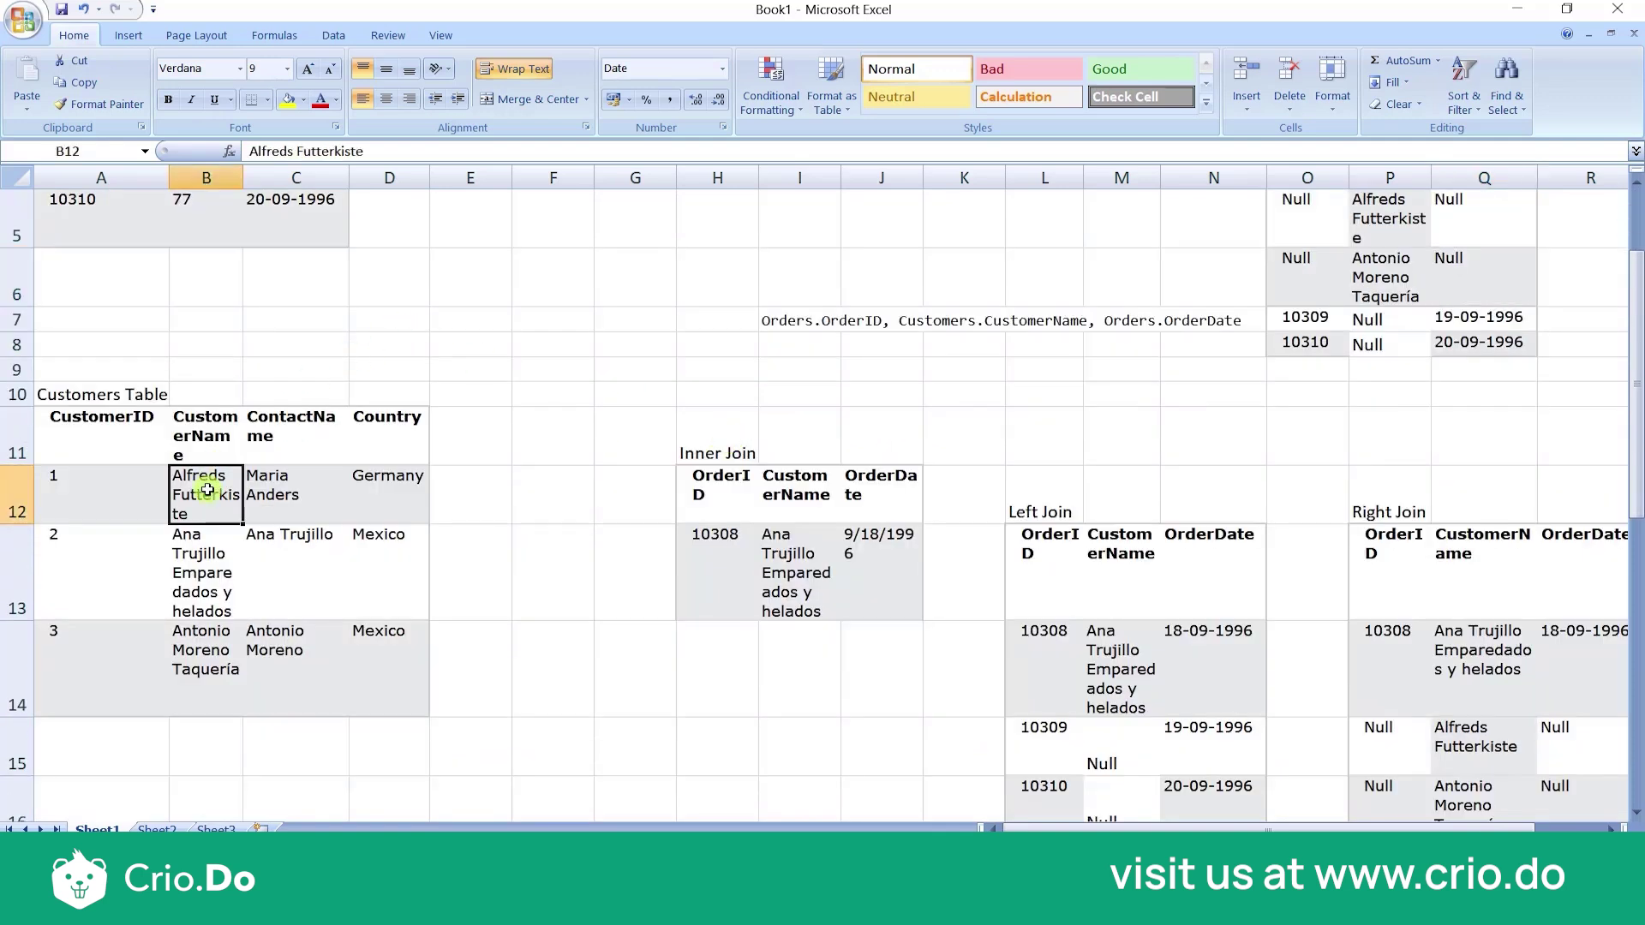
{"action": "left_click", "coordinate": [231, 641]}
{"action": "scroll", "coordinate": [624, 377], "scroll_direction": "up", "scroll_amount": 2}
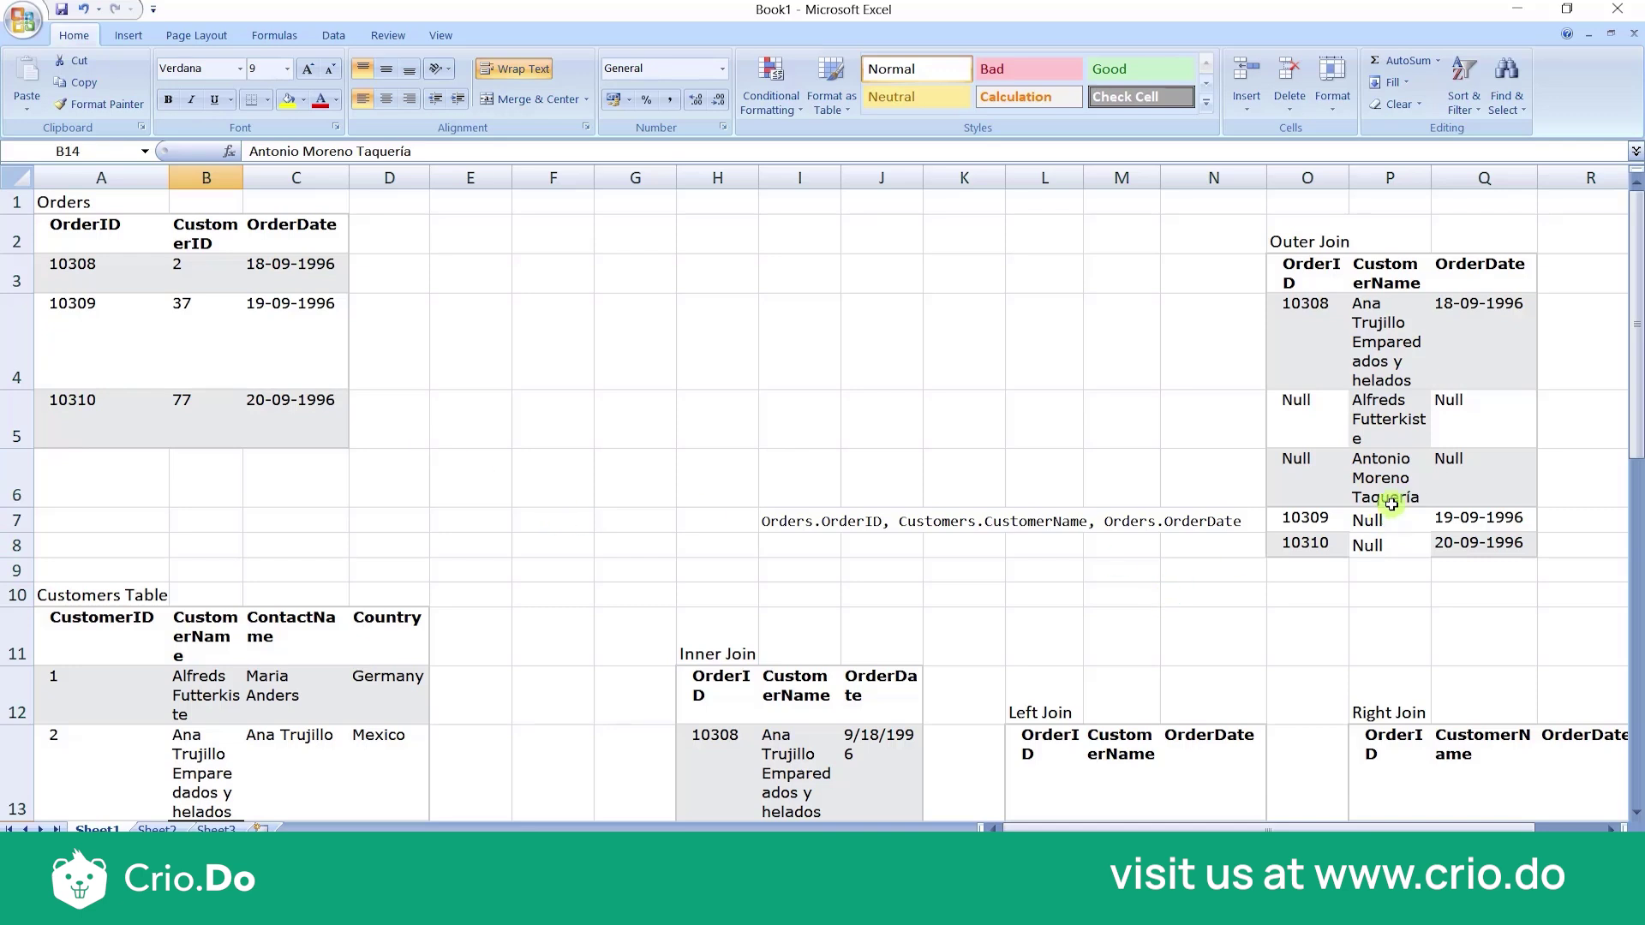
Step: Trace Outer Join orders 10309 and 10310 to their order dates in Orders, and examine their Null customer names
{"action": "left_click_drag", "start_coordinate": [1304, 518], "coordinate": [1309, 545]}
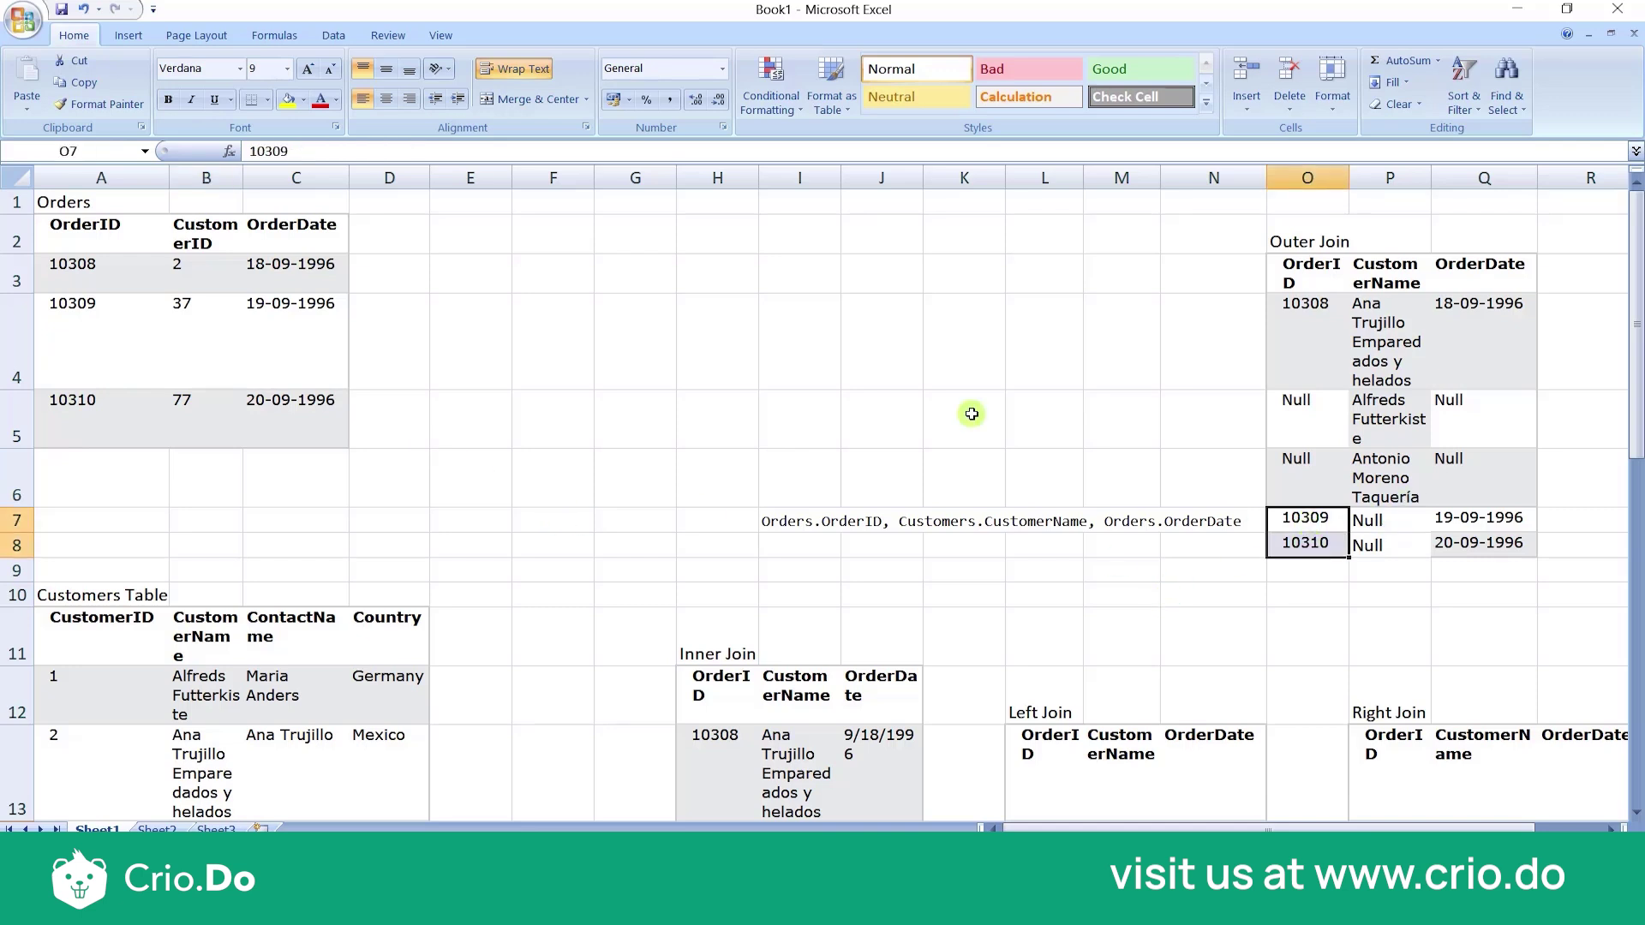
{"action": "left_click_drag", "start_coordinate": [276, 334], "coordinate": [286, 414]}
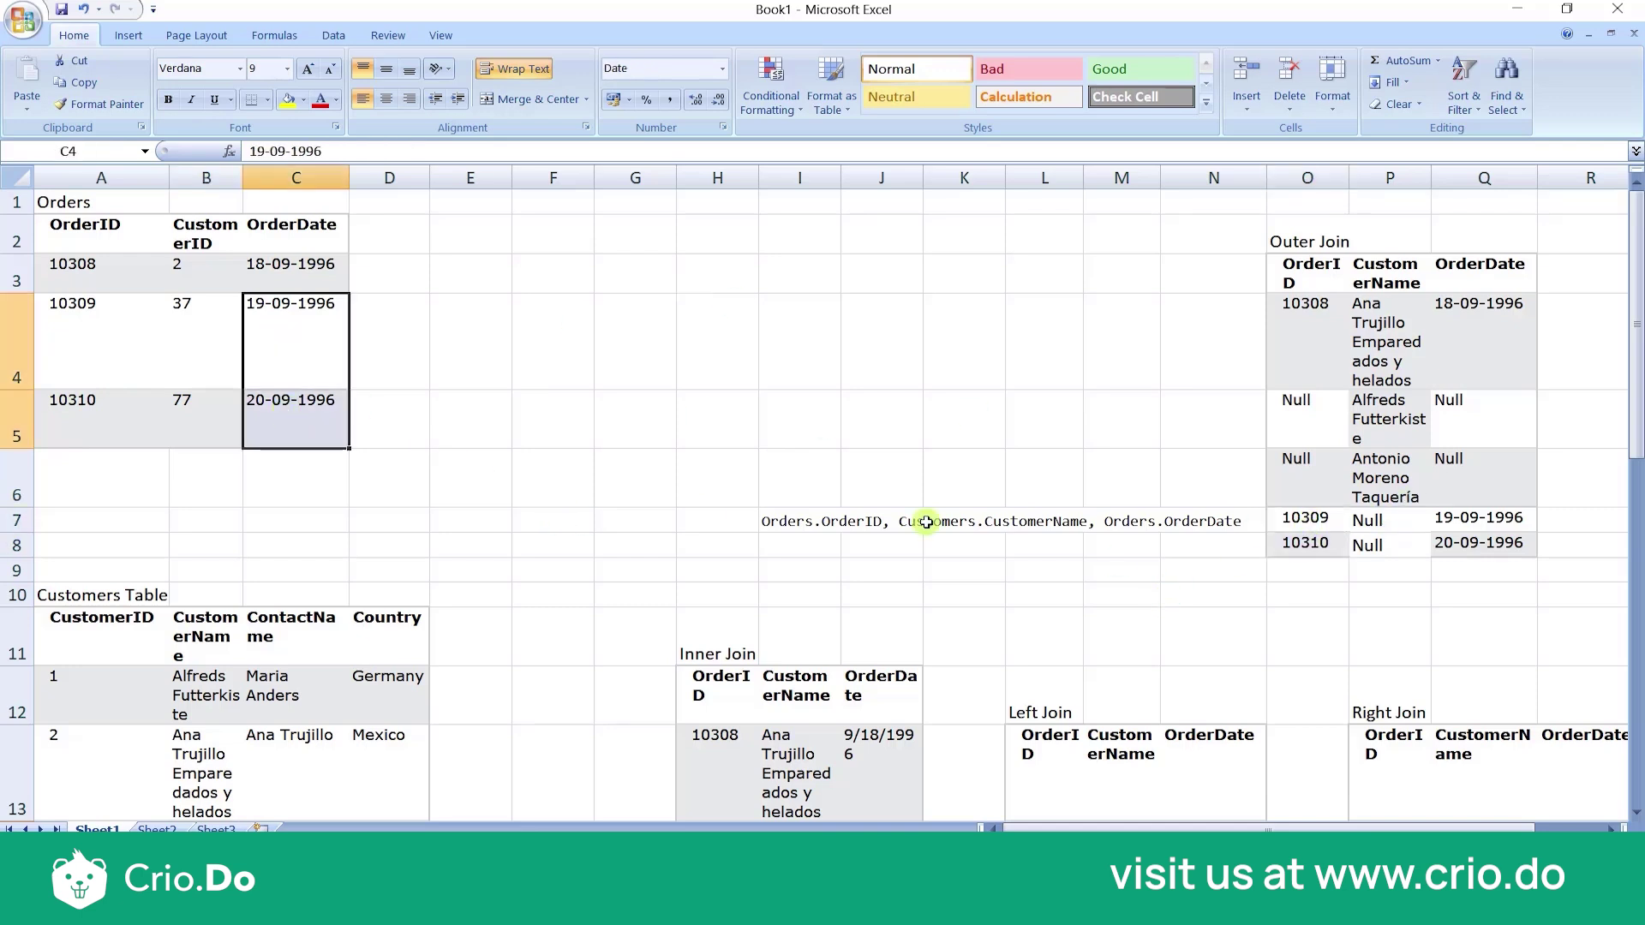
{"action": "left_click", "coordinate": [1391, 538]}
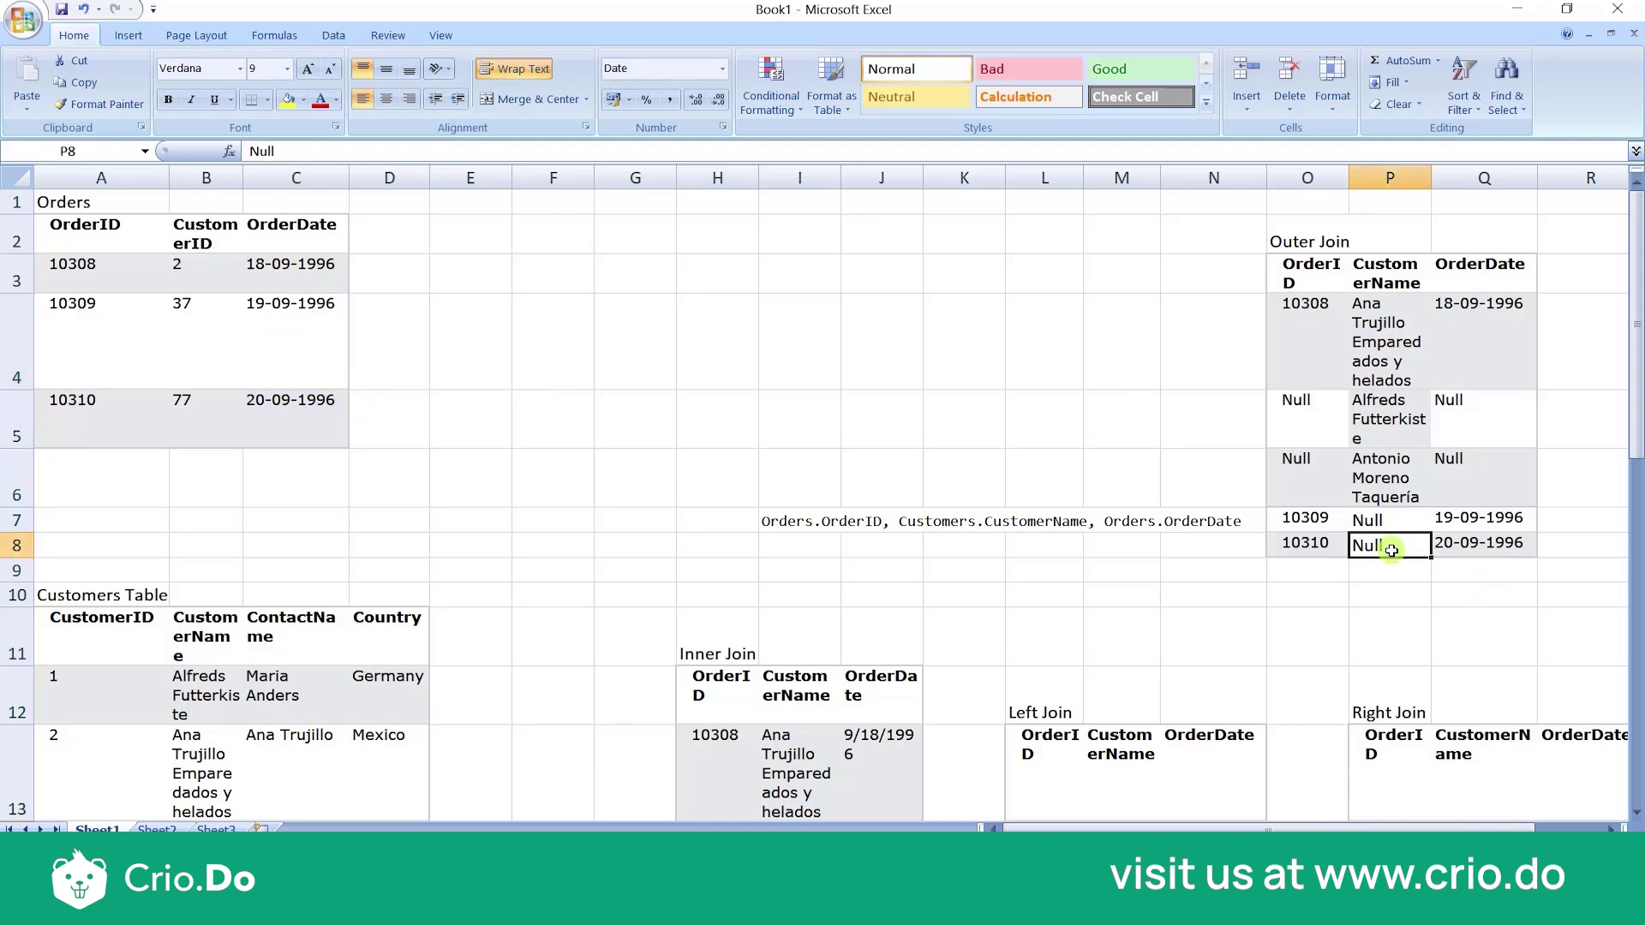
{"action": "left_click_drag", "start_coordinate": [1390, 540], "coordinate": [1386, 528]}
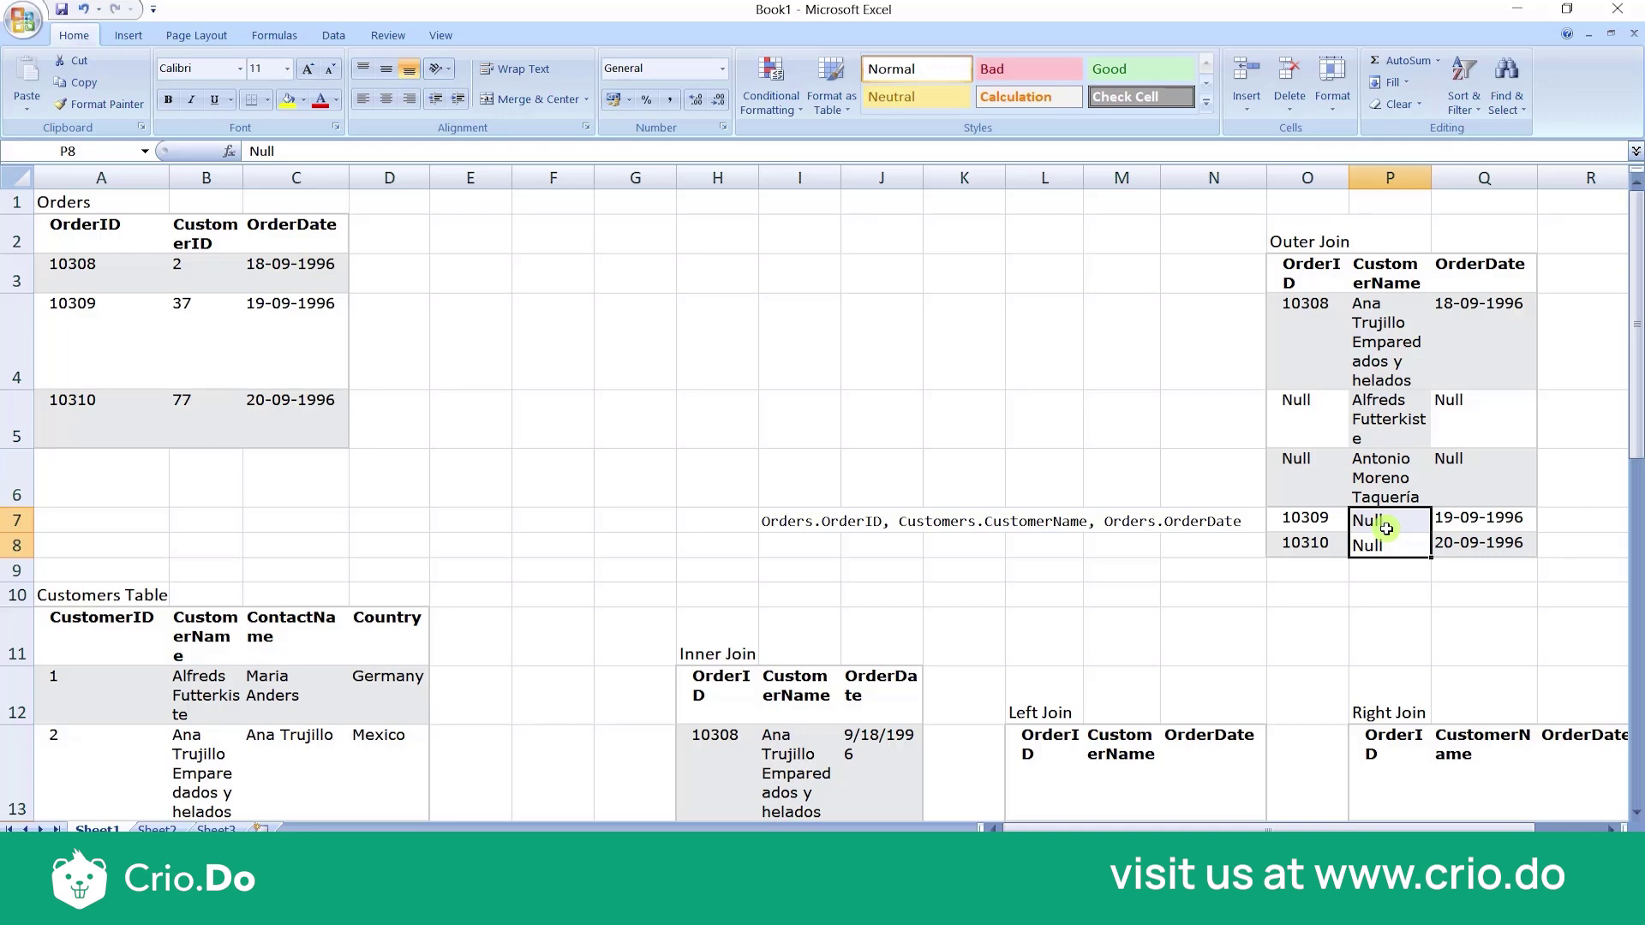
{"action": "left_click", "coordinate": [988, 437]}
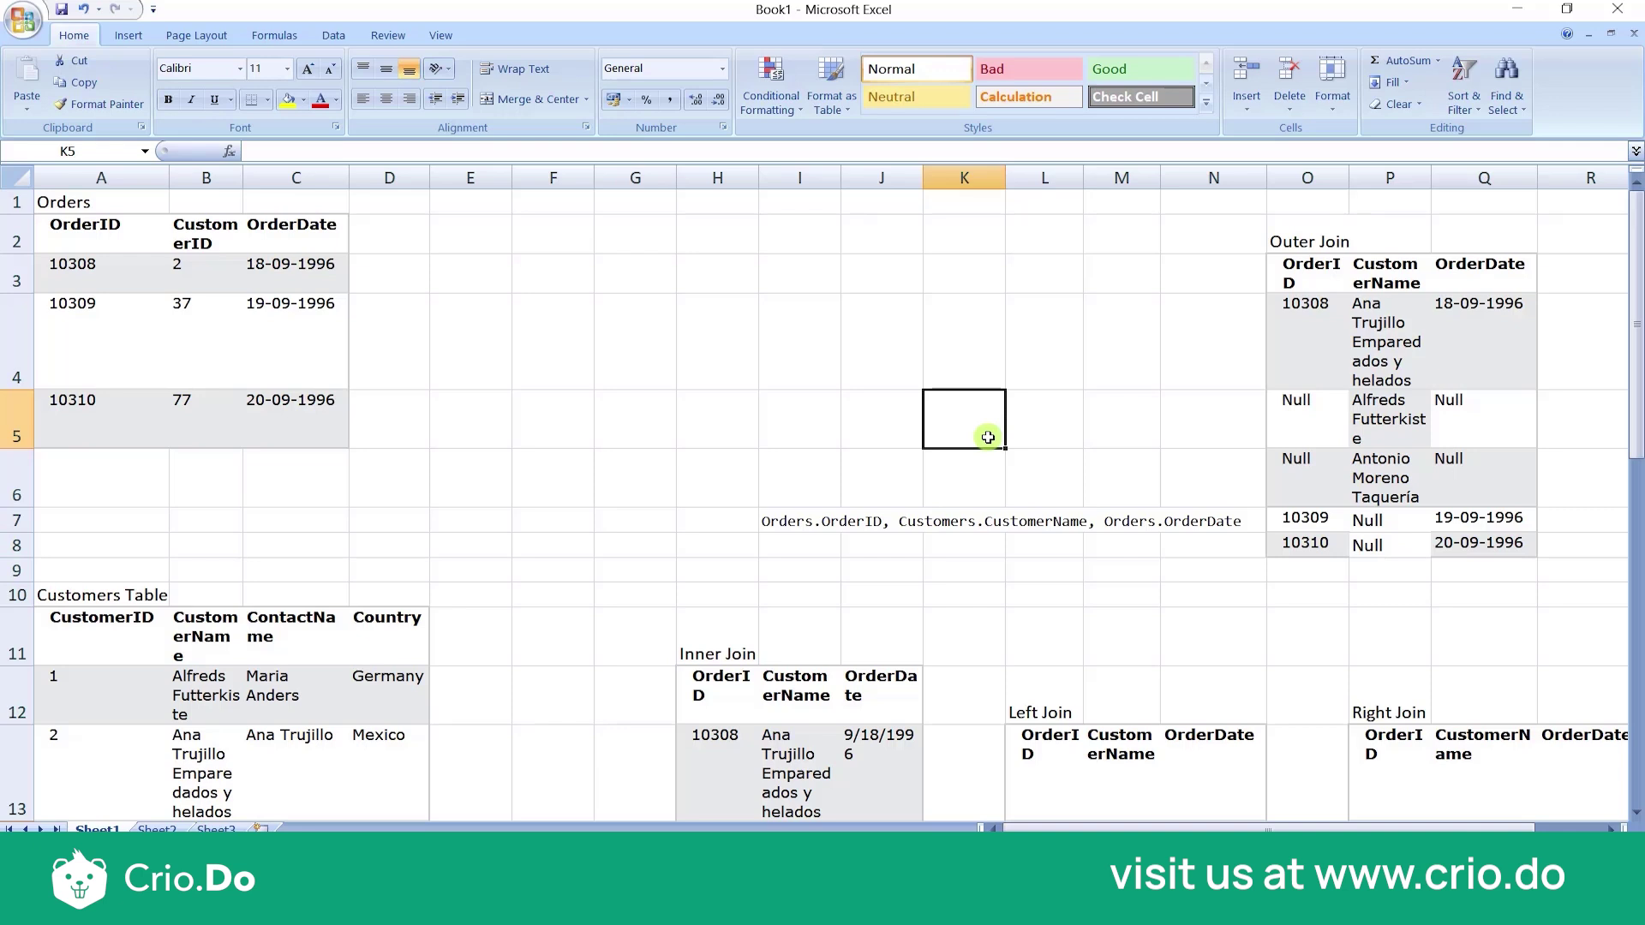
Step: Switch to Tableau, add the Full data sheet to the Practice File data source canvas and review its columns through Profit
{"action": "key", "text": "alt+Tab"}
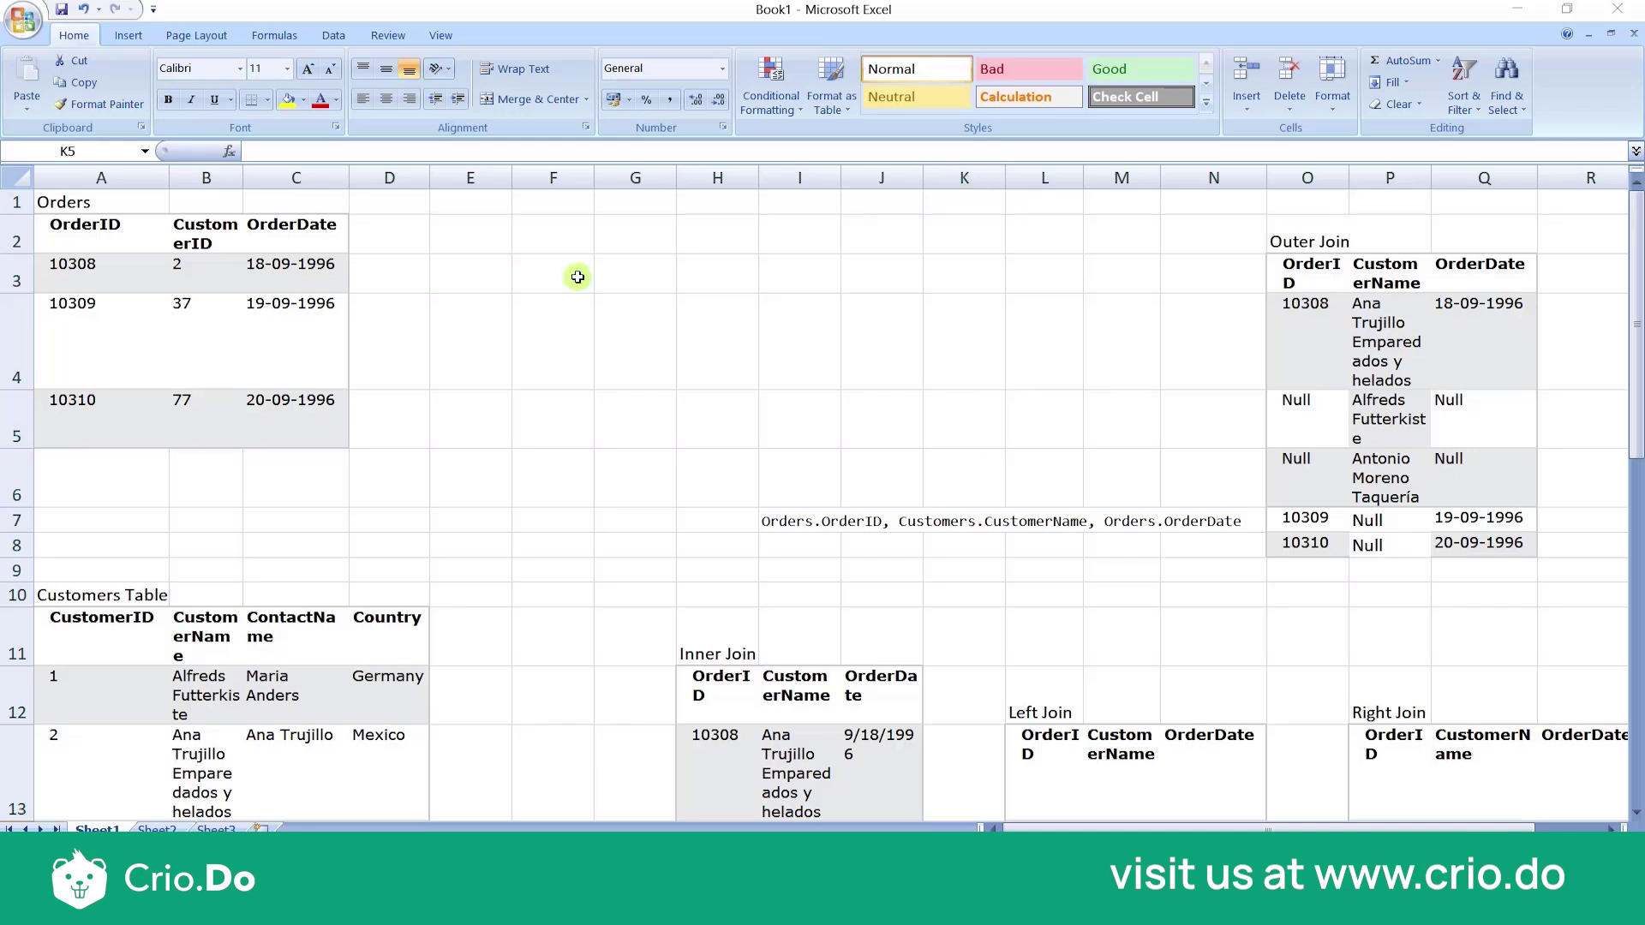
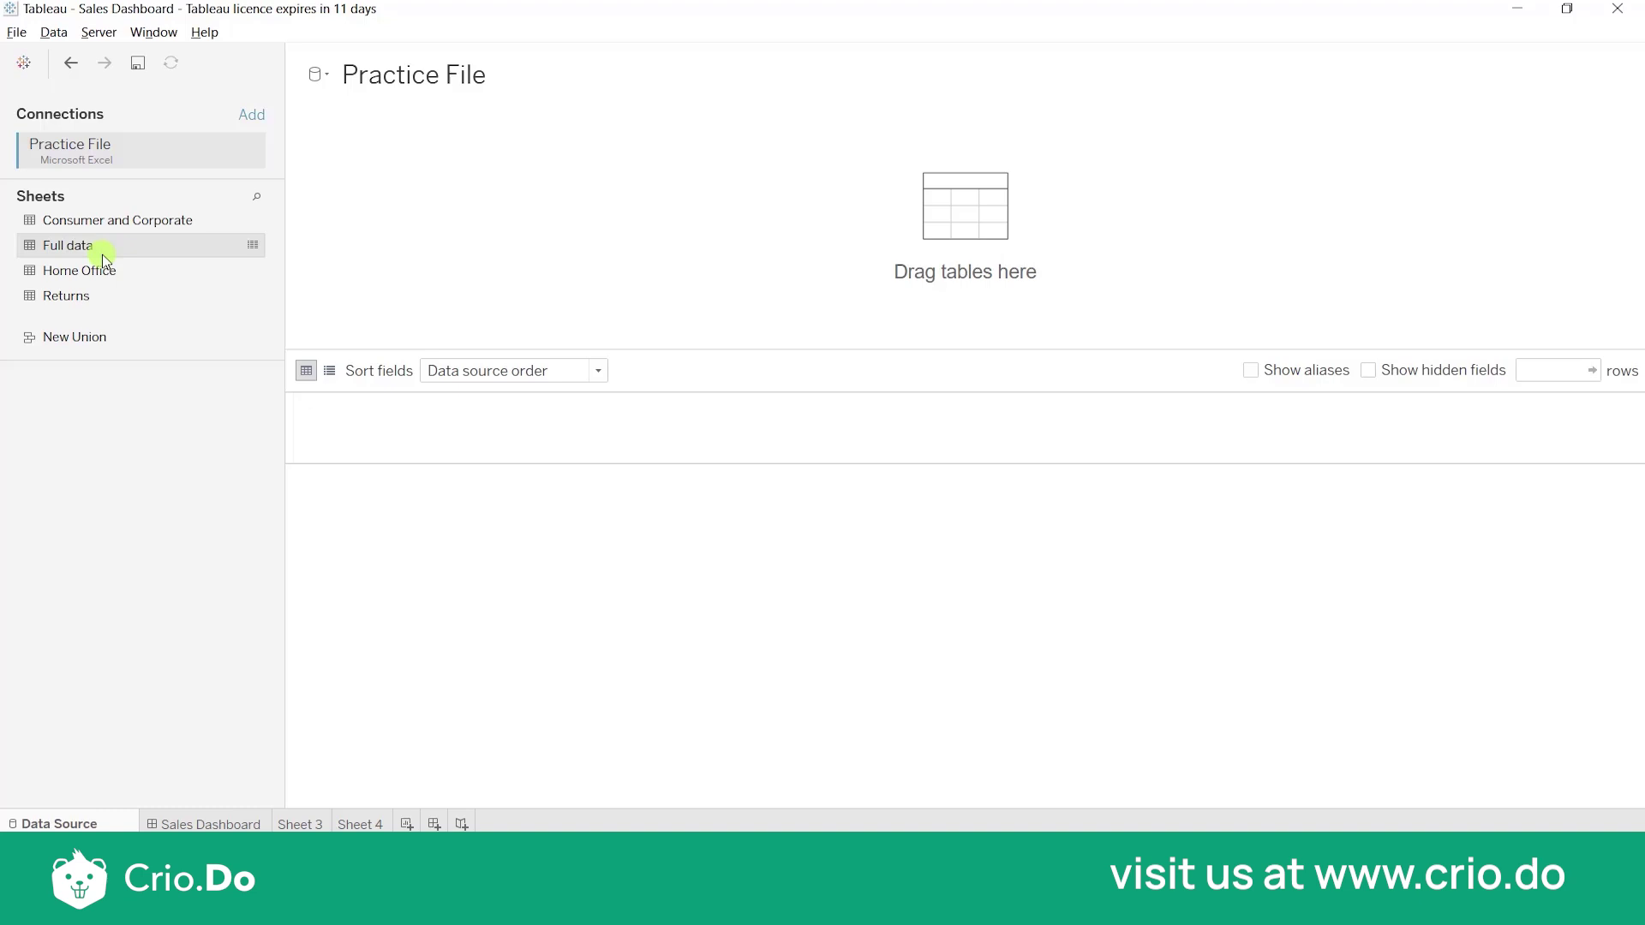
{"action": "left_click_drag", "start_coordinate": [148, 244], "coordinate": [464, 203]}
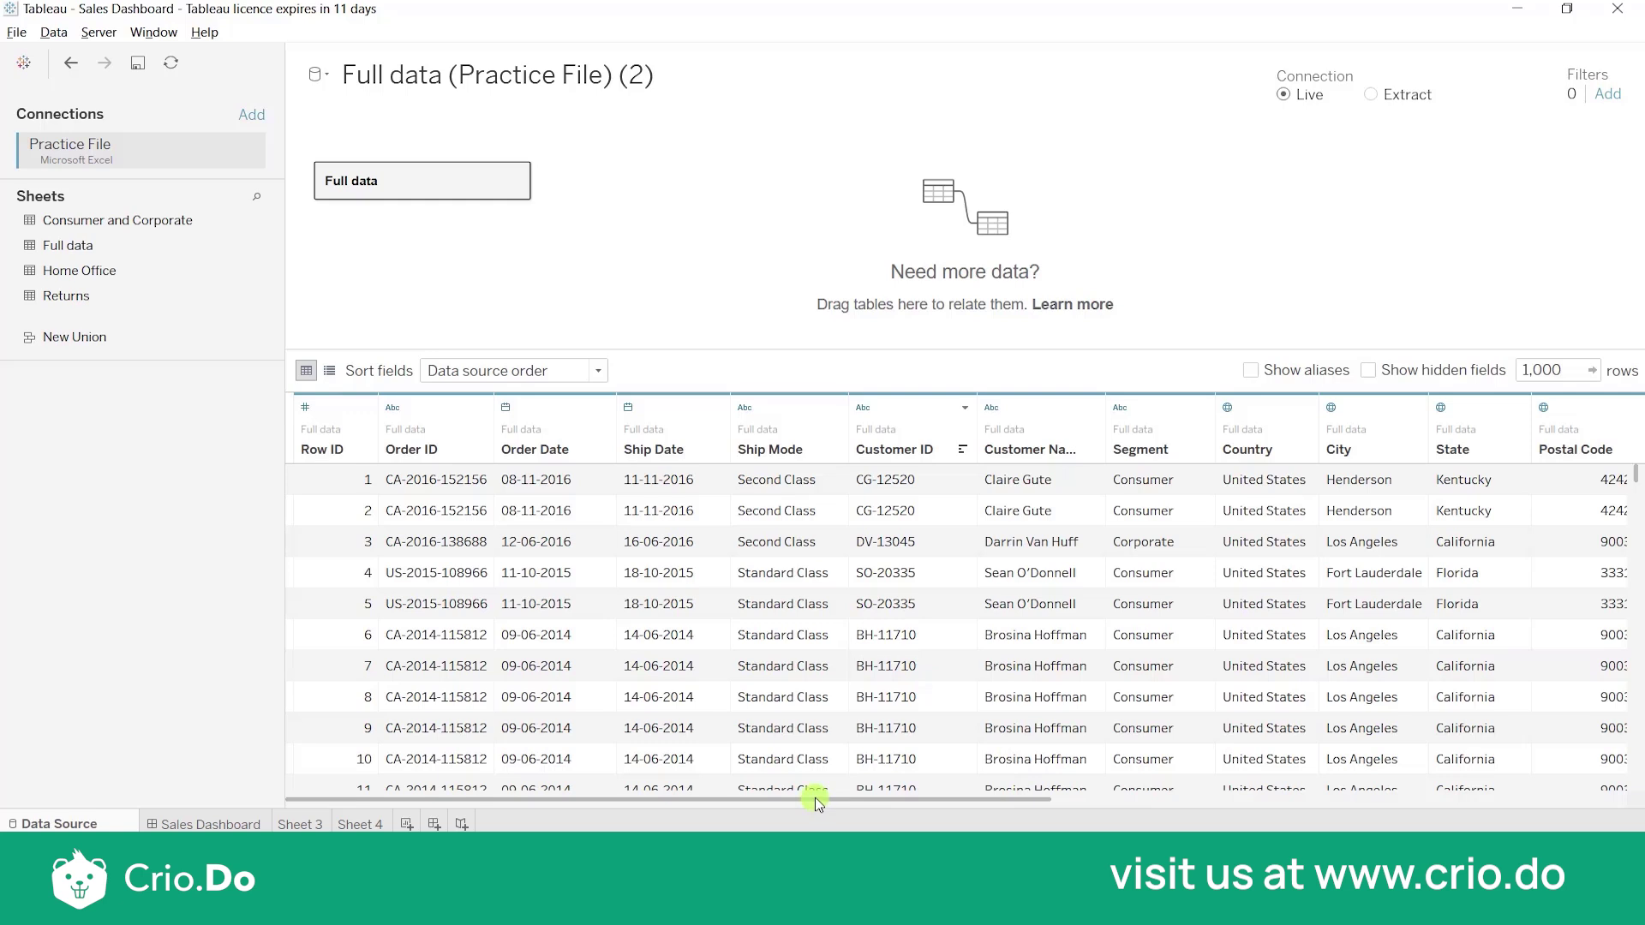
{"action": "left_click_drag", "start_coordinate": [838, 804], "coordinate": [1514, 805]}
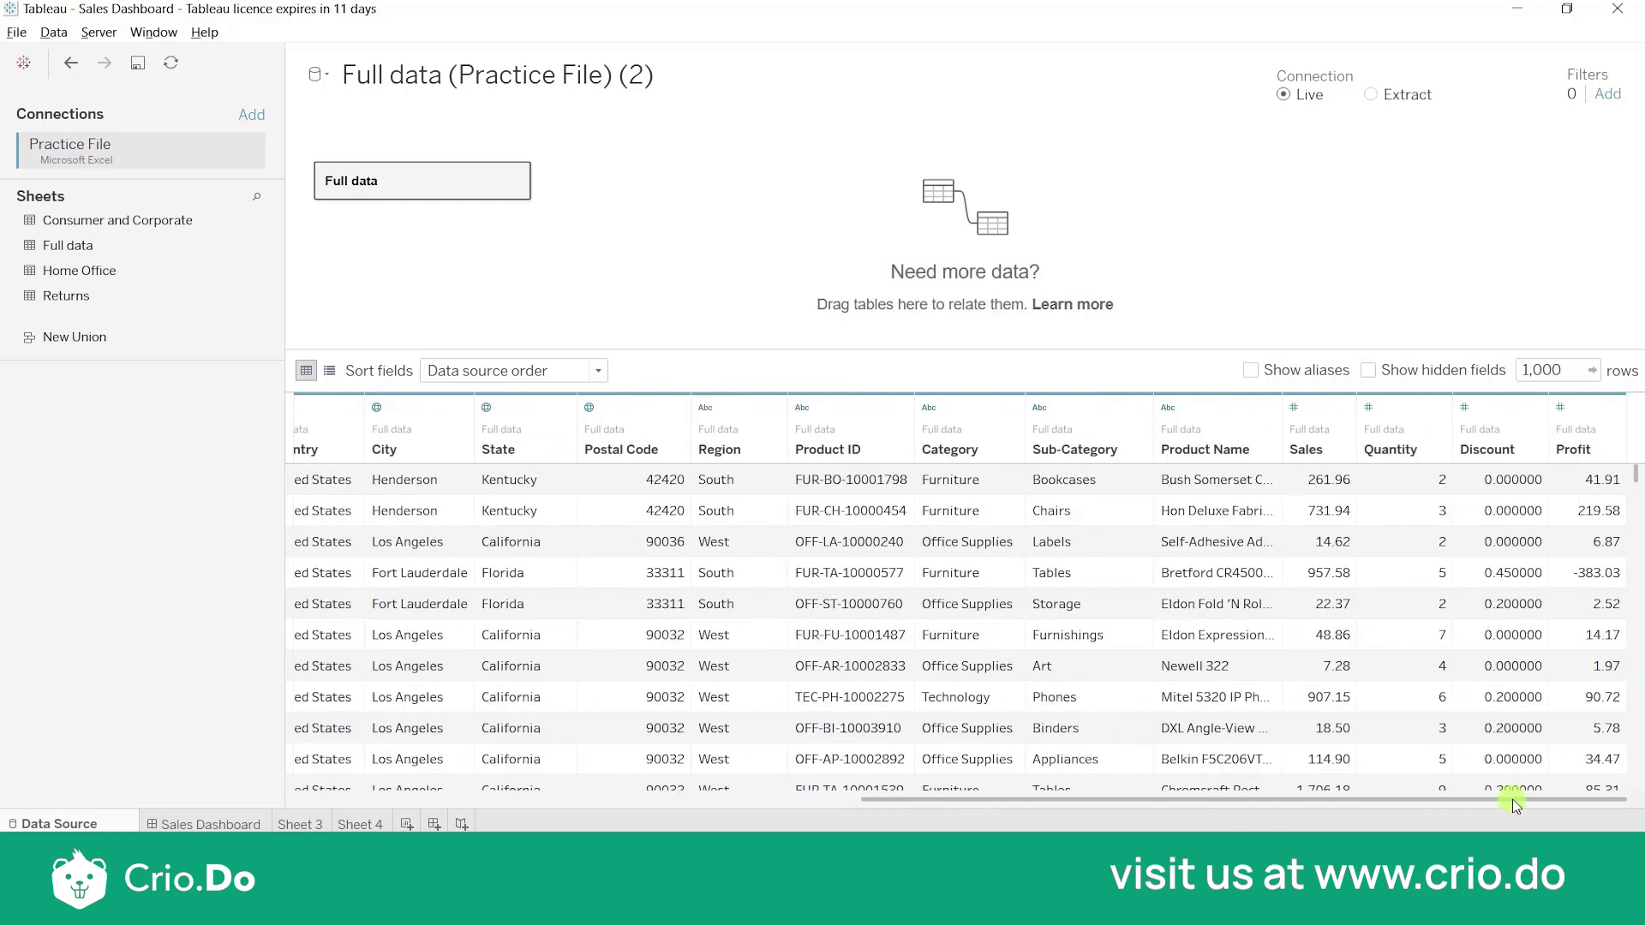
{"action": "left_click_drag", "start_coordinate": [1515, 805], "coordinate": [691, 799]}
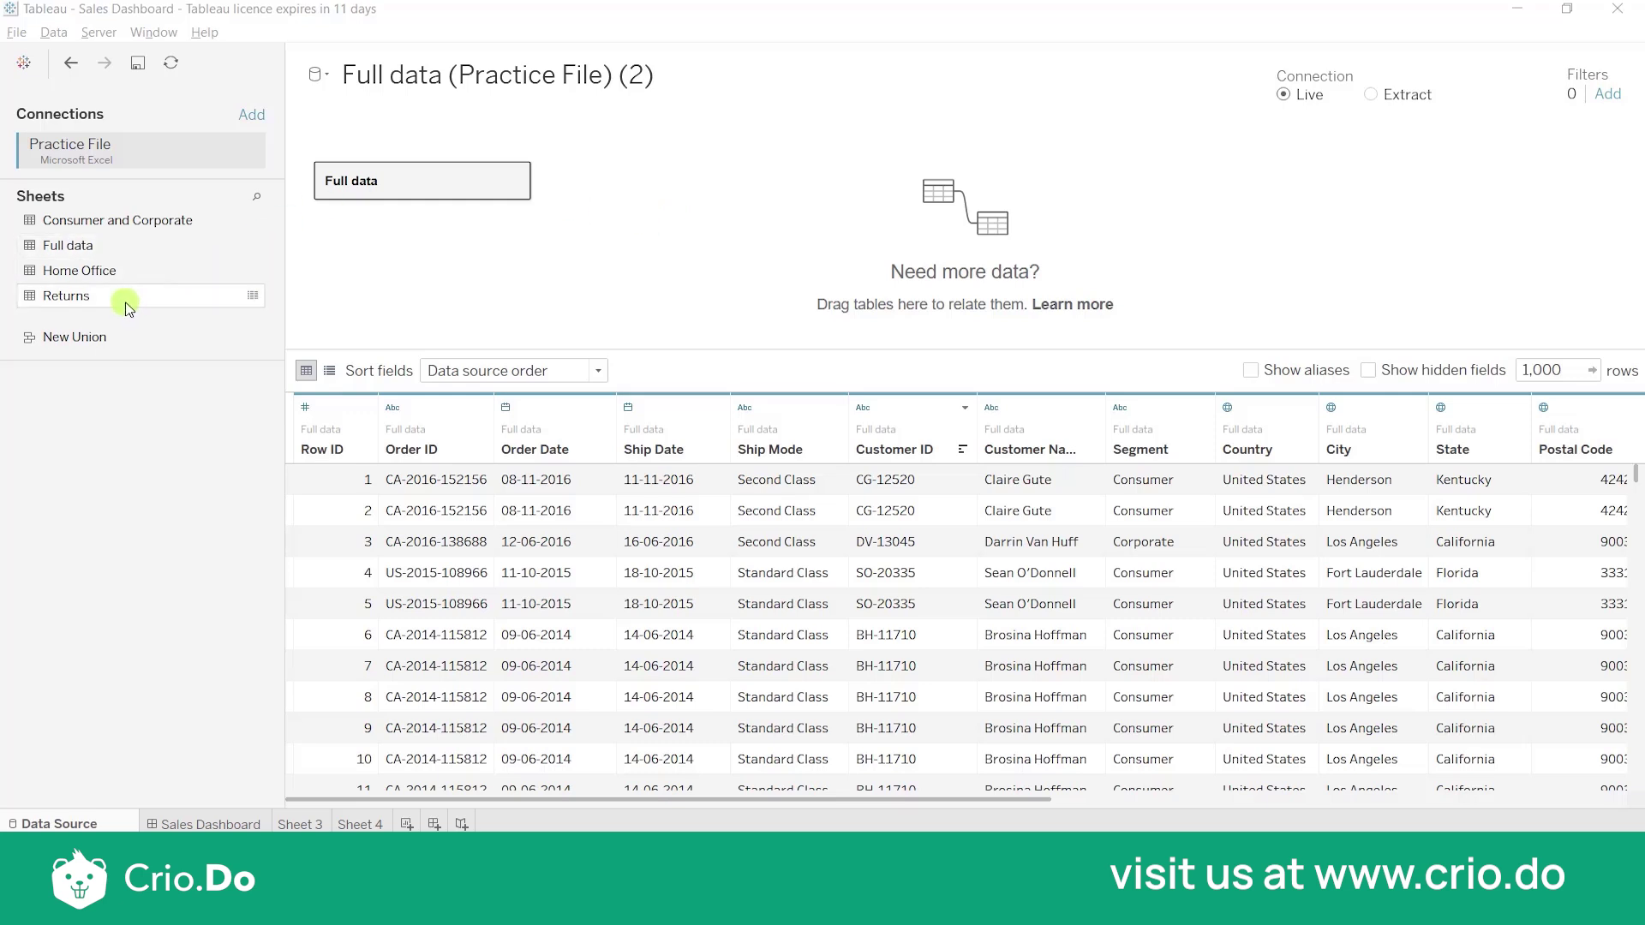
Step: View the Returns sheet's data alongside the Full data preview, examining its Order ID and Returned columns, and close the view
{"action": "left_click", "coordinate": [251, 297]}
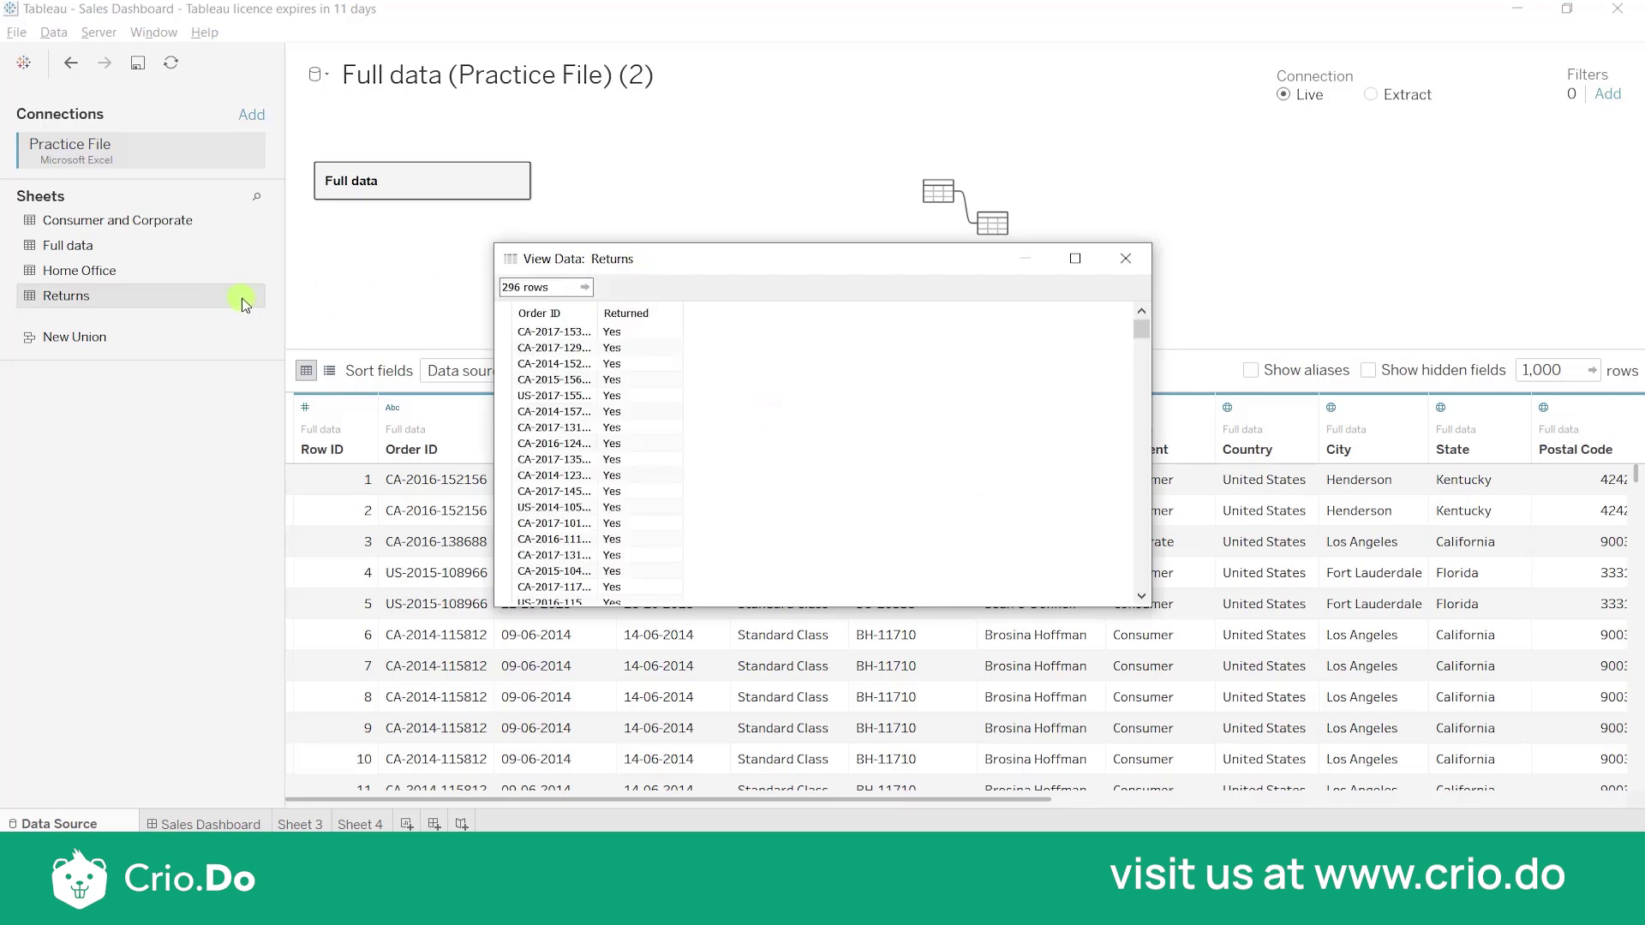
{"action": "left_click_drag", "start_coordinate": [666, 265], "coordinate": [350, 401]}
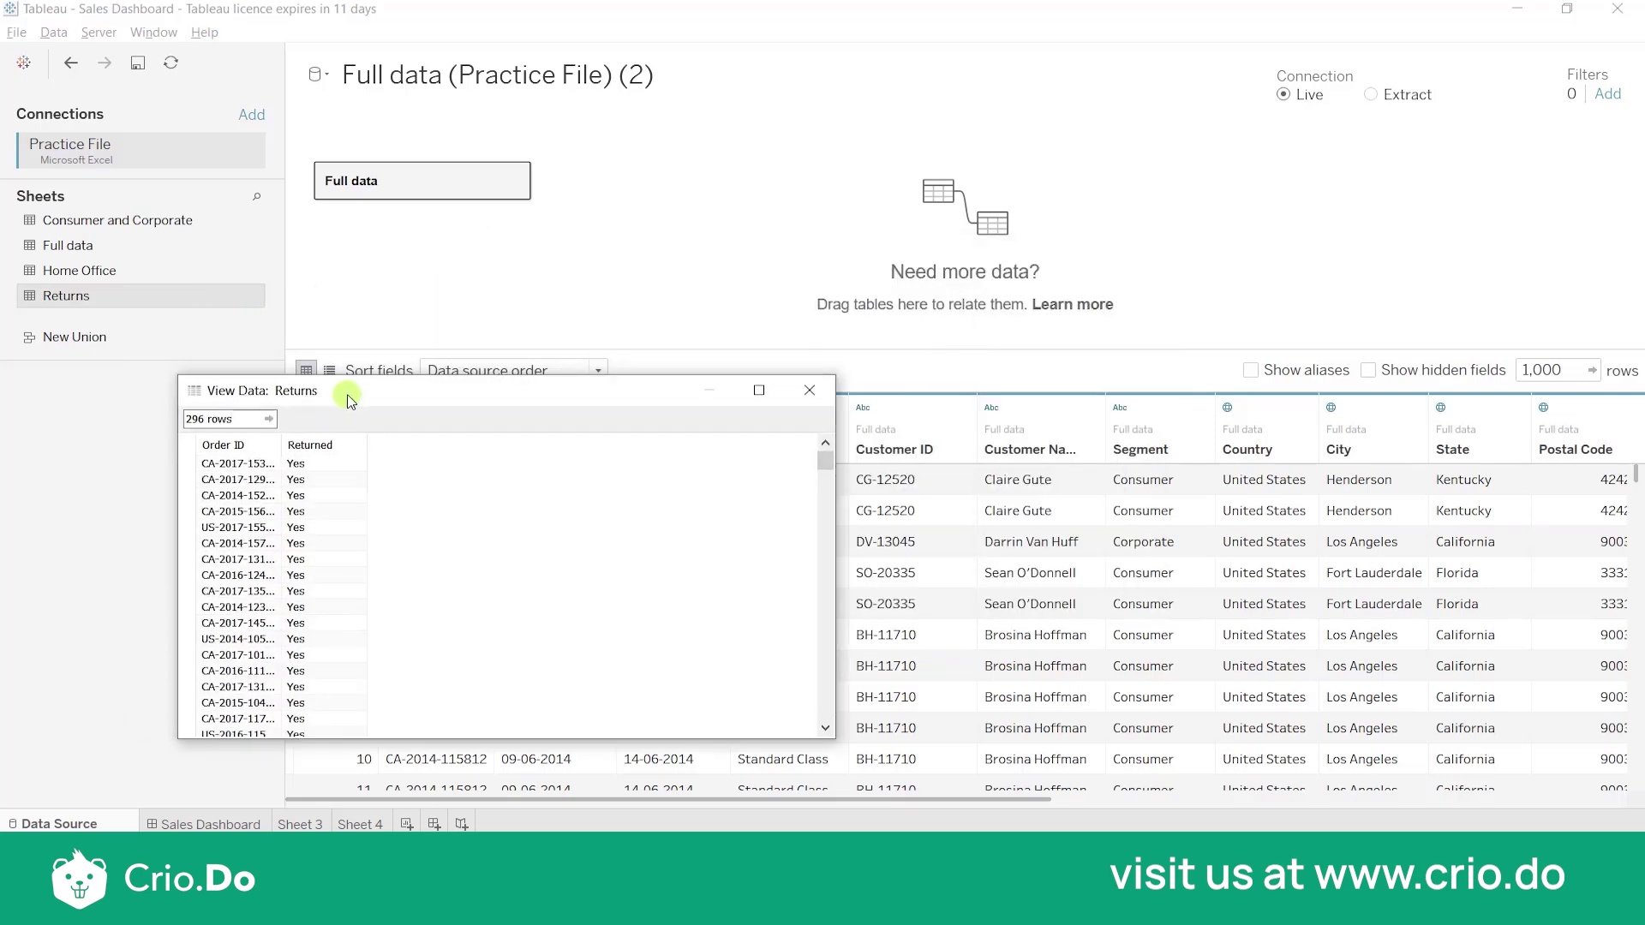
{"action": "left_click", "coordinate": [810, 391]}
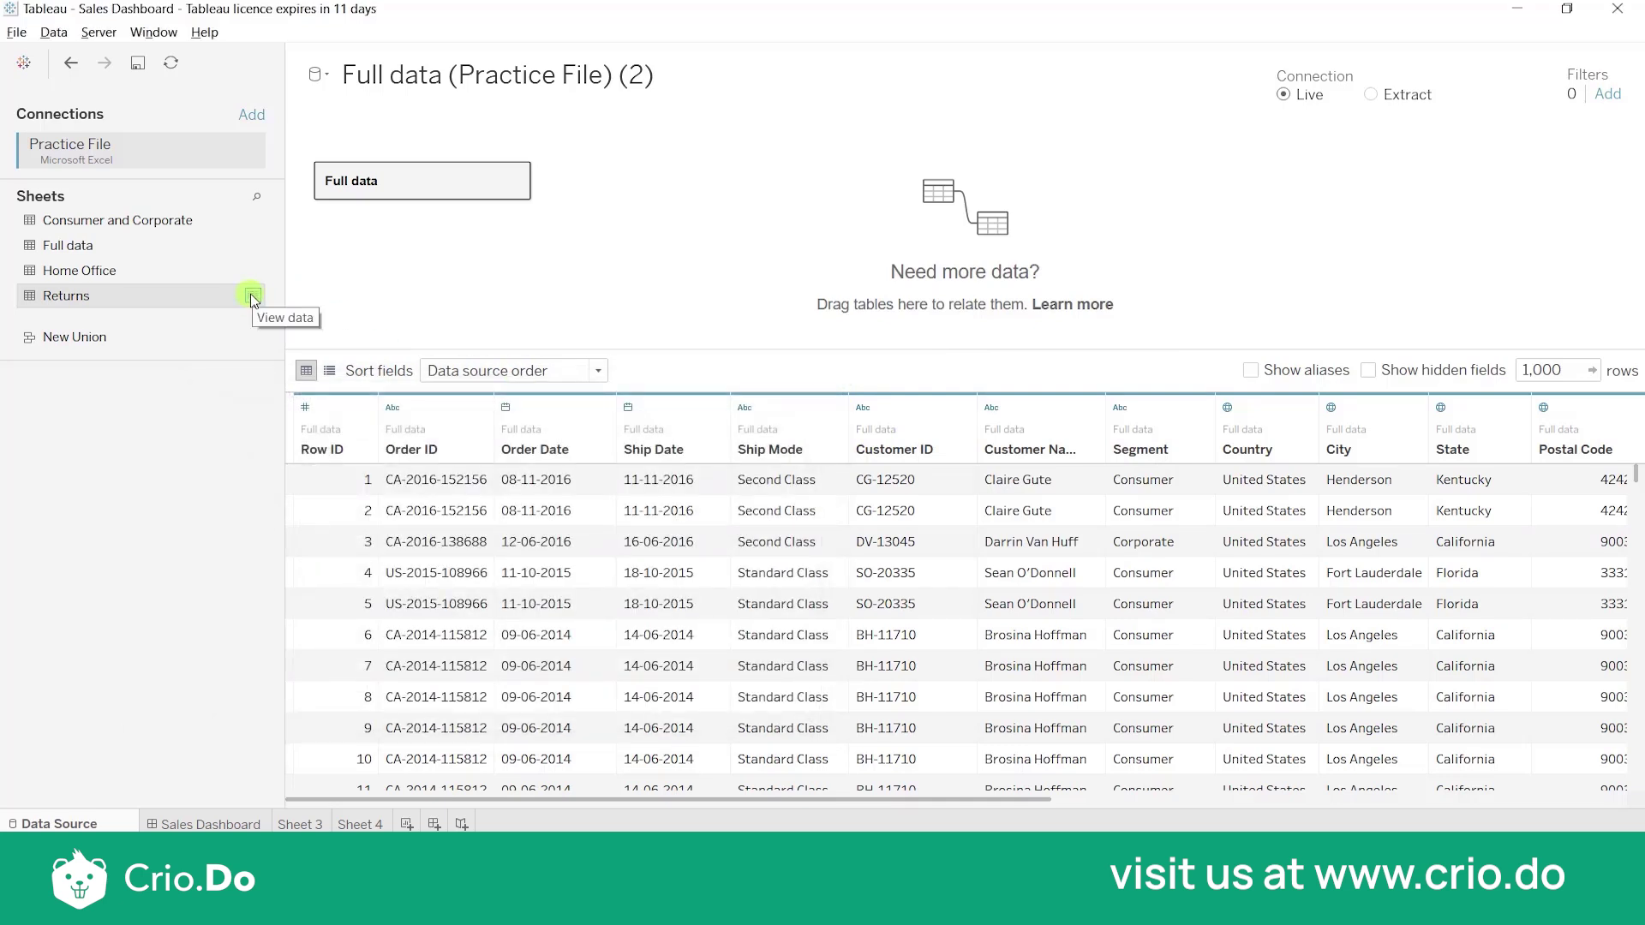
{"action": "left_click", "coordinate": [252, 296]}
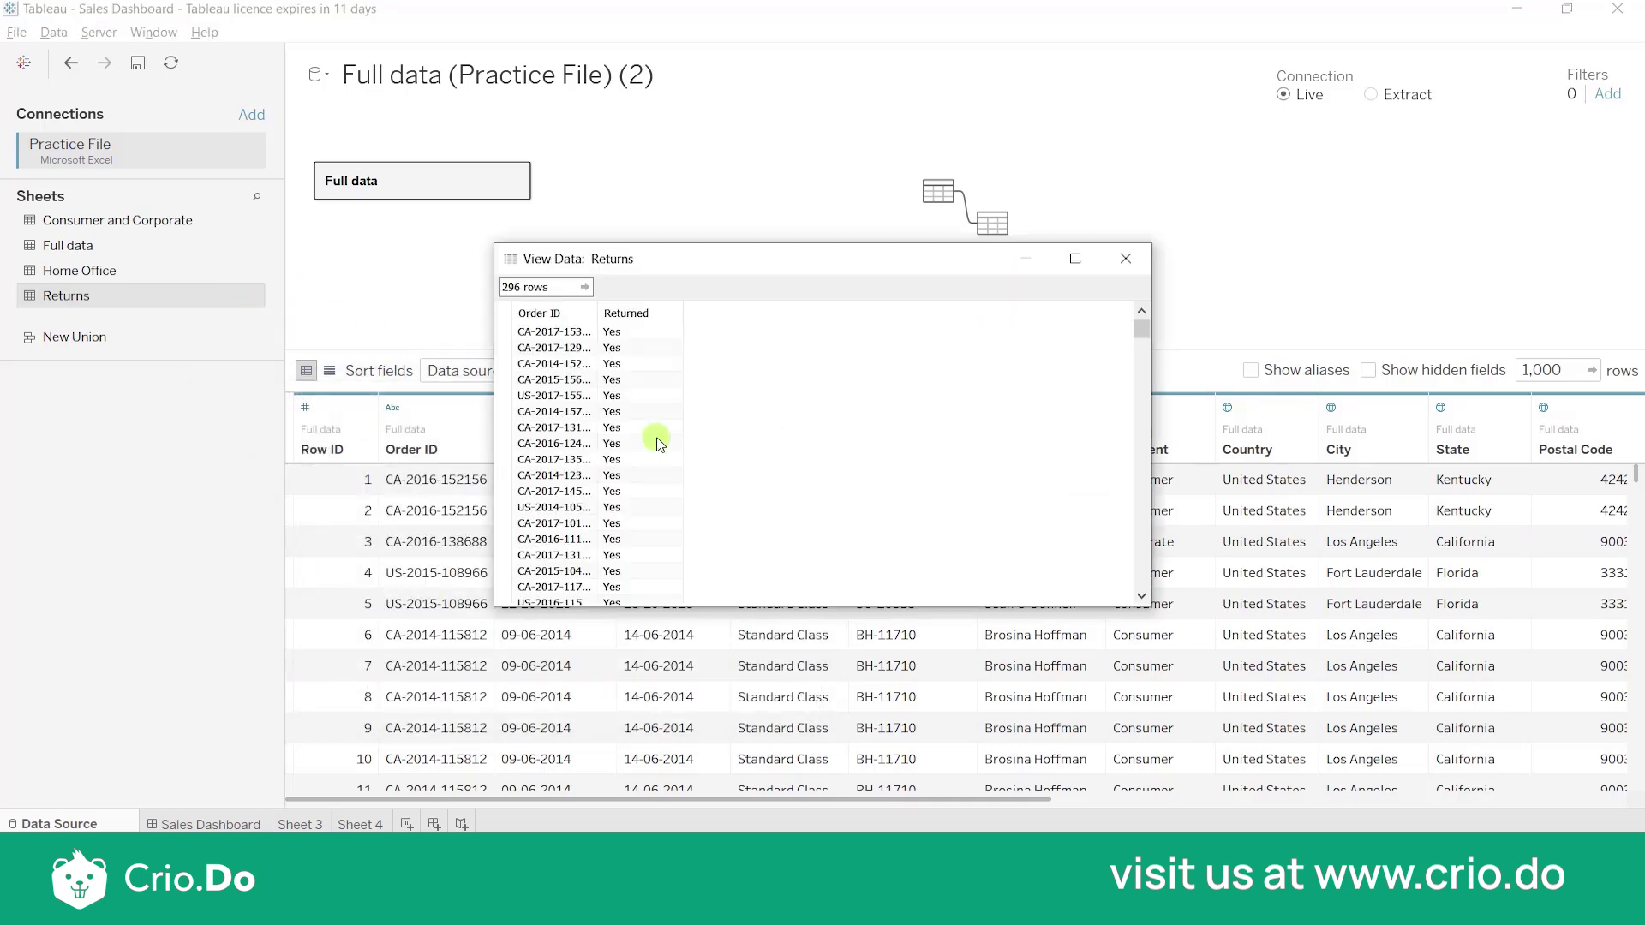
{"action": "left_click_drag", "start_coordinate": [686, 260], "coordinate": [572, 369]}
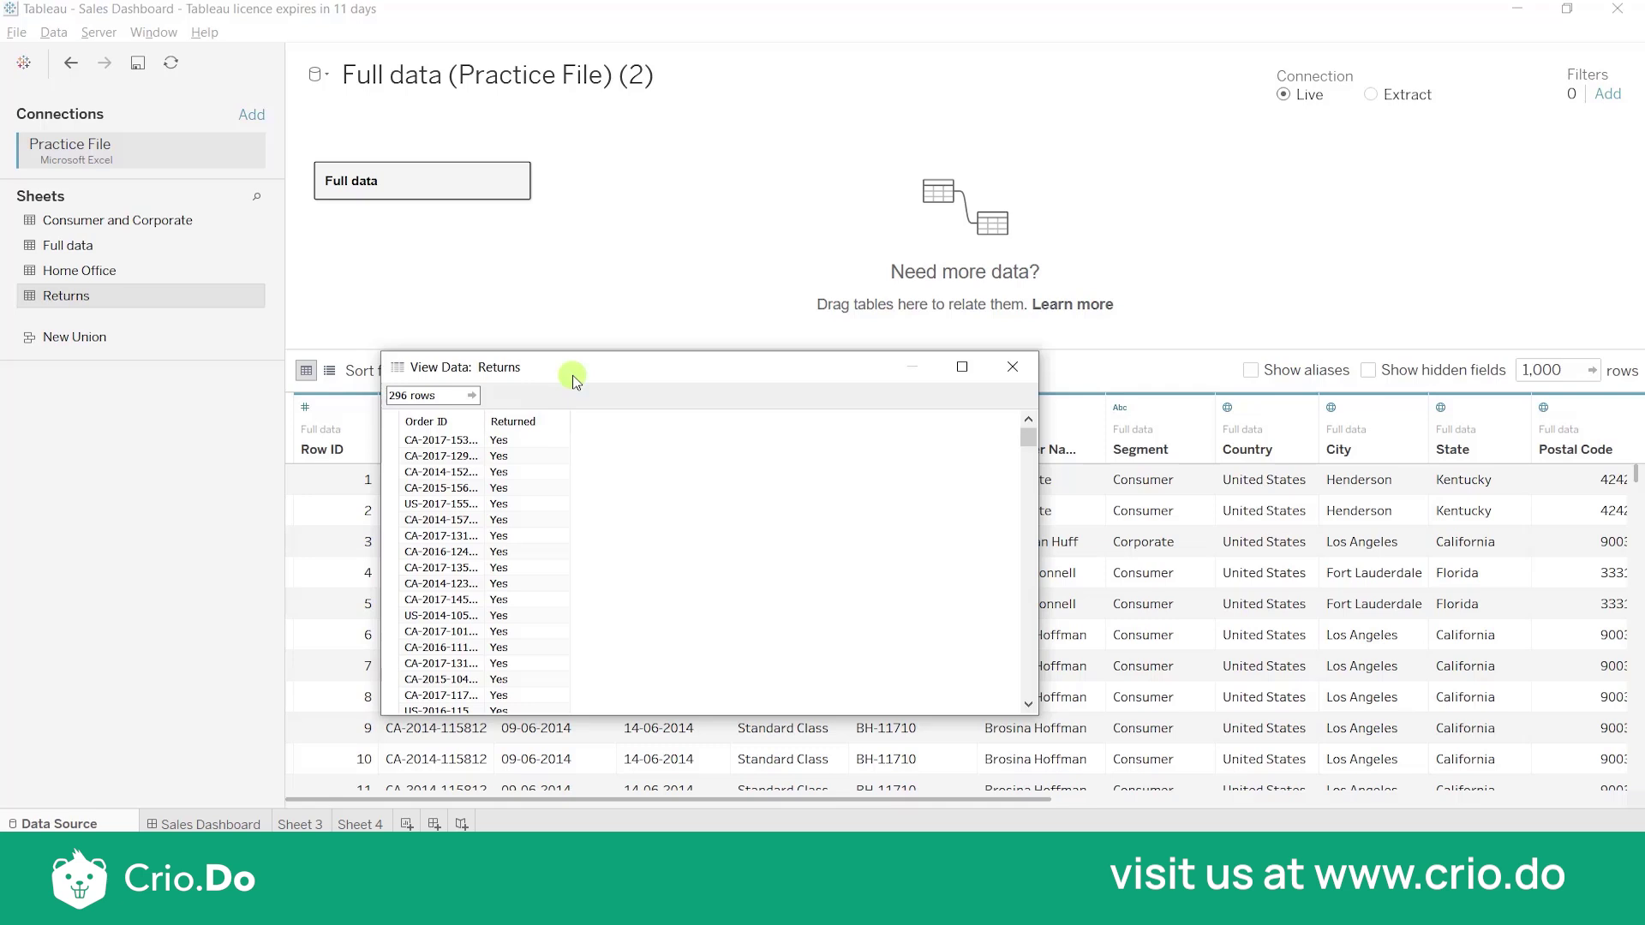
{"action": "left_click", "coordinate": [1007, 367]}
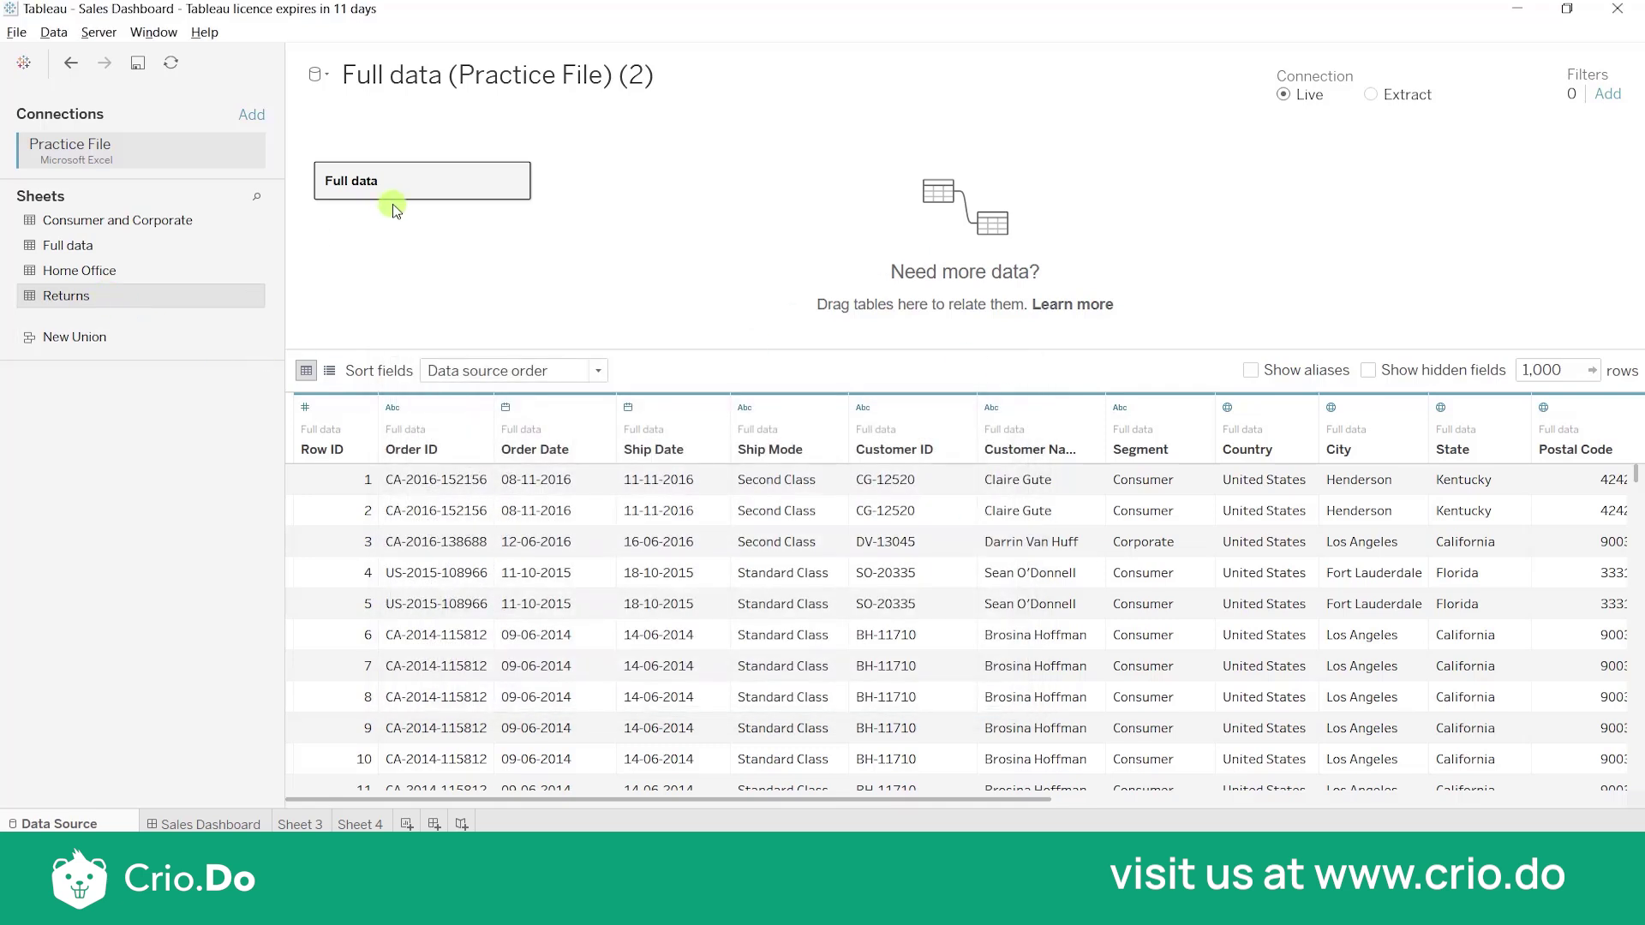
Step: Revert the data source canvas to empty and add the Full data sheet to it again
{"action": "double_click", "coordinate": [454, 175]}
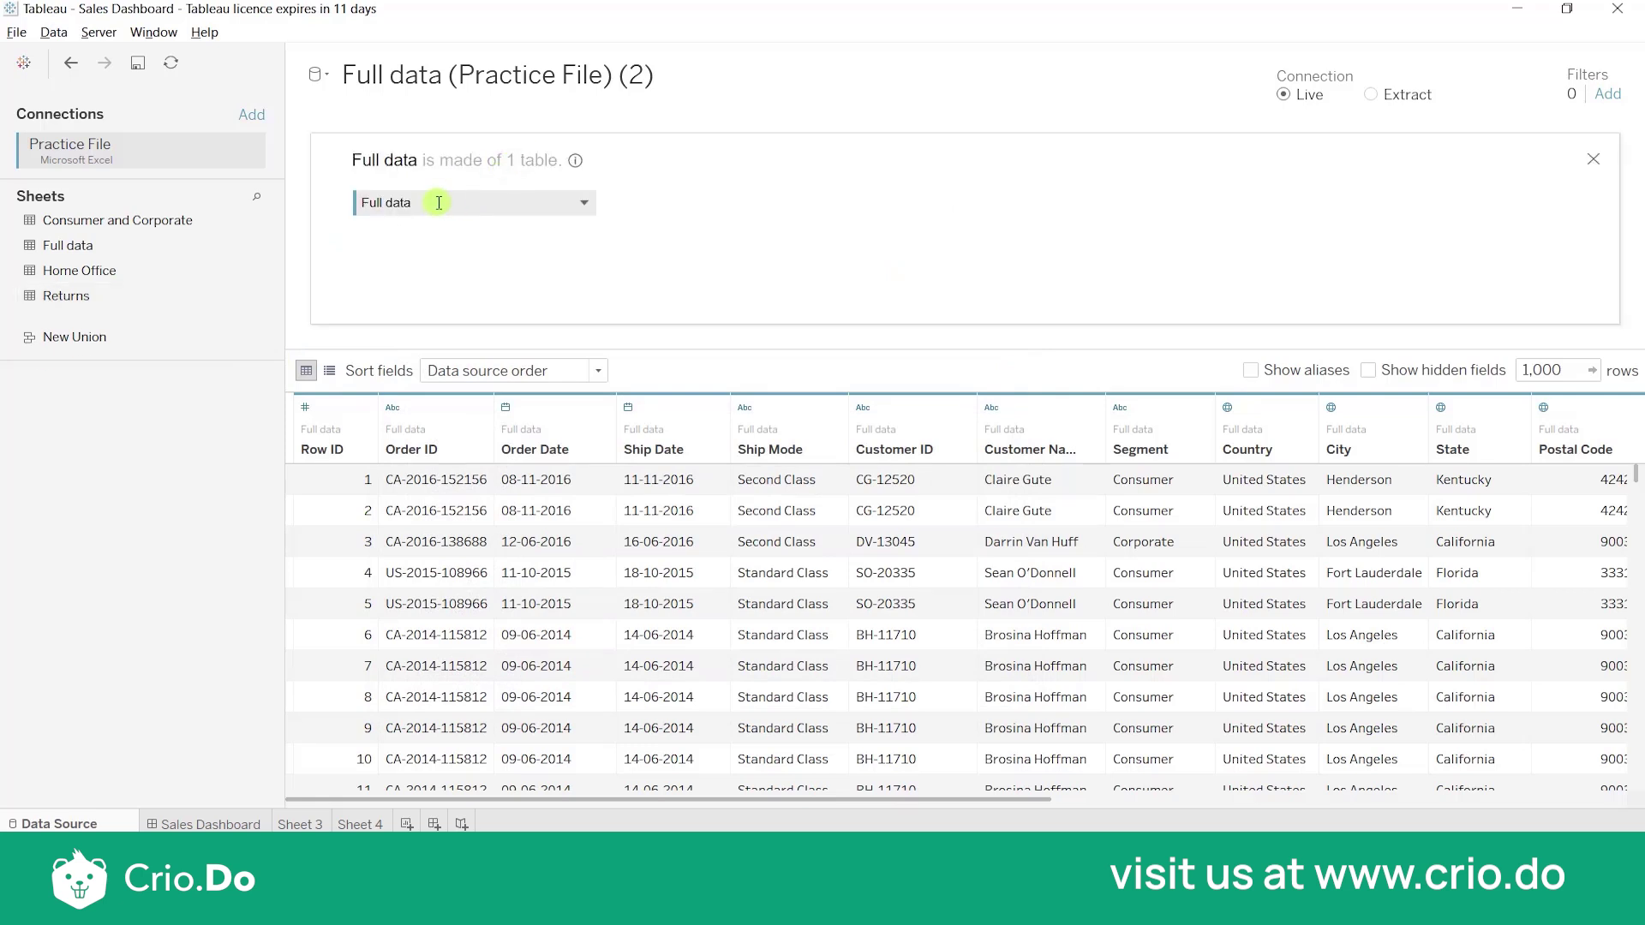
{"action": "left_click", "coordinate": [71, 64]}
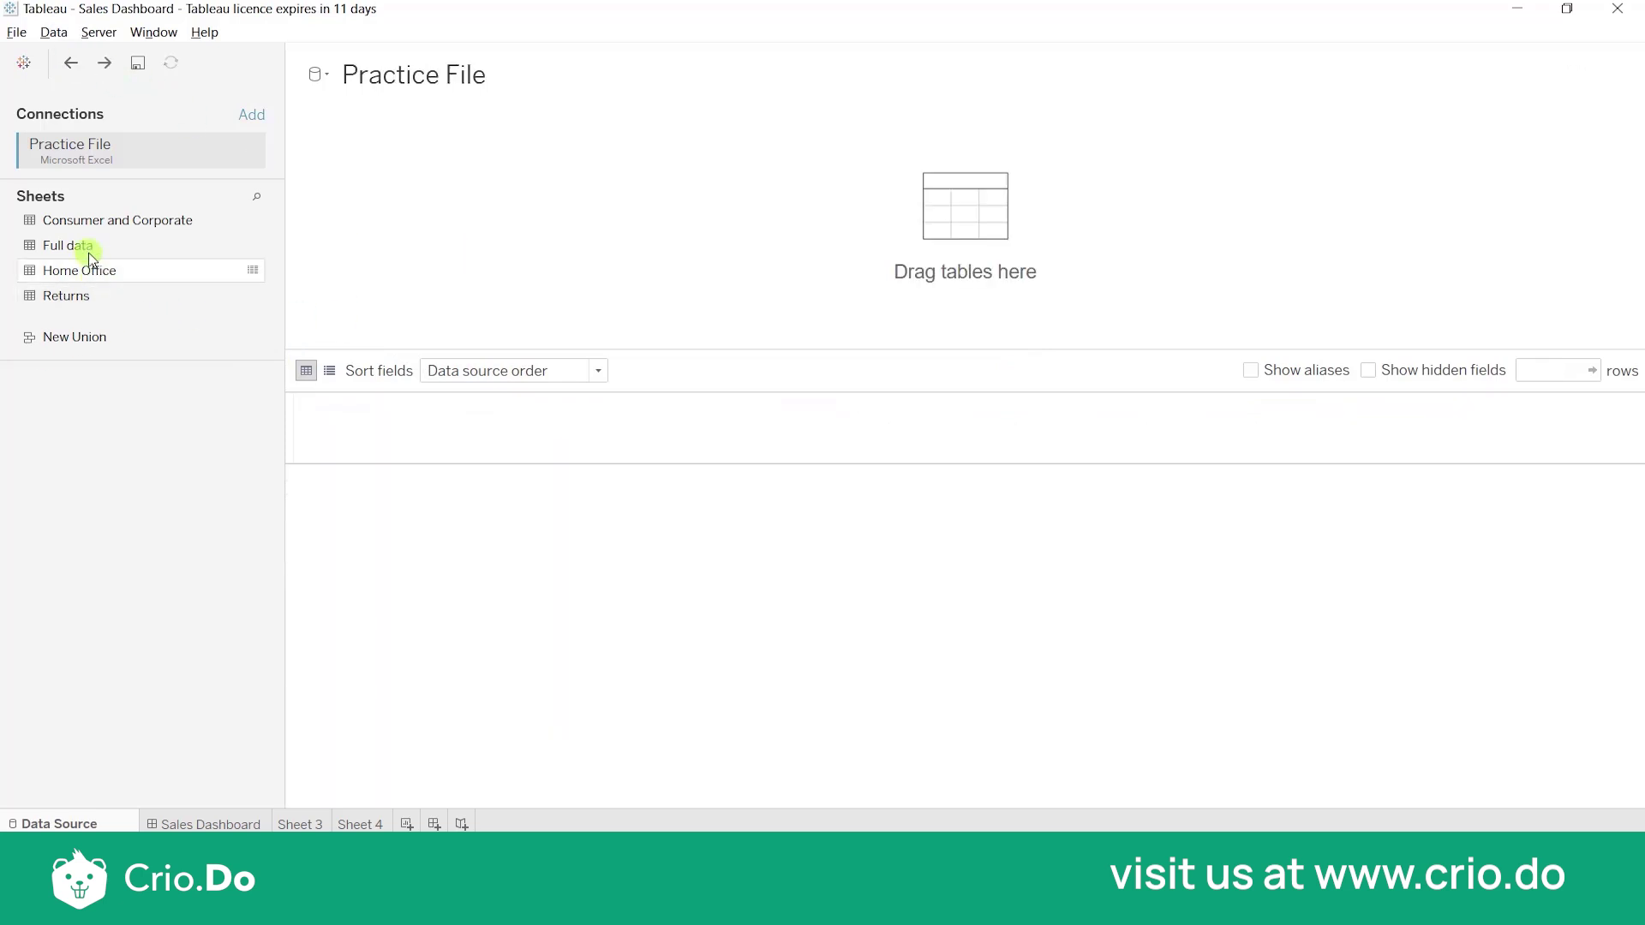
{"action": "left_click_drag", "start_coordinate": [74, 244], "coordinate": [533, 213]}
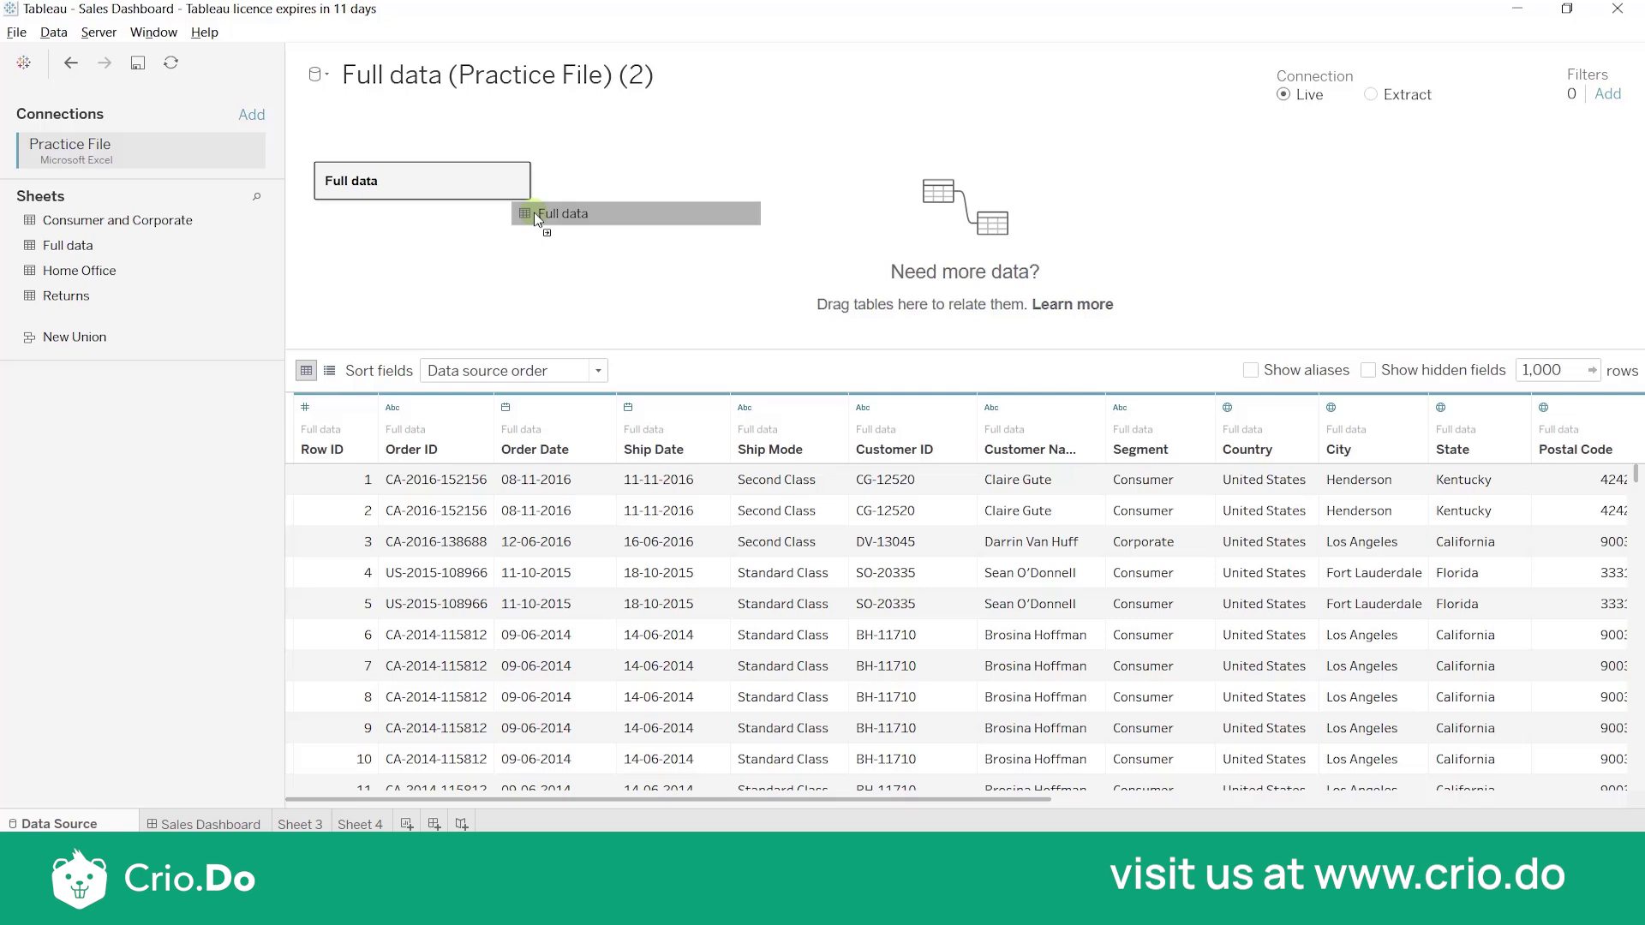
{"action": "left_click_drag", "start_coordinate": [533, 212], "coordinate": [470, 206]}
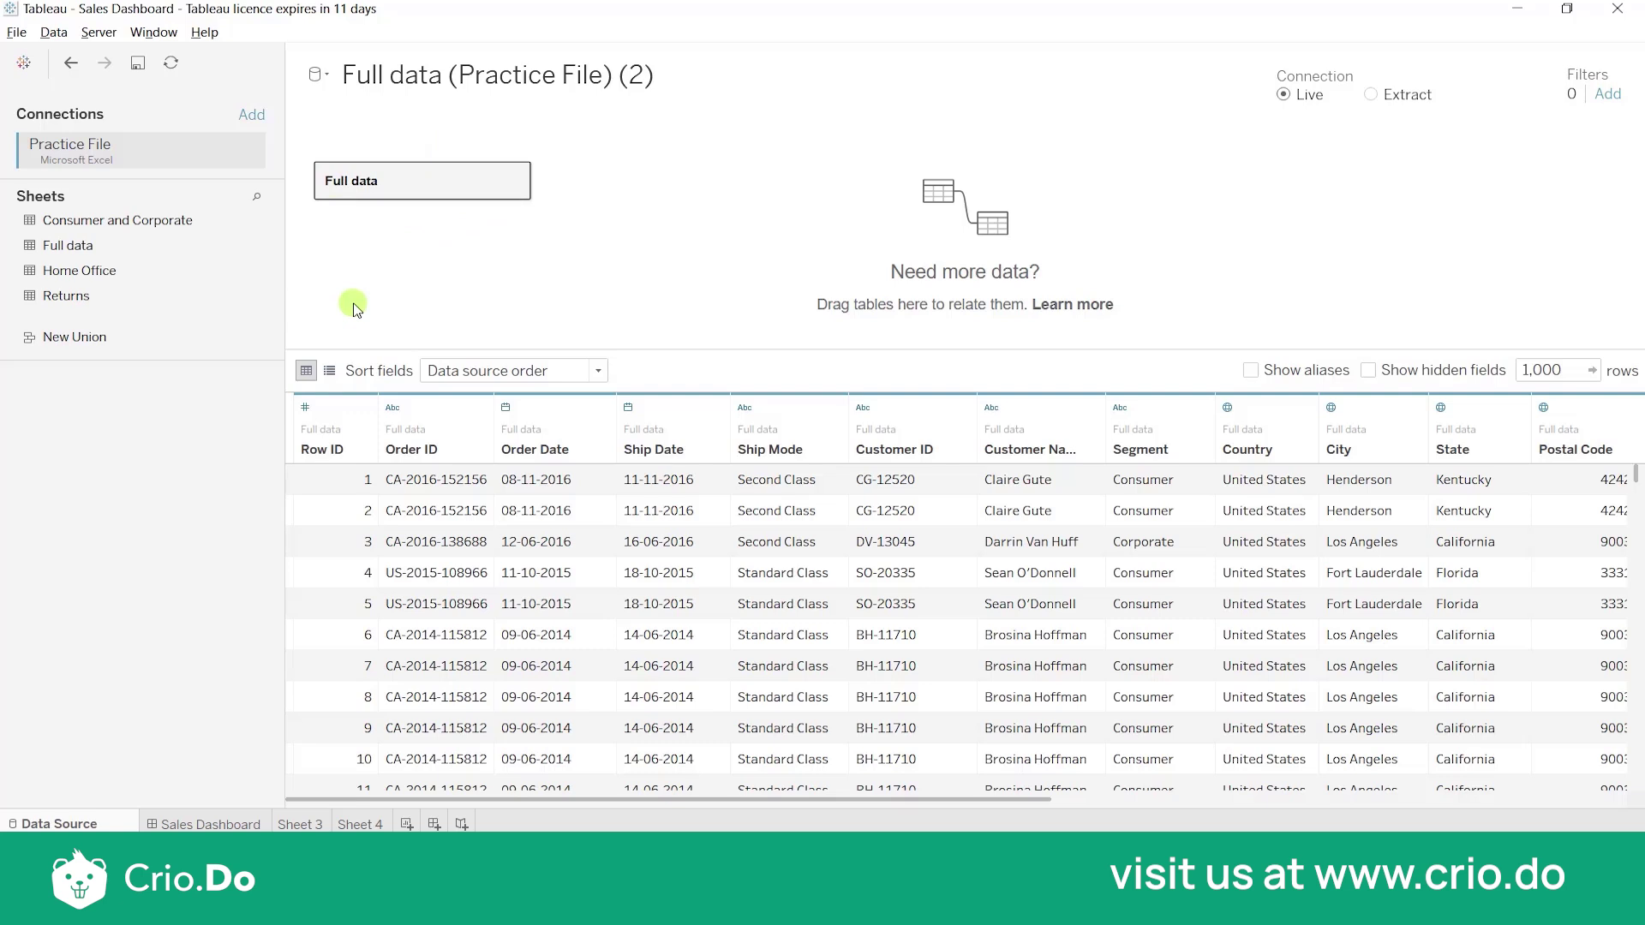
Step: Open the Full data table's join canvas and join the Returns sheet to it
{"action": "double_click", "coordinate": [389, 192]}
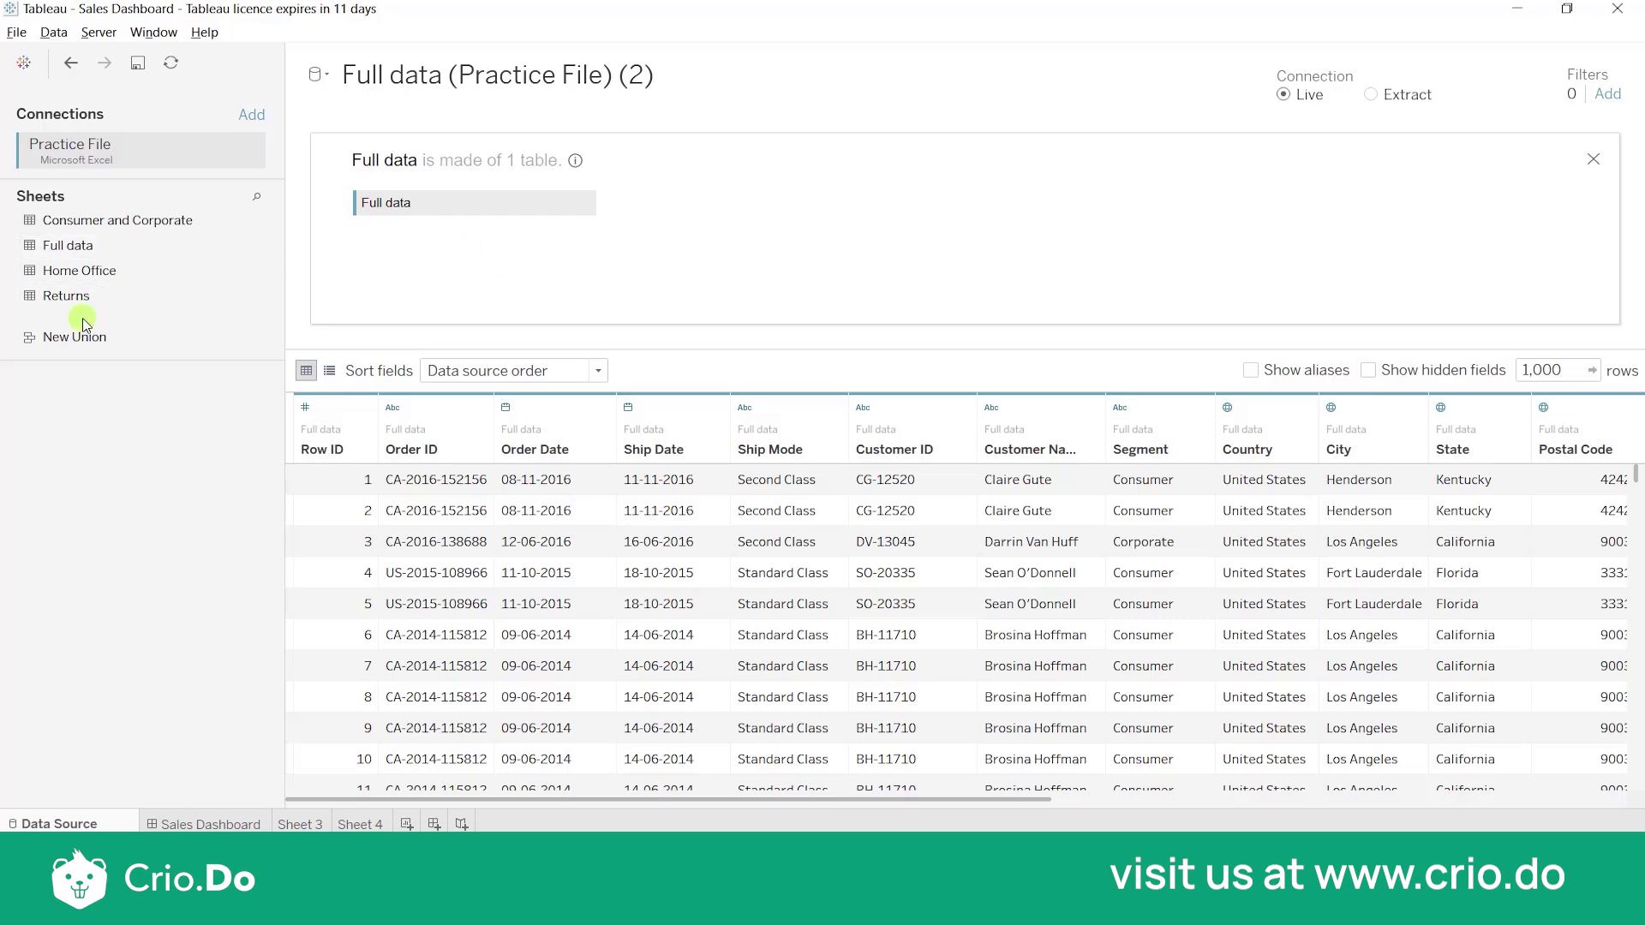
{"action": "left_click_drag", "start_coordinate": [76, 306], "coordinate": [426, 304]}
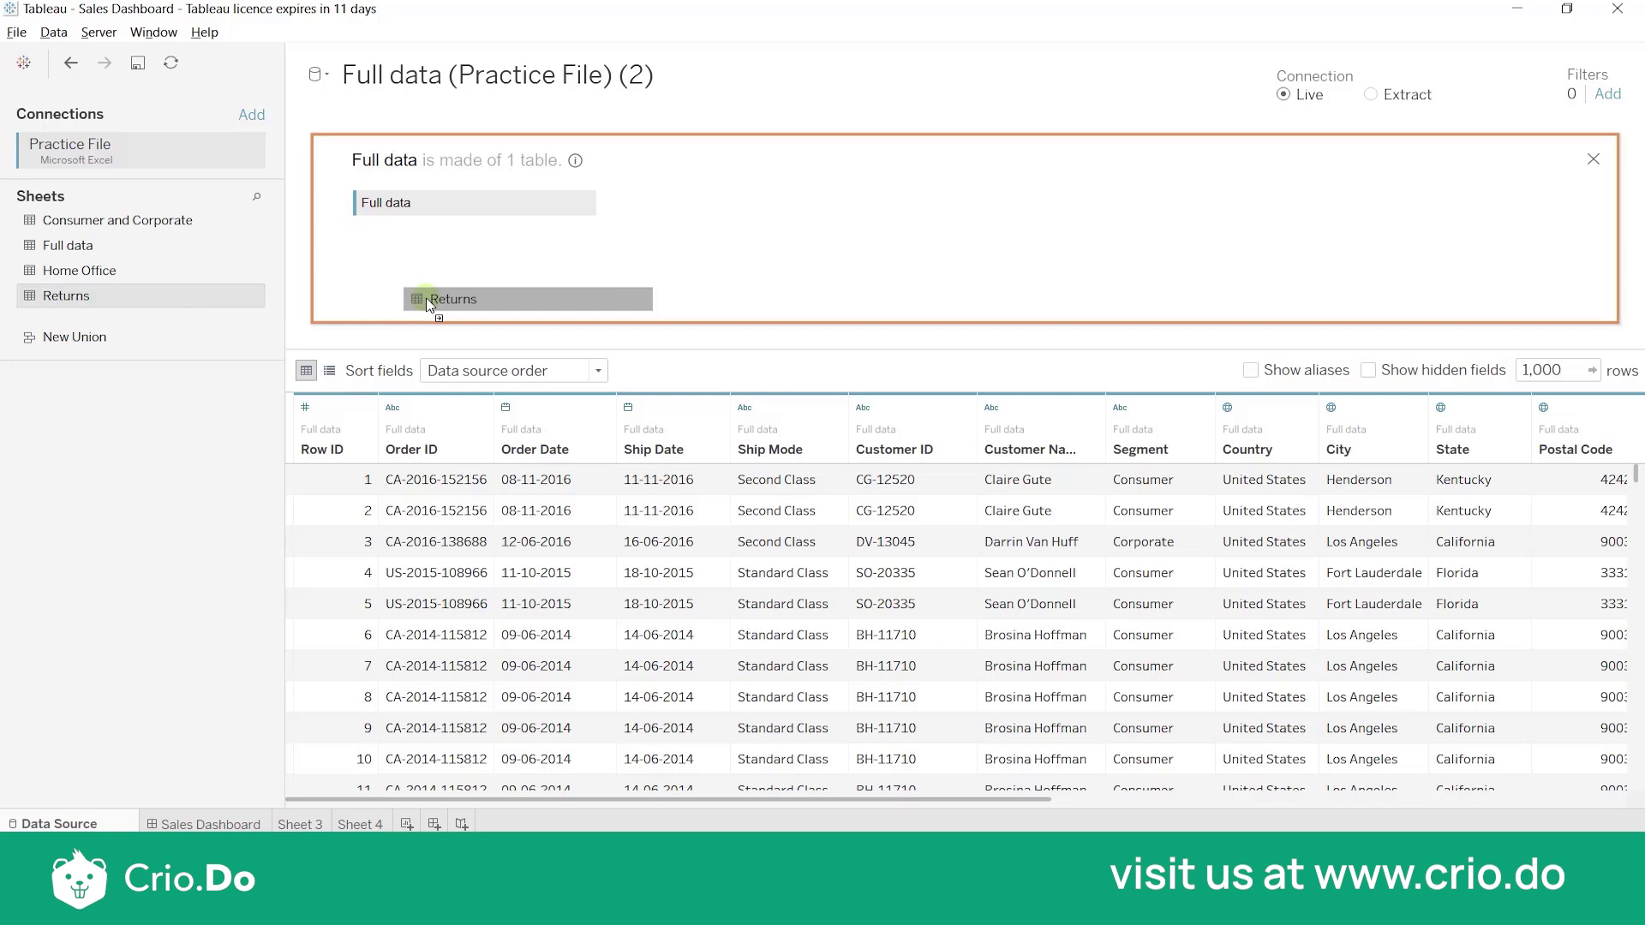
{"action": "left_click_drag", "start_coordinate": [427, 304], "coordinate": [652, 209]}
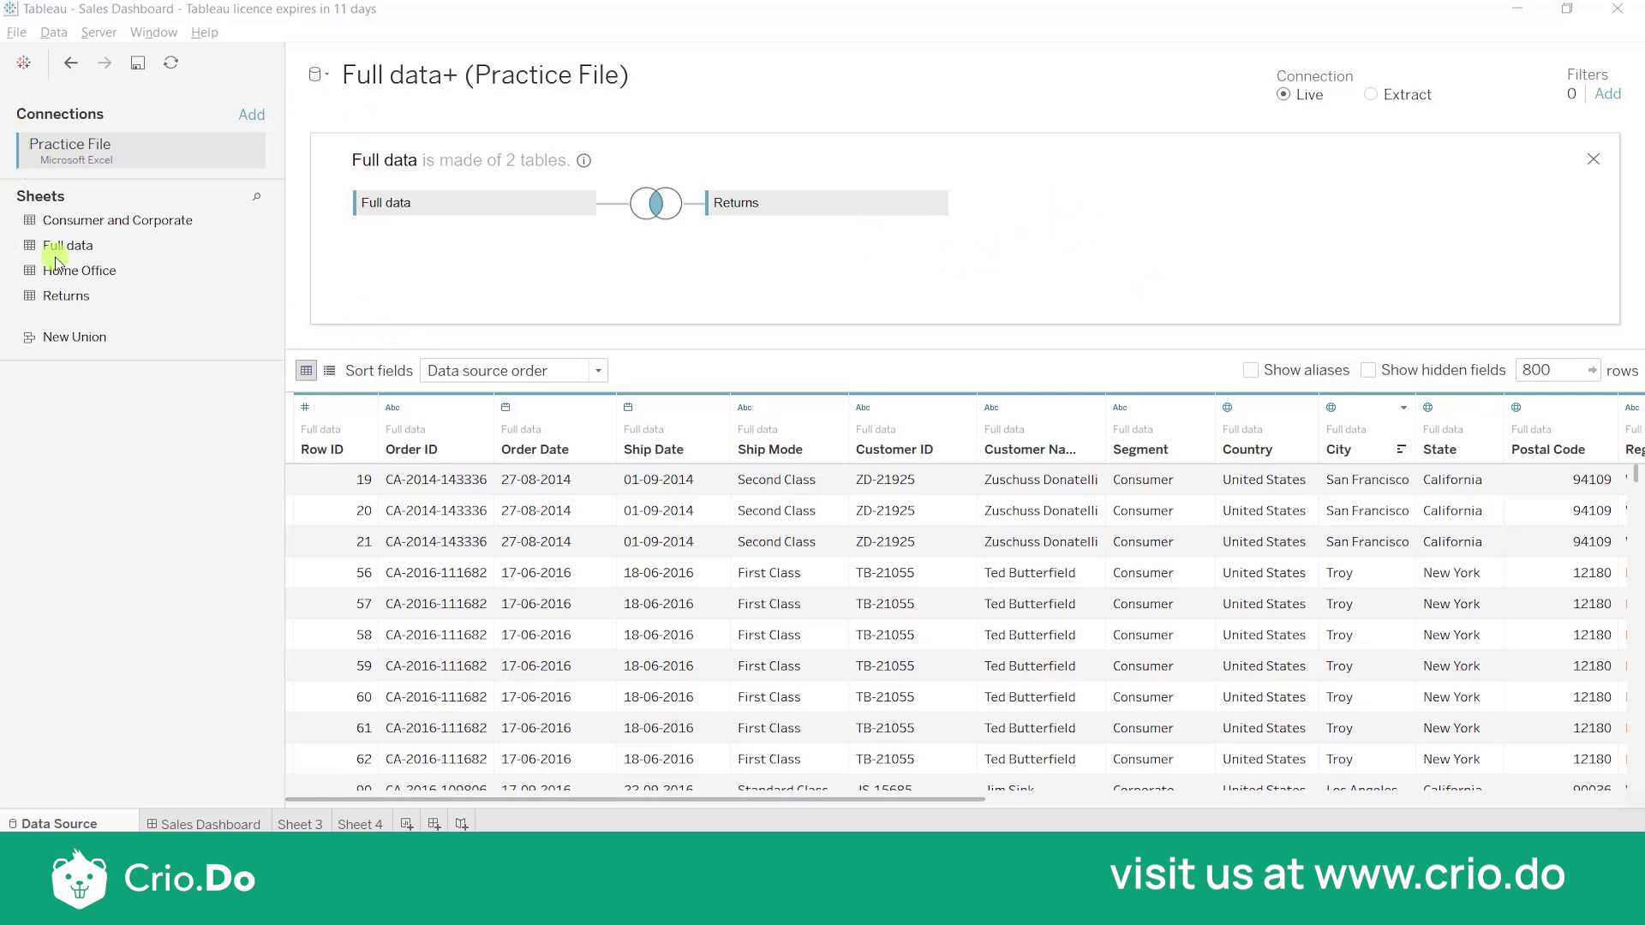
Step: Add a connection to the Practice File Home office Excel workbook, and remove that connection again
{"action": "left_click", "coordinate": [266, 116]}
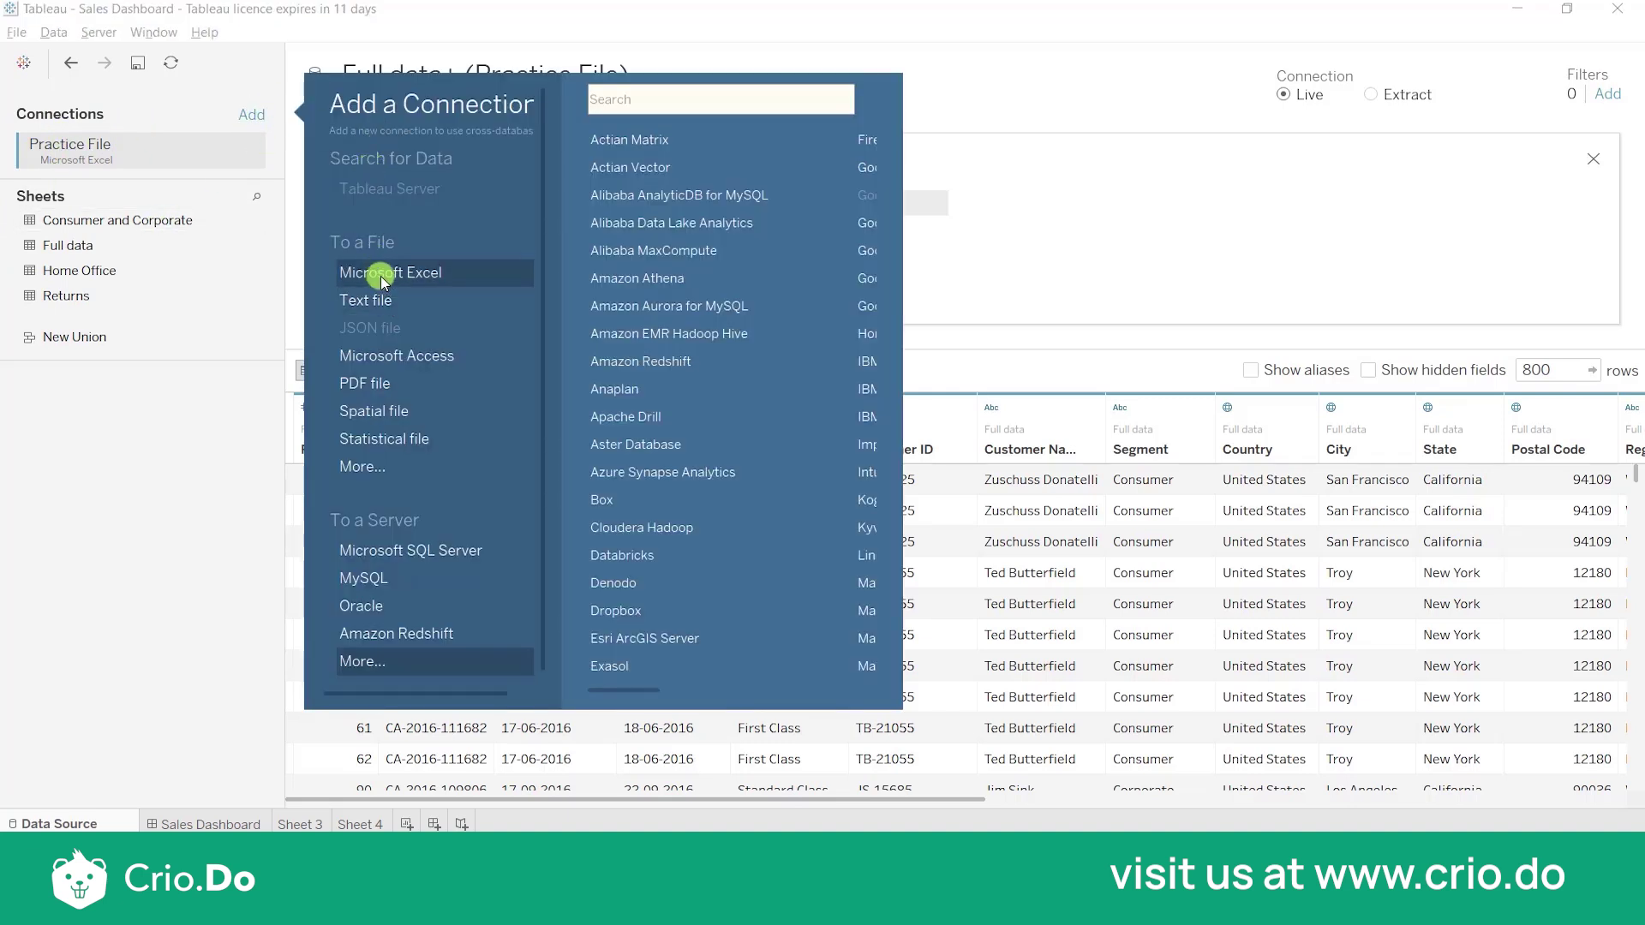
{"action": "left_click", "coordinate": [380, 274]}
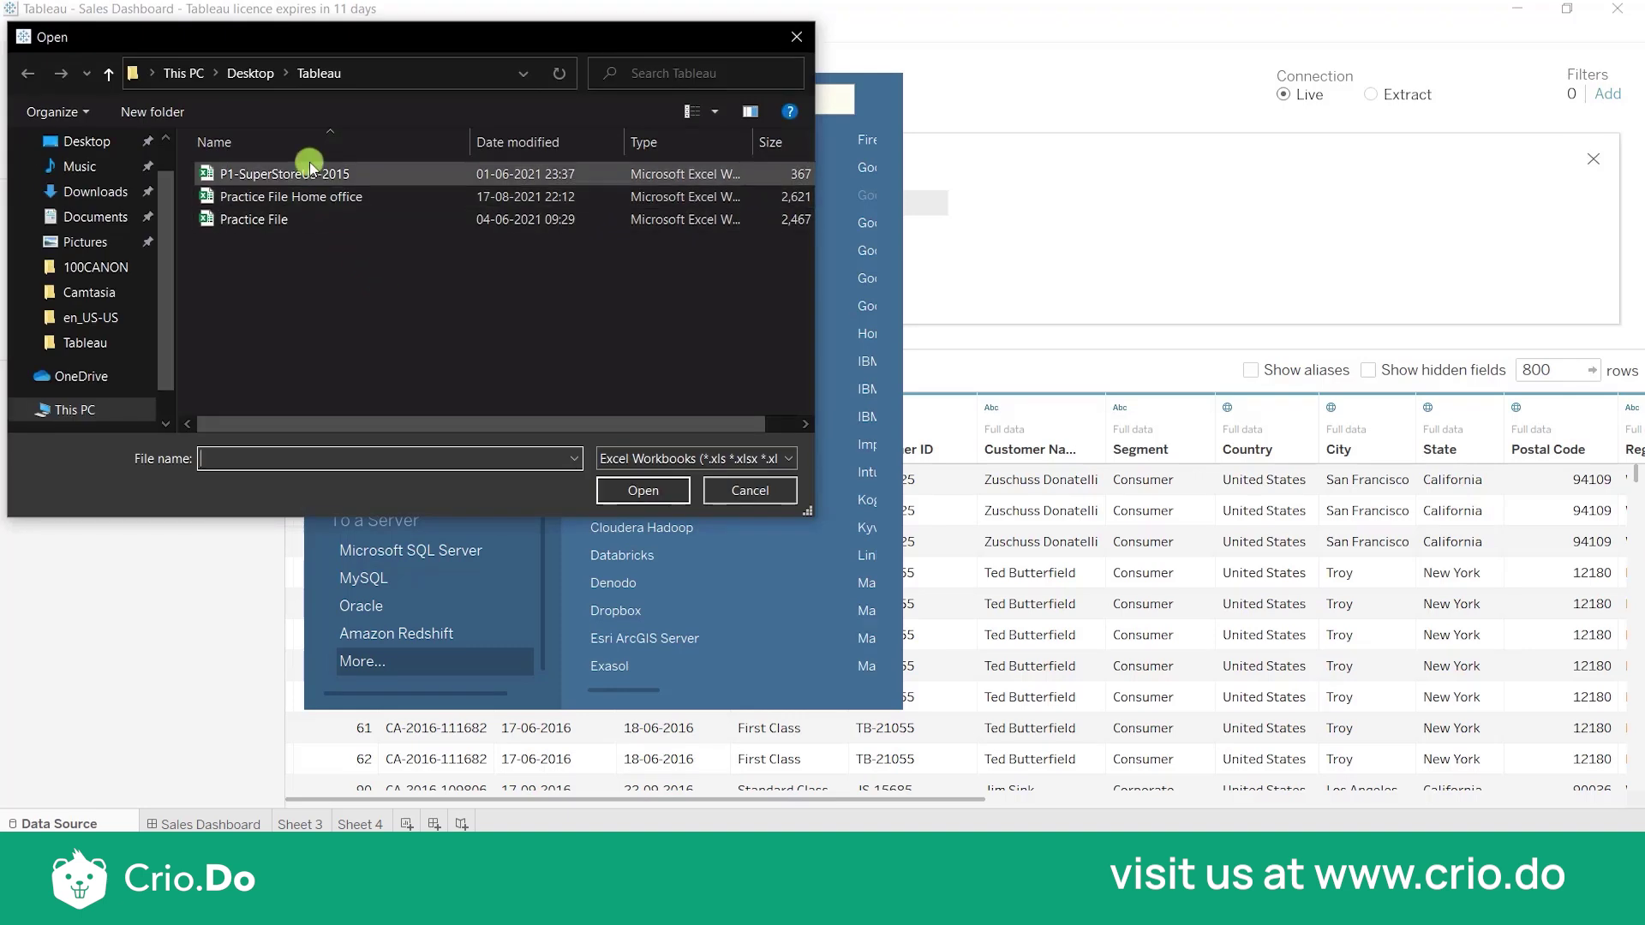
{"action": "double_click", "coordinate": [308, 197]}
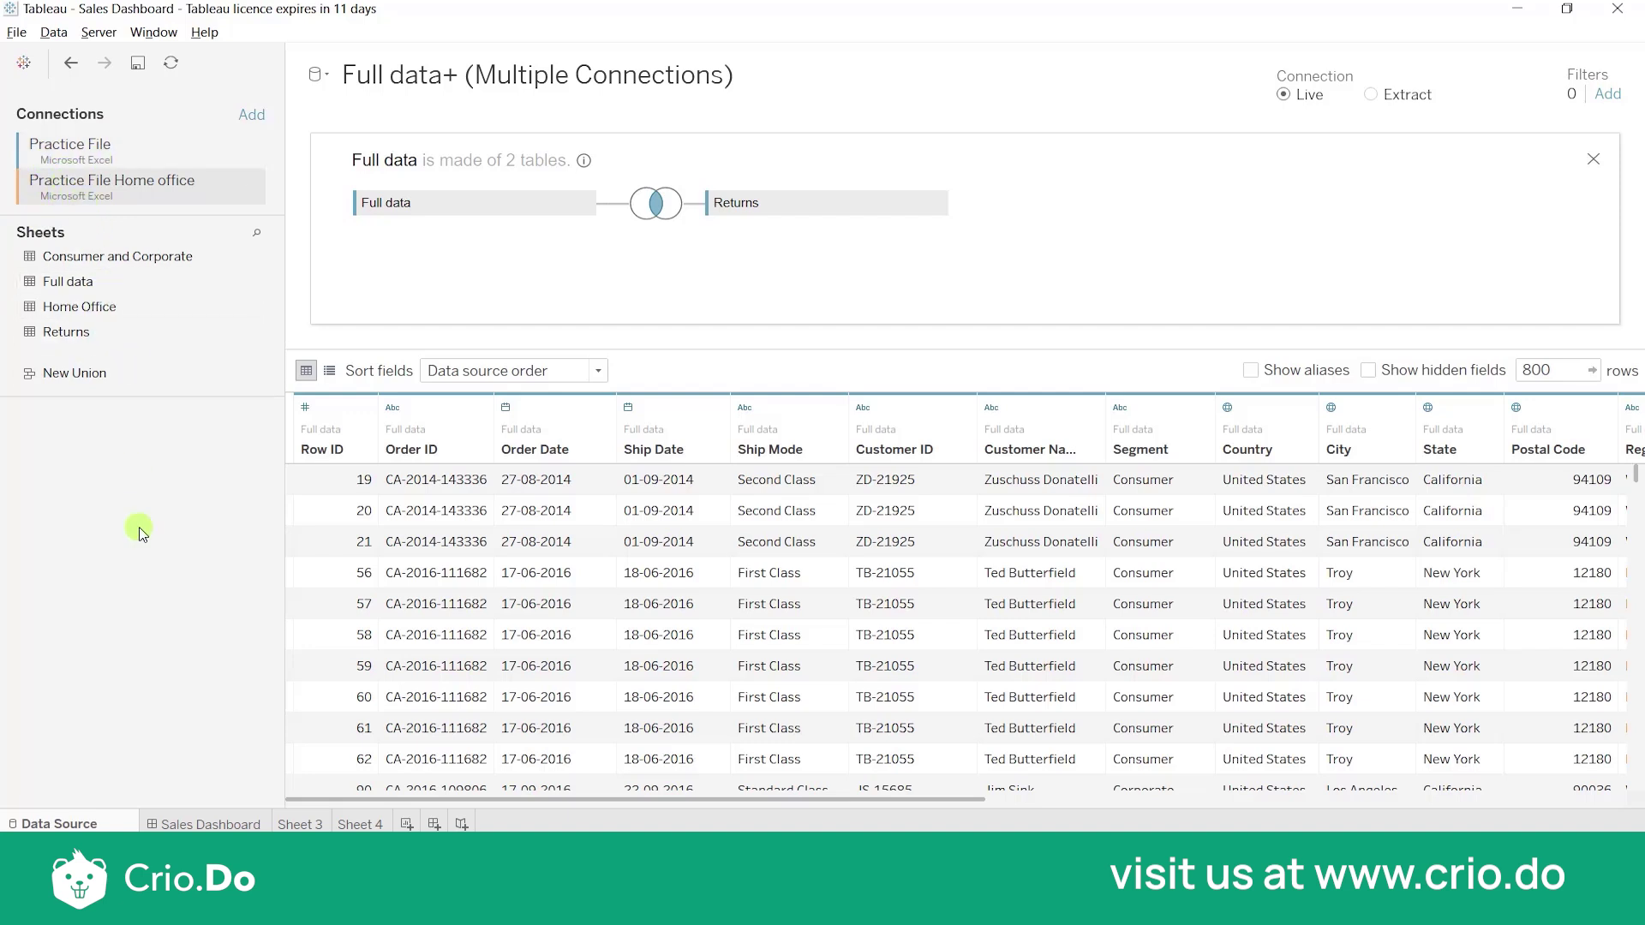
{"action": "left_click", "coordinate": [253, 189]}
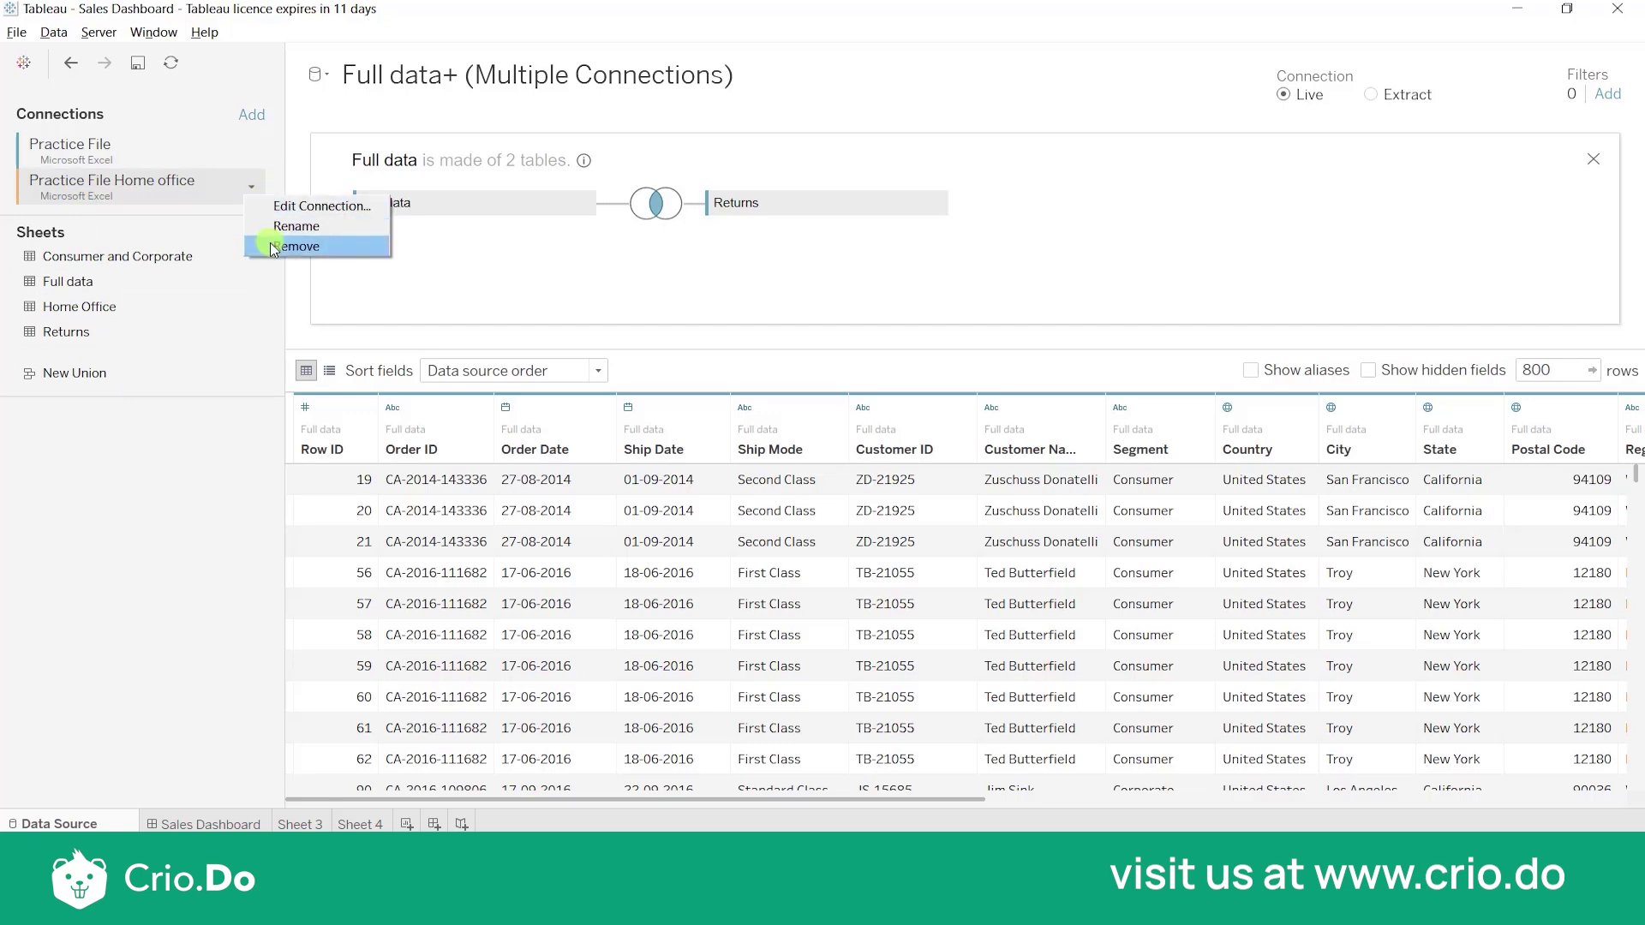
{"action": "left_click", "coordinate": [274, 247]}
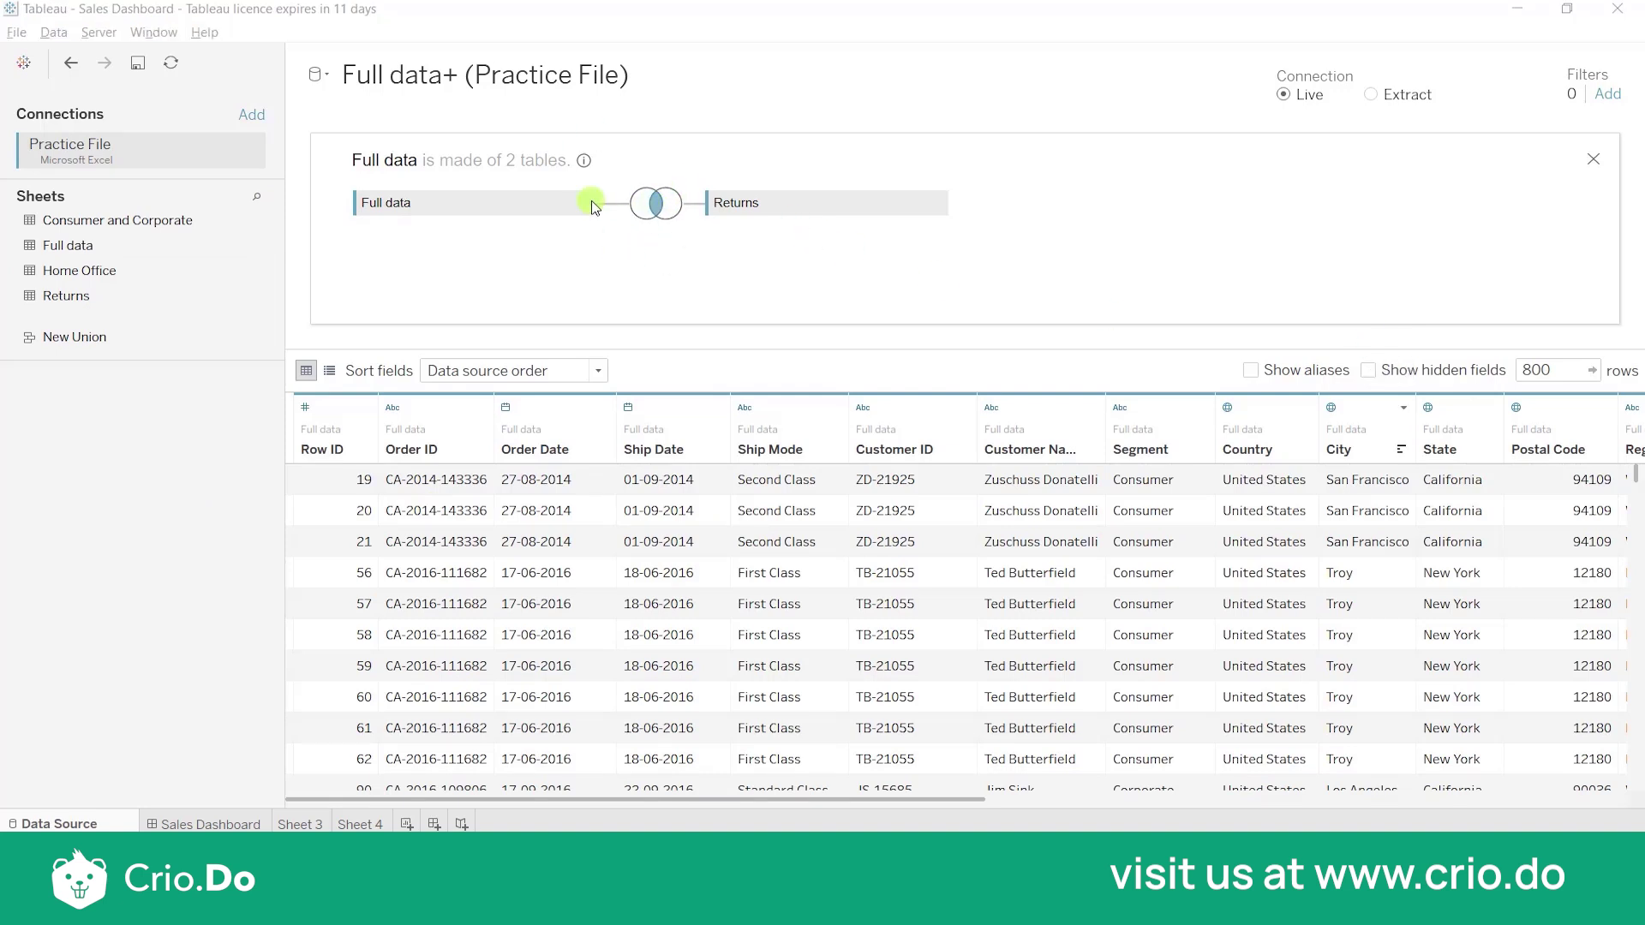
Step: Try the Left and Inner join types between Full data and Returns, and set the join to Left
{"action": "left_click", "coordinate": [655, 196]}
{"action": "left_click", "coordinate": [620, 286]}
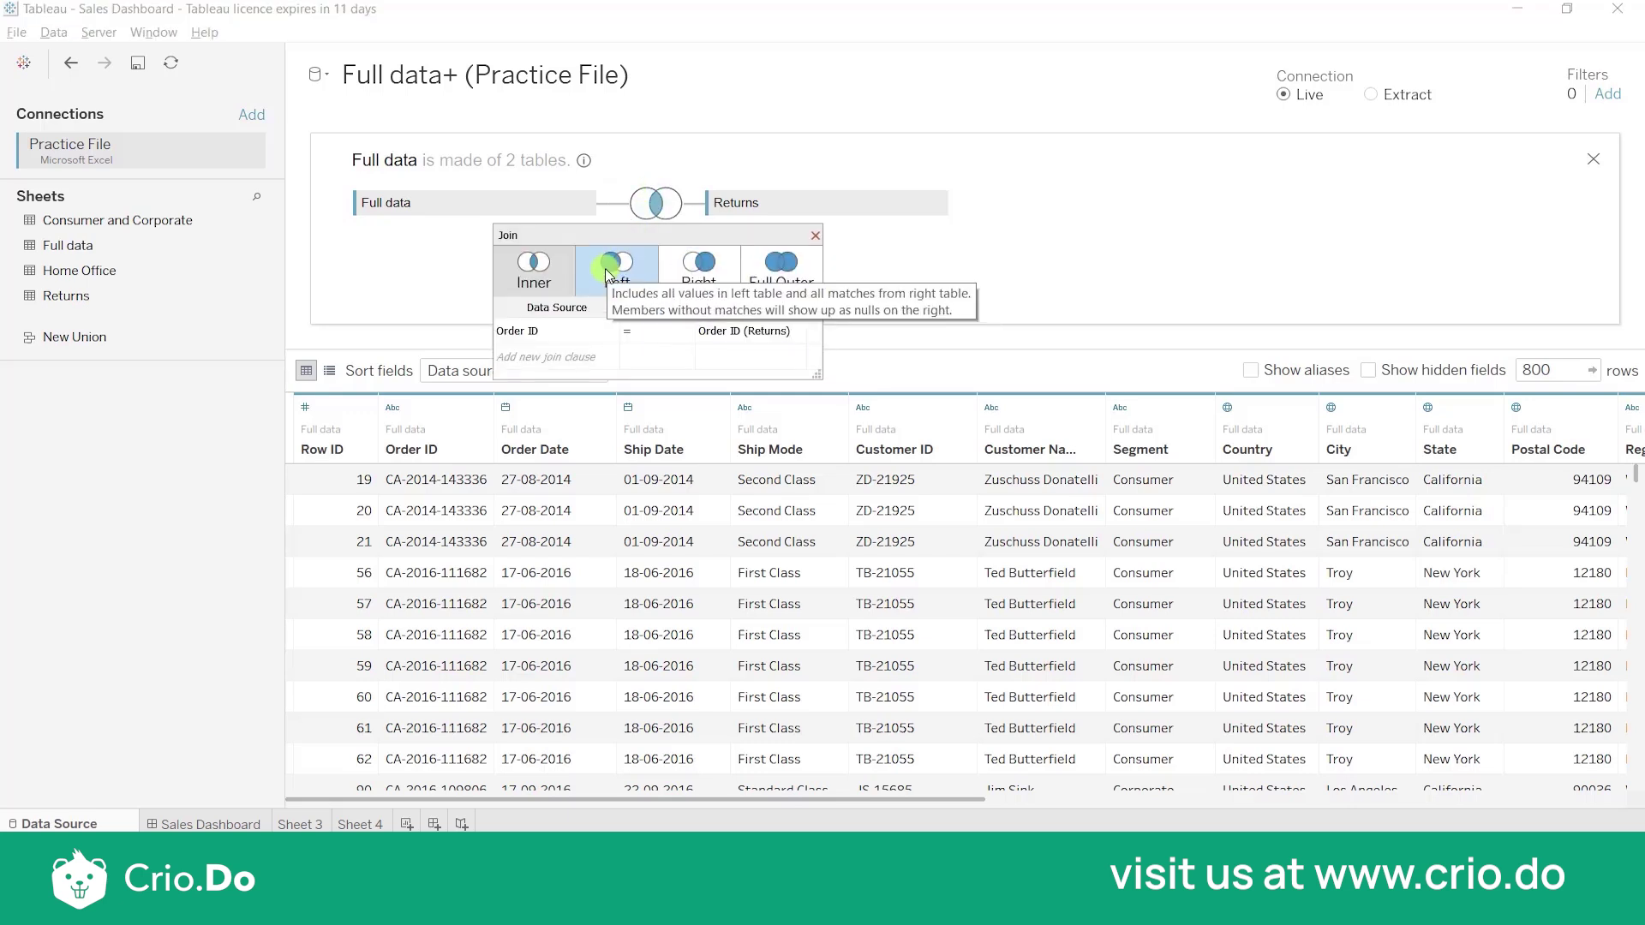
{"action": "left_click", "coordinate": [533, 267]}
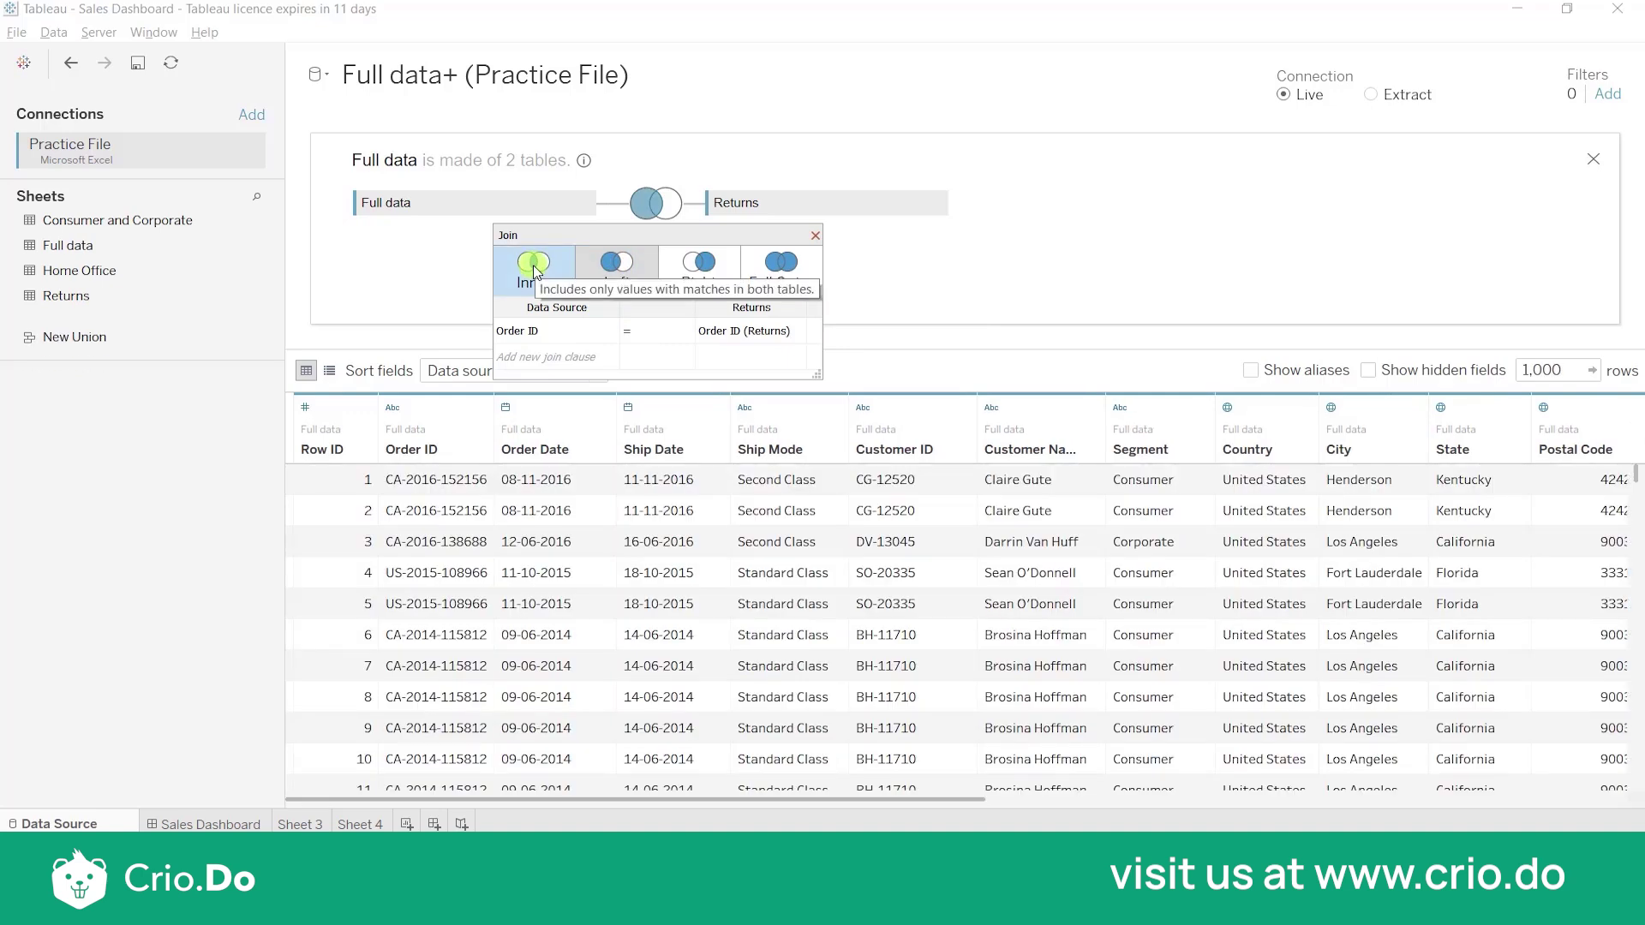
{"action": "left_click", "coordinate": [616, 271]}
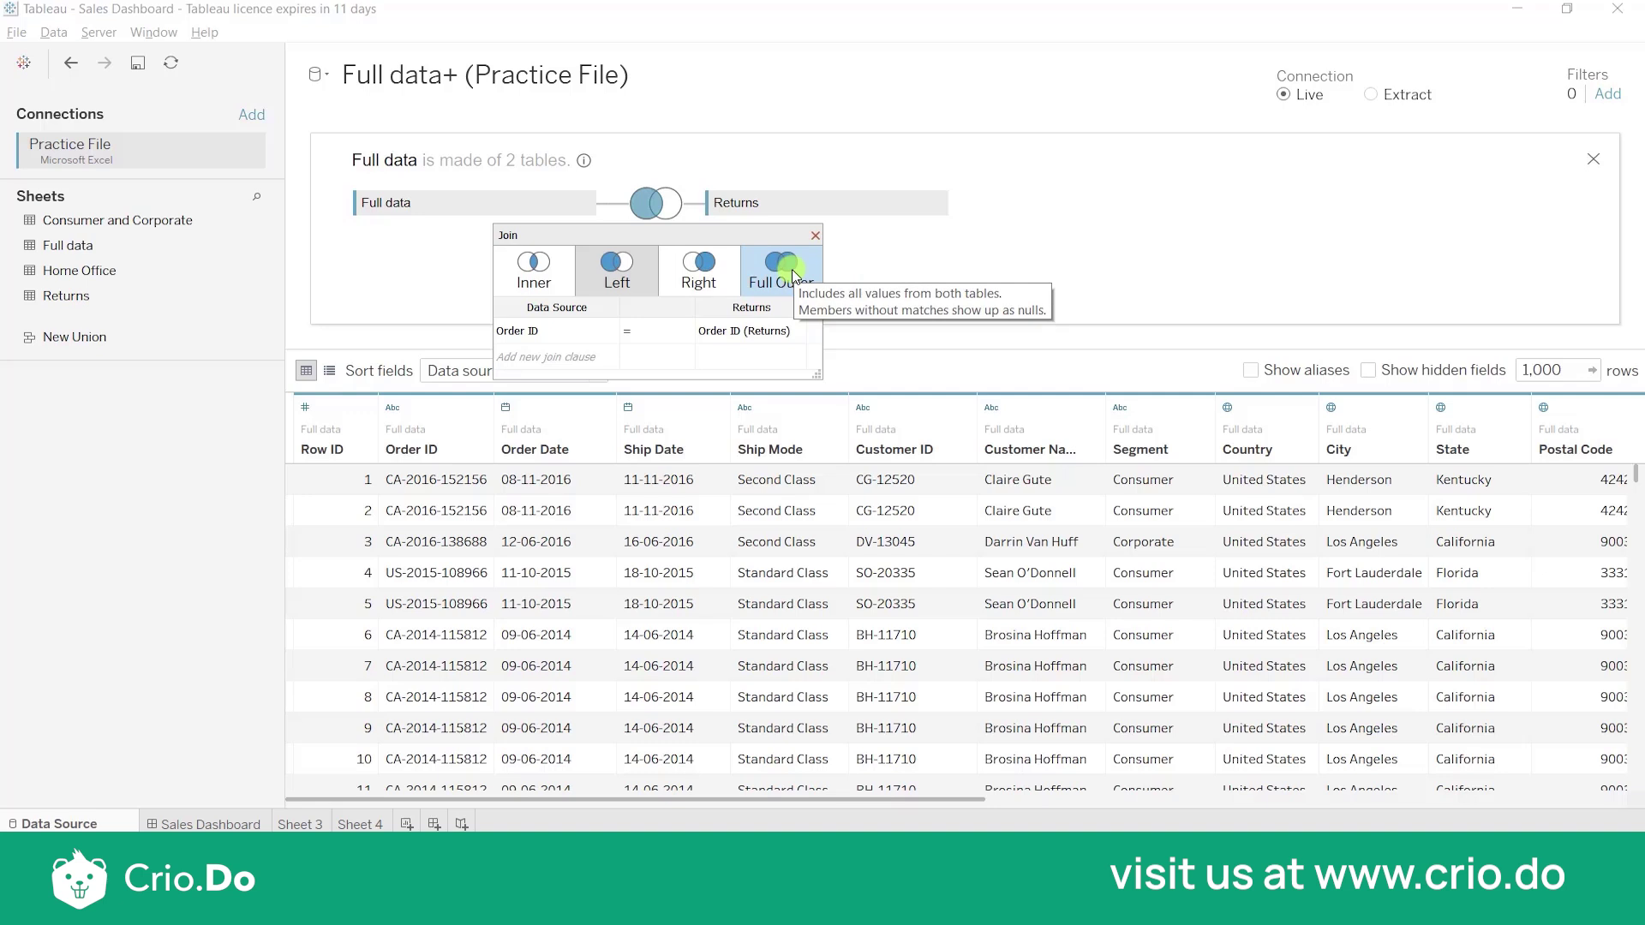
Step: Examine the join clause's selectable Full data fields, Returns fields and comparison operators without changing the Order ID match
{"action": "left_click", "coordinate": [558, 329]}
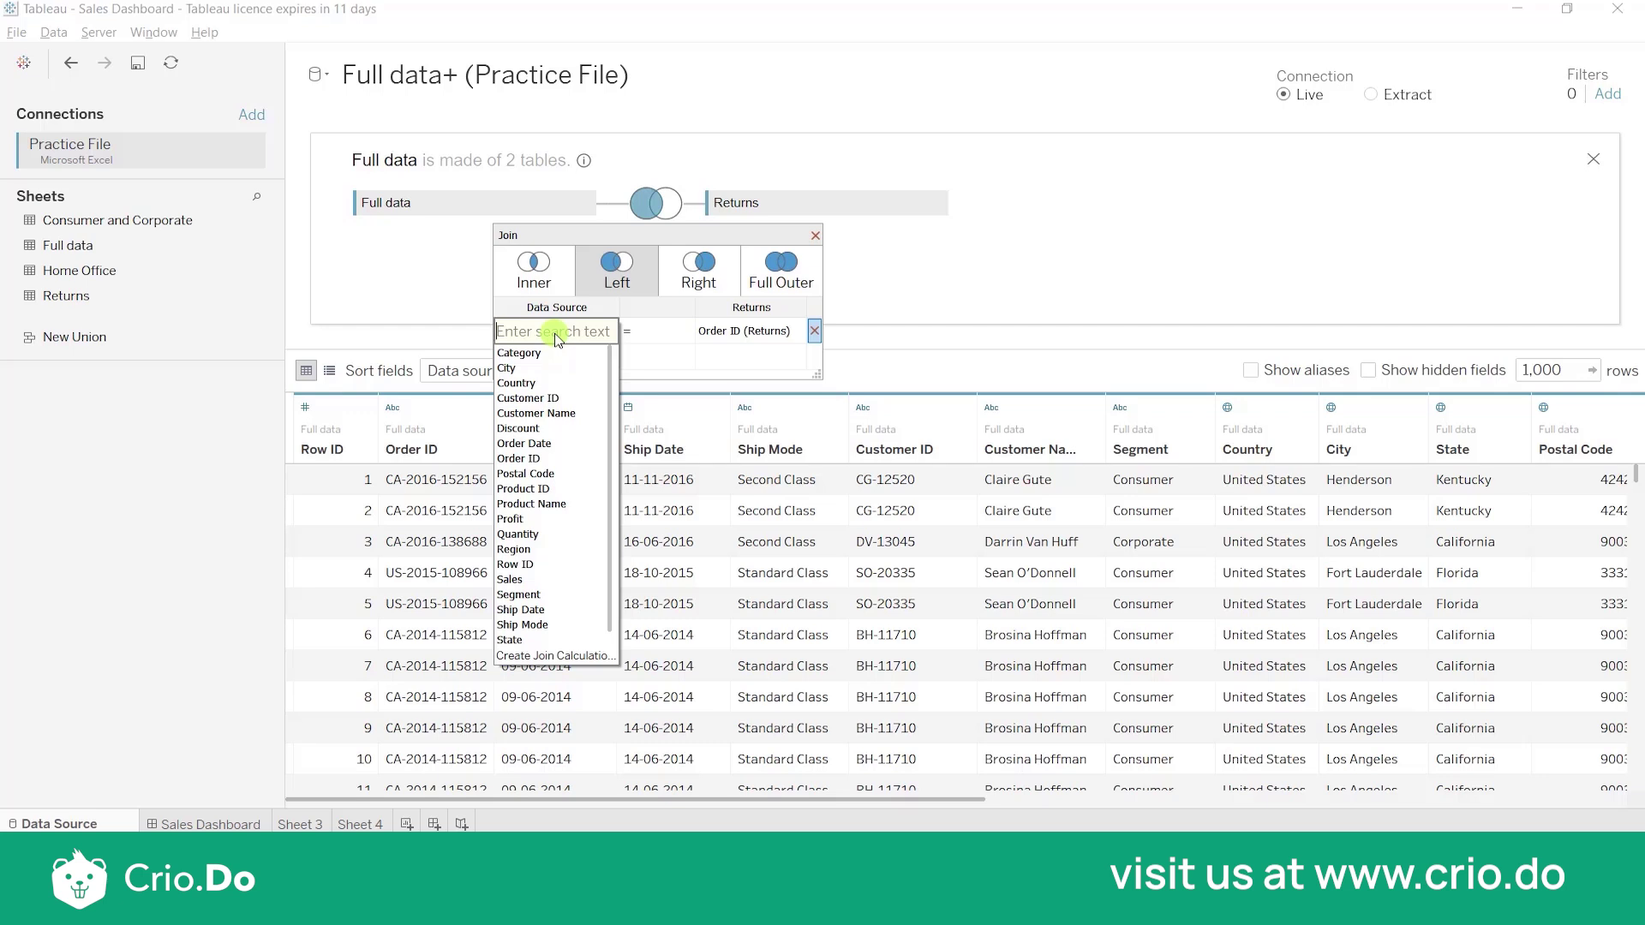
{"action": "left_click", "coordinate": [885, 249]}
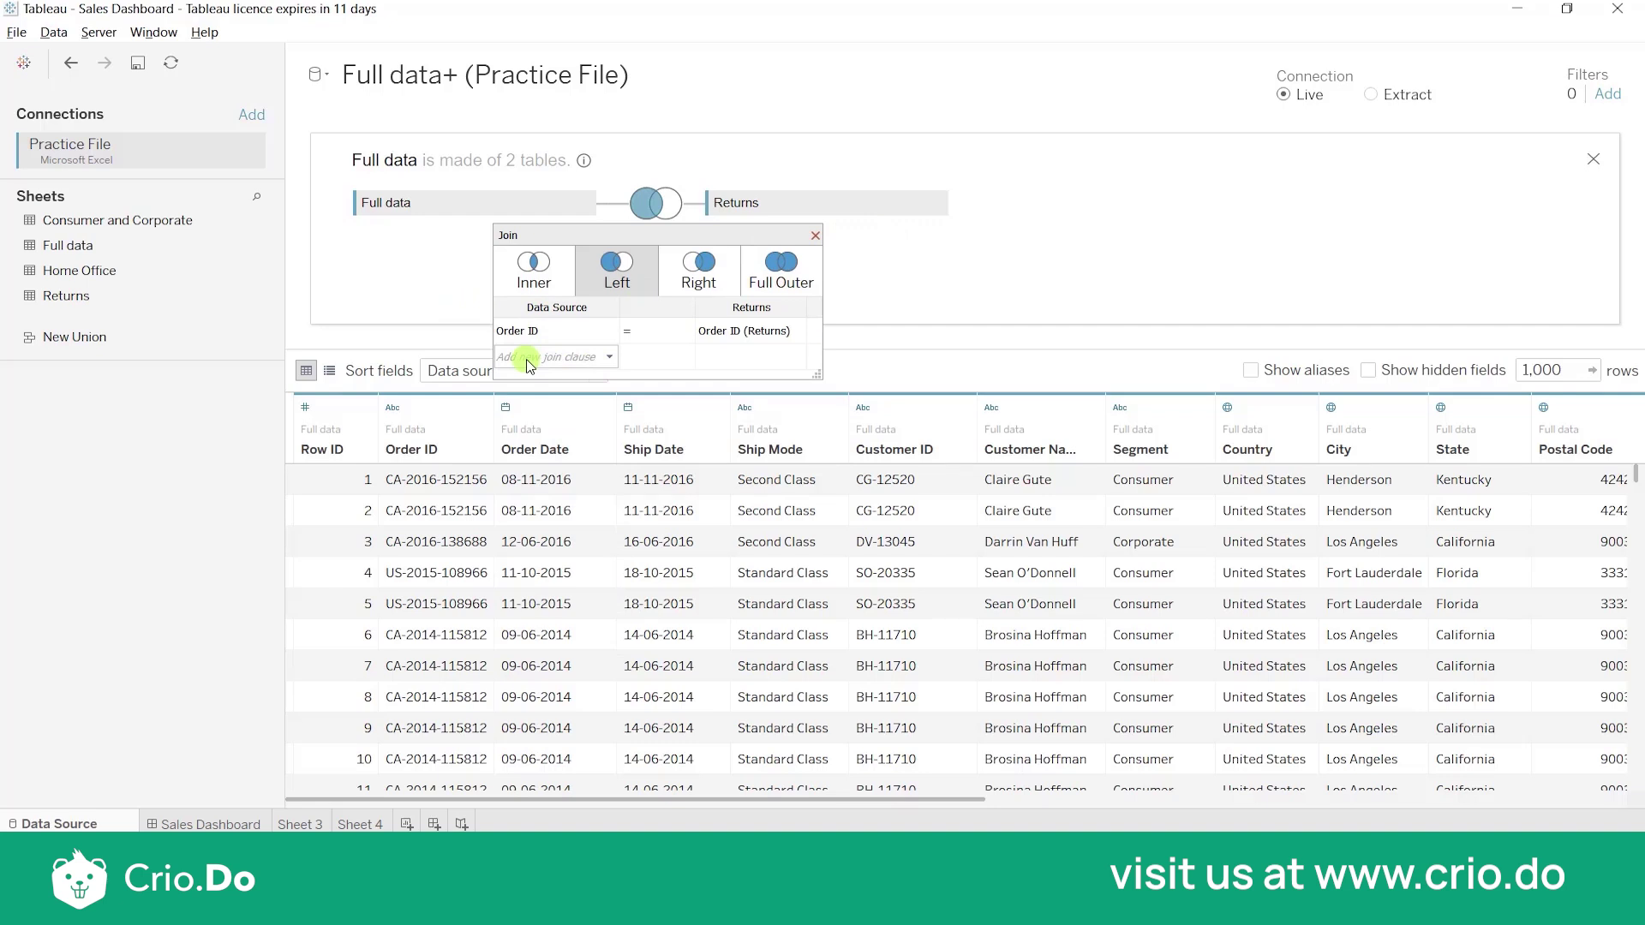
{"action": "mouse_move", "coordinate": [642, 332]}
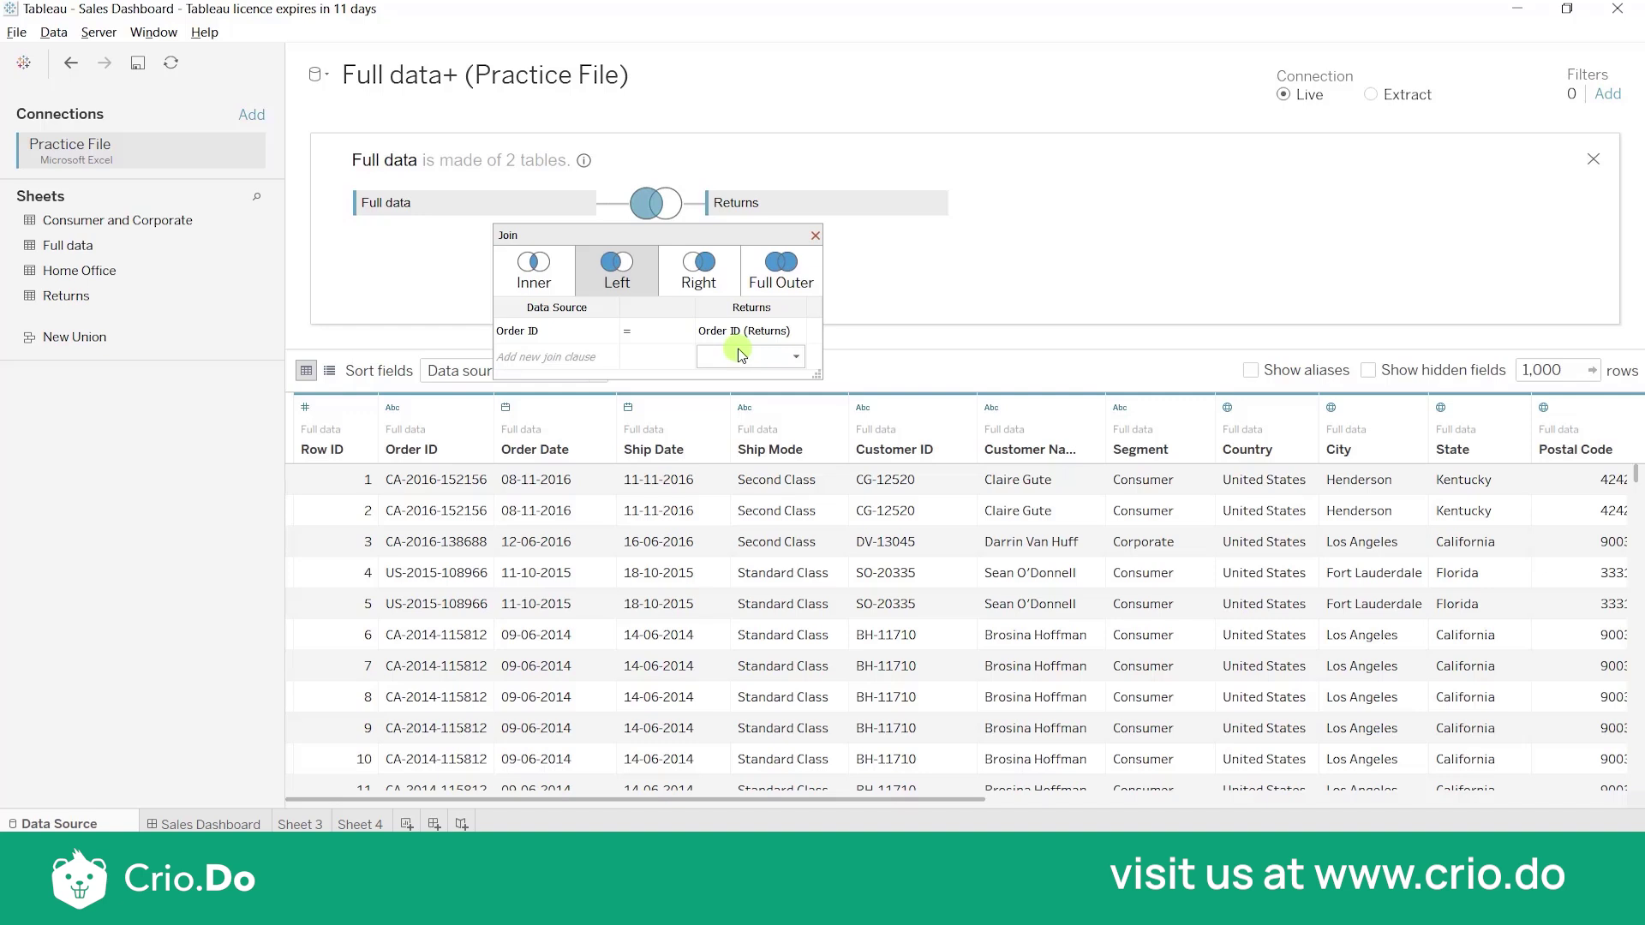
{"action": "left_click", "coordinate": [609, 337]}
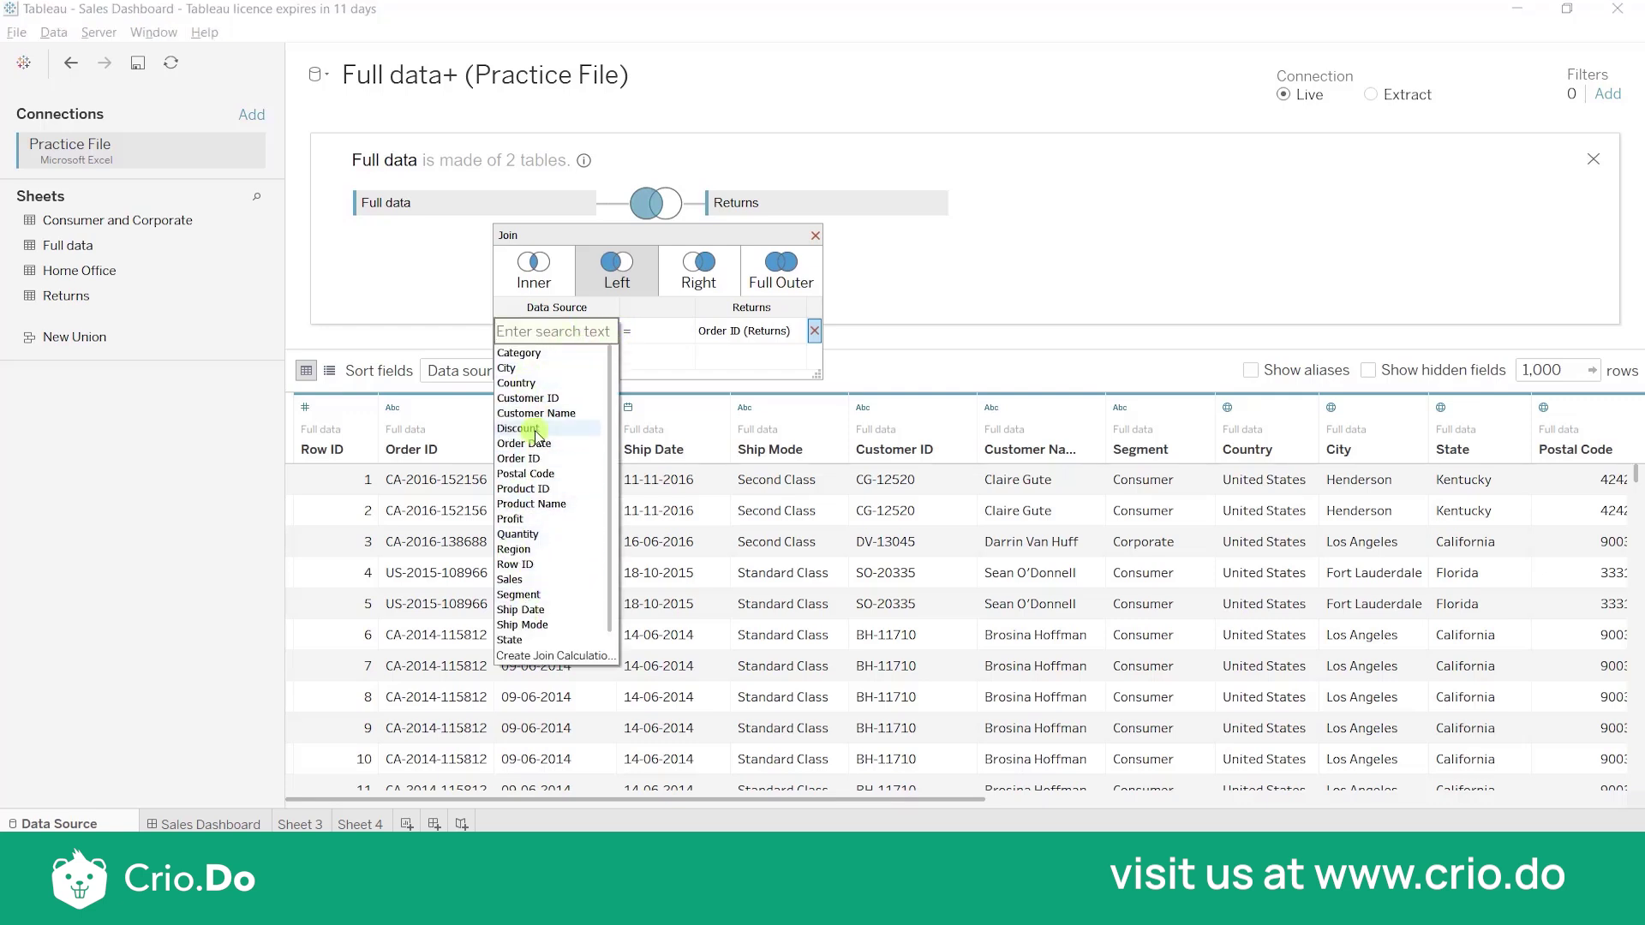
{"action": "left_click", "coordinate": [720, 333]}
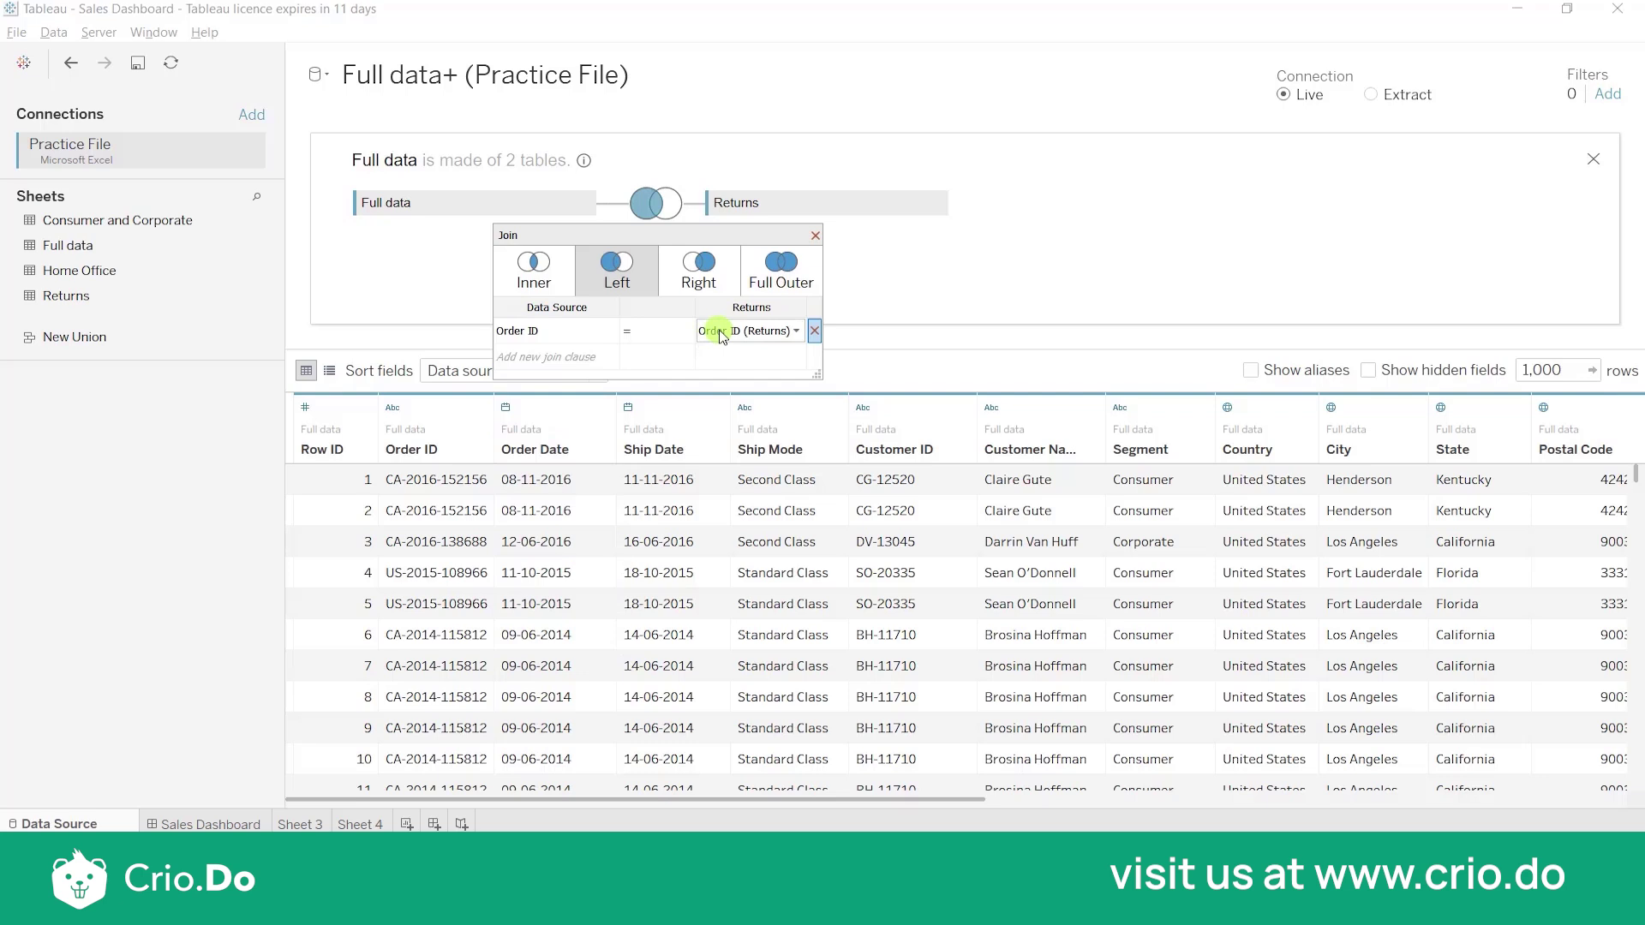
{"action": "left_click", "coordinate": [720, 332]}
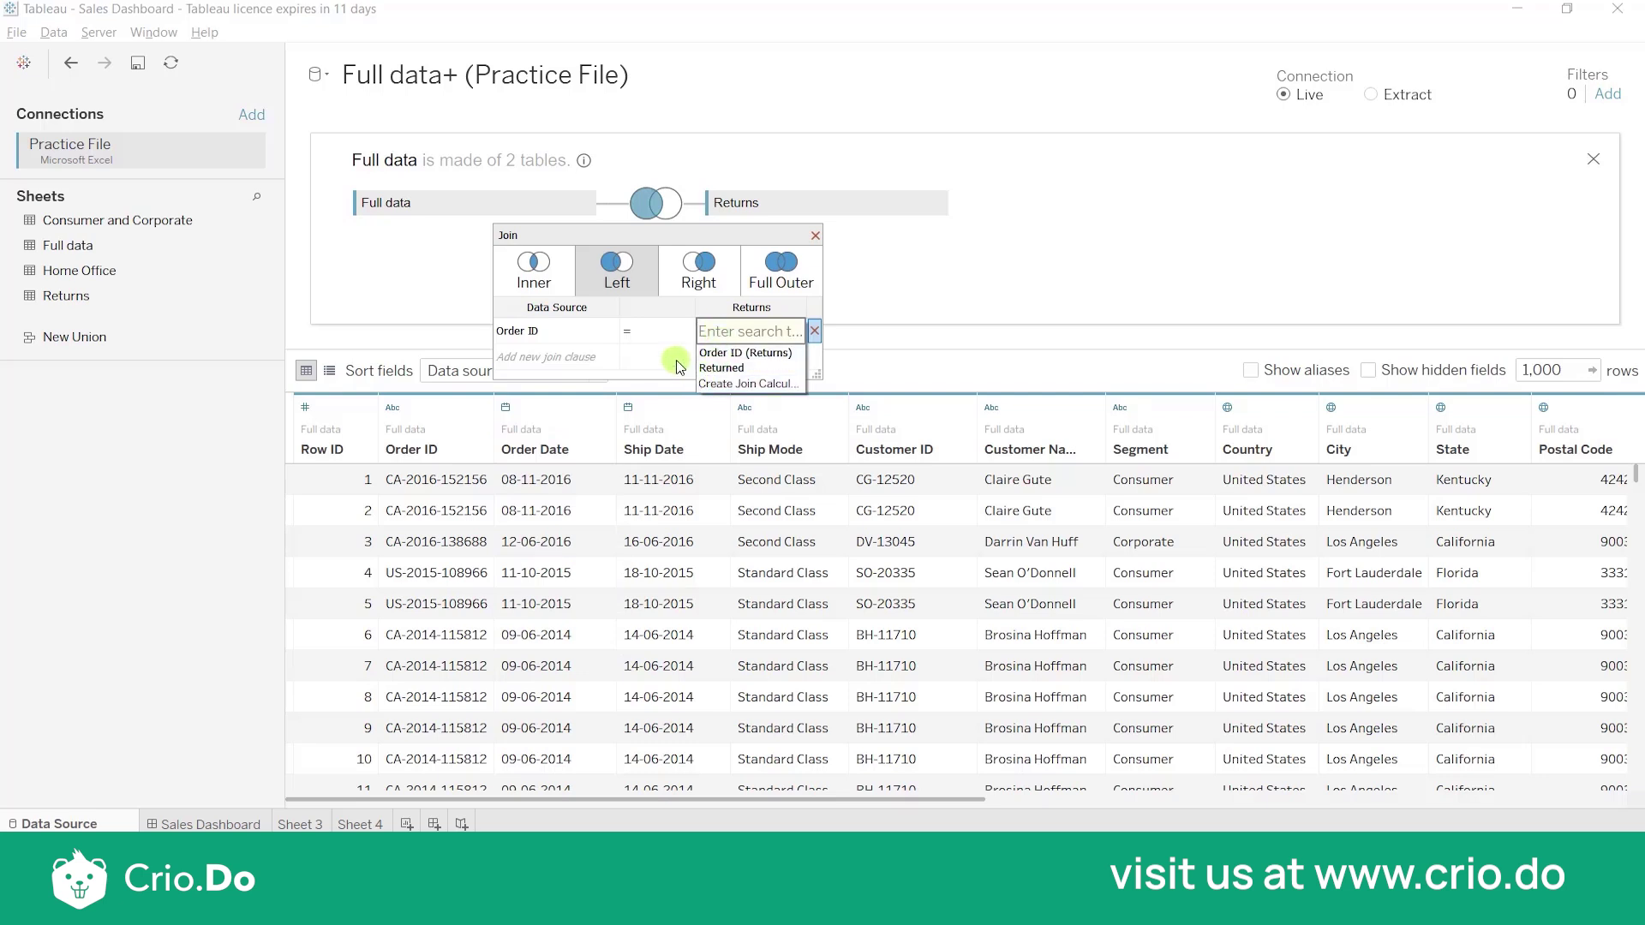
{"action": "left_click", "coordinate": [543, 339]}
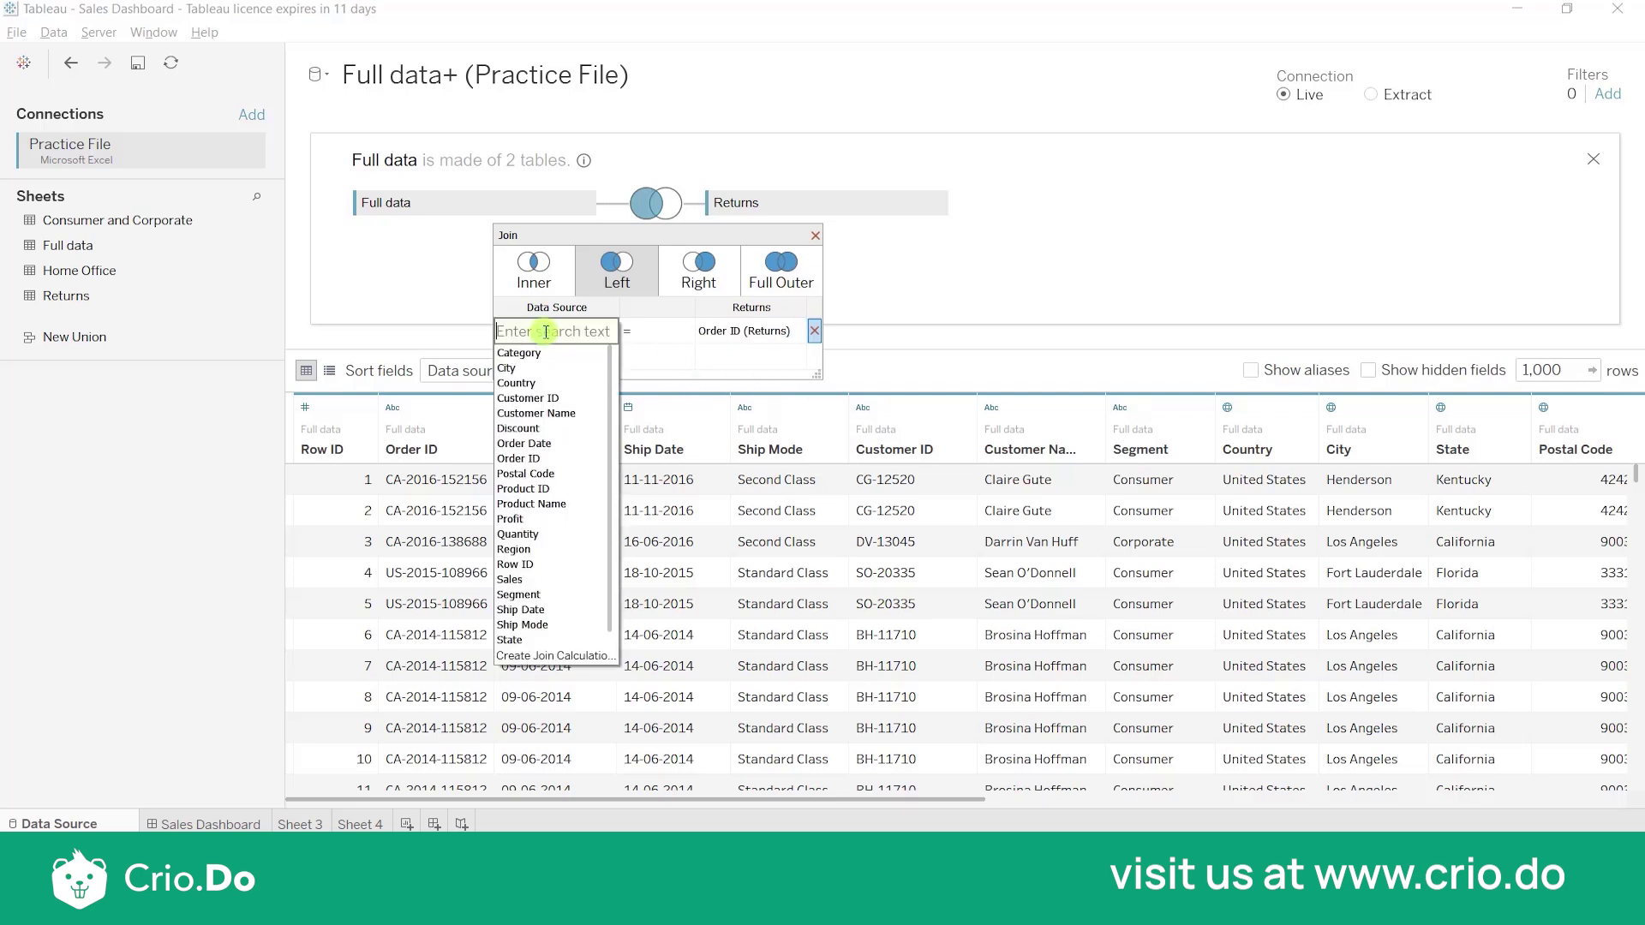
{"action": "left_click", "coordinate": [672, 338]}
{"action": "left_click", "coordinate": [672, 339]}
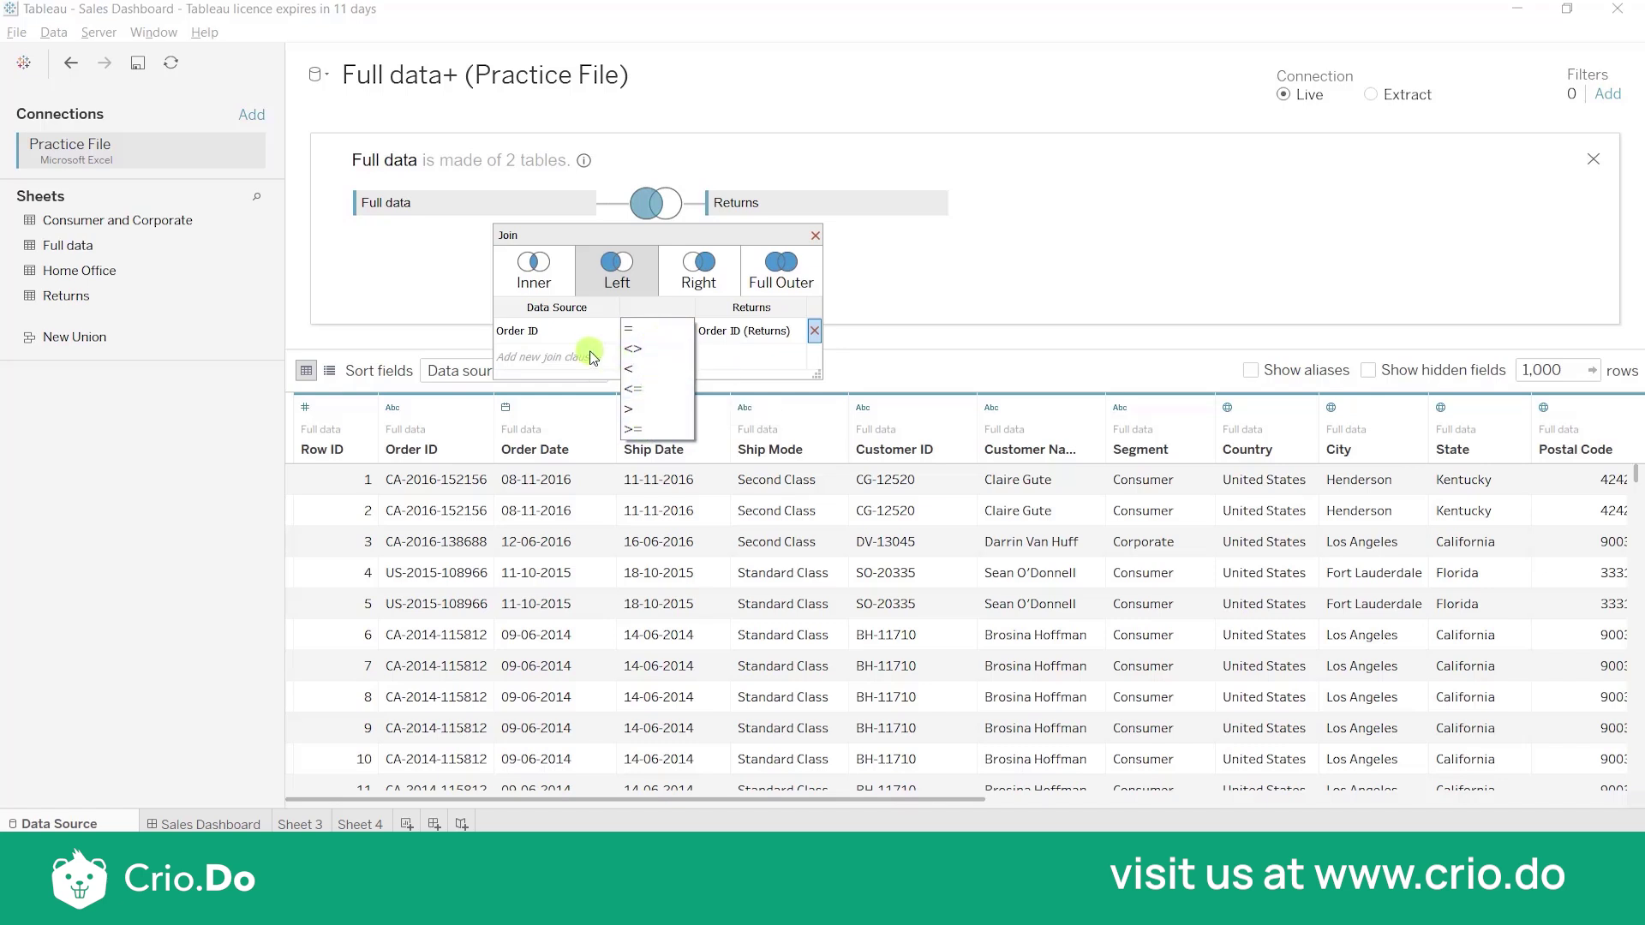
Step: View the fields offered for a new join clause, open a blank join calculation, and close it and the join settings
{"action": "left_click", "coordinate": [546, 358]}
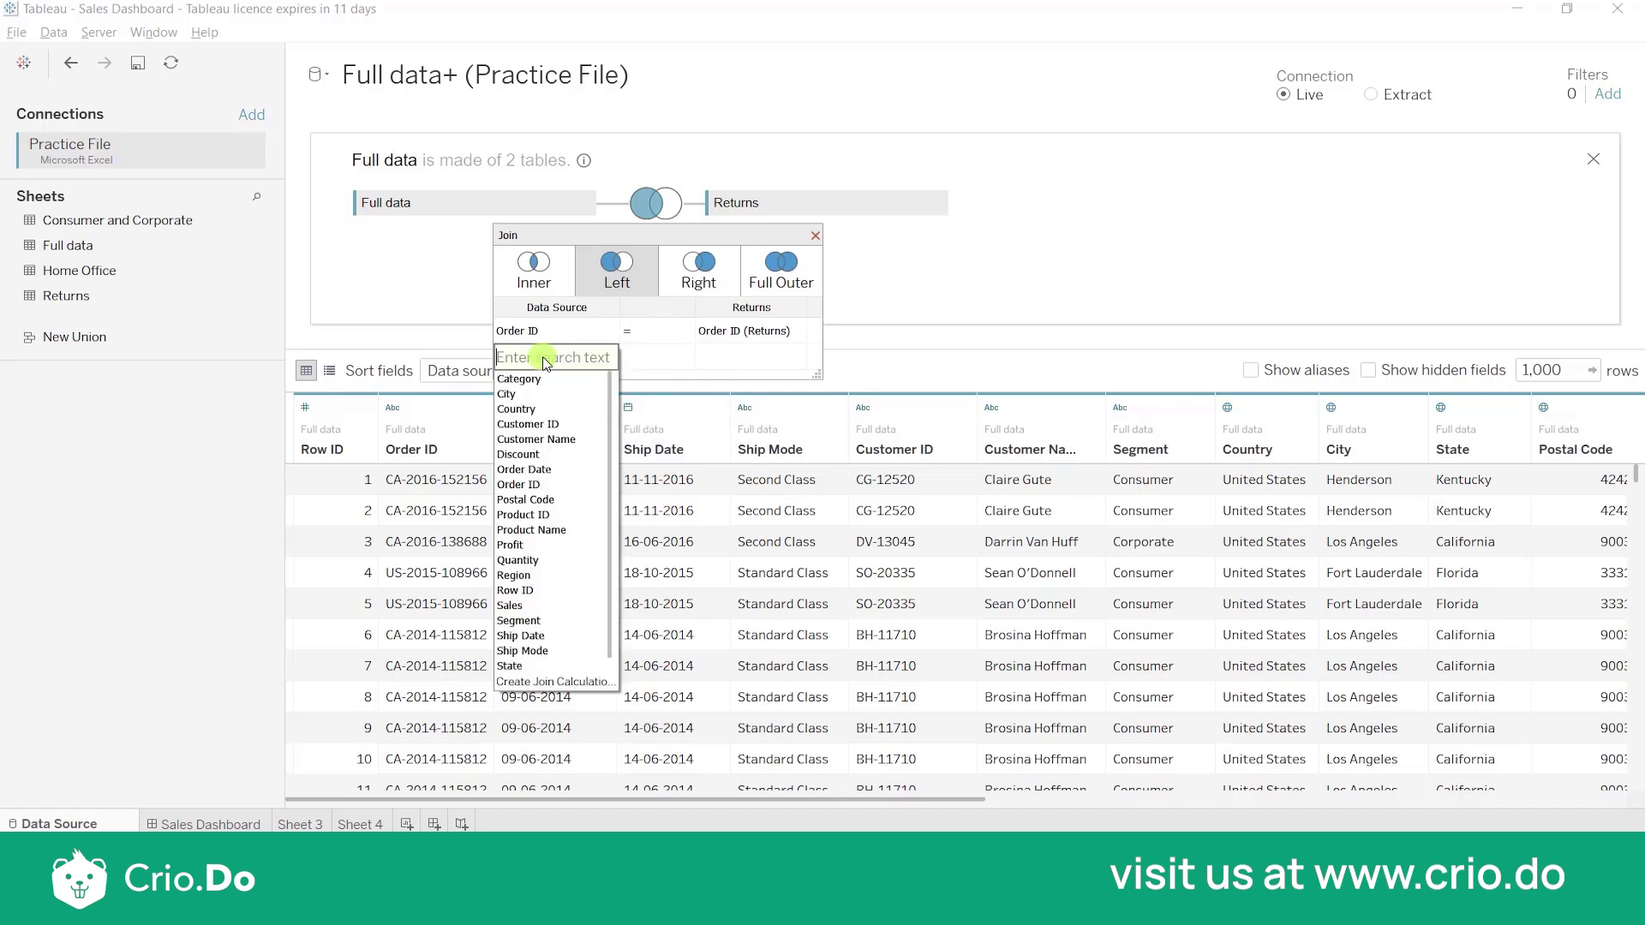
{"action": "left_click", "coordinate": [662, 372]}
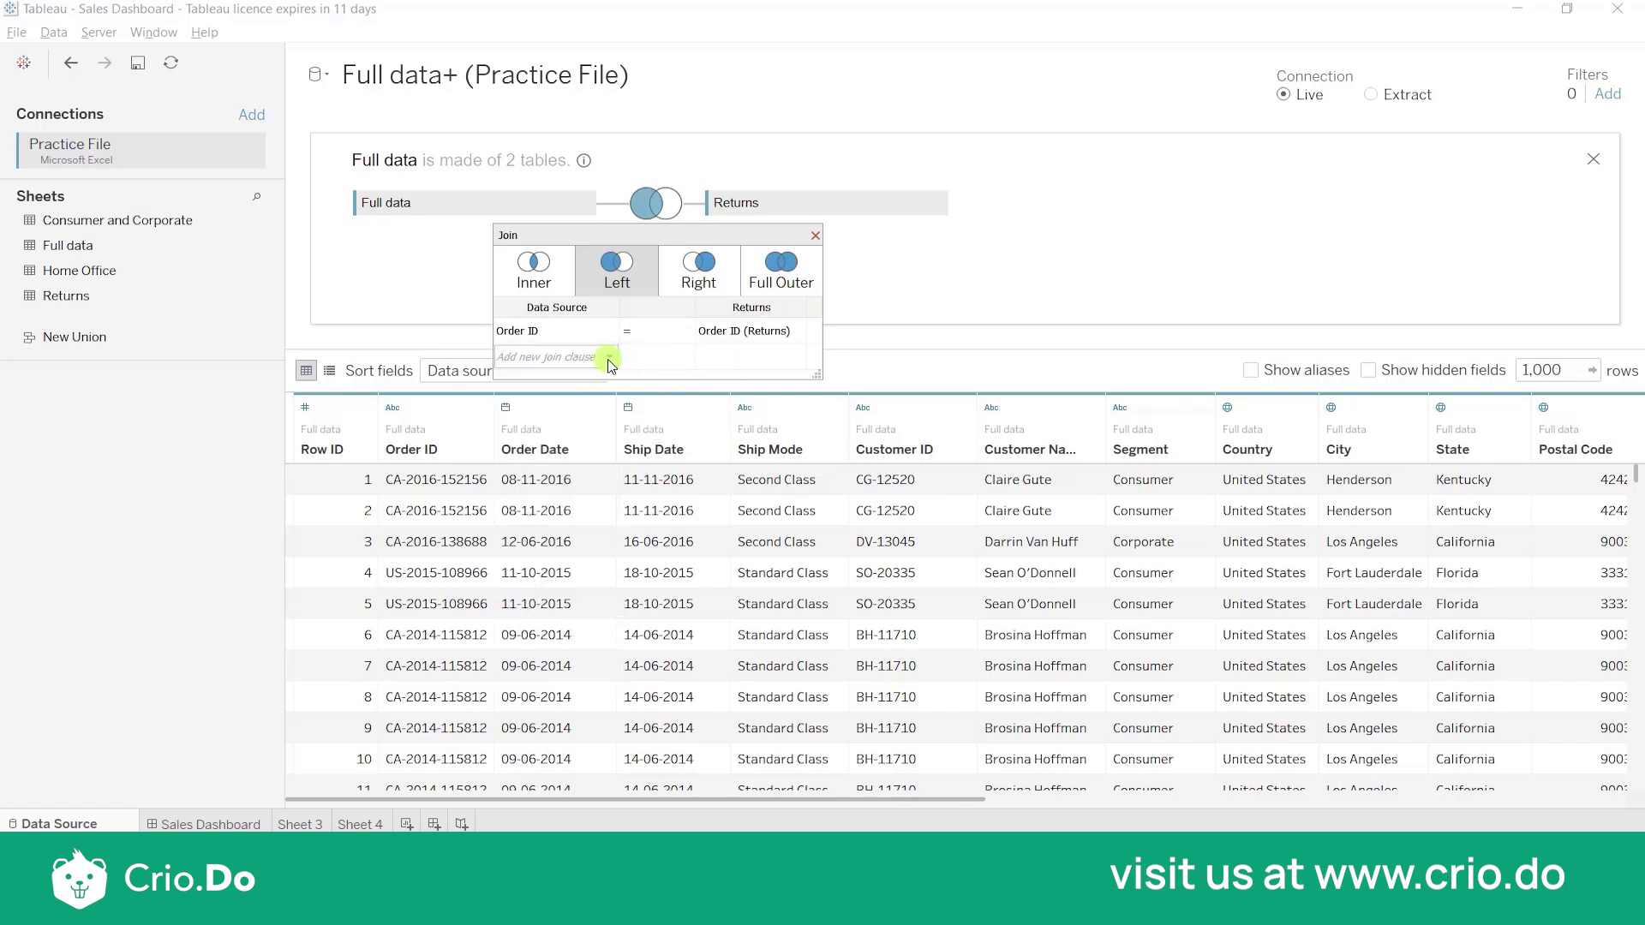
{"action": "left_click", "coordinate": [608, 359]}
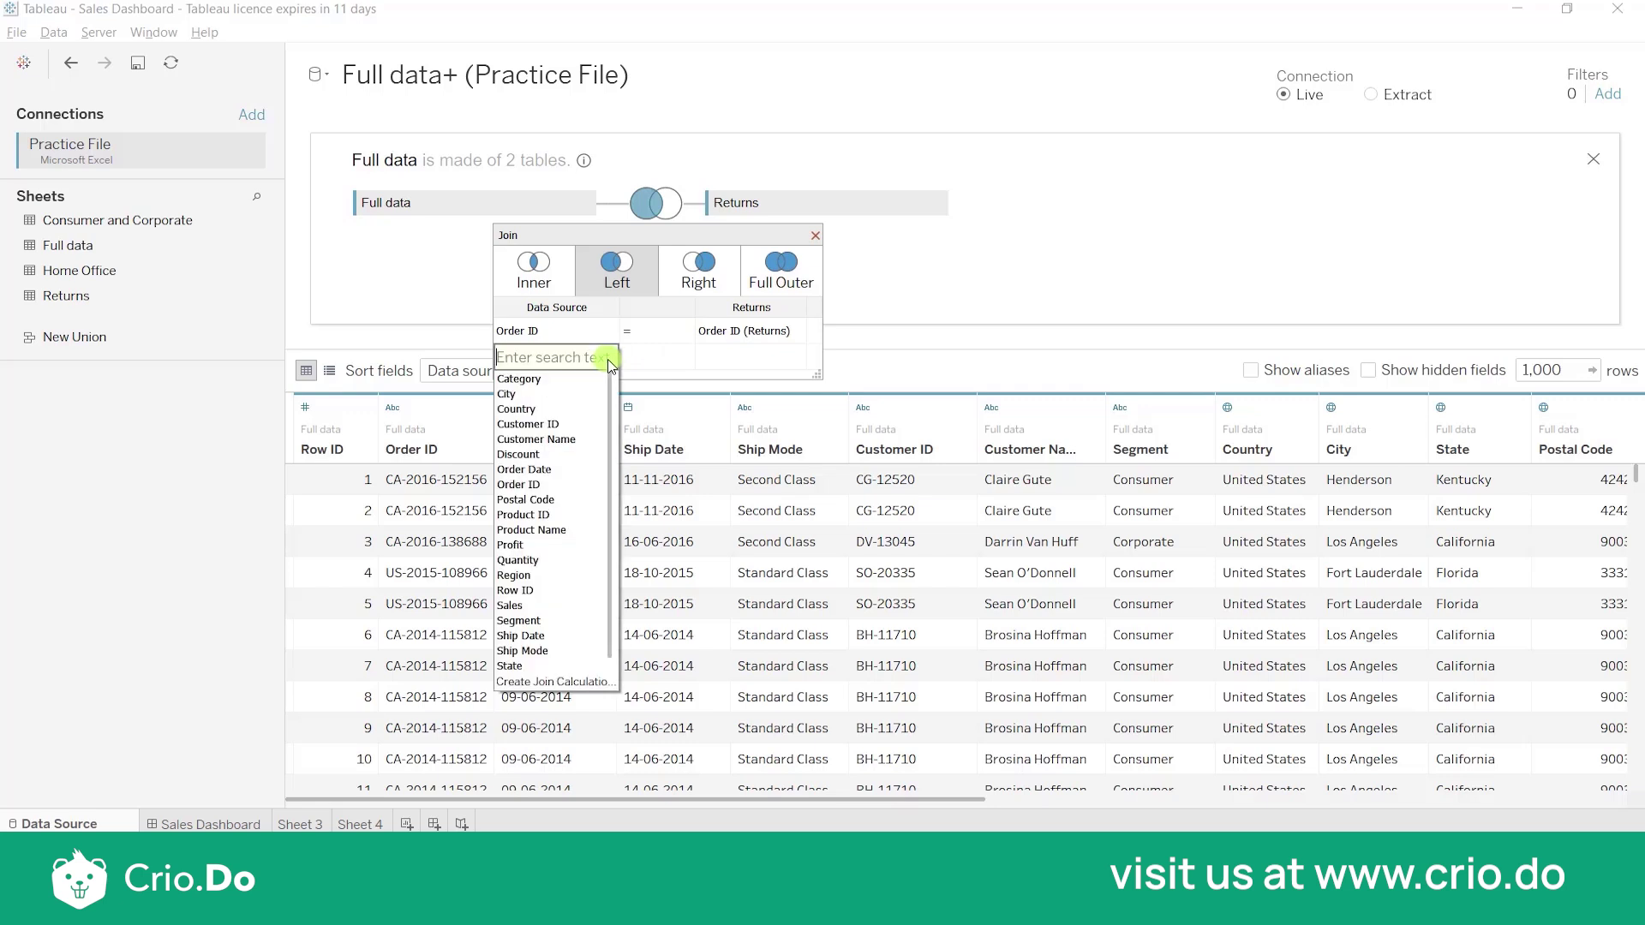
{"action": "left_click", "coordinate": [572, 681]}
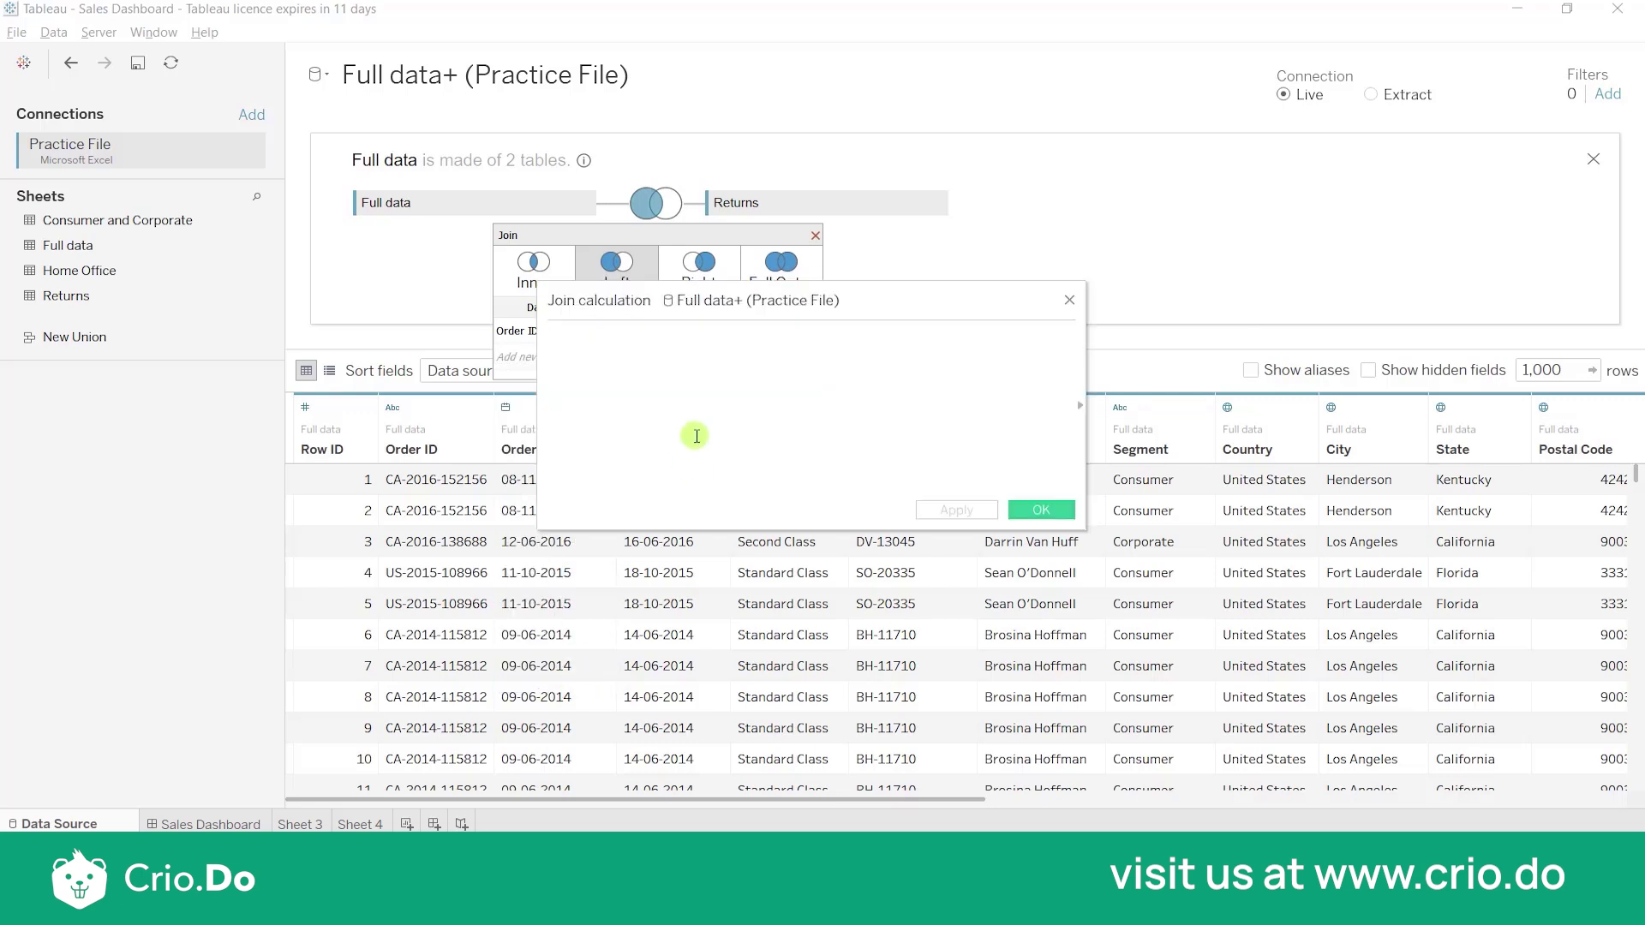
{"action": "left_click_drag", "start_coordinate": [873, 293], "coordinate": [866, 448]}
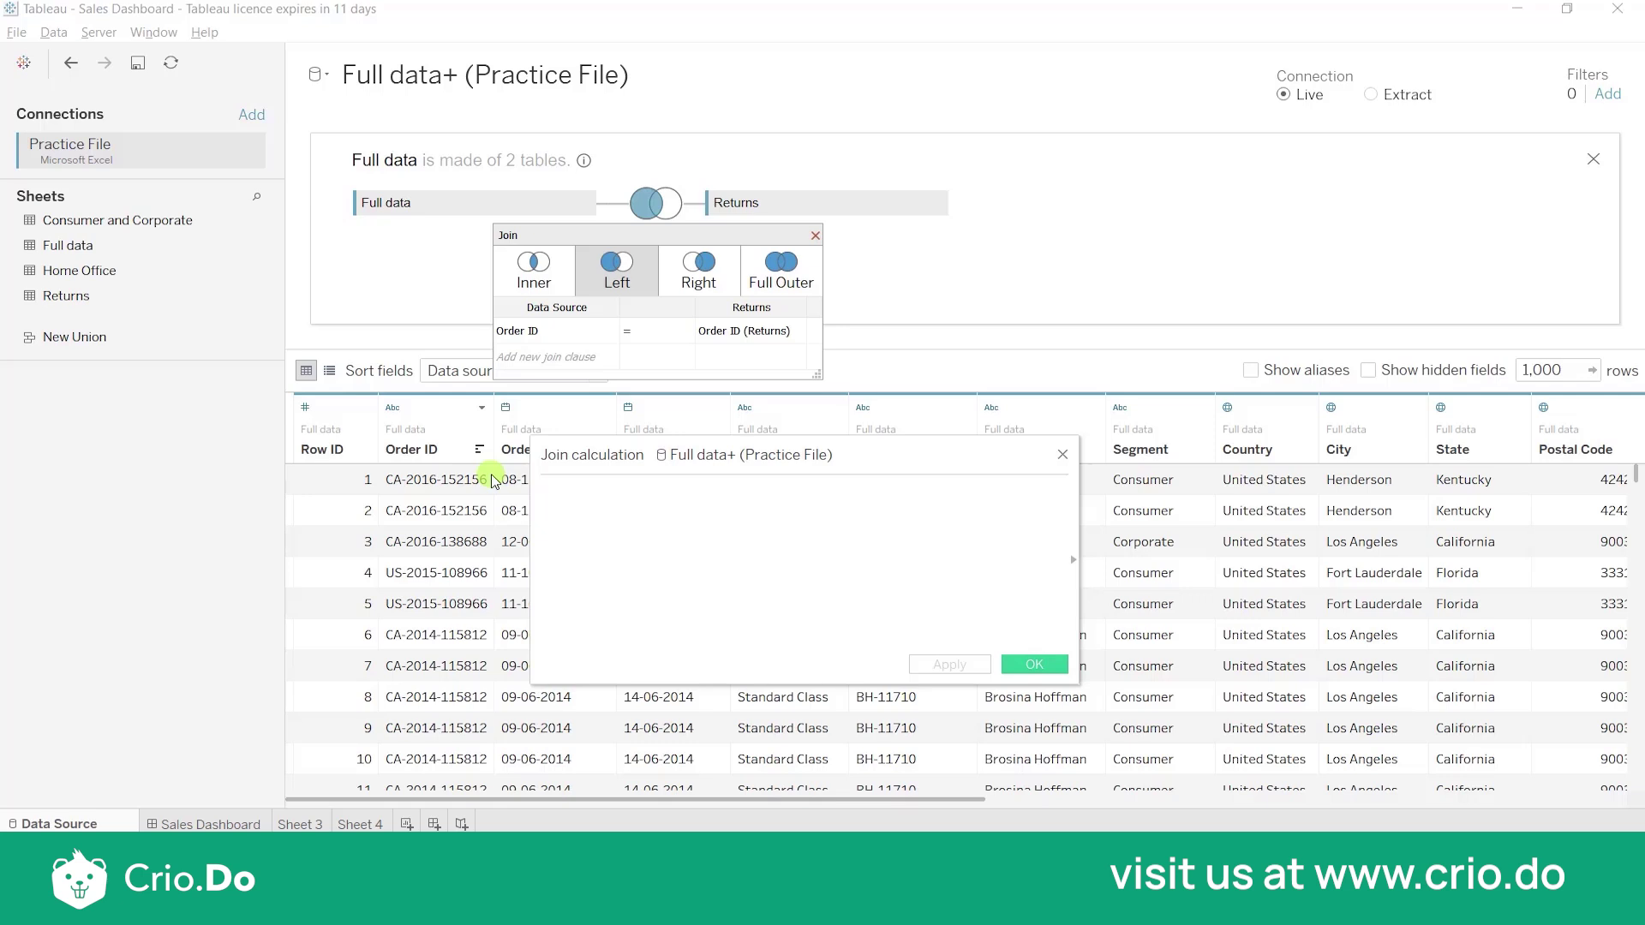
{"action": "left_click", "coordinate": [1061, 455]}
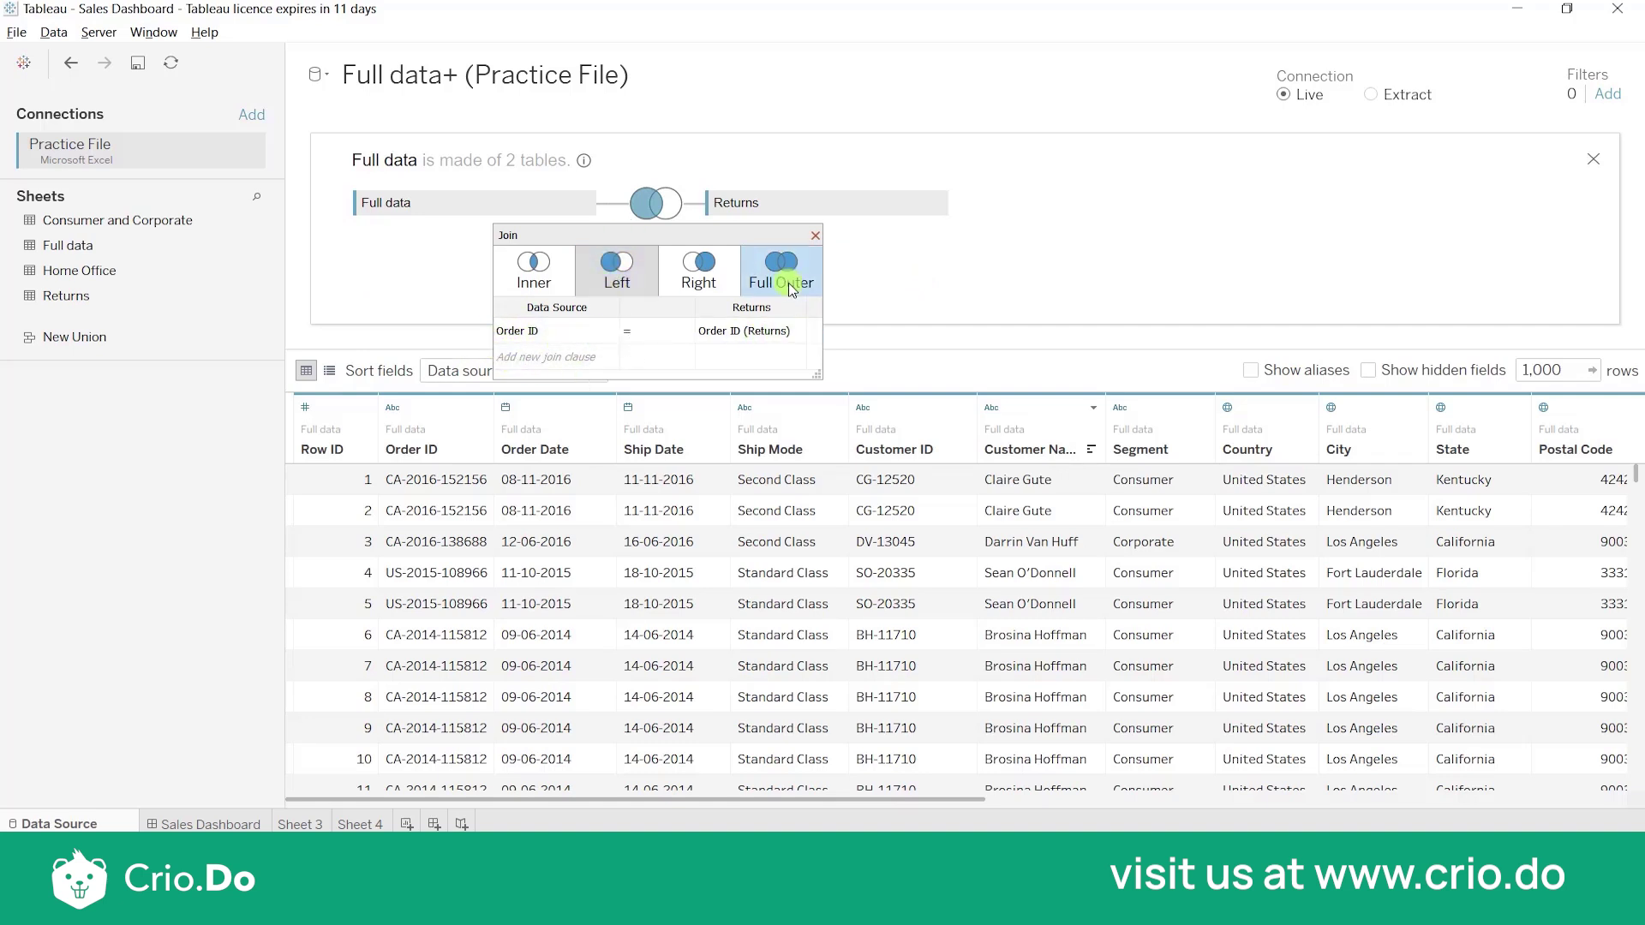
{"action": "left_click", "coordinate": [816, 235]}
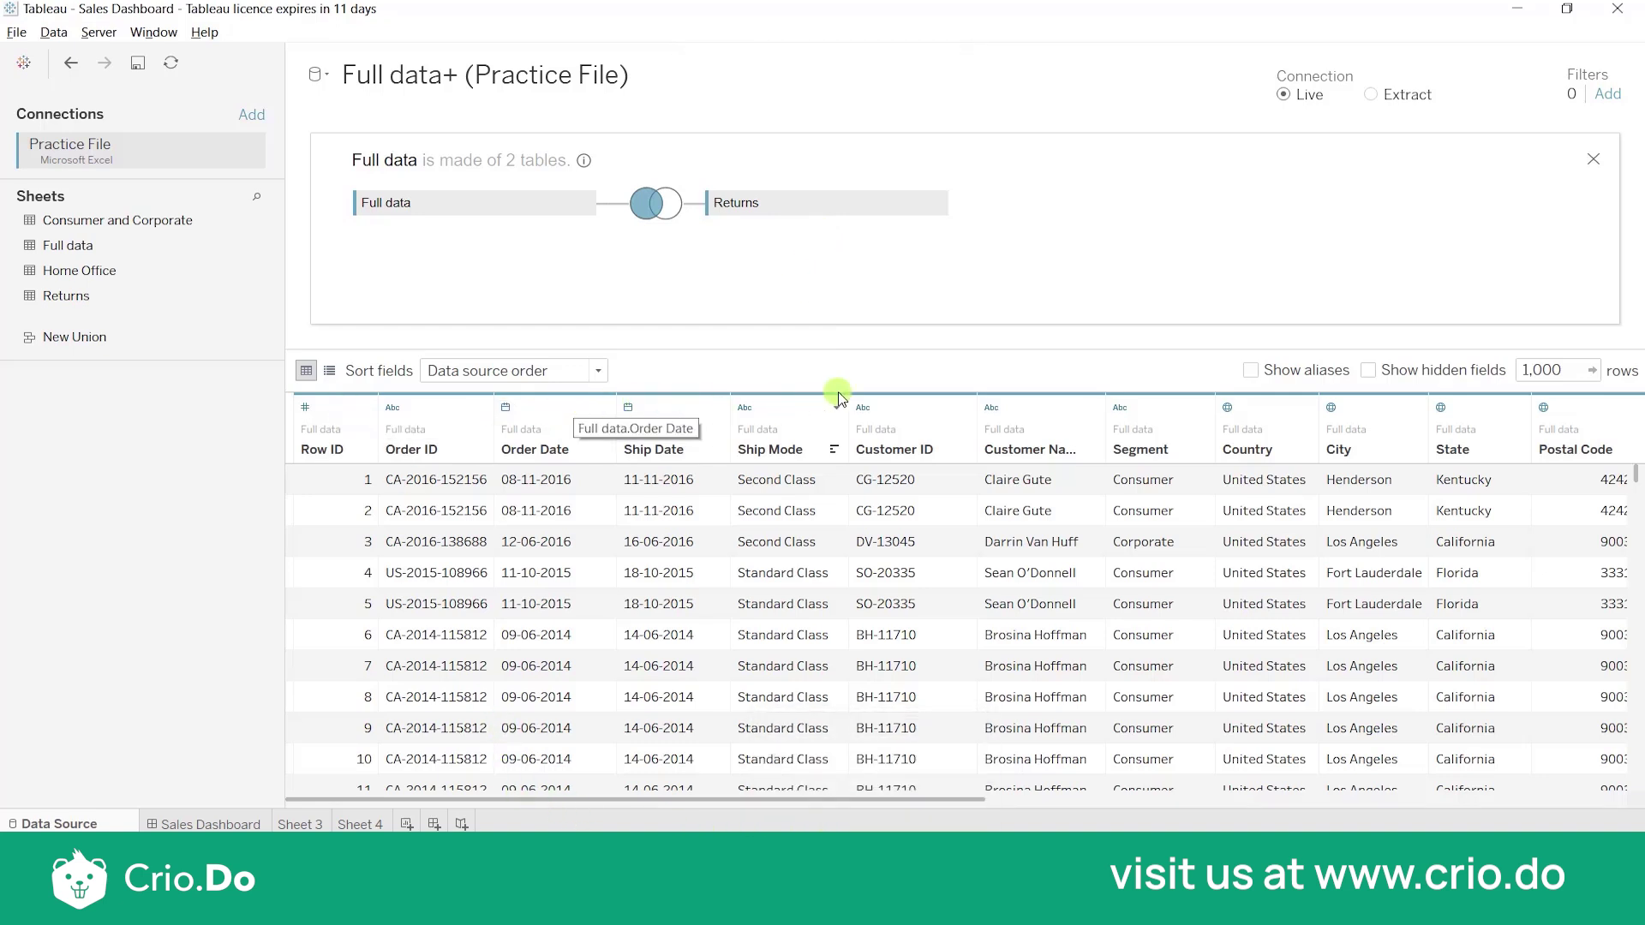
Step: Examine the Returned and Order ID (Returns) columns of the left-joined preview for null and matched rows
{"action": "left_click_drag", "start_coordinate": [649, 805], "coordinate": [1470, 795]}
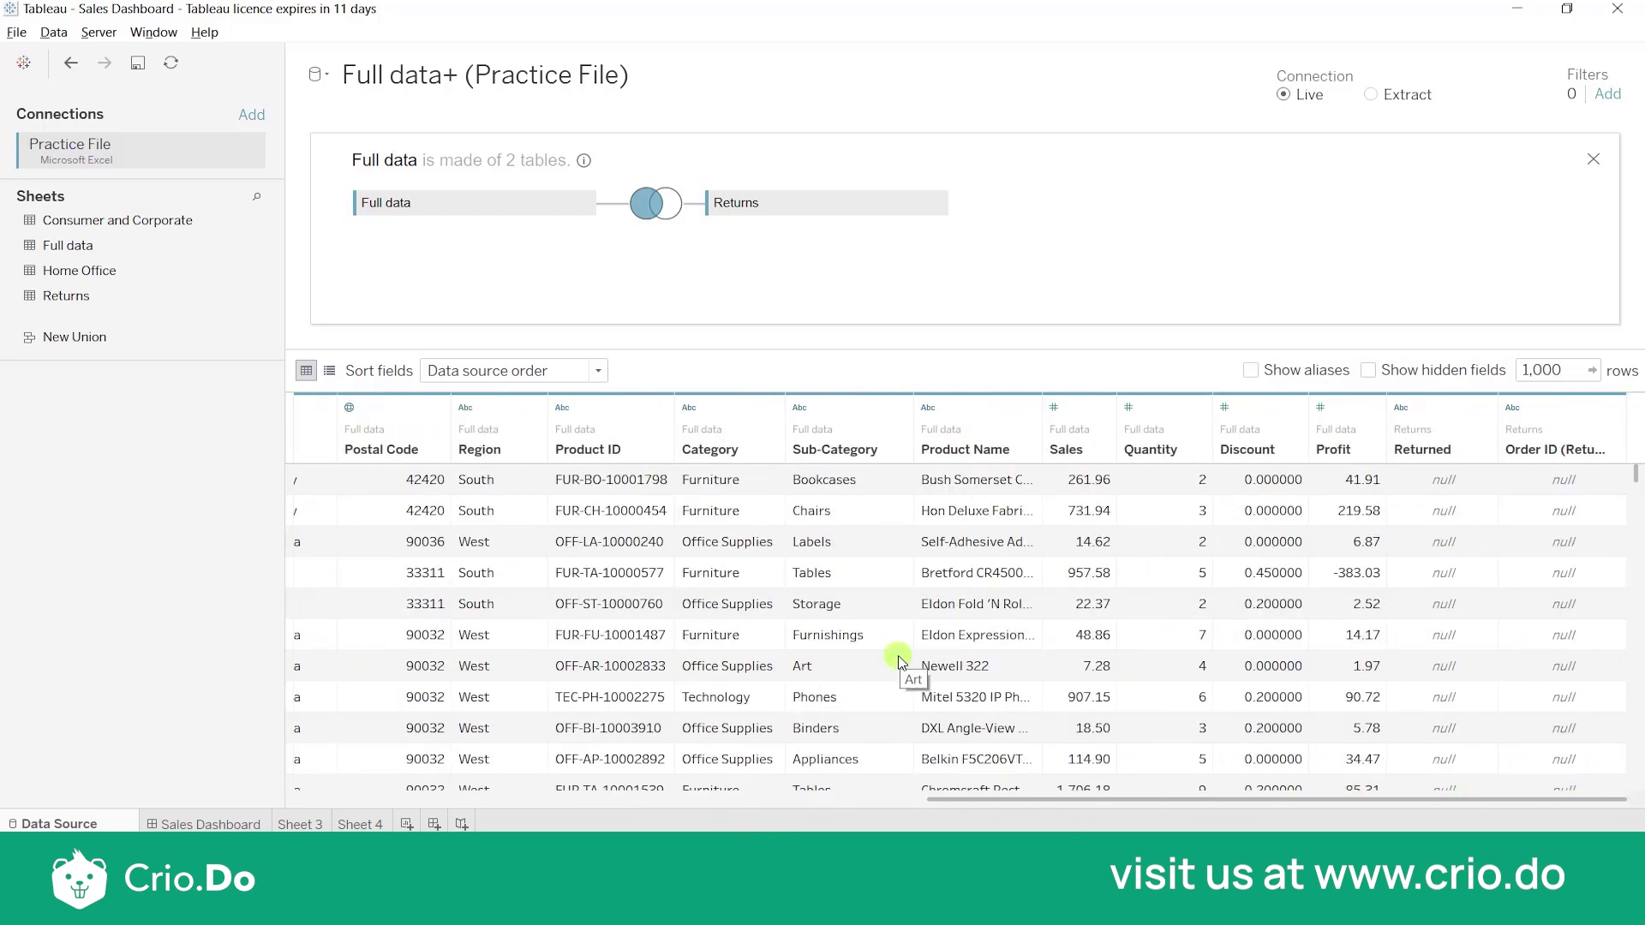
{"action": "left_click_drag", "start_coordinate": [1637, 476], "coordinate": [1637, 372]}
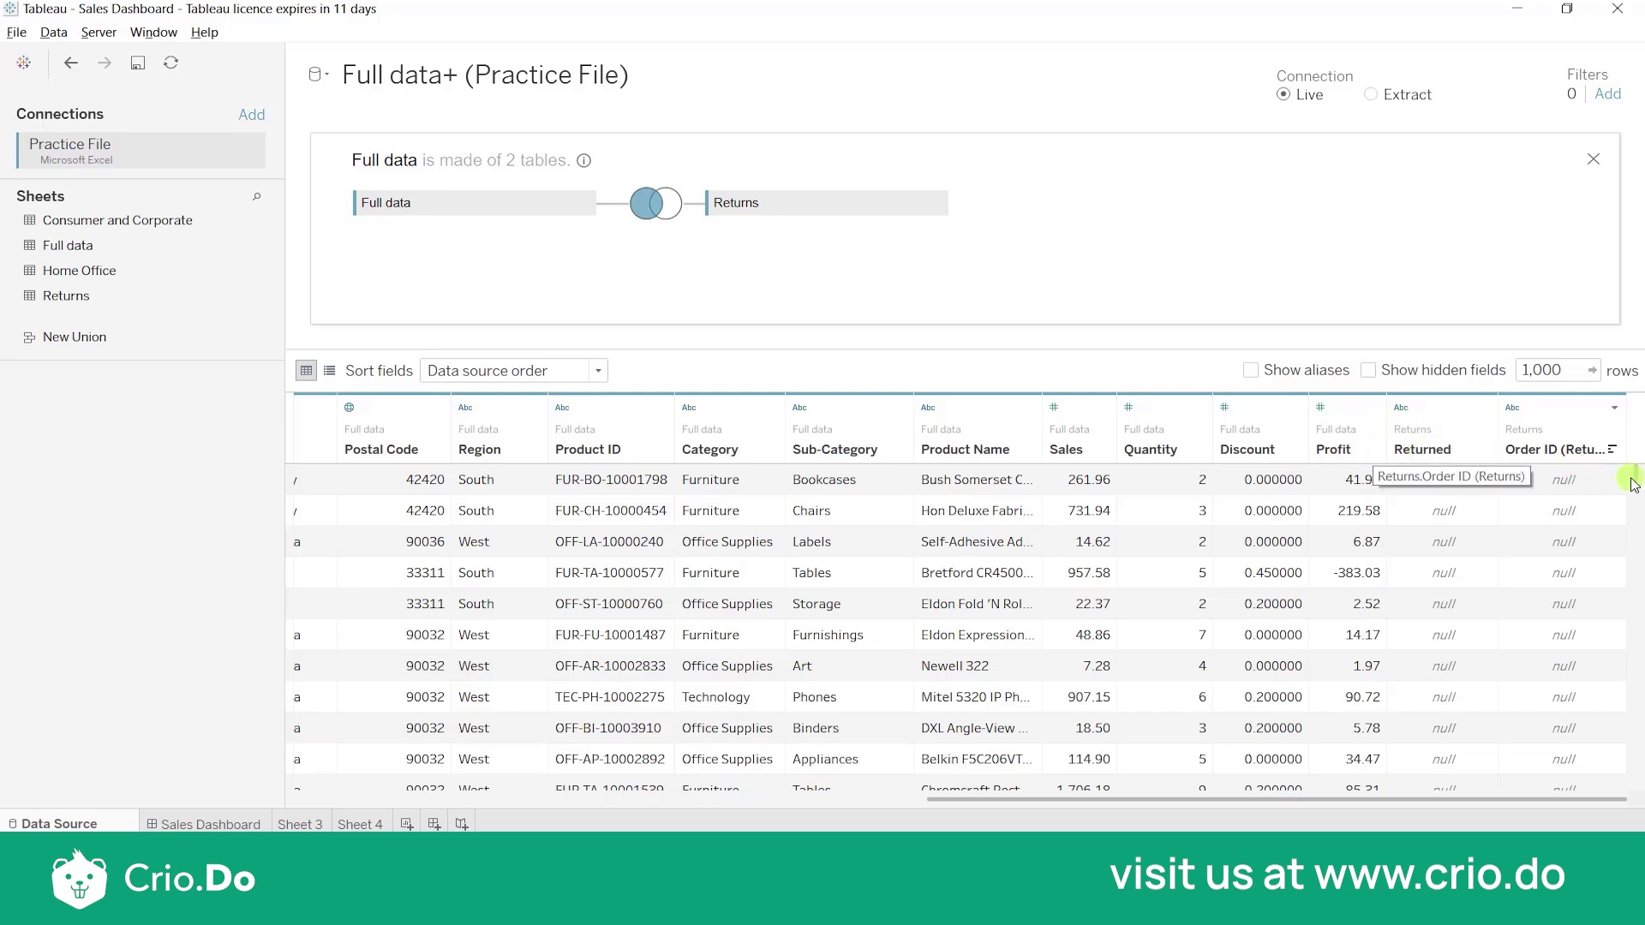
{"action": "left_click_drag", "start_coordinate": [1635, 480], "coordinate": [1637, 518]}
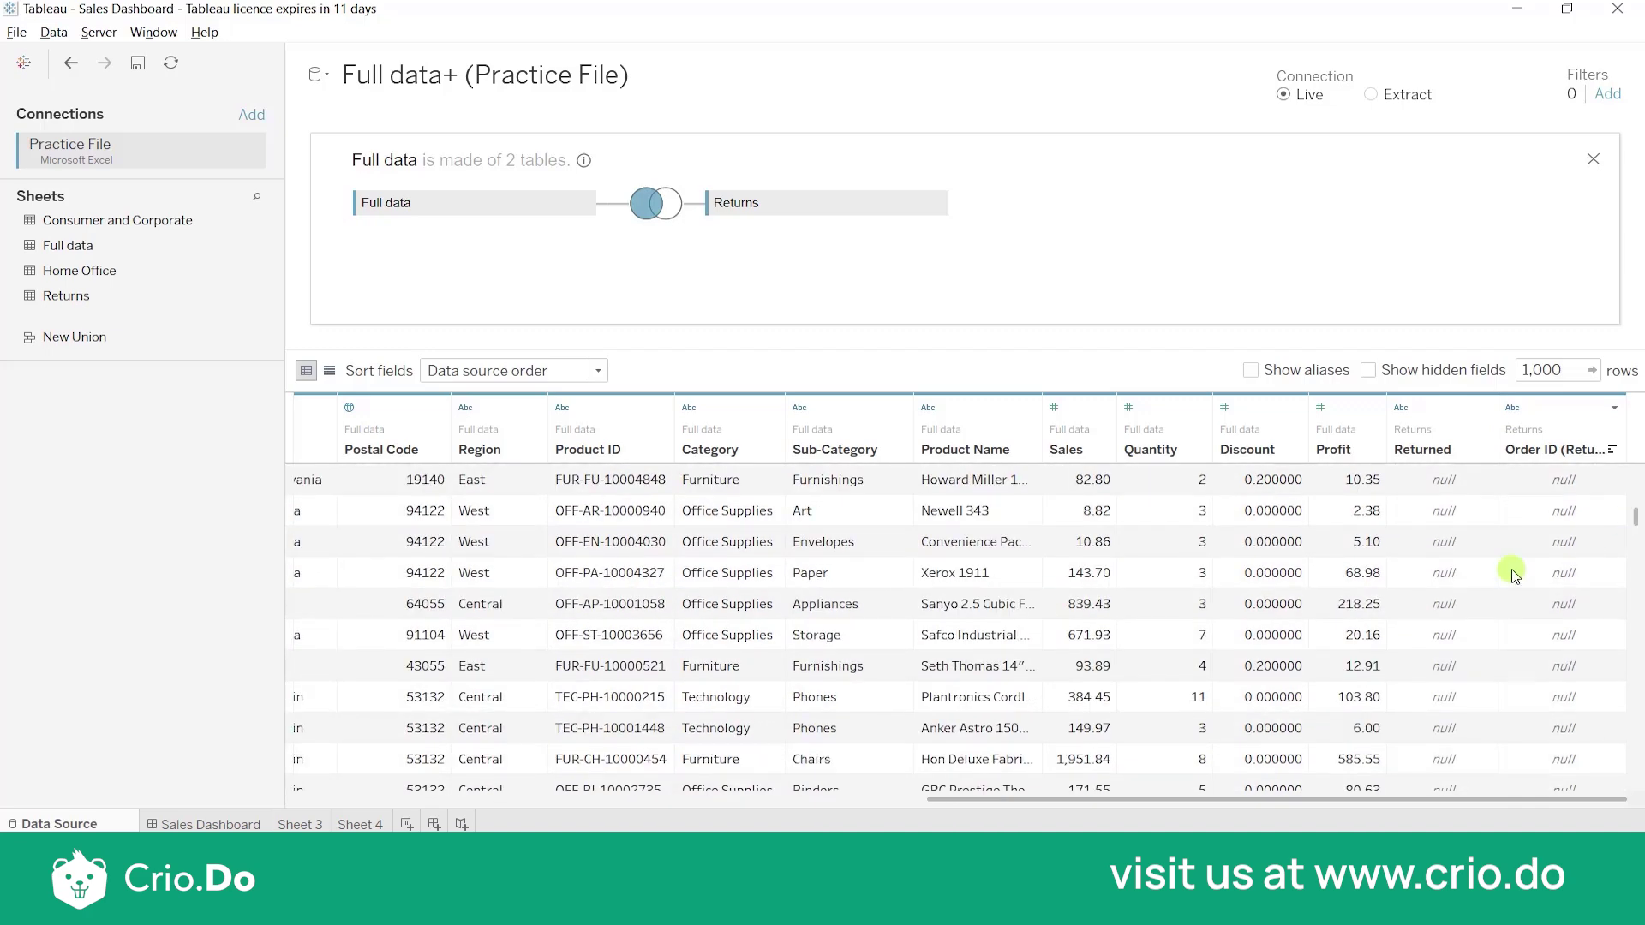
{"action": "scroll", "coordinate": [1513, 571], "scroll_direction": "down", "scroll_amount": 7}
{"action": "scroll", "coordinate": [1512, 574], "scroll_direction": "down", "scroll_amount": 10}
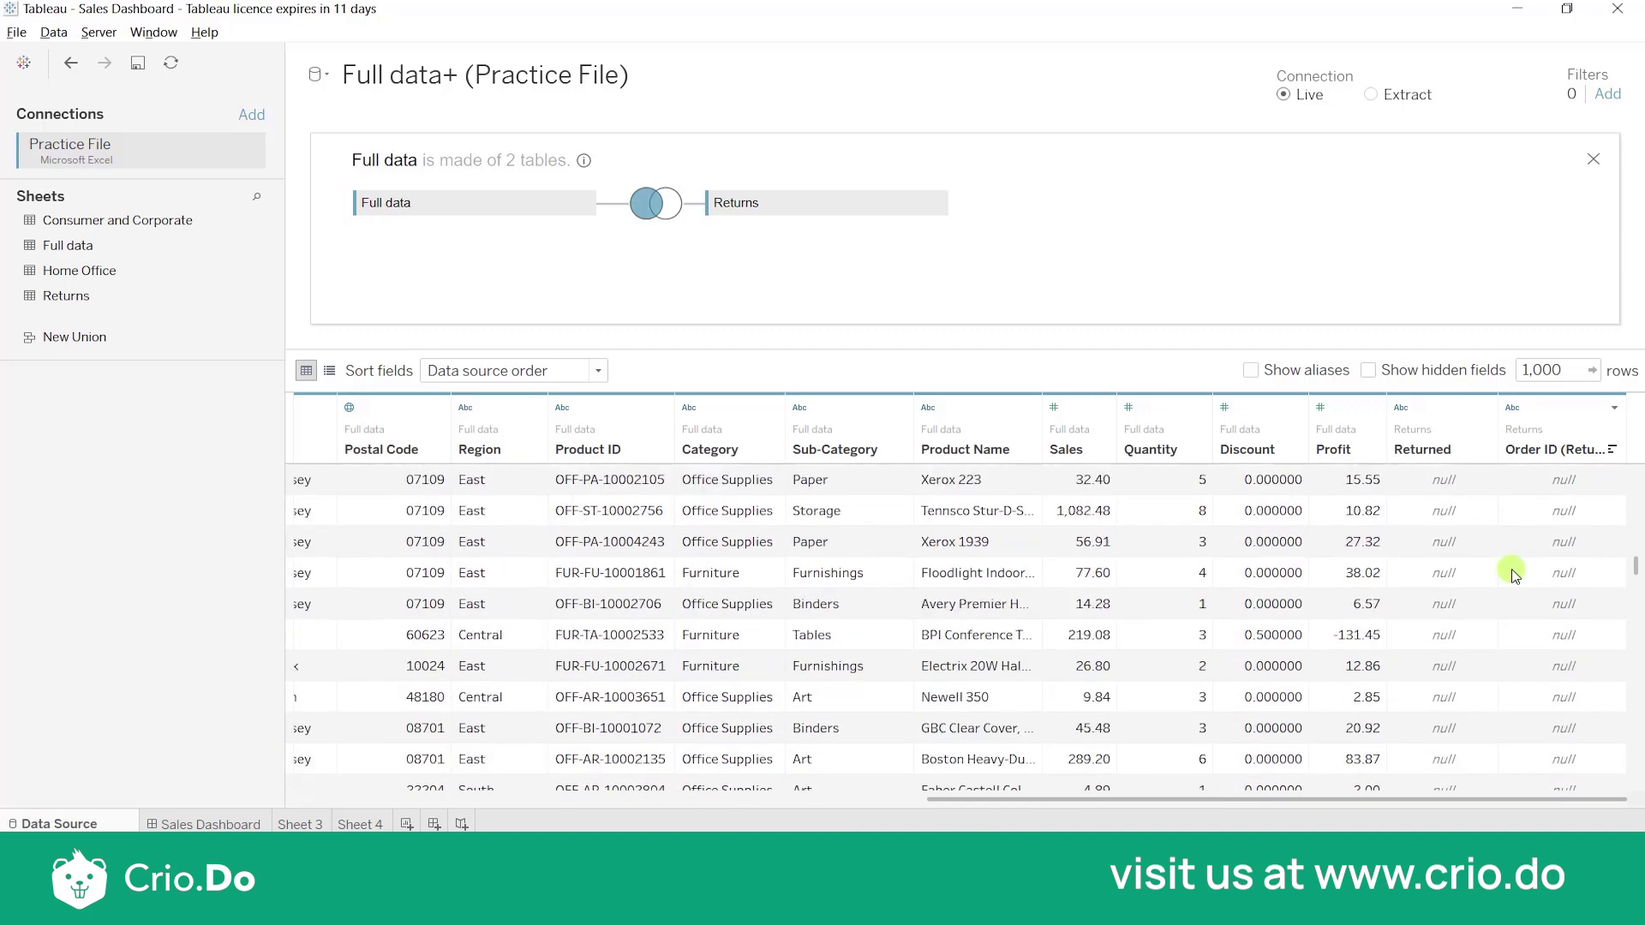
{"action": "scroll", "coordinate": [1512, 574], "scroll_direction": "down", "scroll_amount": 8}
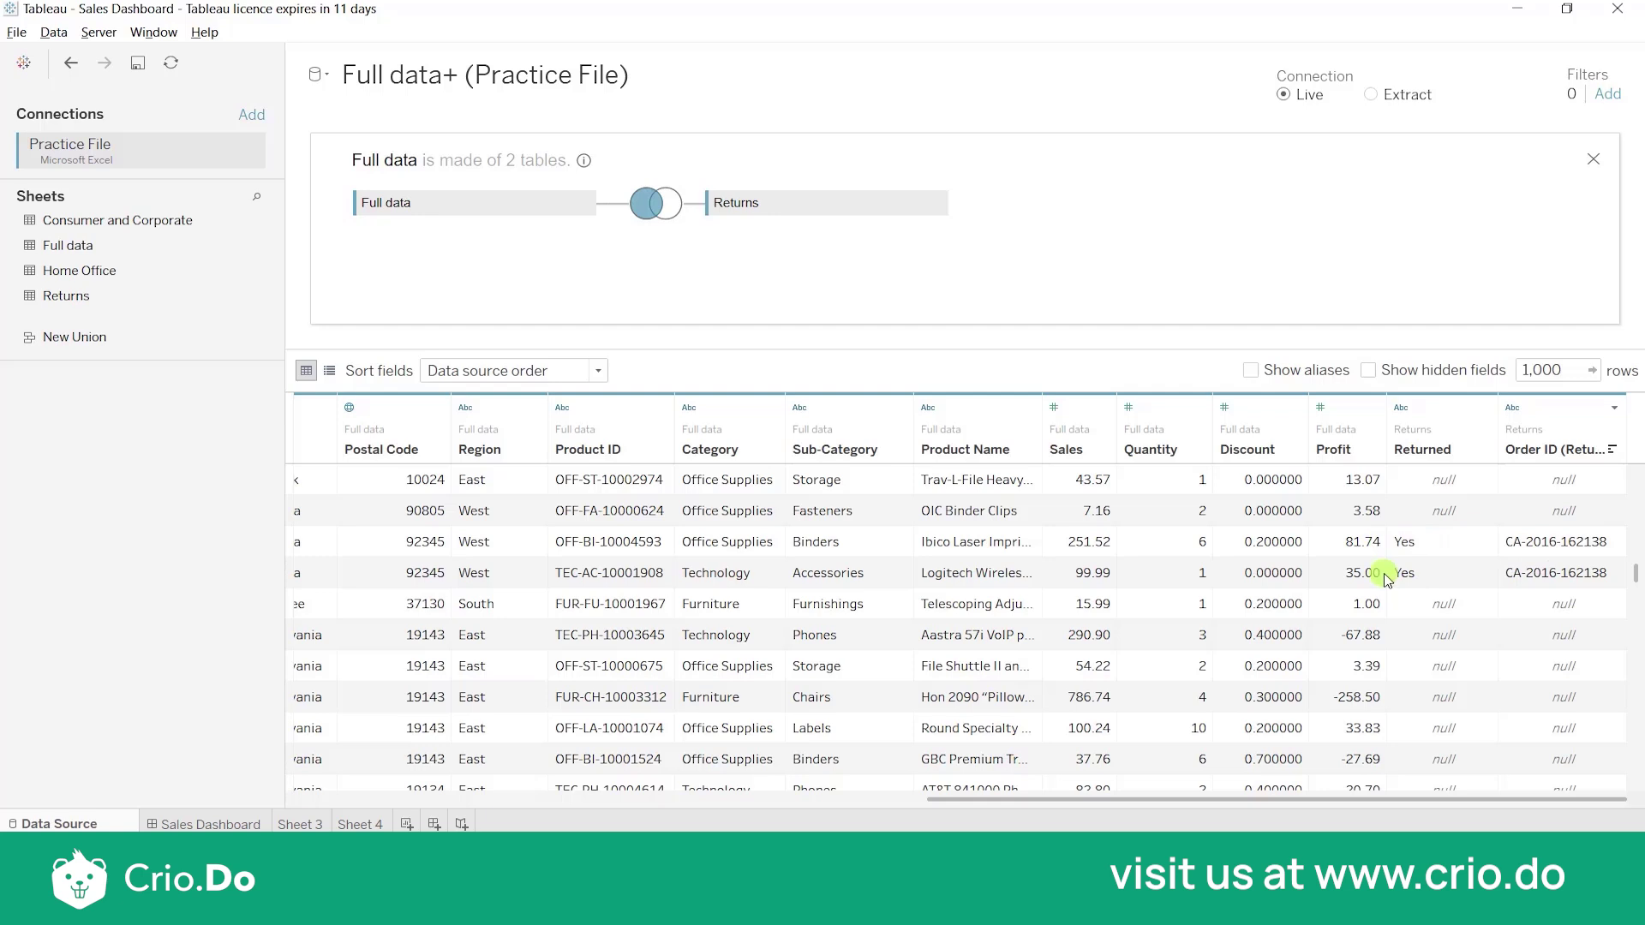
Step: Review further rows of the left-joined preview, comparing Full data records with and without a matching Returns order
{"action": "scroll", "coordinate": [1516, 691], "scroll_direction": "down", "scroll_amount": 10}
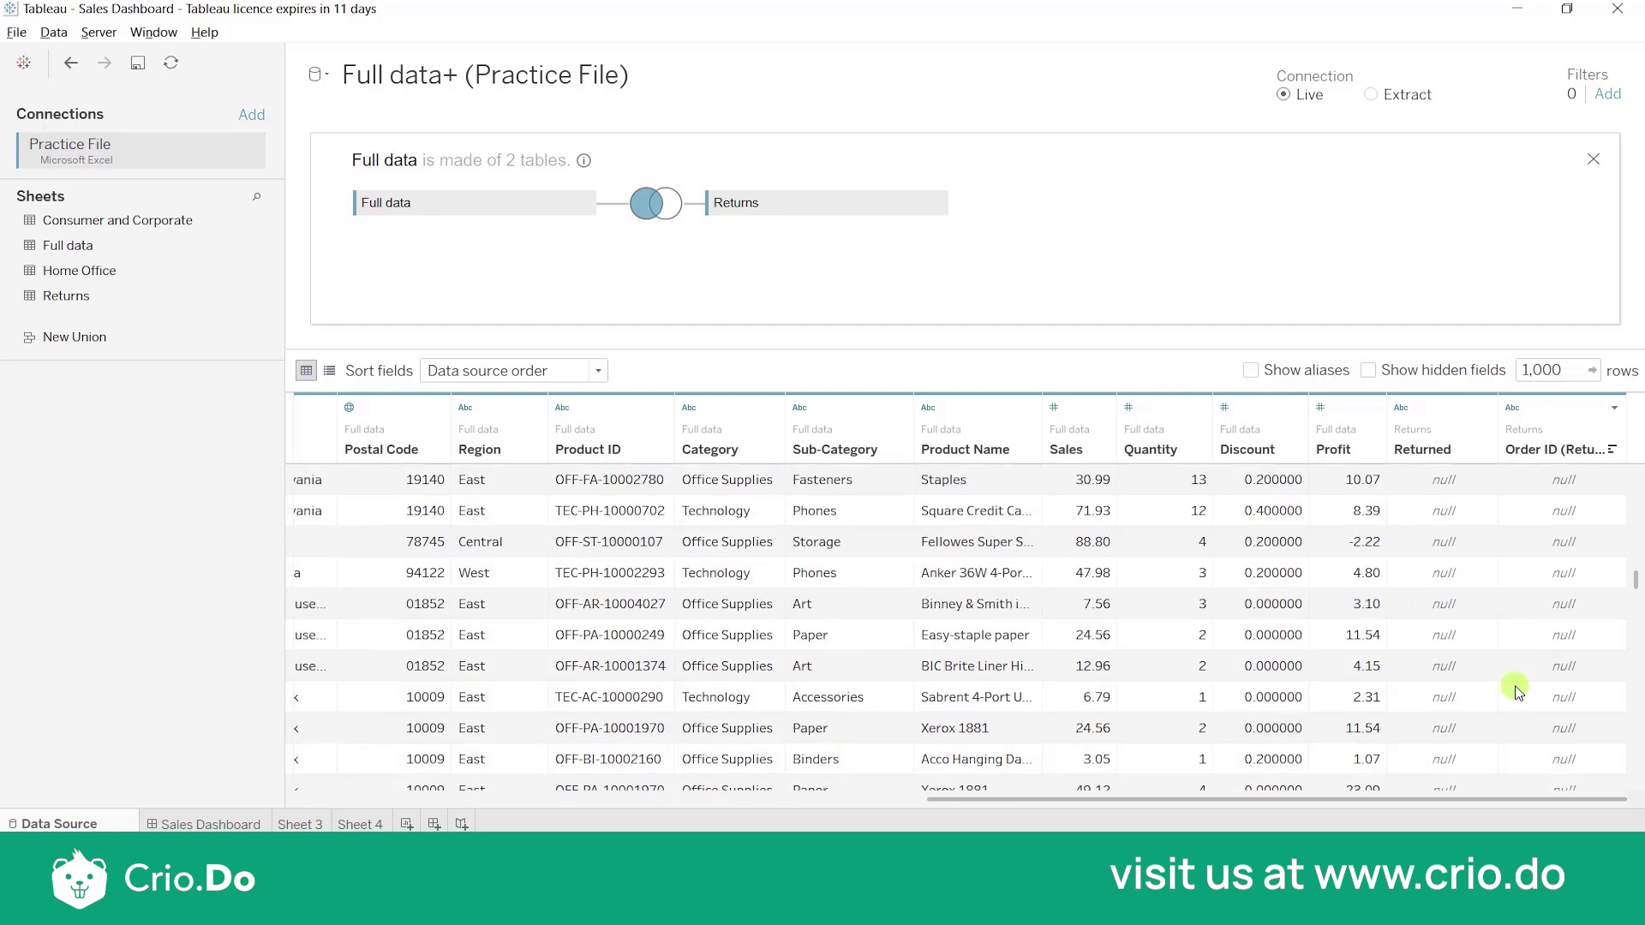
{"action": "scroll", "coordinate": [1518, 681], "scroll_direction": "down", "scroll_amount": 7}
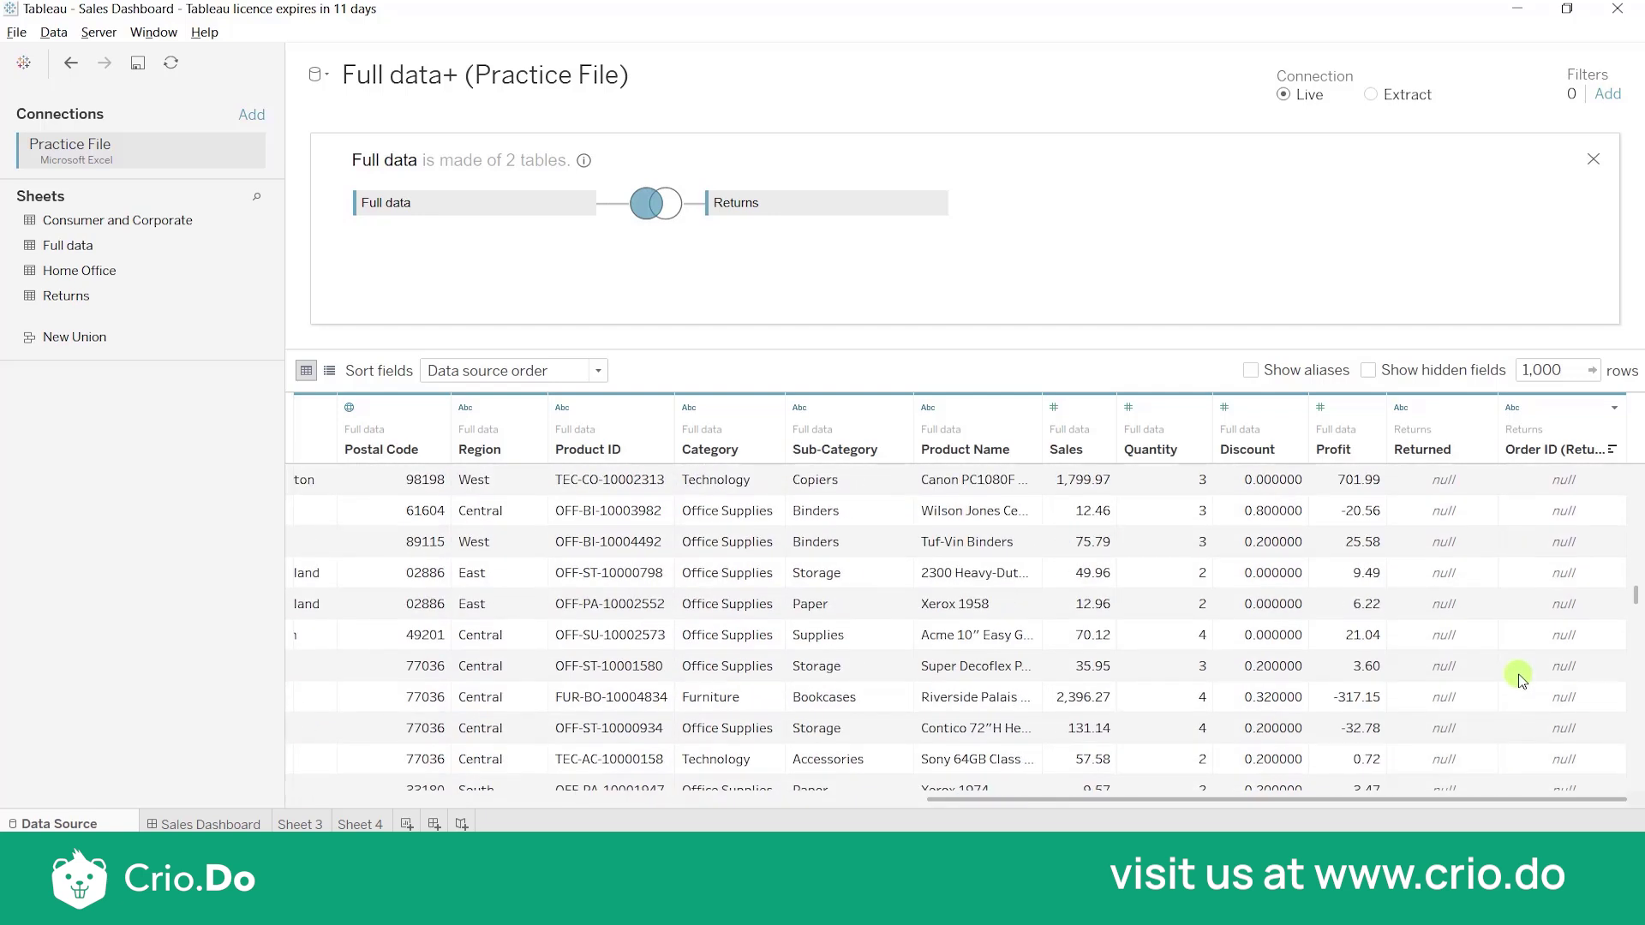
{"action": "scroll", "coordinate": [1519, 681], "scroll_direction": "up", "scroll_amount": 10}
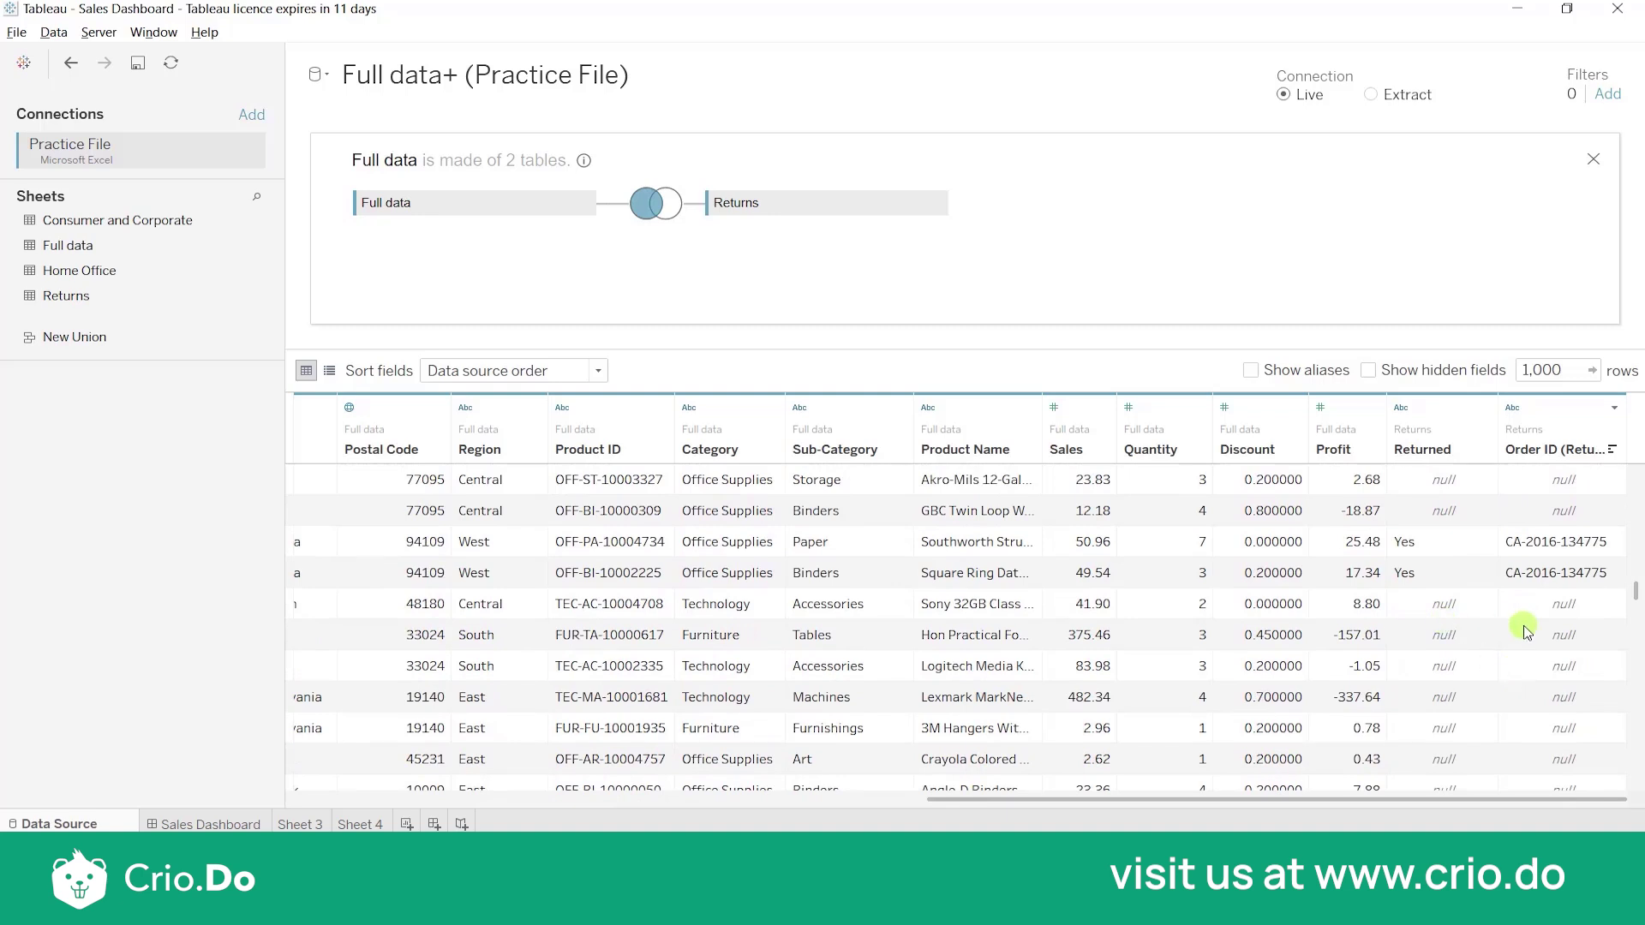
{"action": "scroll", "coordinate": [1501, 703], "scroll_direction": "down", "scroll_amount": 10}
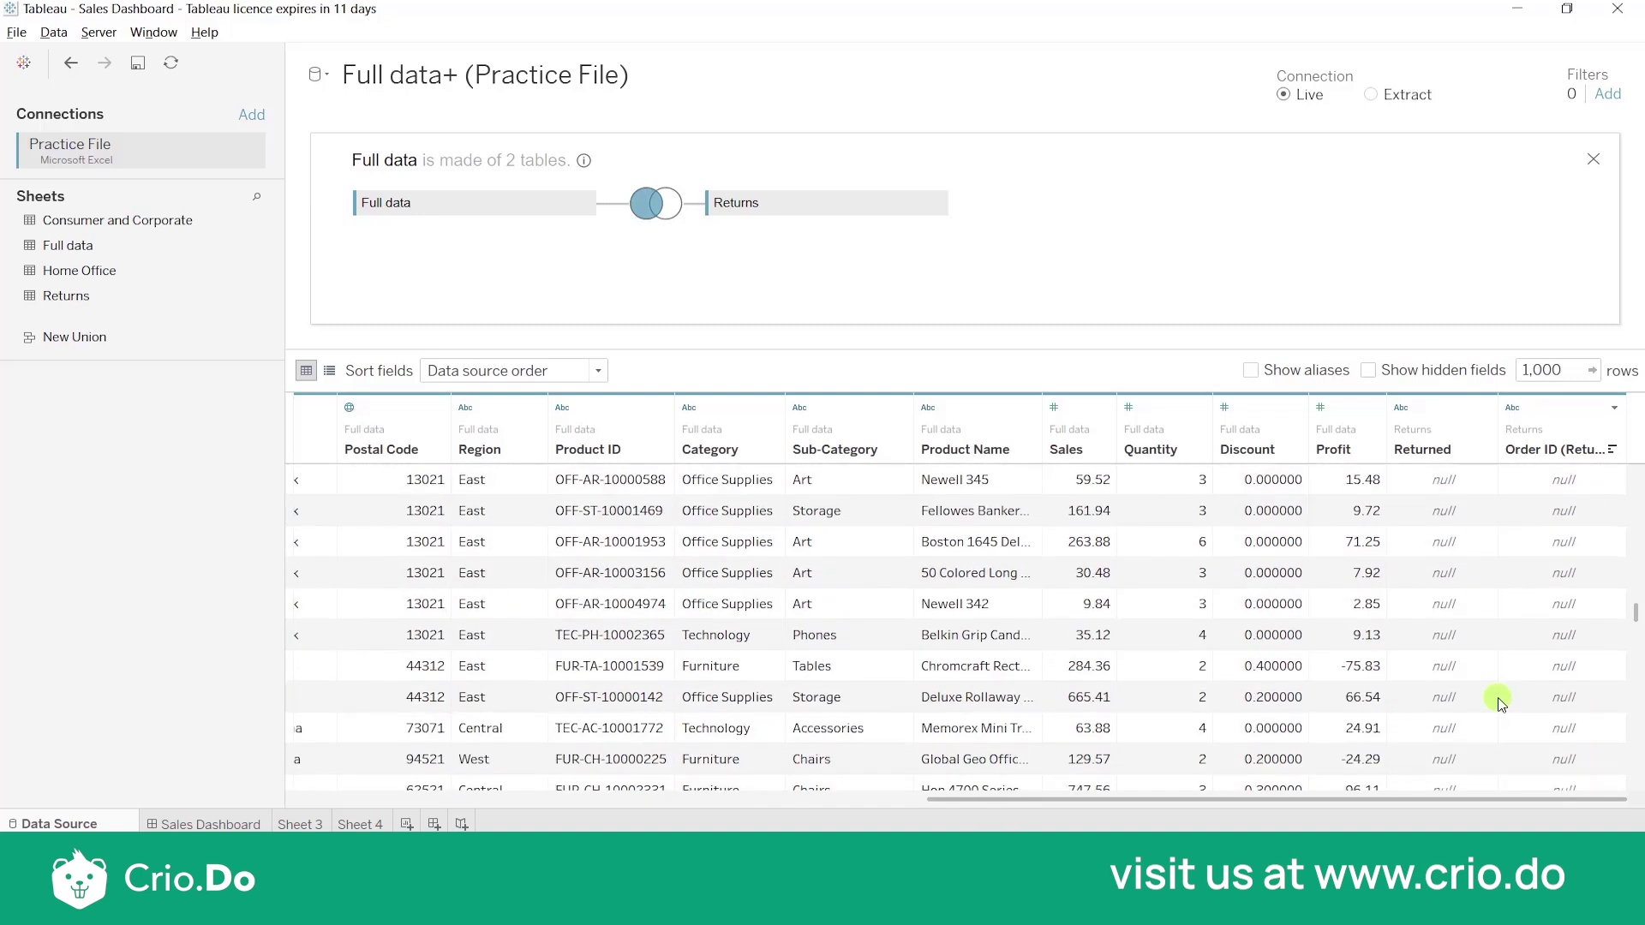
{"action": "scroll", "coordinate": [1492, 666], "scroll_direction": "down", "scroll_amount": 12}
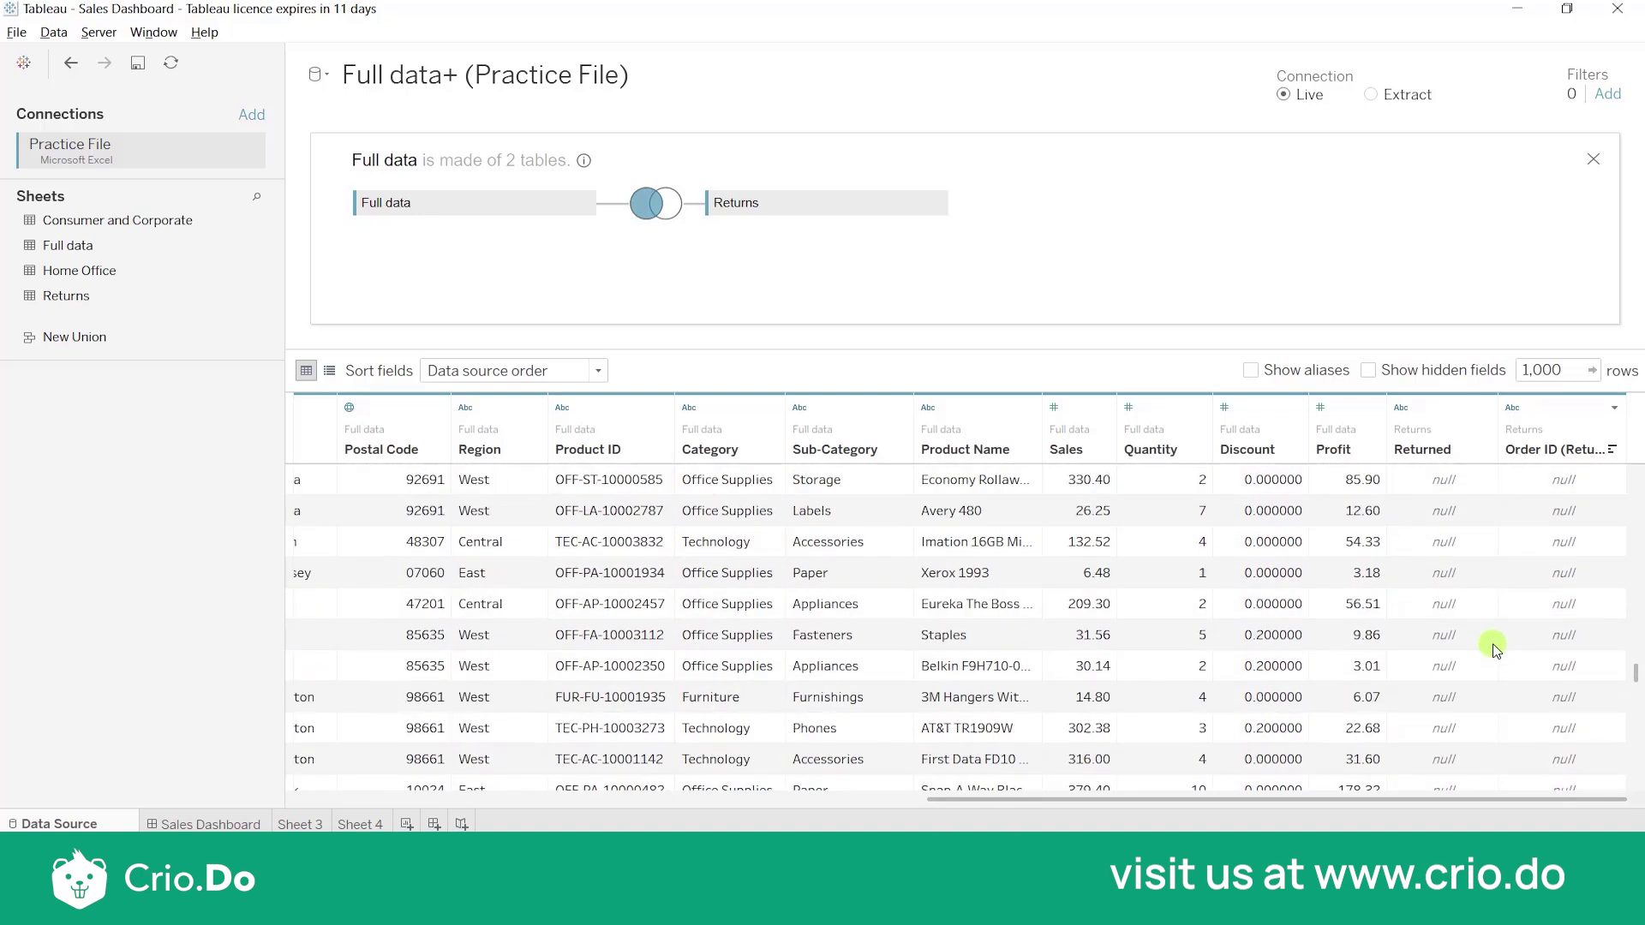
{"action": "scroll", "coordinate": [1492, 582], "scroll_direction": "down", "scroll_amount": 6}
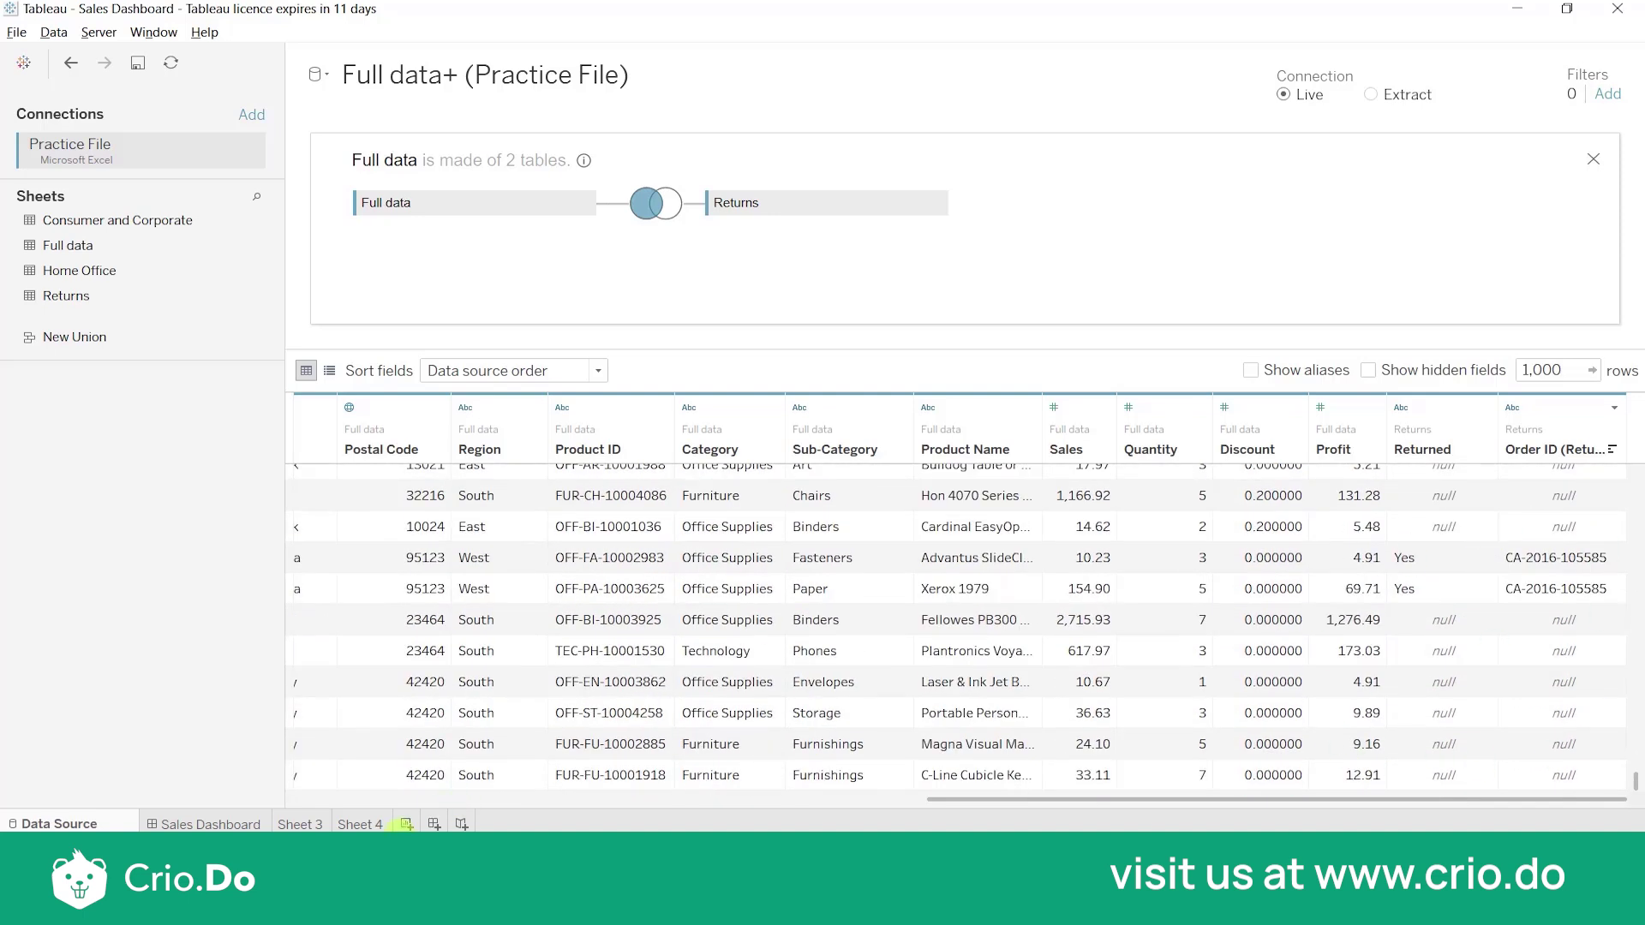
Step: Create a new worksheet, search the data fields for "ord", and list the Full data Order ID as rows
{"action": "left_click", "coordinate": [408, 824]}
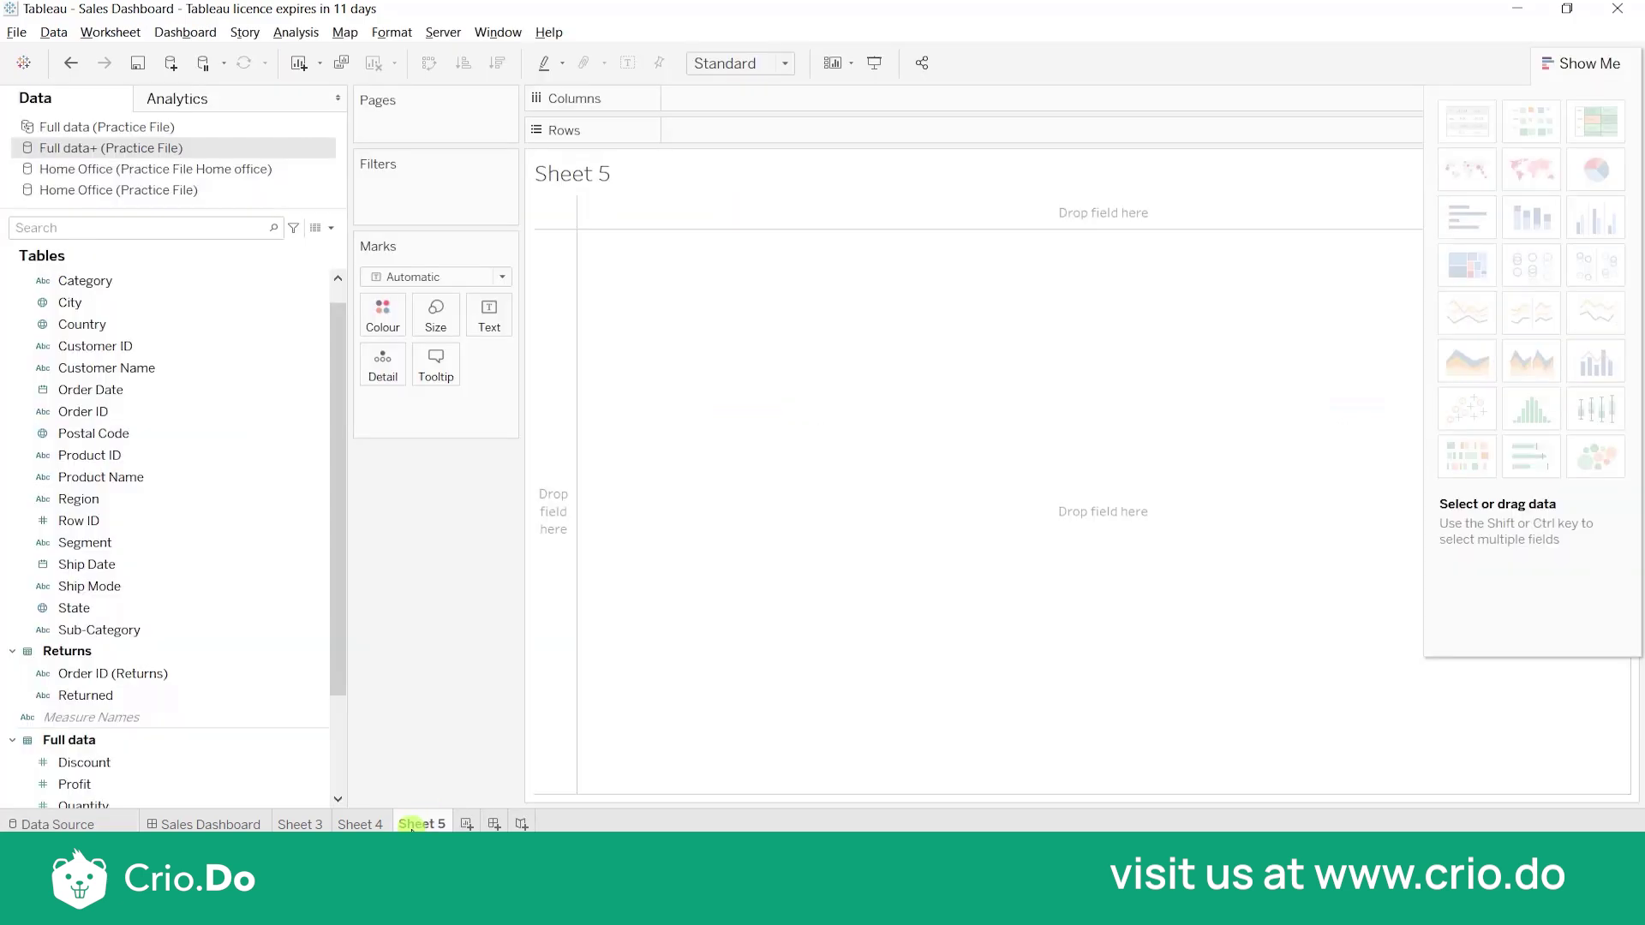
{"action": "left_click", "coordinate": [137, 389]}
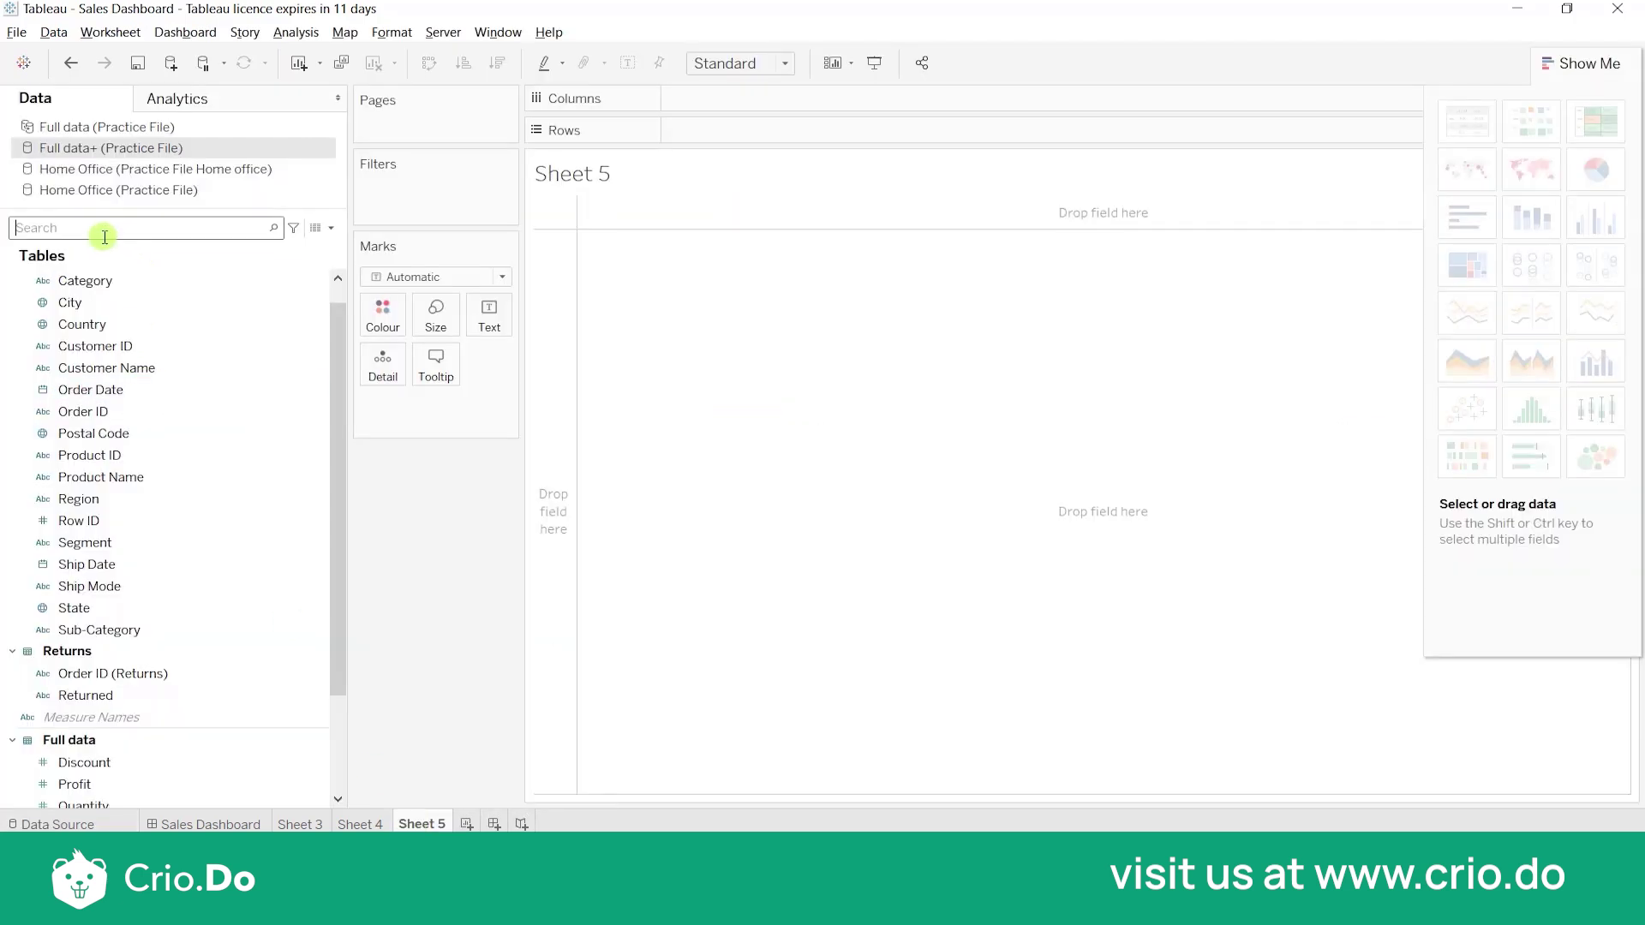
{"action": "left_click", "coordinate": [104, 228]}
{"action": "type", "text": "ord"}
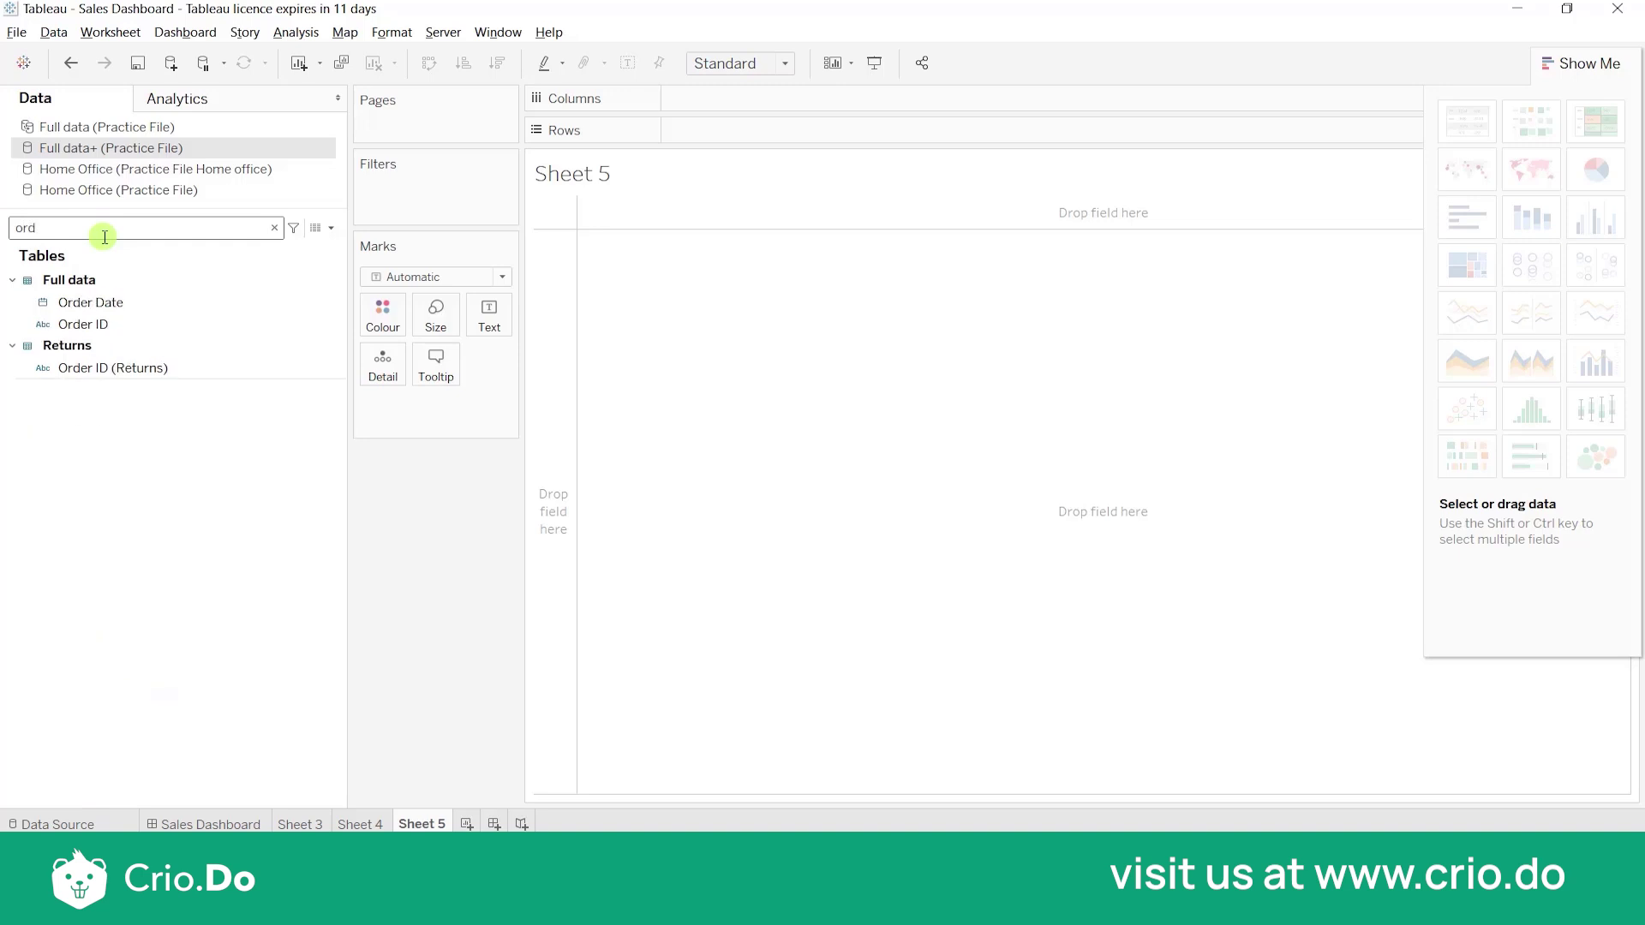
{"action": "mouse_move", "coordinate": [101, 324]}
{"action": "left_mouse_down"}
{"action": "mouse_move", "coordinate": [743, 194]}
{"action": "mouse_move", "coordinate": [735, 131]}
{"action": "mouse_move", "coordinate": [719, 135]}
{"action": "left_mouse_up"}
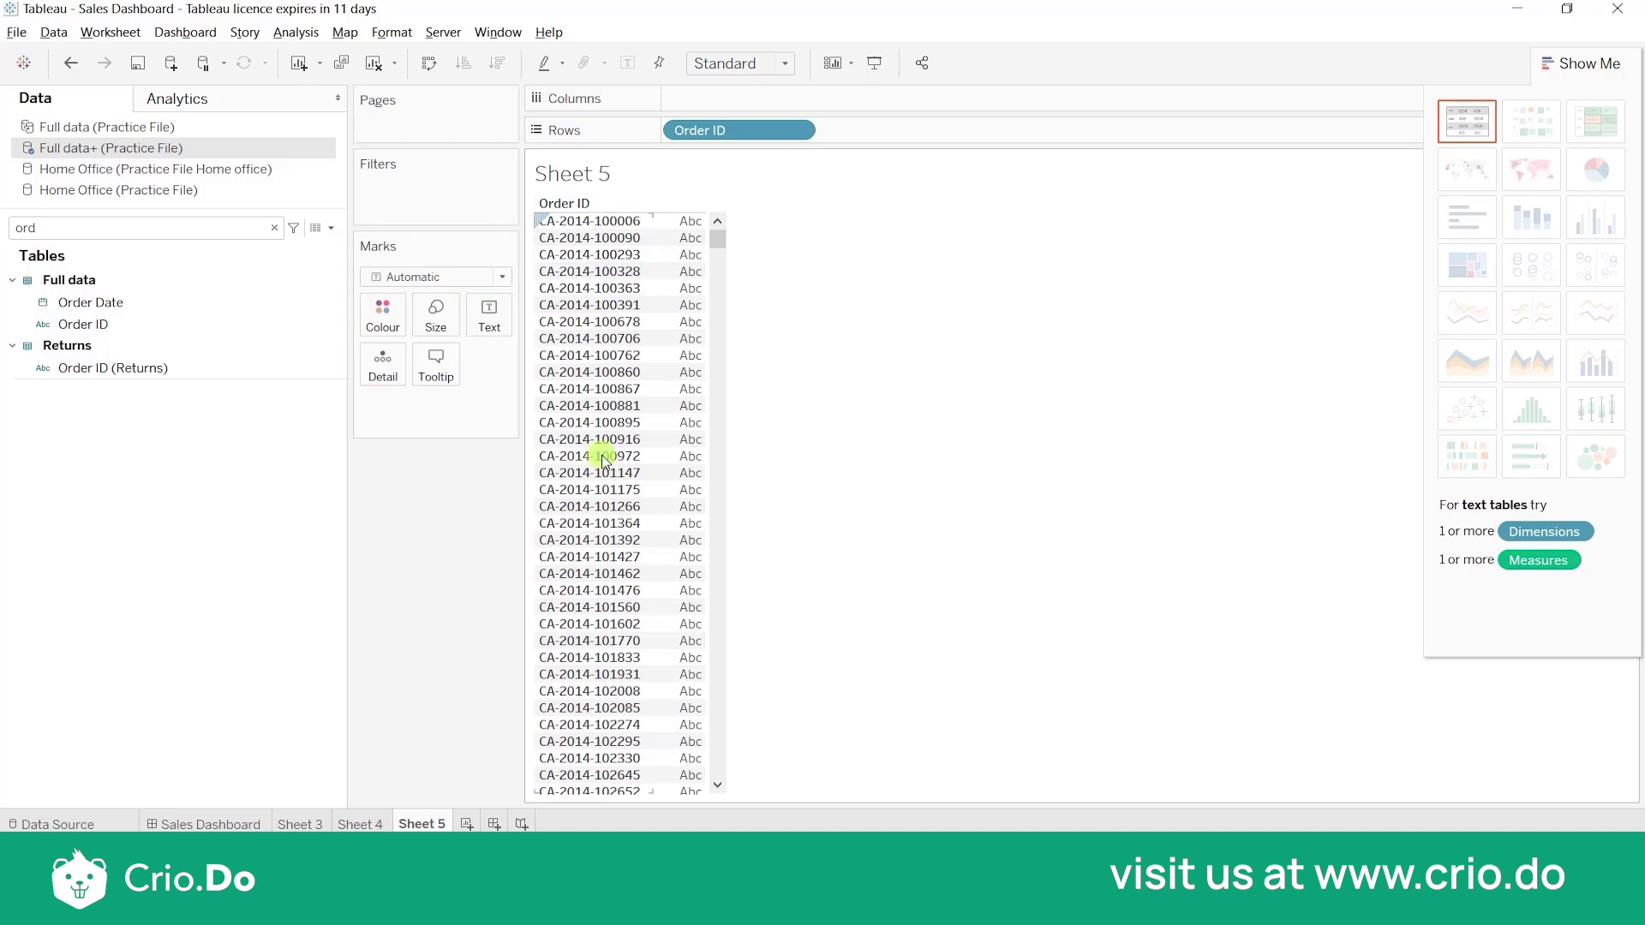
Step: Add Order ID (Returns) as a second row field after Order ID and look over the paired values
{"action": "left_click", "coordinate": [103, 367]}
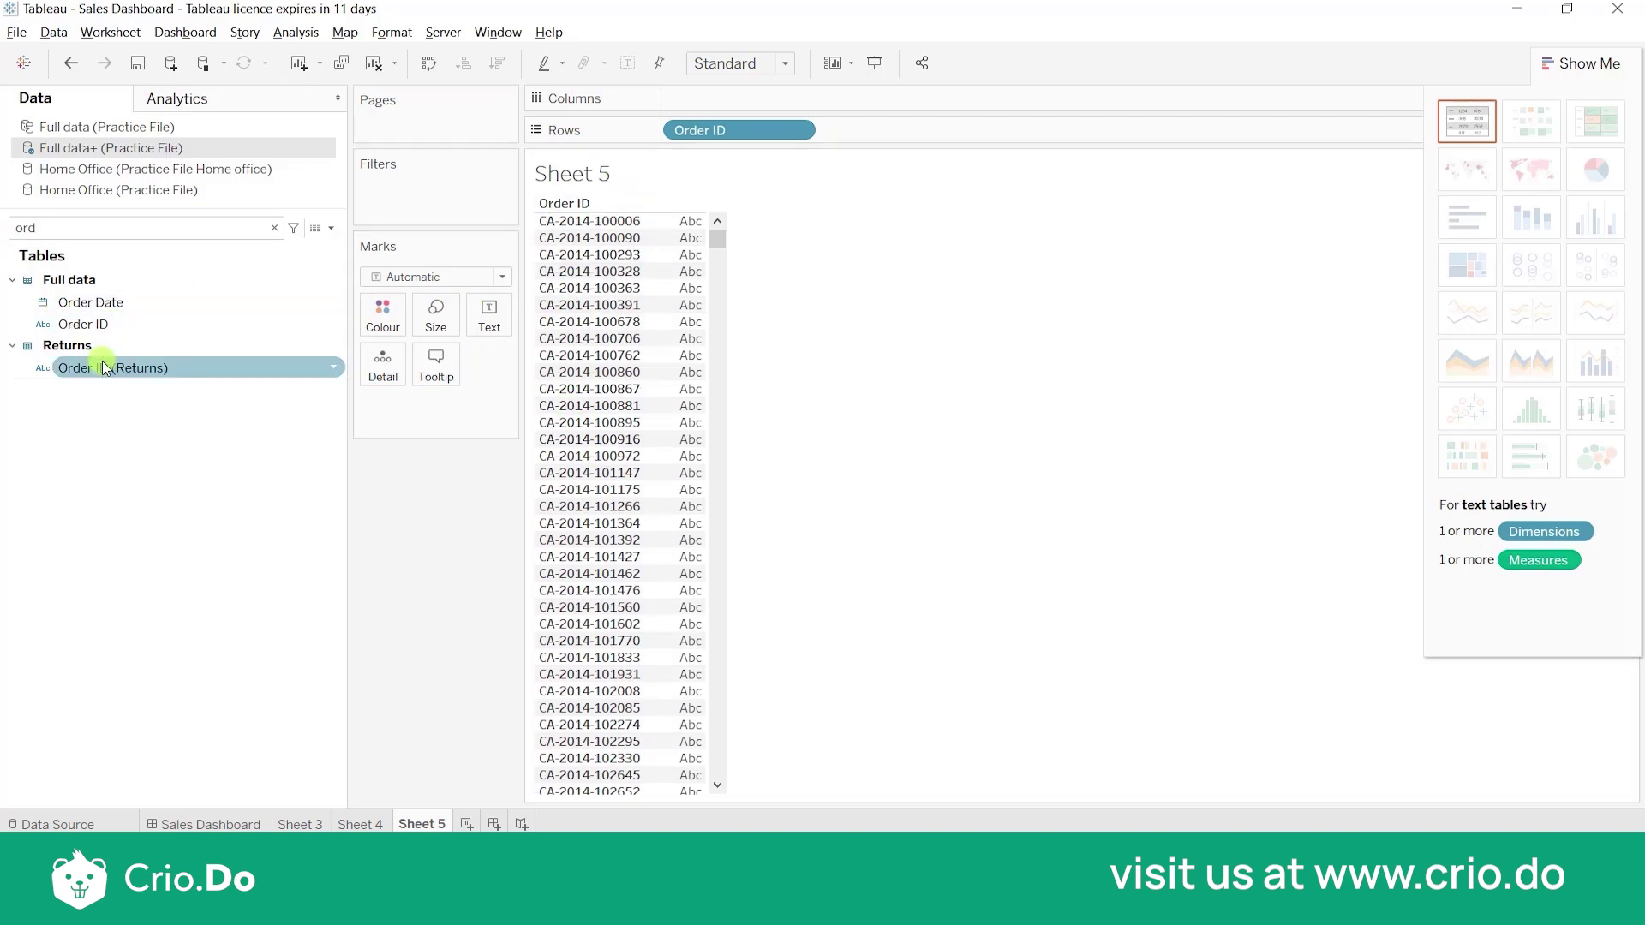
{"action": "mouse_move", "coordinate": [102, 370]}
{"action": "left_mouse_down"}
{"action": "mouse_move", "coordinate": [514, 214]}
{"action": "mouse_move", "coordinate": [897, 131]}
{"action": "left_mouse_up"}
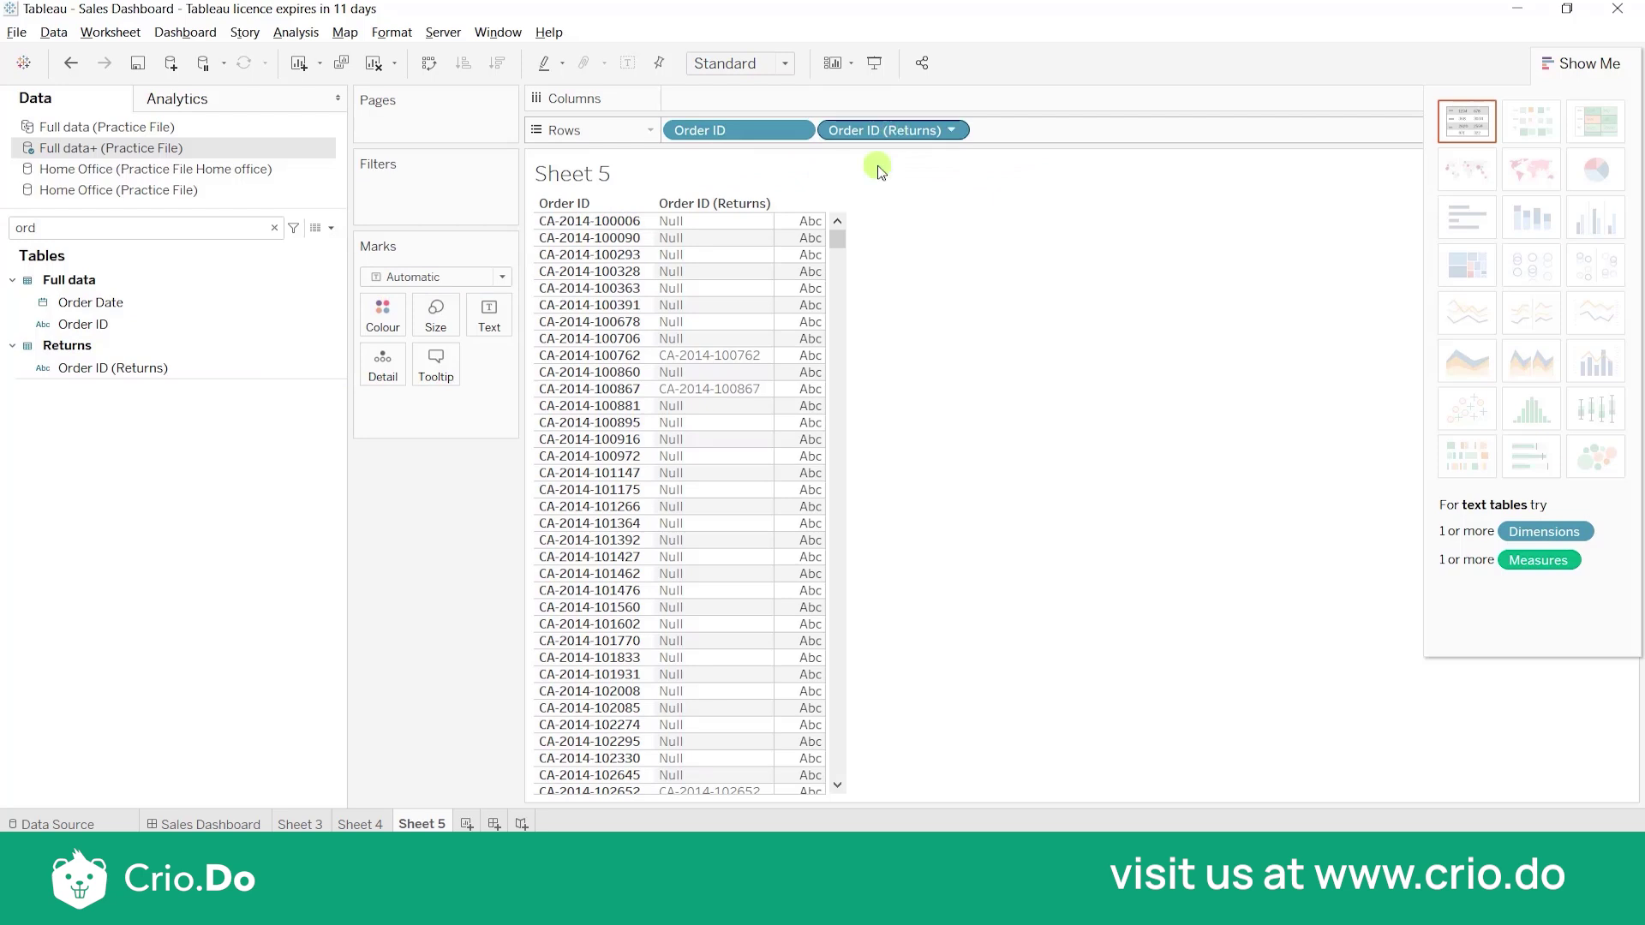
{"action": "mouse_move", "coordinate": [837, 242]}
{"action": "left_mouse_down"}
{"action": "mouse_move", "coordinate": [842, 766]}
{"action": "mouse_move", "coordinate": [851, 356]}
{"action": "mouse_move", "coordinate": [829, 218]}
{"action": "left_mouse_up"}
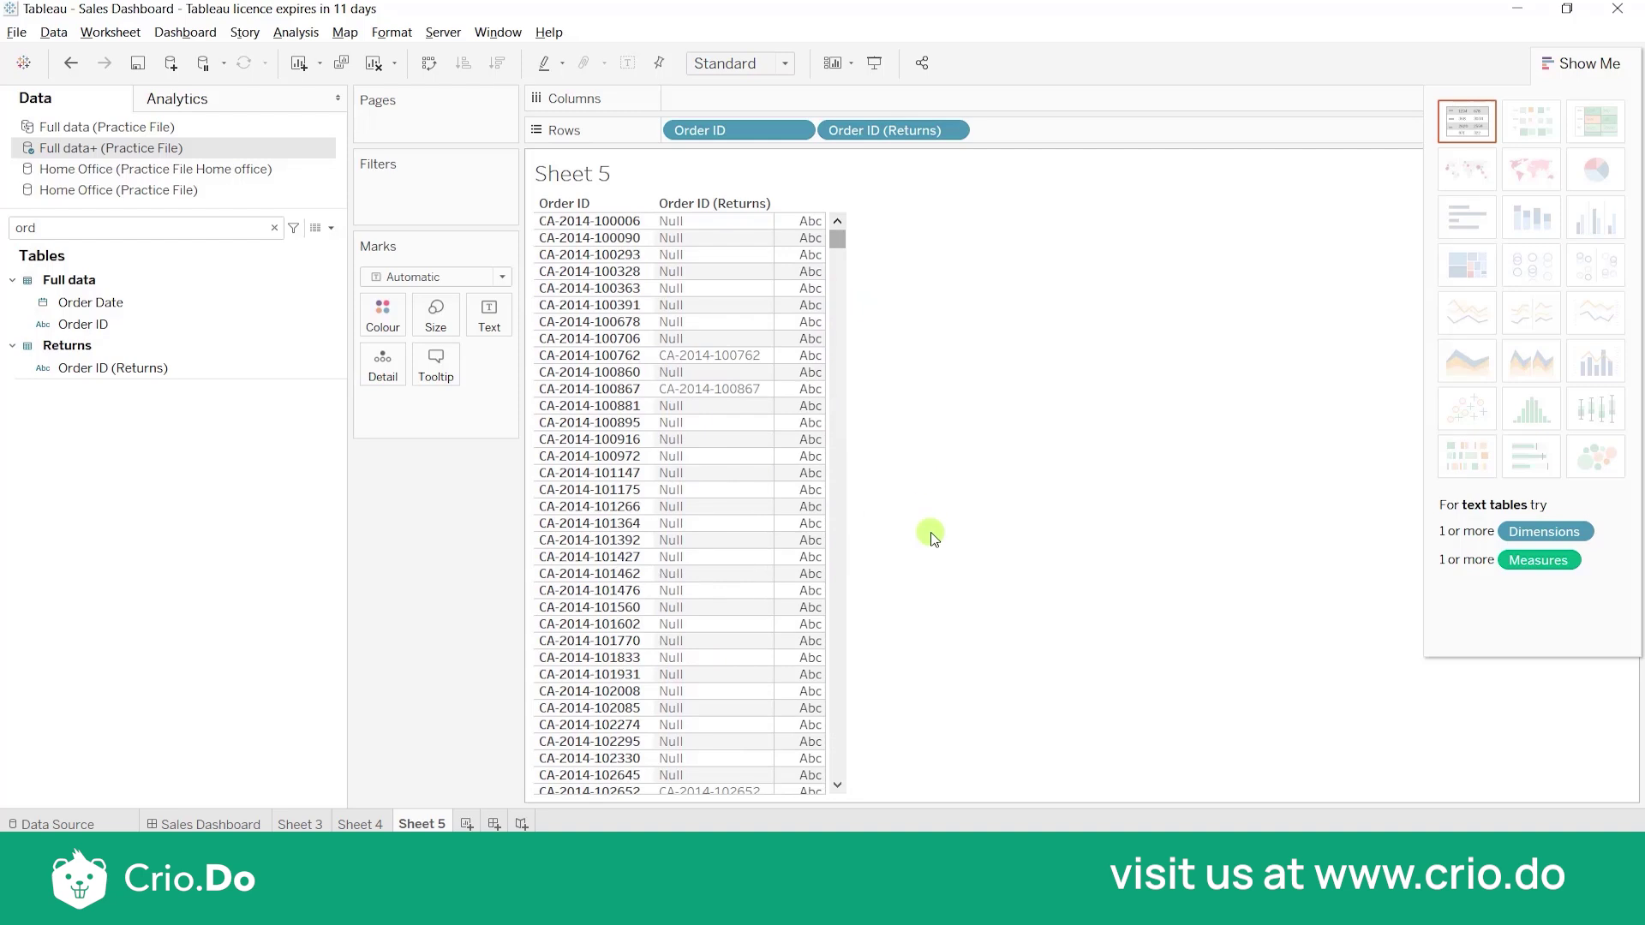